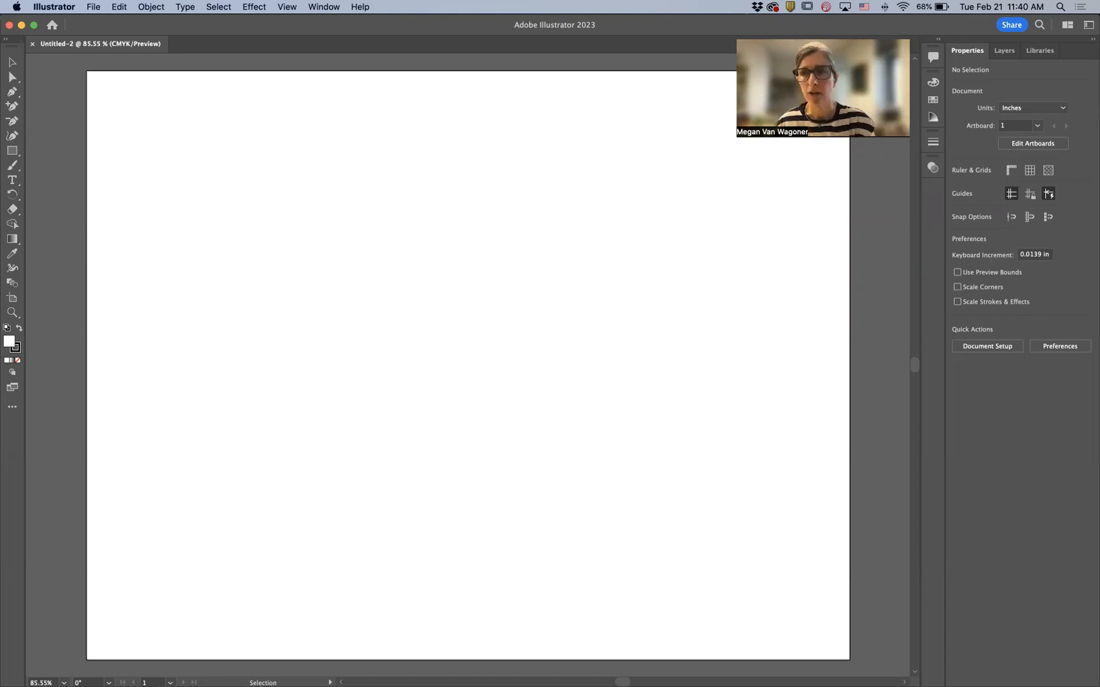
{"action": "key", "text": "super+Tab"}
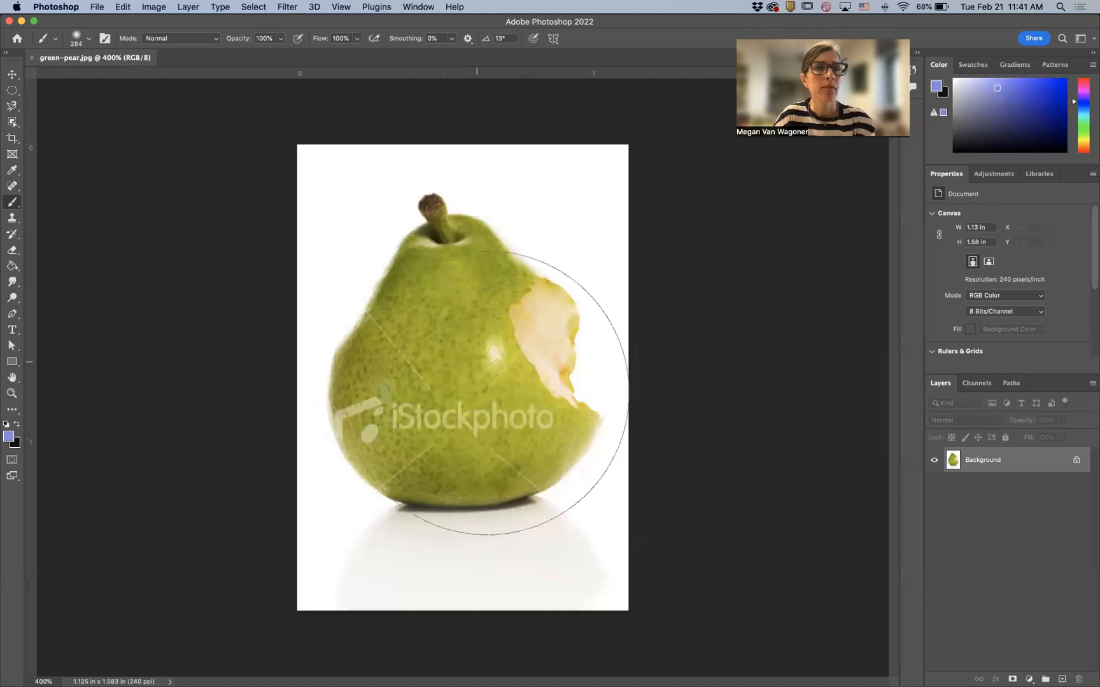
{"action": "key", "text": "super+Tab"}
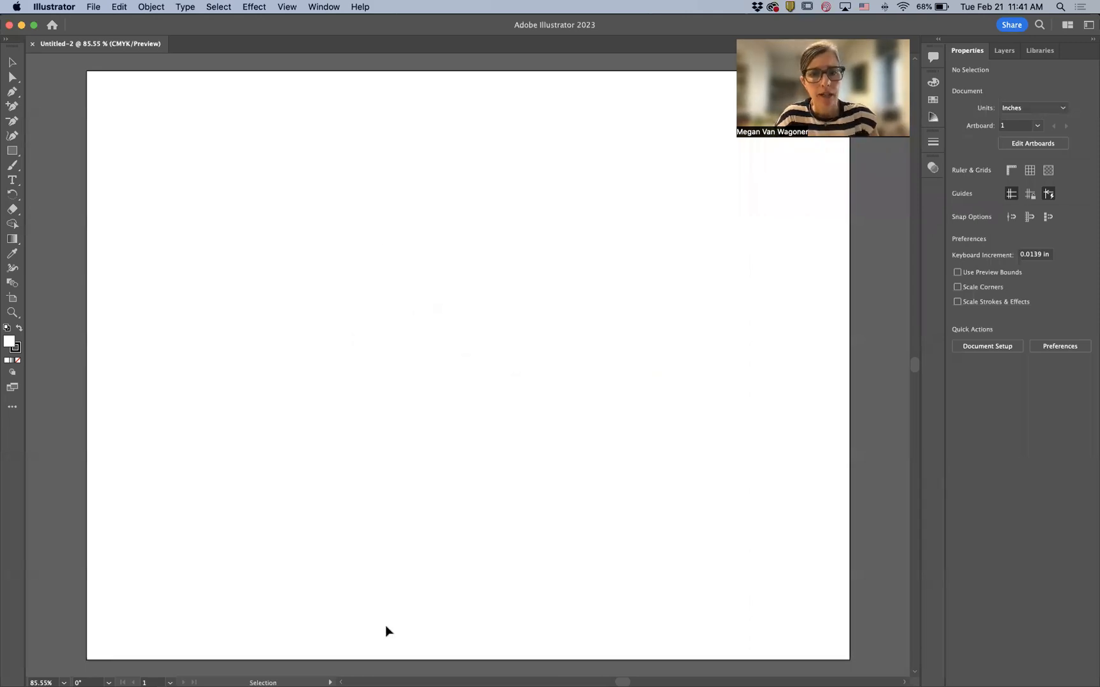
- Place green-pear.jpg from the IL Vectors folder onto the artboard at about 4.85 by 6.83 in
{"action": "left_click", "coordinate": [96, 8]}
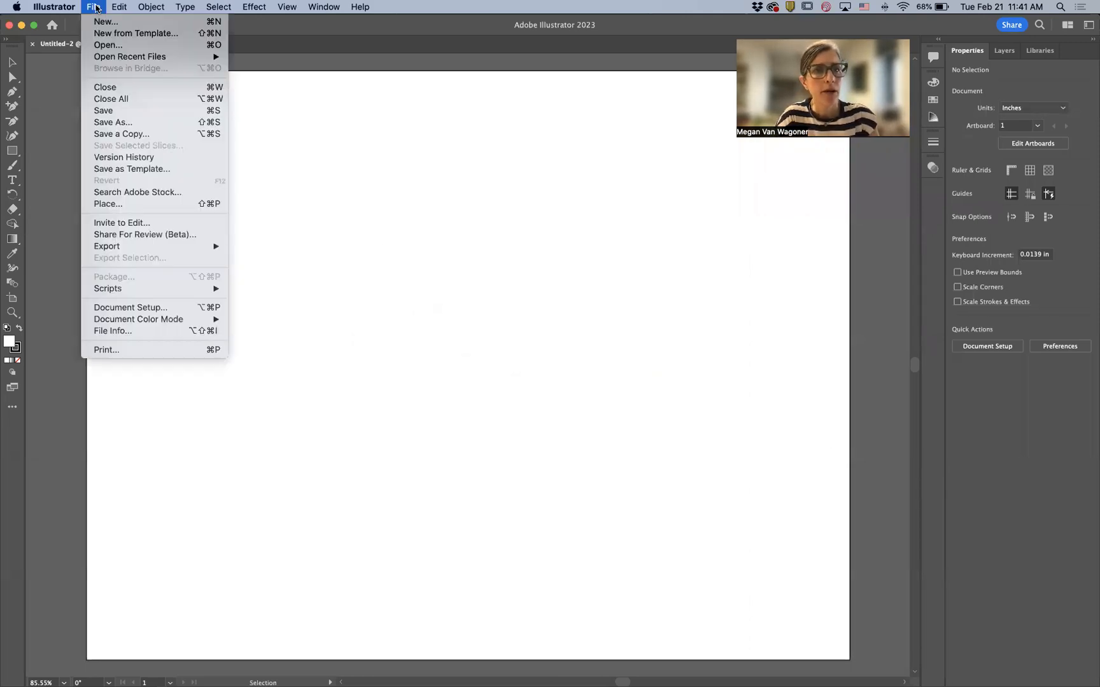
{"action": "left_click", "coordinate": [93, 7]}
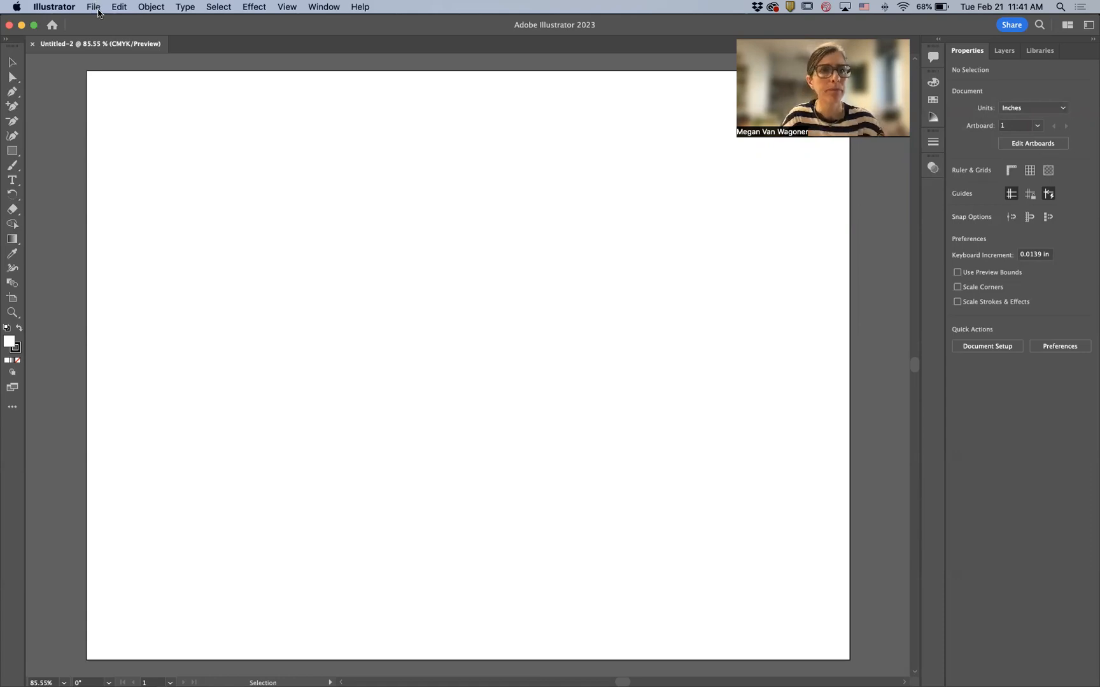
{"action": "left_click", "coordinate": [95, 7]}
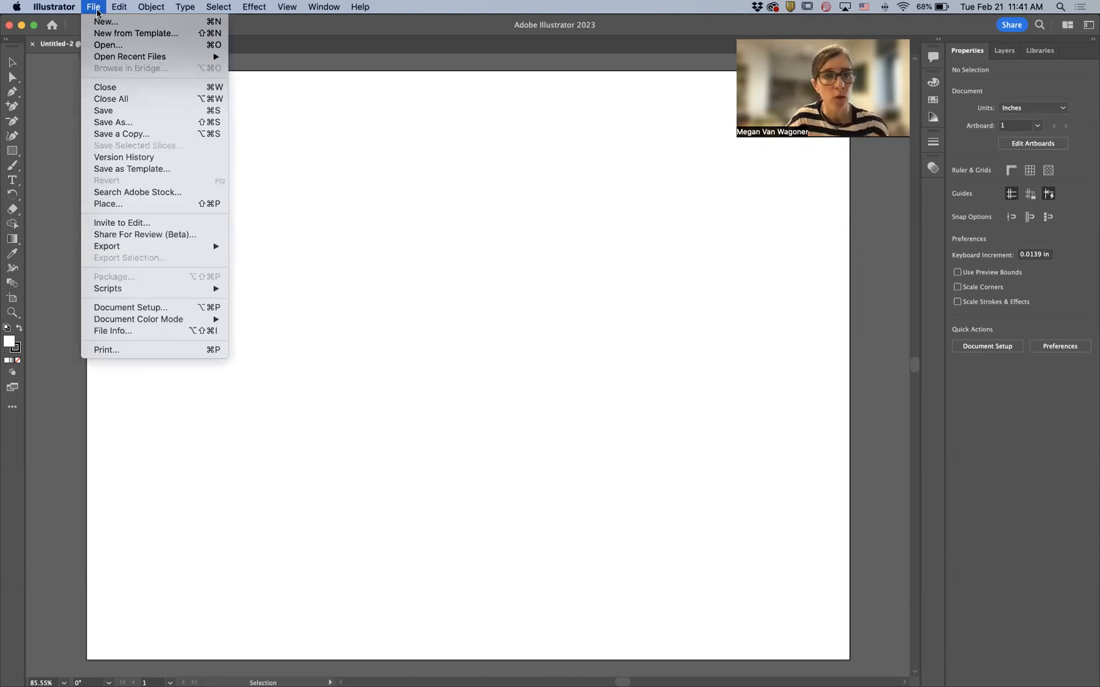
{"action": "left_click", "coordinate": [119, 204]}
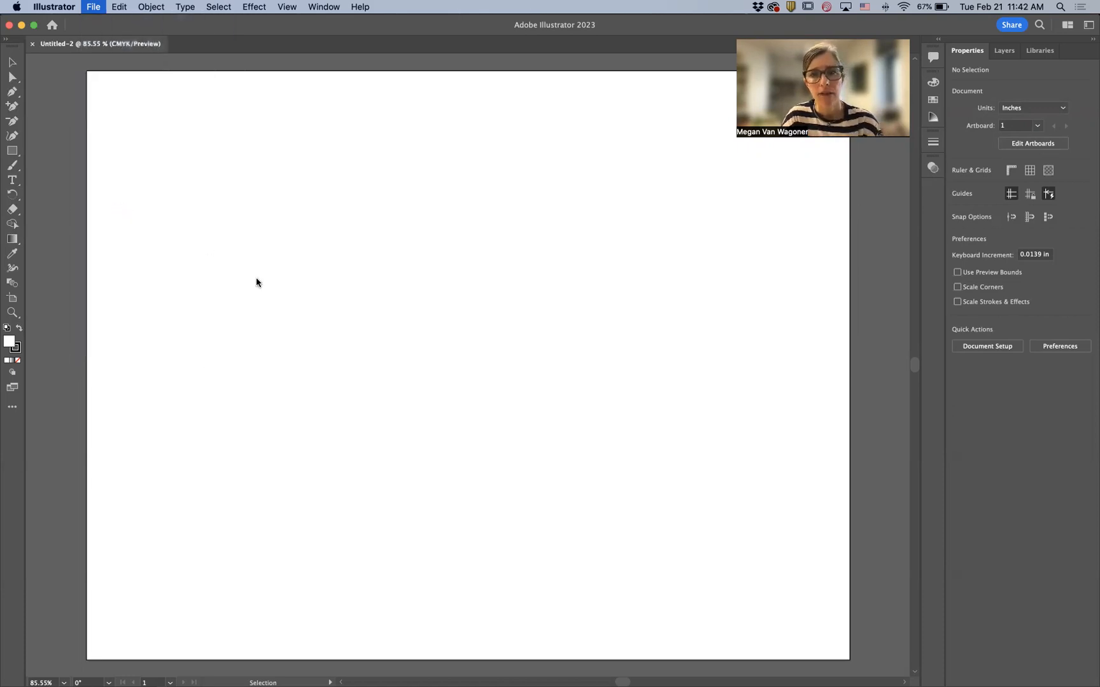
{"action": "left_click", "coordinate": [555, 126]}
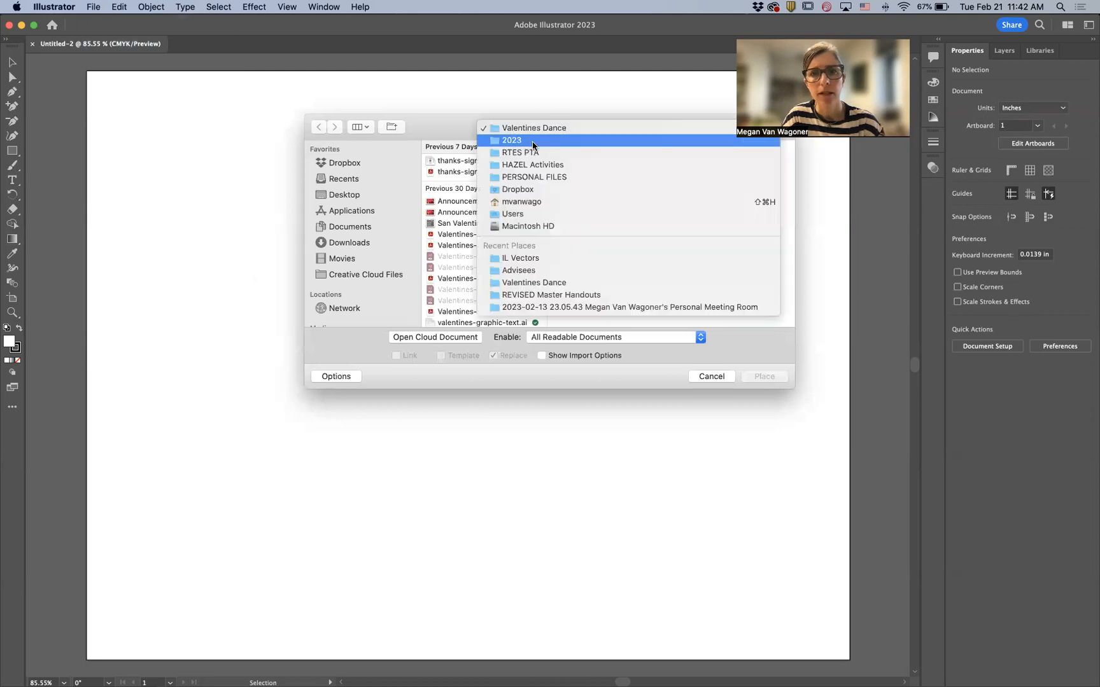
{"action": "left_click", "coordinate": [531, 258]}
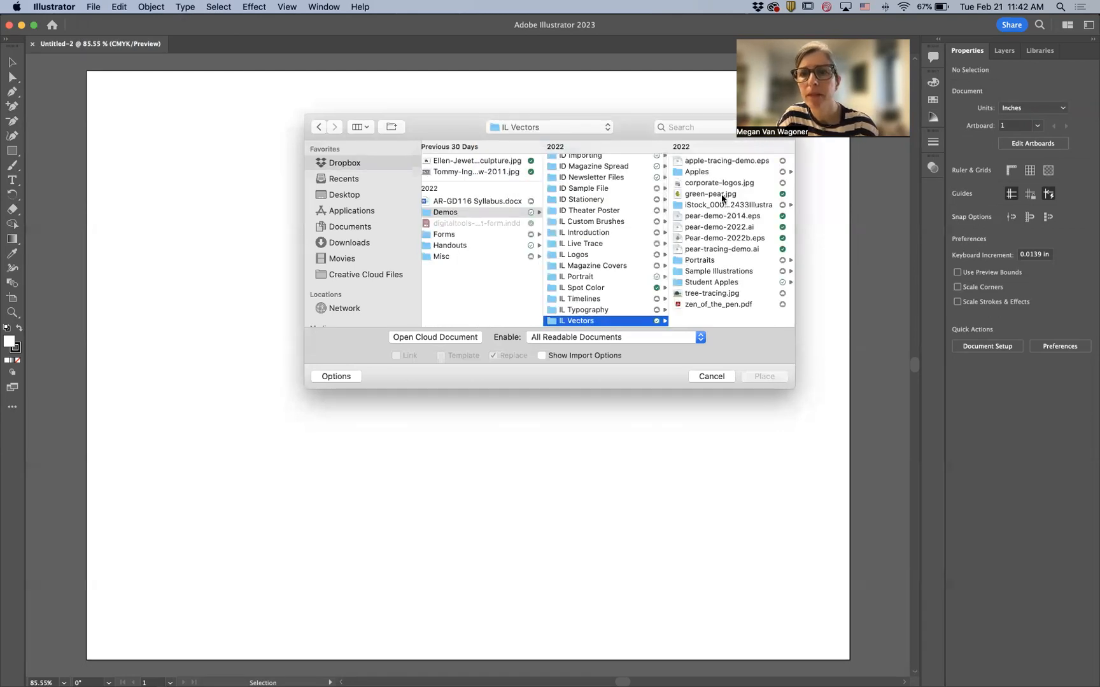
{"action": "left_click", "coordinate": [721, 195]}
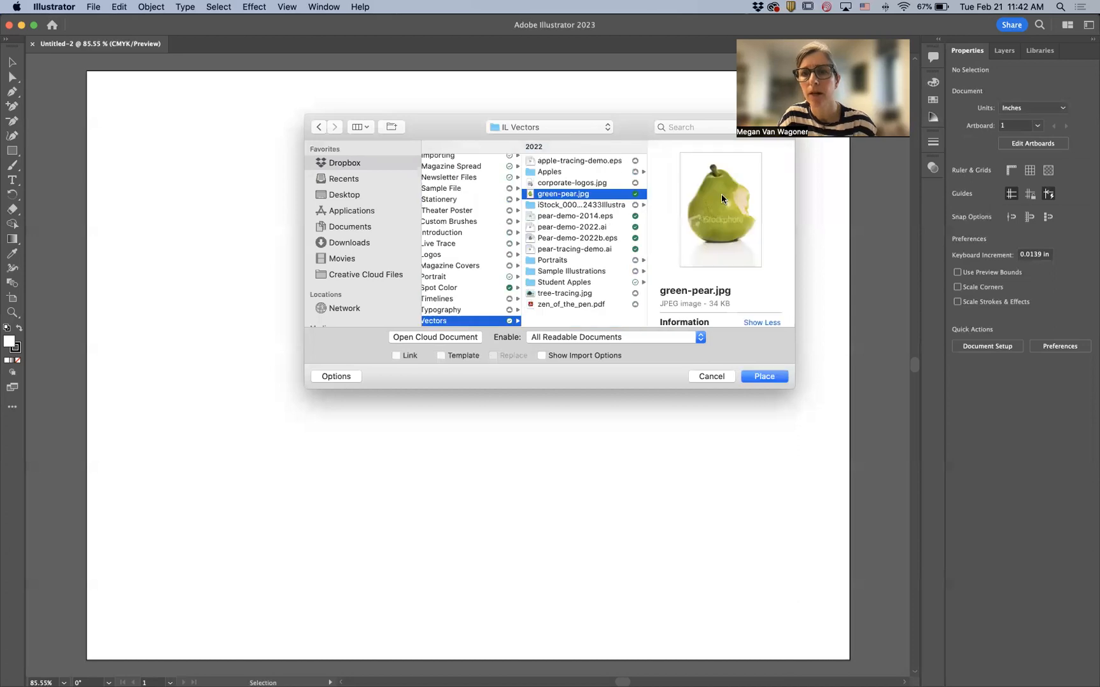
{"action": "left_click", "coordinate": [758, 377]}
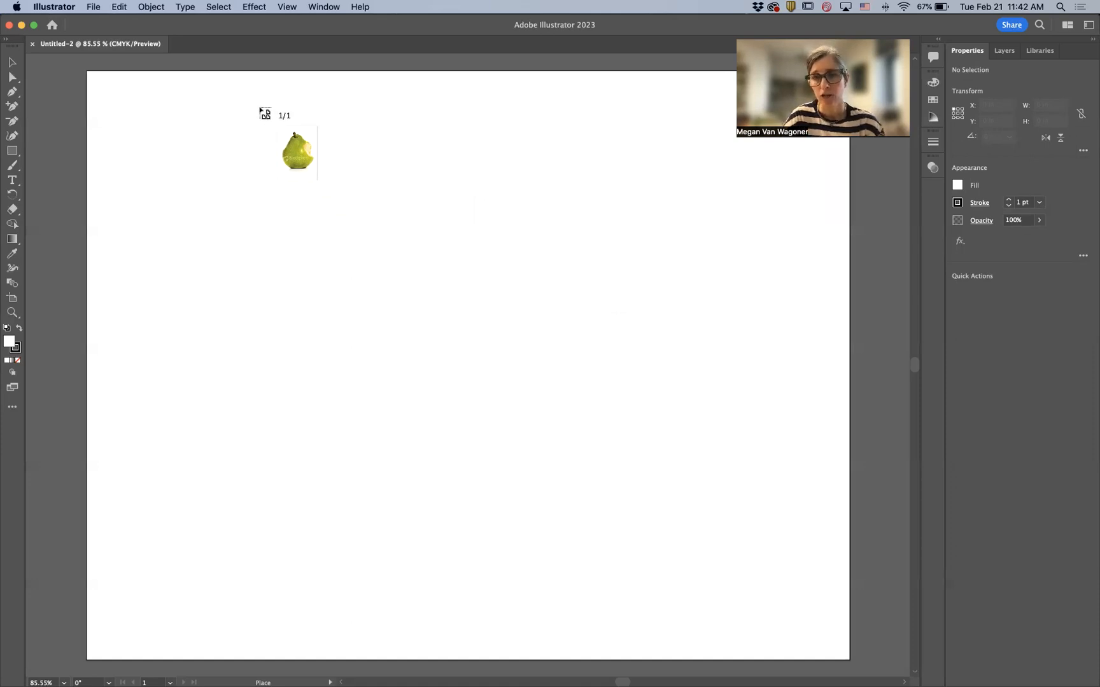
{"action": "left_click_drag", "start_coordinate": [260, 108], "coordinate": [727, 582]}
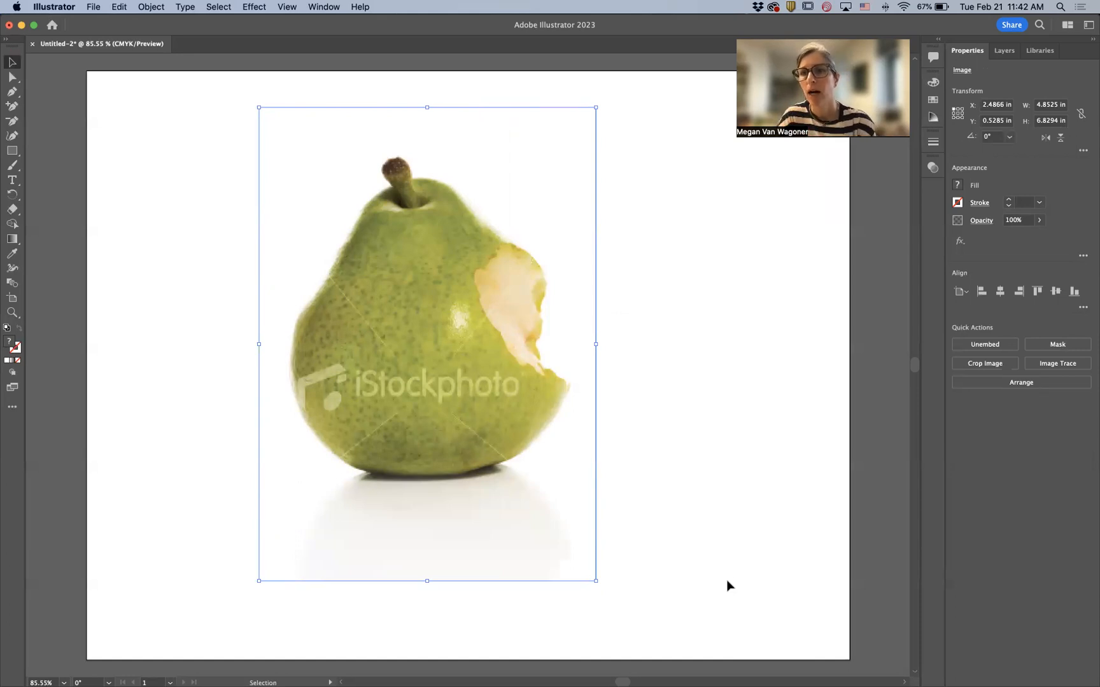
- Add a new layer above the image layer and lock the layer holding the photo
{"action": "left_click", "coordinate": [1002, 50]}
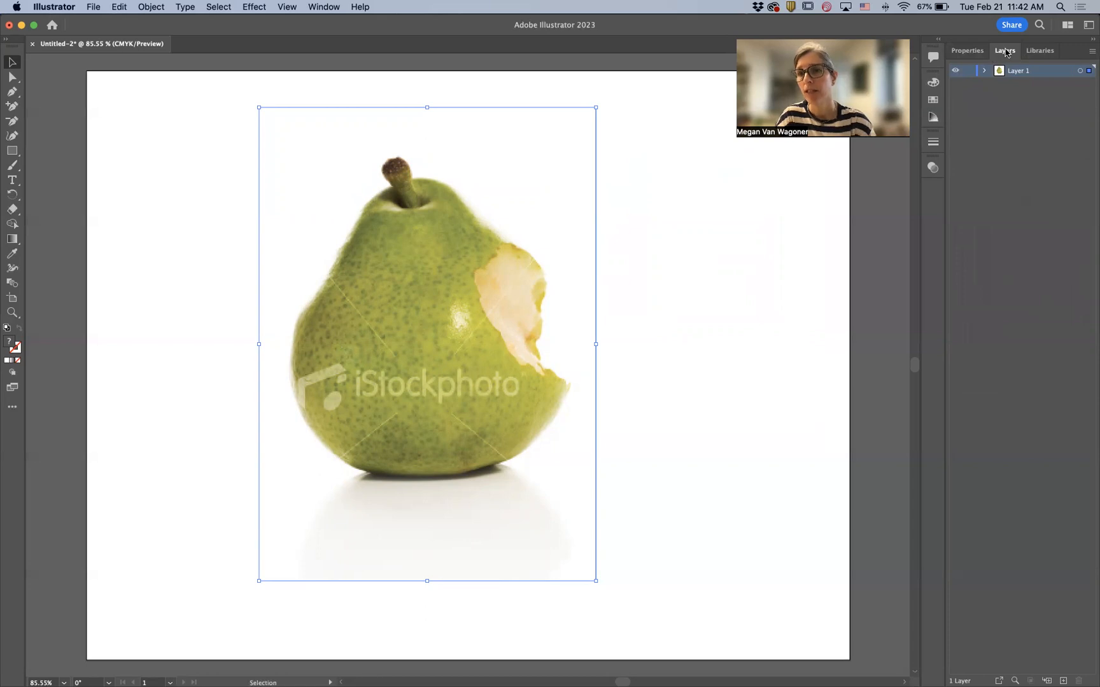
{"action": "left_click", "coordinate": [1063, 680]}
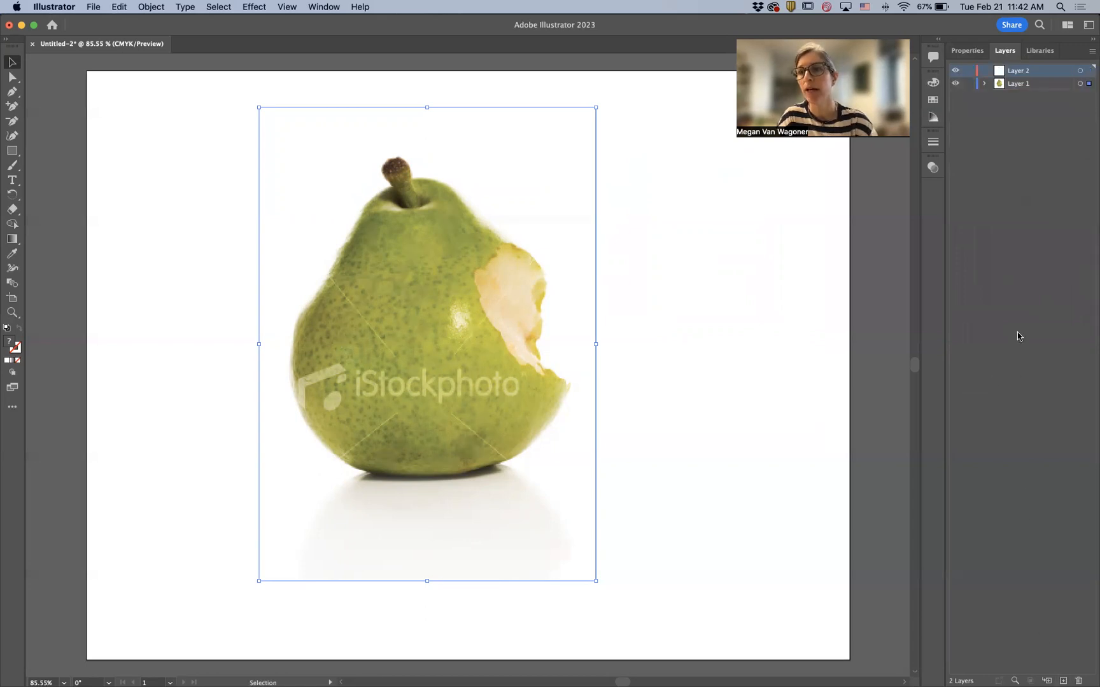
{"action": "left_click", "coordinate": [968, 85]}
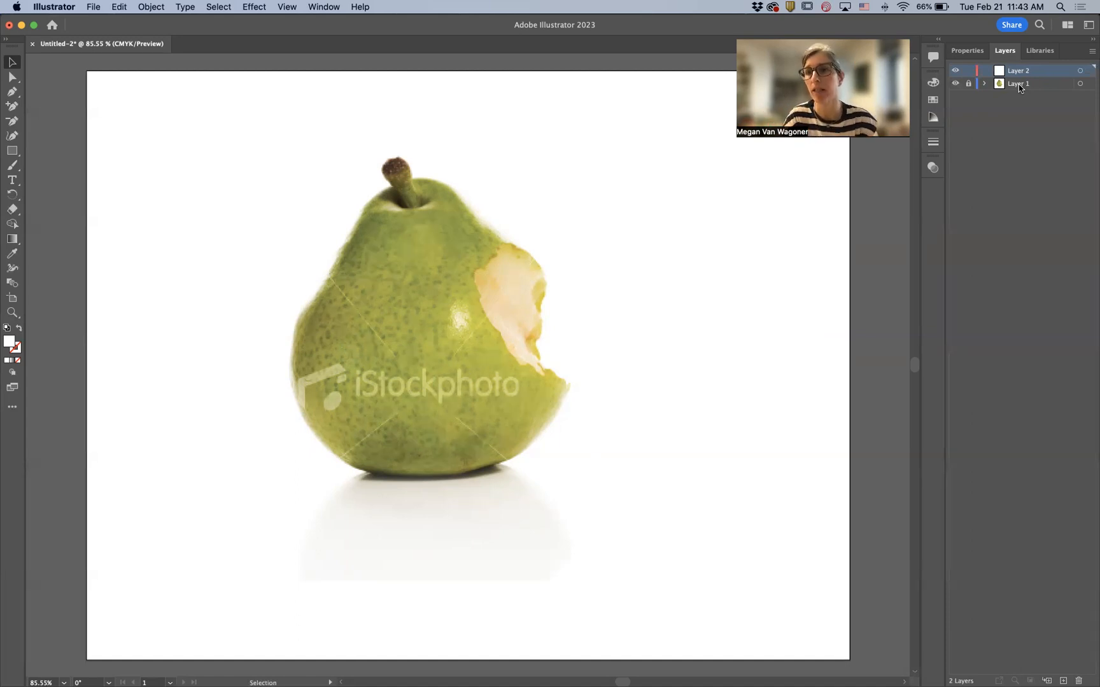
- Rename the bottom layer Photo and the new top layer Pear skin
{"action": "double_click", "coordinate": [1019, 83]}
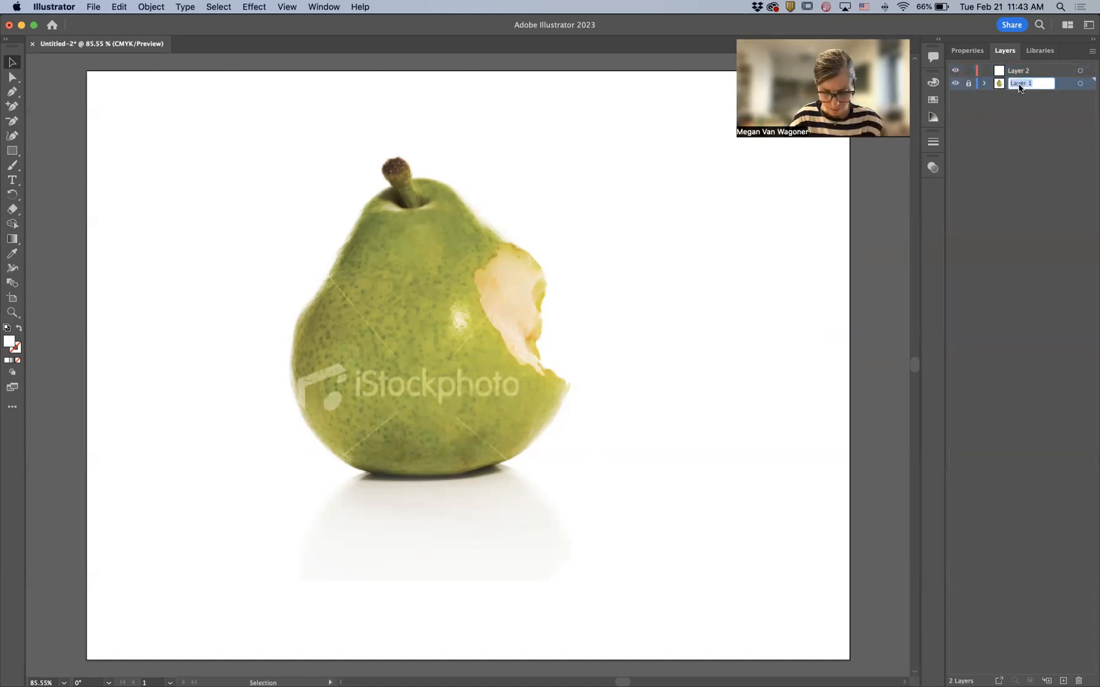
{"action": "type", "text": "Photo"}
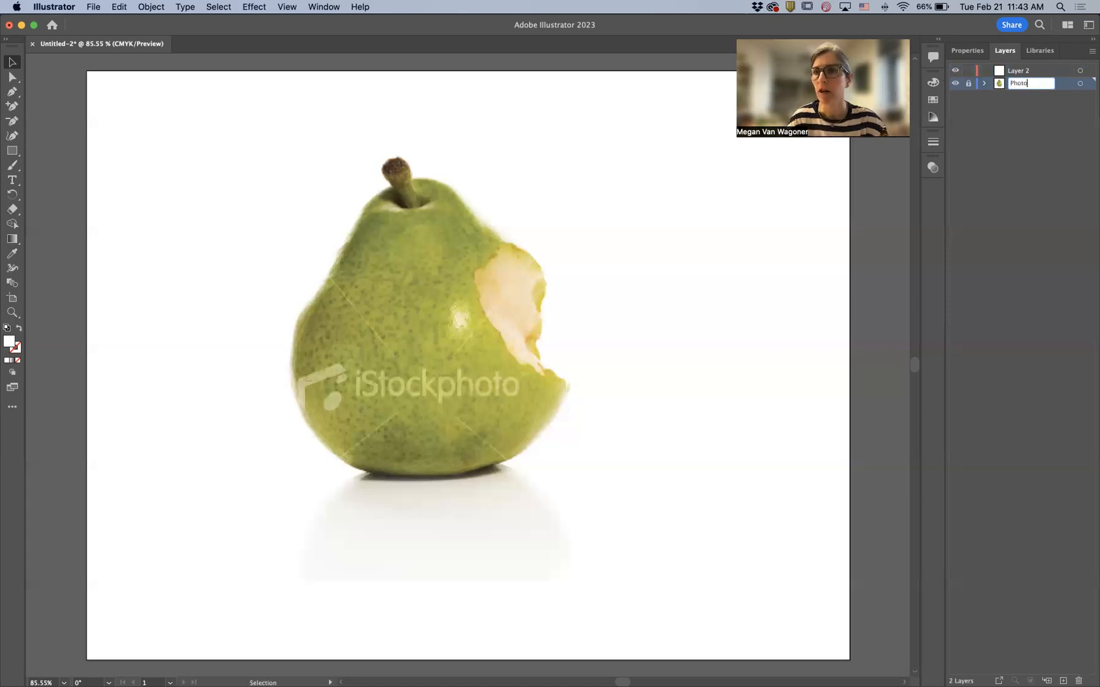
{"action": "key", "text": "Return"}
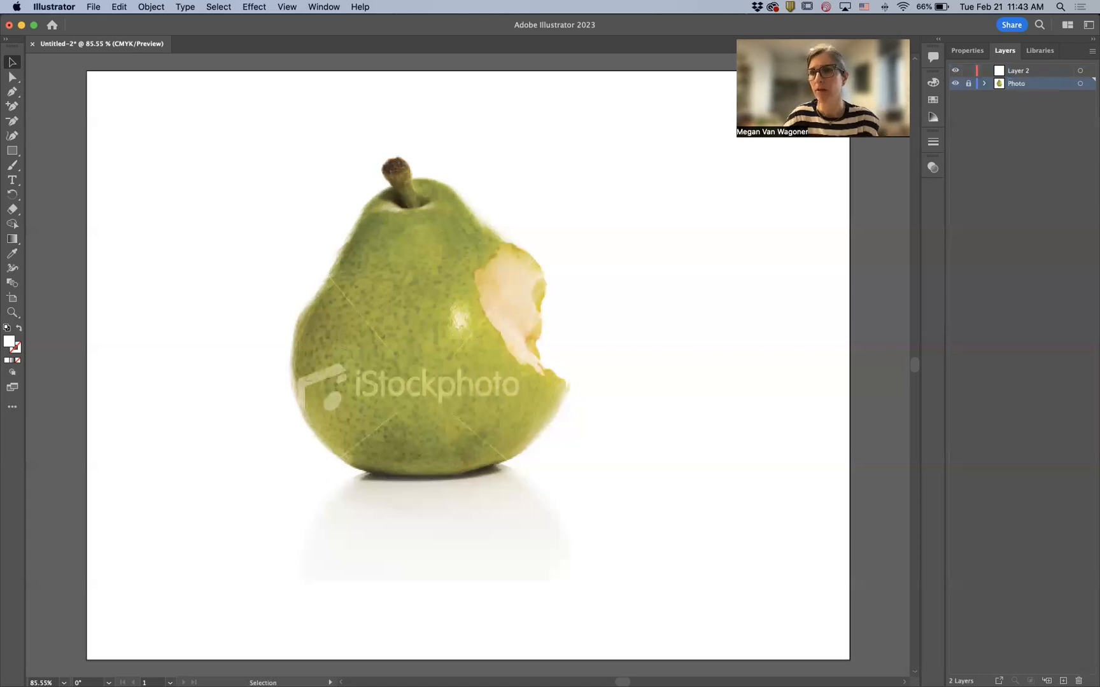
{"action": "double_click", "coordinate": [1019, 71]}
{"action": "type", "text": "Pe"}
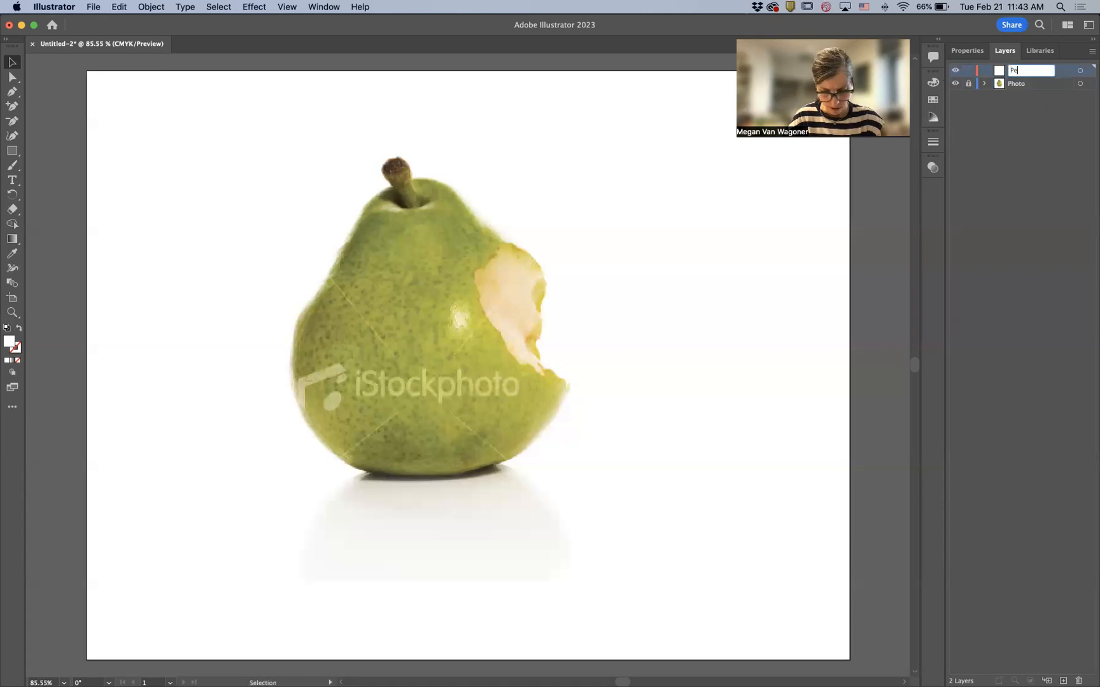
{"action": "type", "text": "ar skin"}
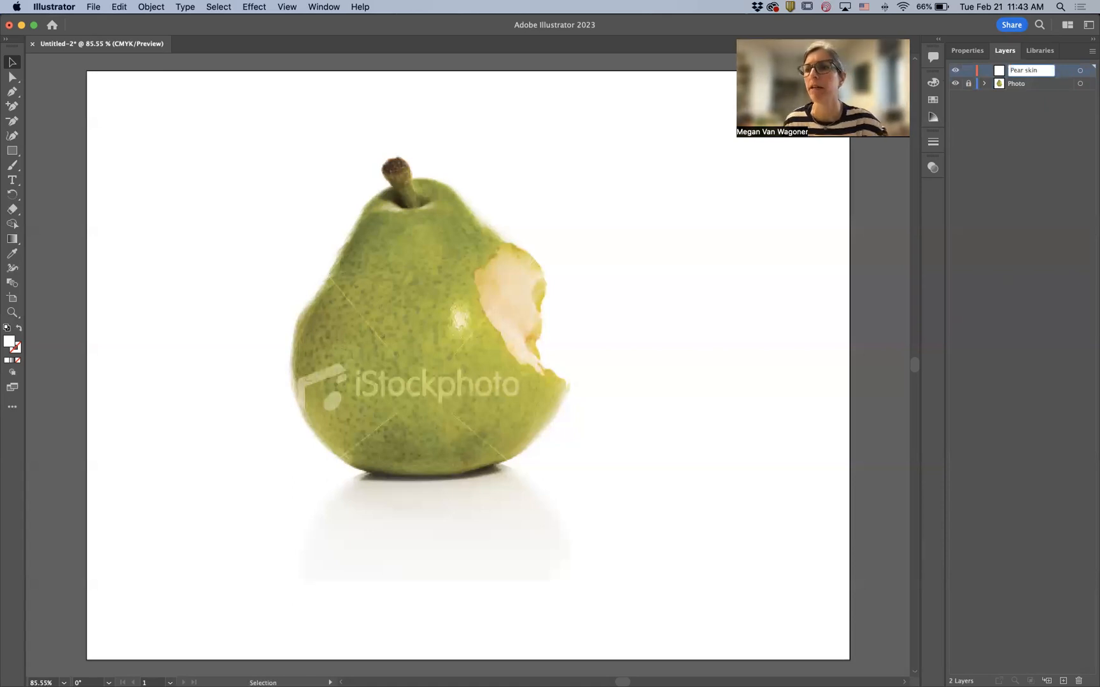
{"action": "key", "text": "Return"}
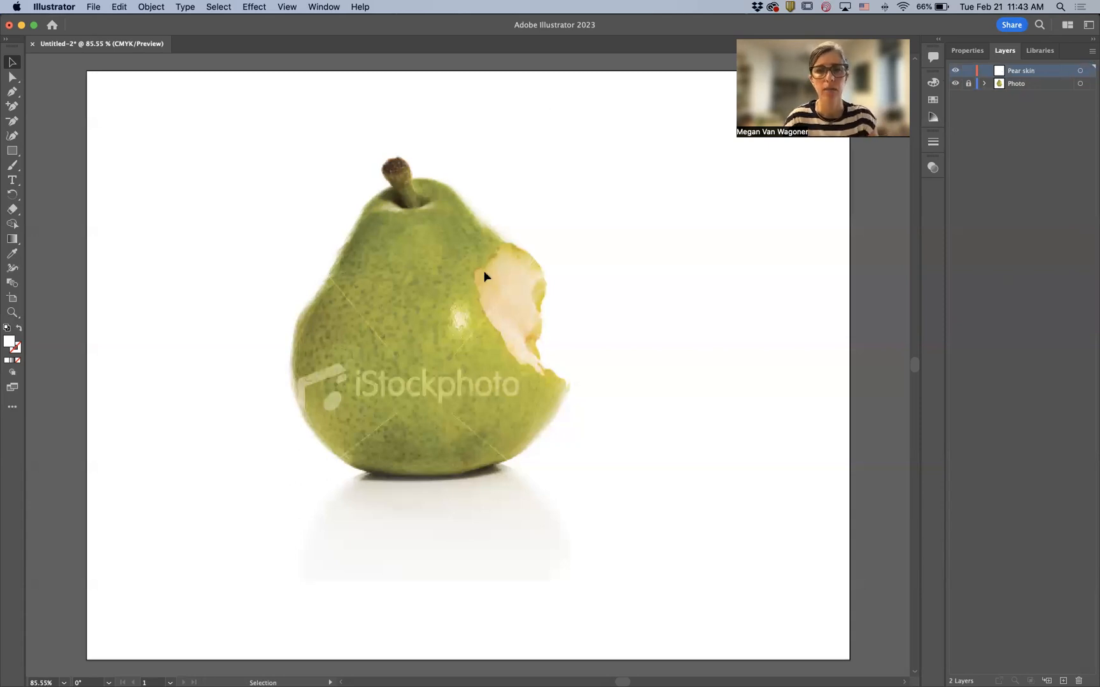
- Try outlining the pear's upper left edge with straight Pen tool points, then delete the path
{"action": "scroll", "coordinate": [458, 298], "scroll_direction": "up", "scroll_amount": 5}
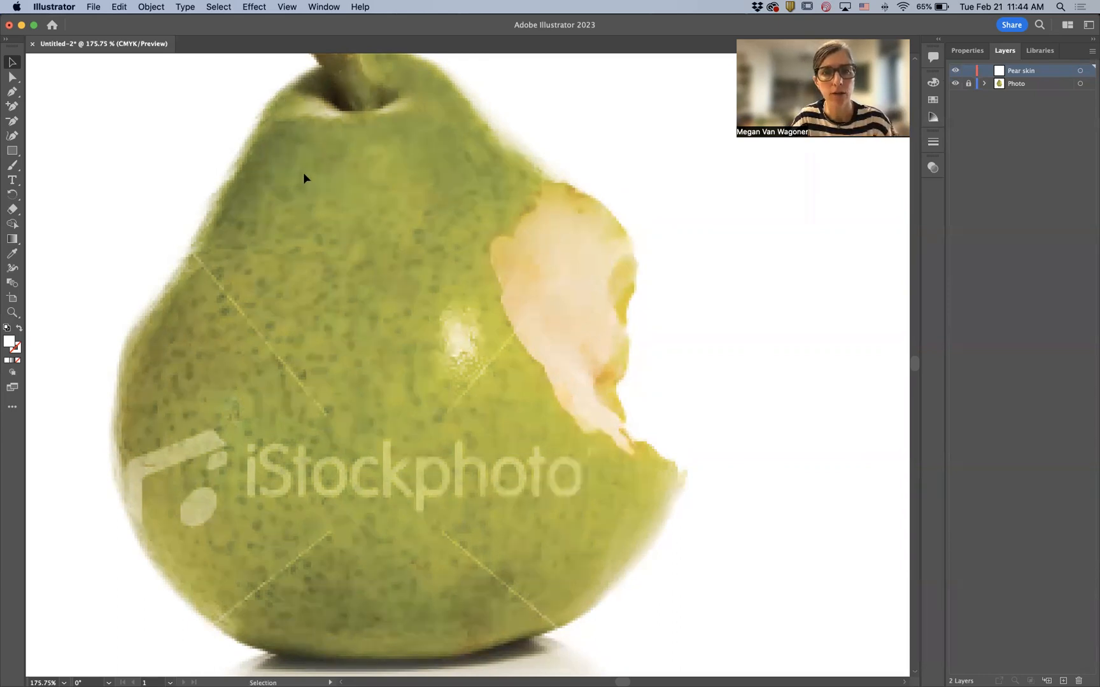
{"action": "scroll", "coordinate": [304, 173], "scroll_direction": "up", "scroll_amount": 5}
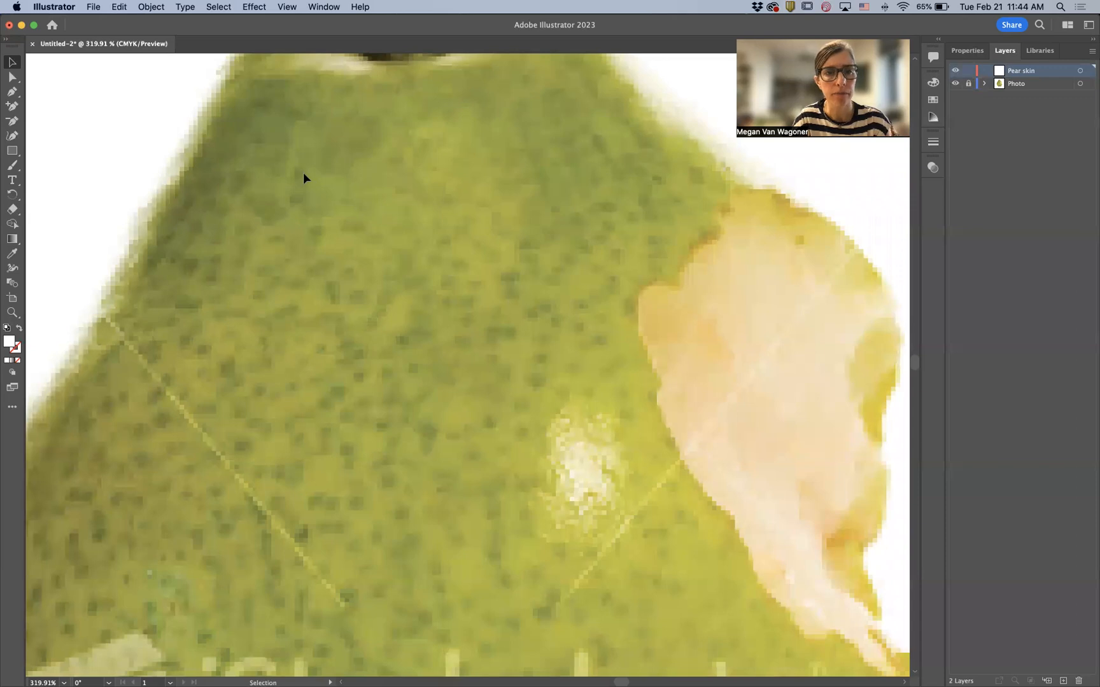
{"action": "scroll", "coordinate": [303, 172], "scroll_direction": "up", "scroll_amount": 5}
{"action": "scroll", "coordinate": [303, 172], "scroll_direction": "up", "scroll_amount": 2}
{"action": "scroll", "coordinate": [304, 172], "scroll_direction": "right", "scroll_amount": 2}
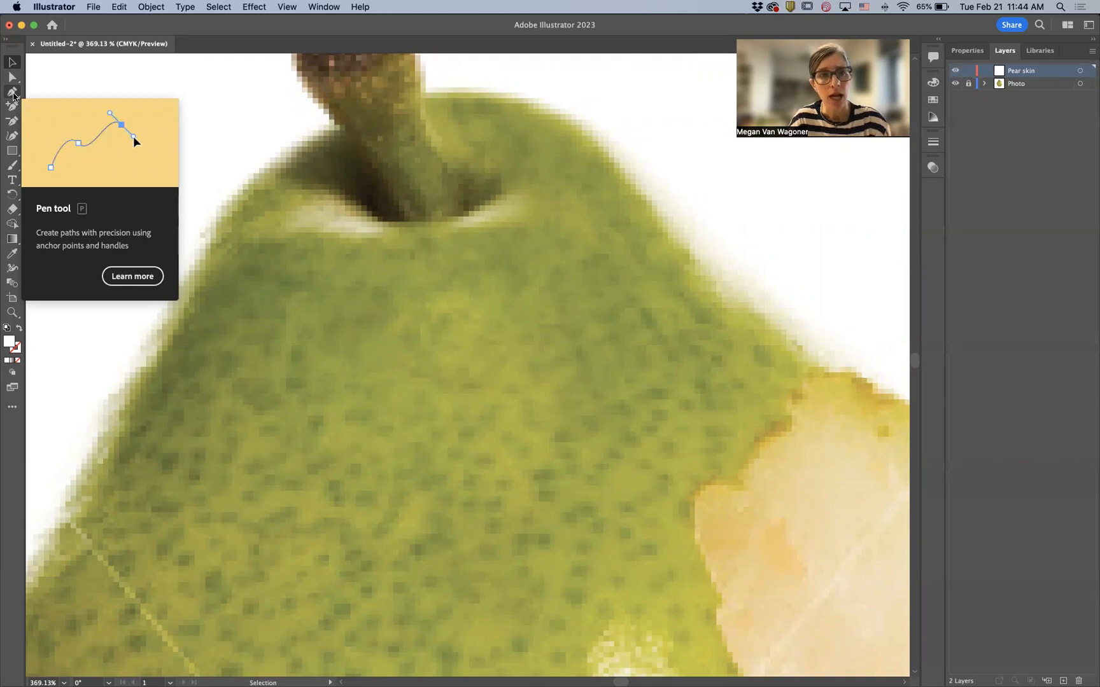
{"action": "left_click", "coordinate": [13, 93]}
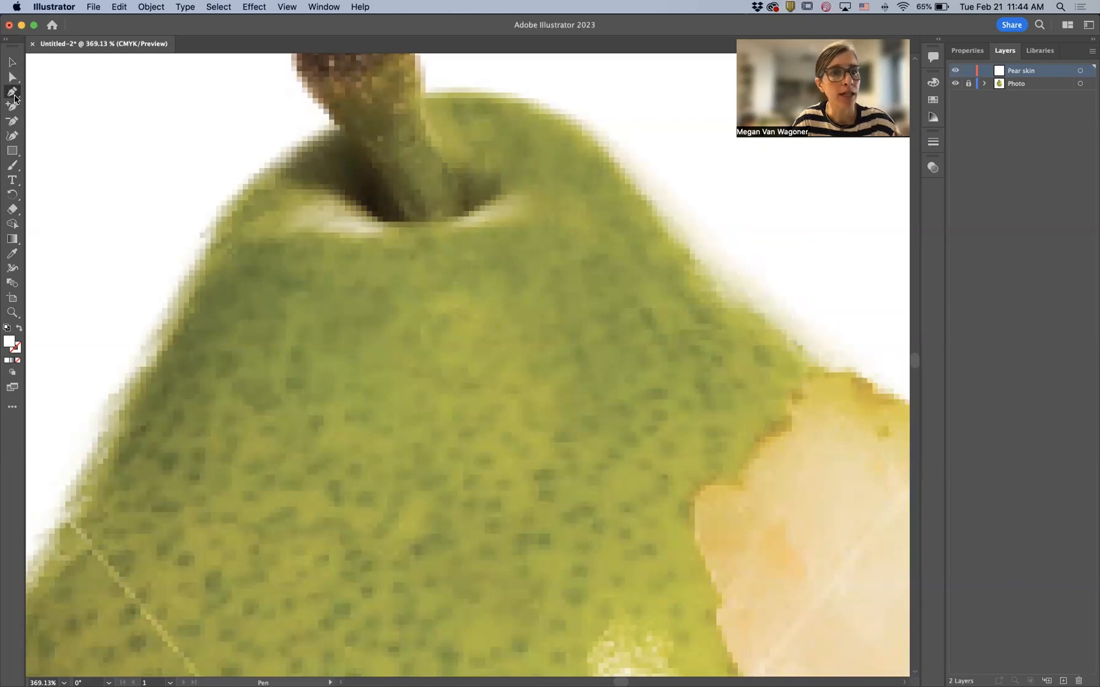
{"action": "left_click", "coordinate": [337, 127]}
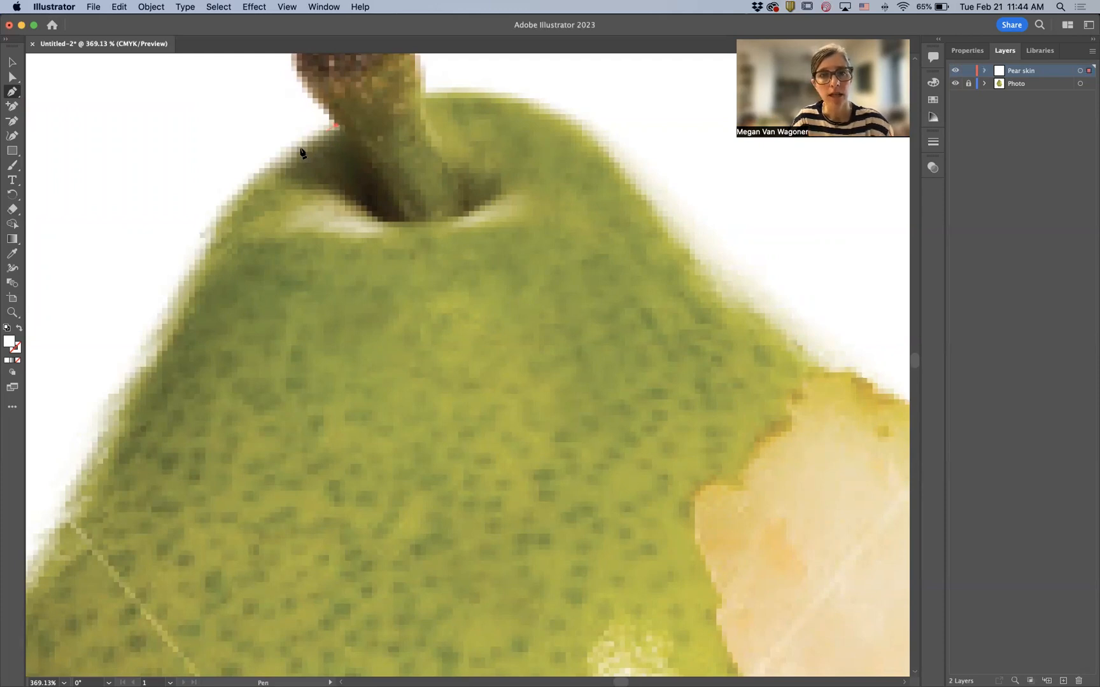
{"action": "left_click", "coordinate": [200, 234]}
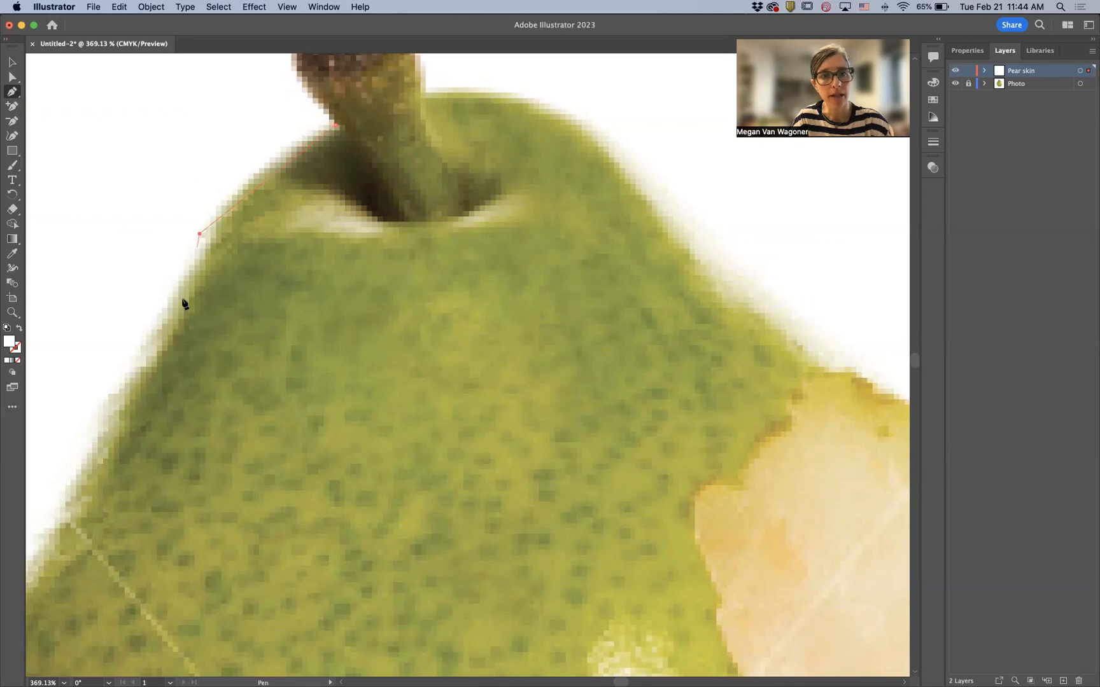
{"action": "left_click", "coordinate": [171, 344]}
{"action": "left_click", "coordinate": [359, 383]}
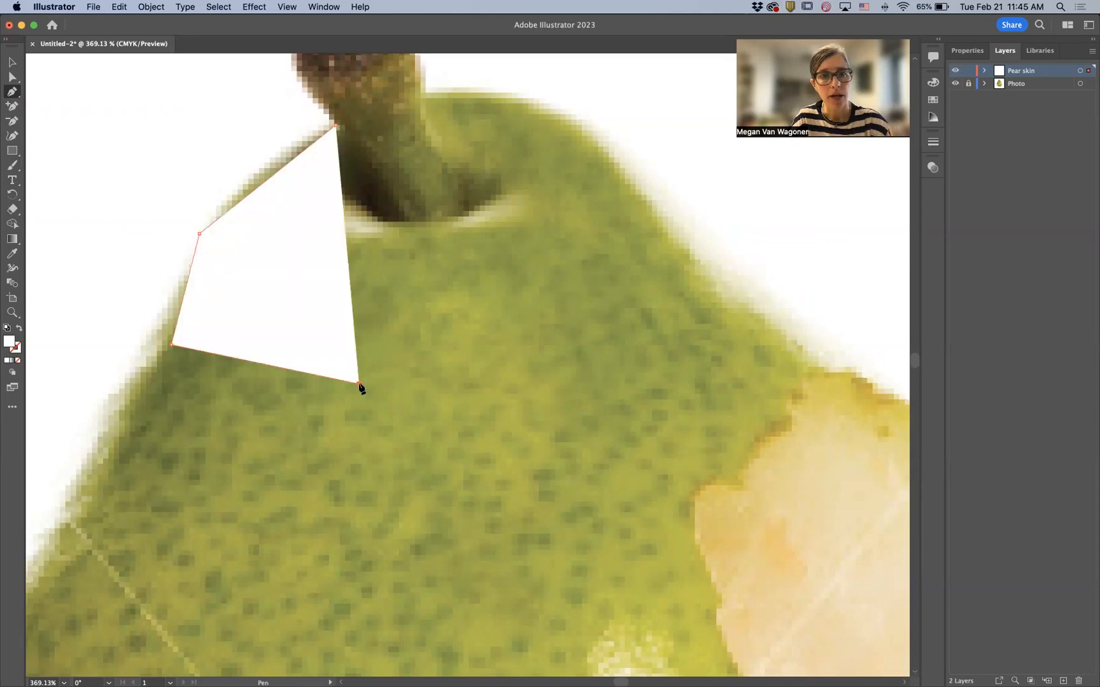
{"action": "left_click", "coordinate": [409, 271]}
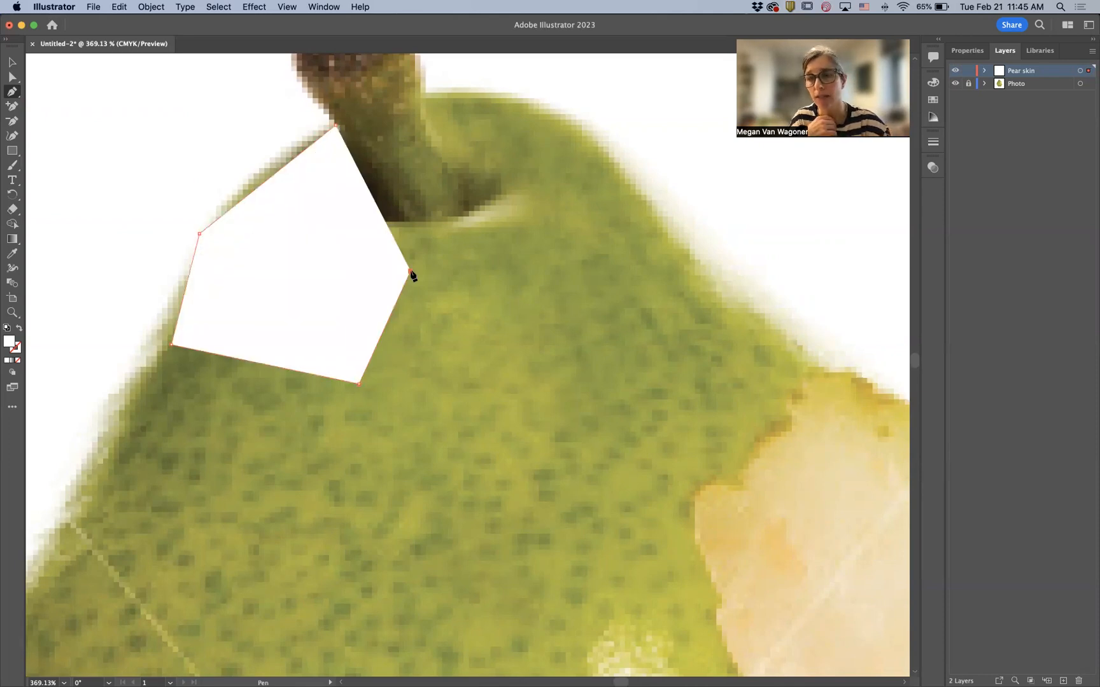
{"action": "left_click", "coordinate": [400, 198]}
{"action": "left_click", "coordinate": [380, 134]}
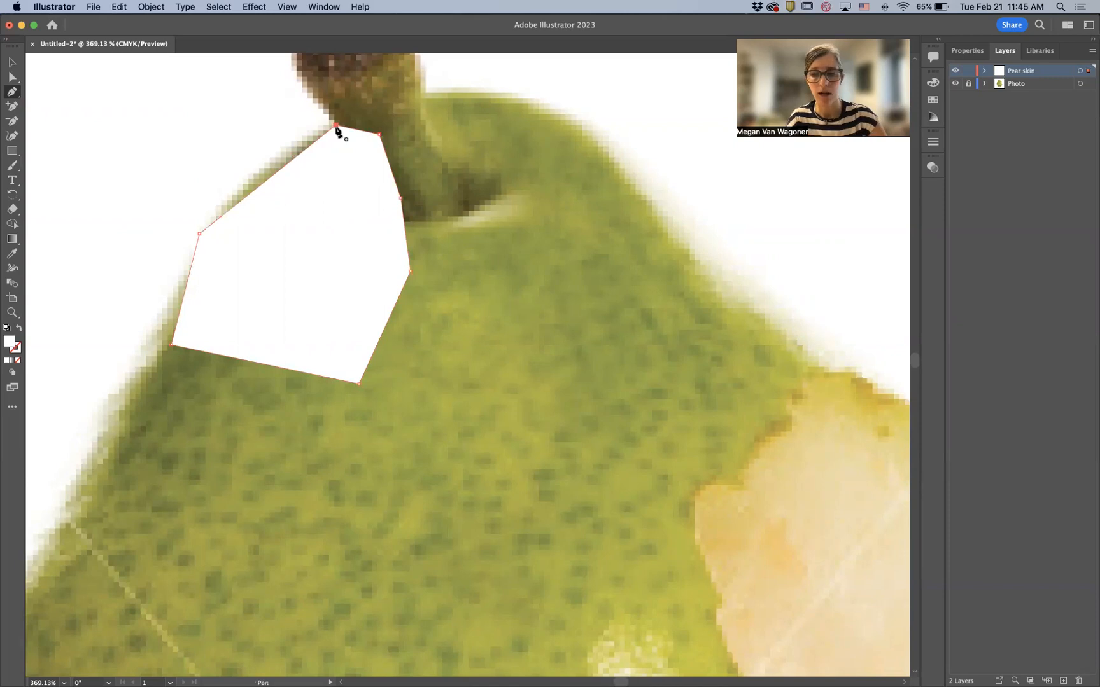
{"action": "key", "text": "Delete"}
{"action": "key", "text": "Delete"}
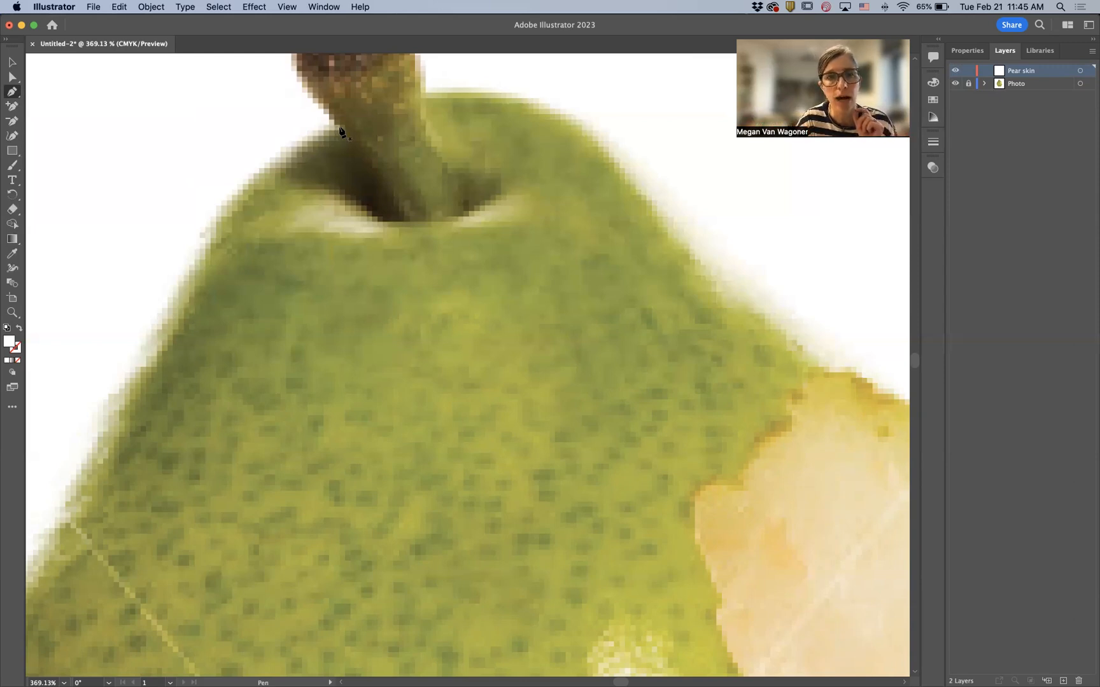
- Start a new Pen path at the stem's base, placing curved anchors along the pear's upper left shoulder
{"action": "left_click_drag", "start_coordinate": [335, 127], "coordinate": [308, 145]}
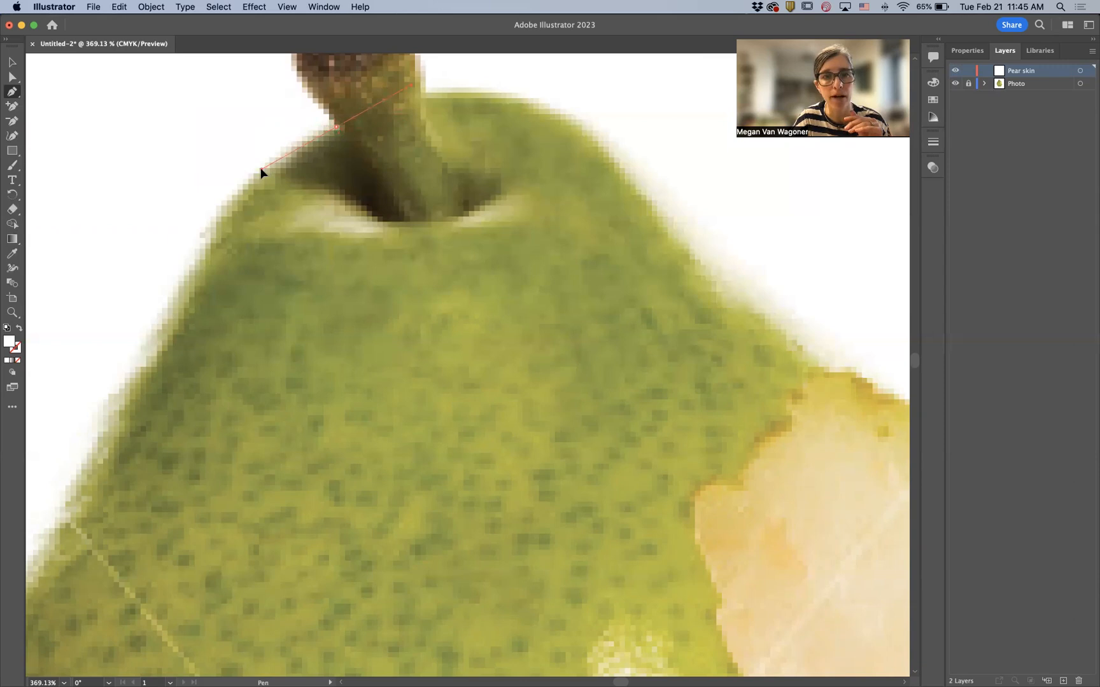
{"action": "left_click_drag", "start_coordinate": [269, 163], "coordinate": [276, 162]}
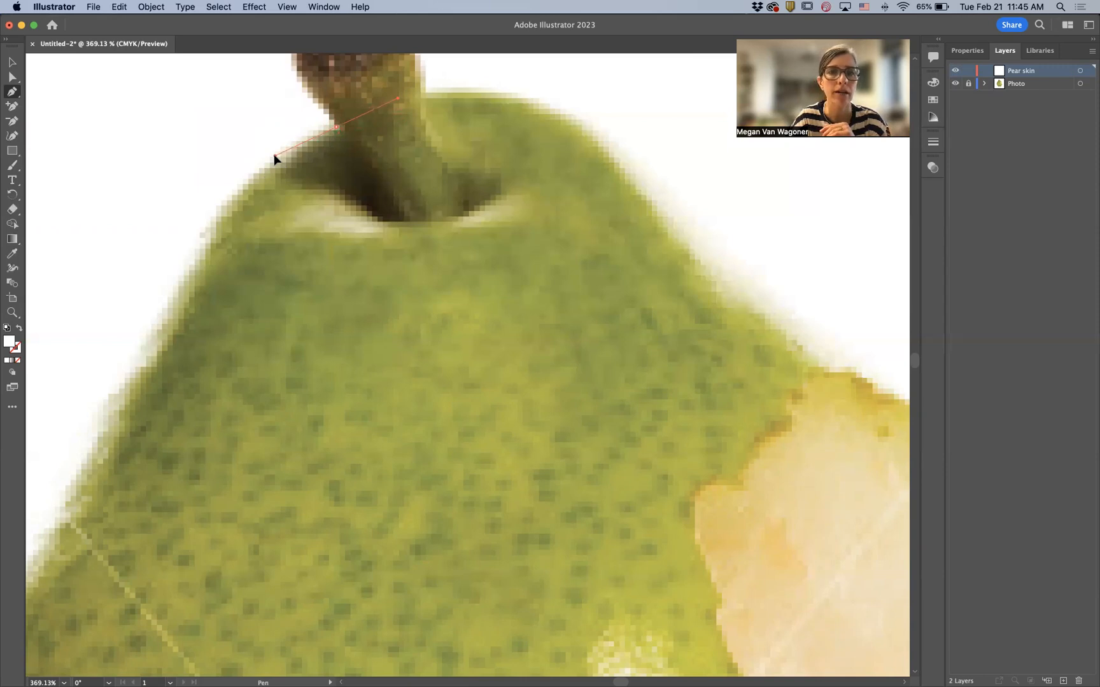
{"action": "left_click_drag", "start_coordinate": [274, 155], "coordinate": [274, 161]}
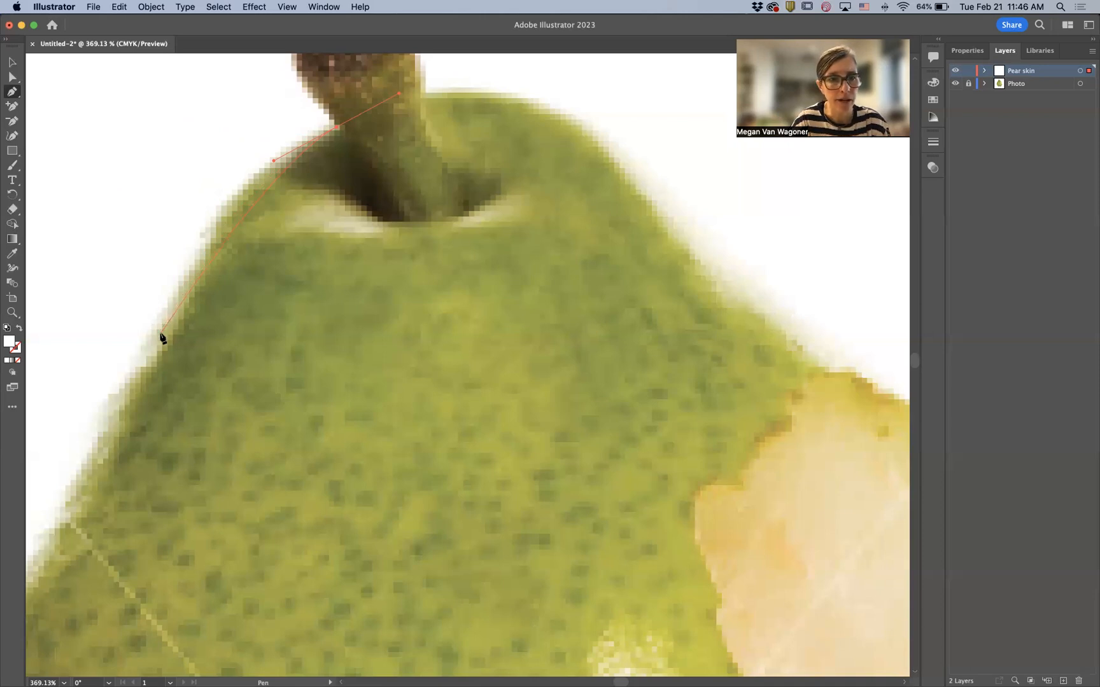
- Continue the path with curved anchors down the pear's upper left side
{"action": "left_click_drag", "start_coordinate": [160, 332], "coordinate": [72, 514]}
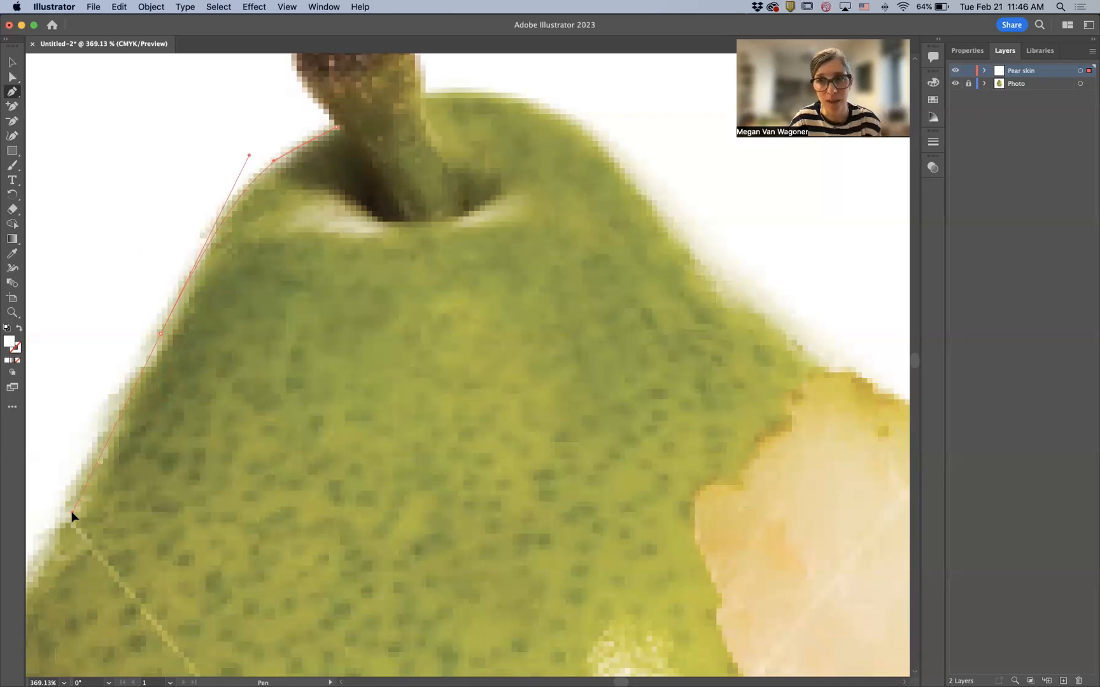
{"action": "left_click_drag", "start_coordinate": [72, 514], "coordinate": [96, 466]}
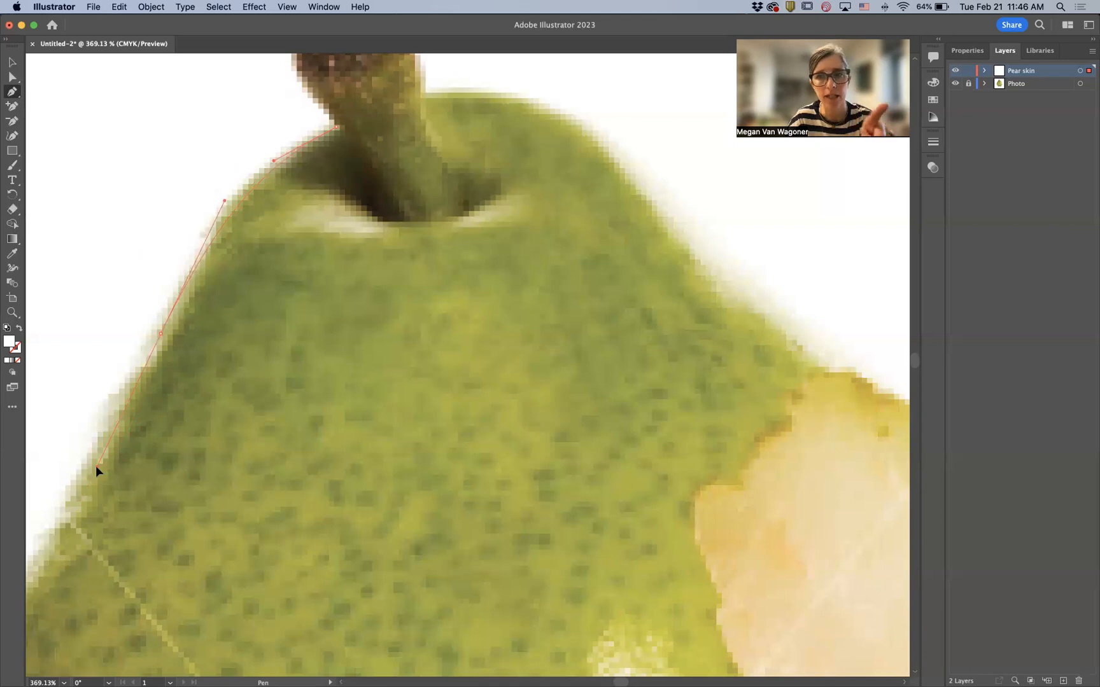
{"action": "left_click_drag", "start_coordinate": [95, 465], "coordinate": [86, 492]}
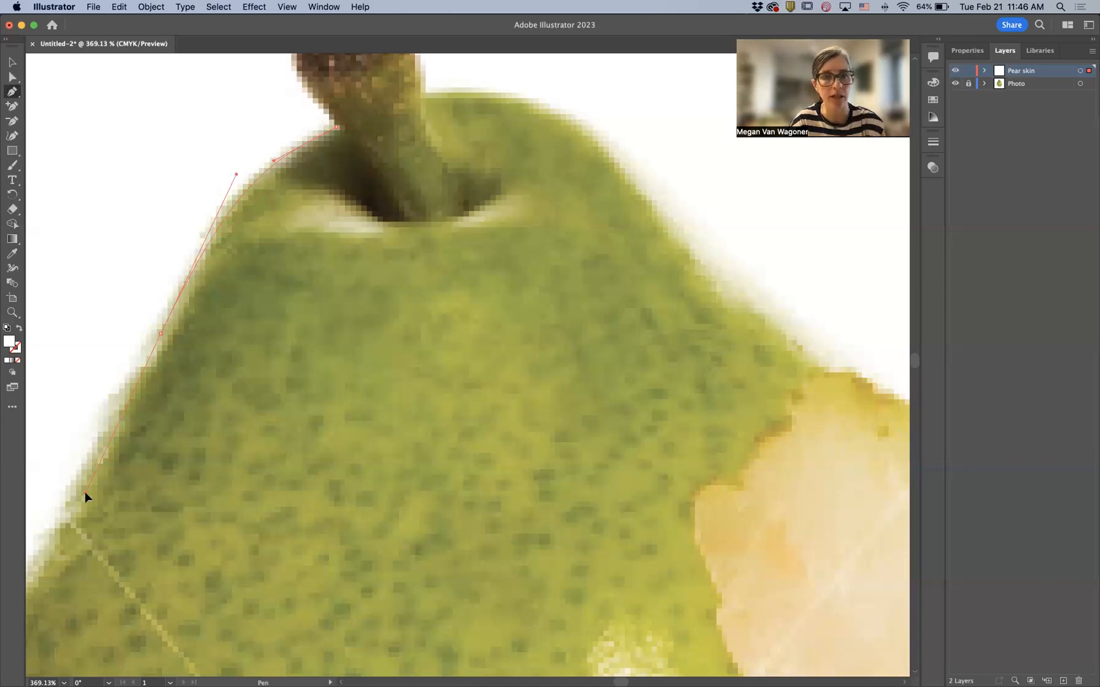
{"action": "left_click_drag", "start_coordinate": [86, 492], "coordinate": [85, 492]}
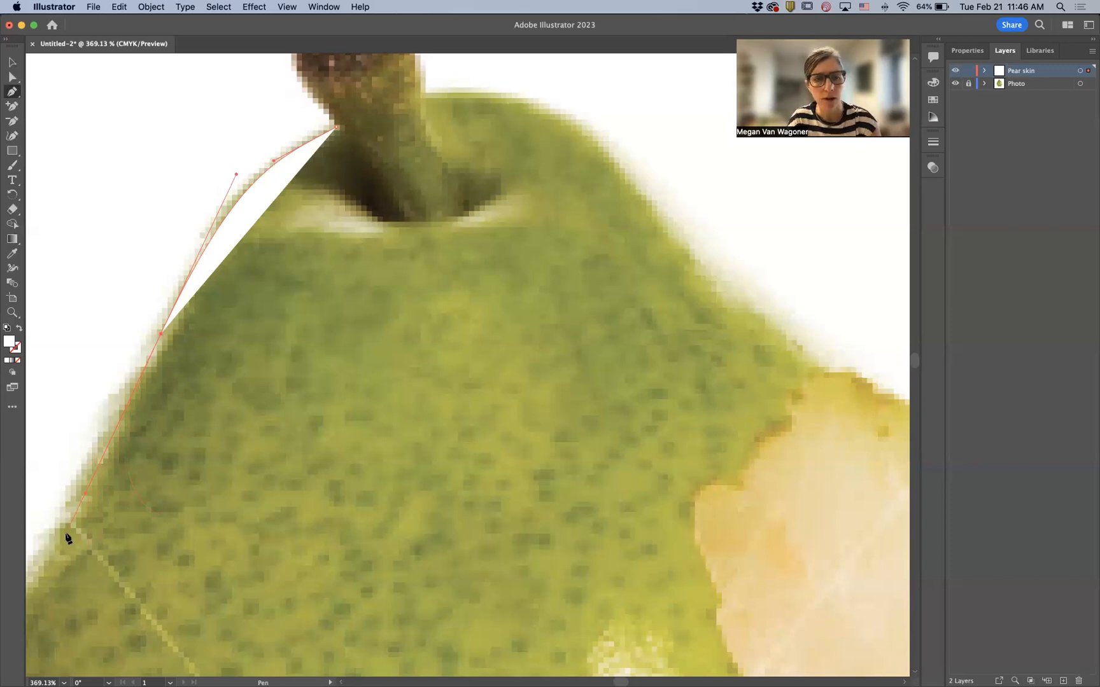
{"action": "key", "text": "space"}
{"action": "key", "text": "space"}
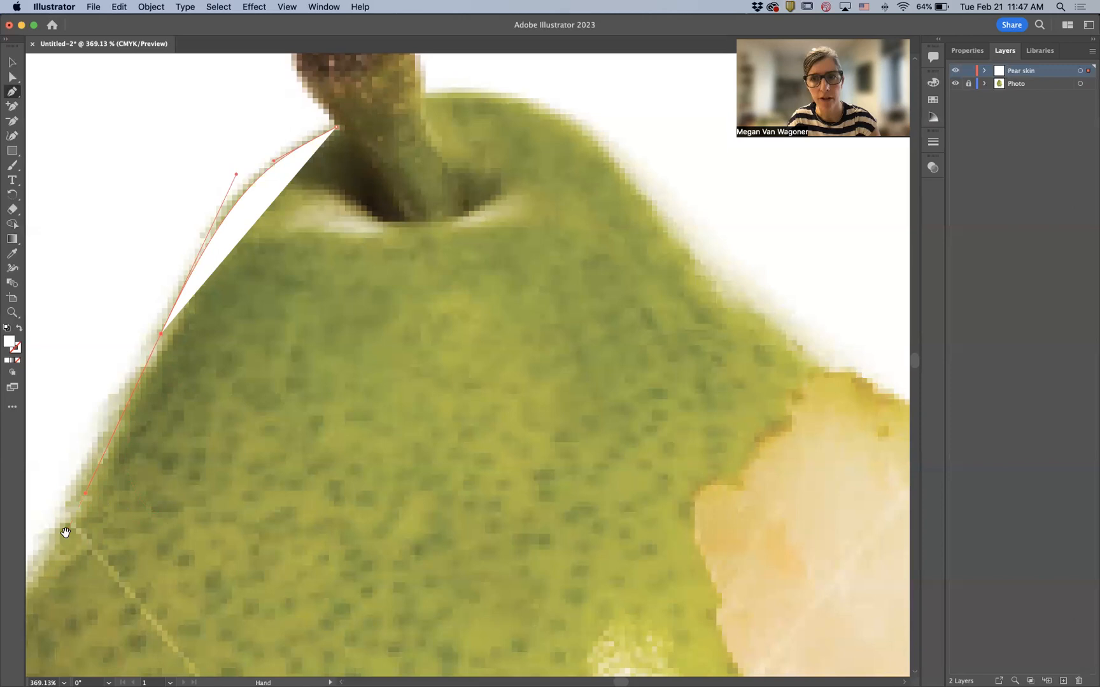
{"action": "left_click_drag", "start_coordinate": [110, 516], "coordinate": [252, 406]}
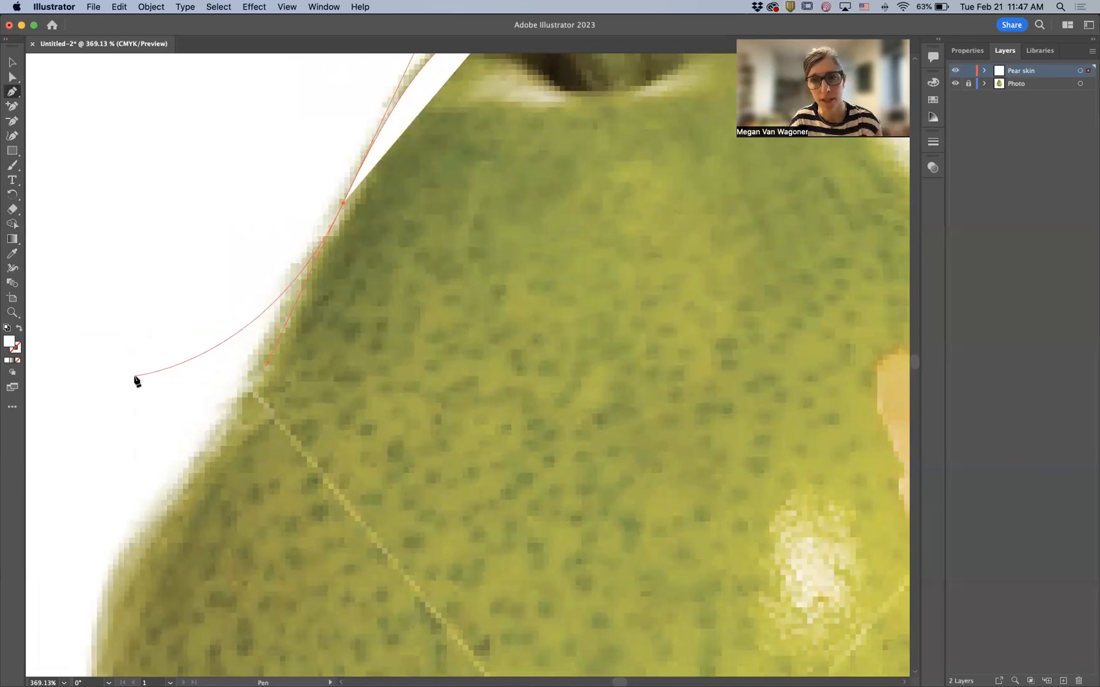
- Add curved and corner anchors along the pear's left bulge
{"action": "key", "text": "space"}
{"action": "key", "text": "space"}
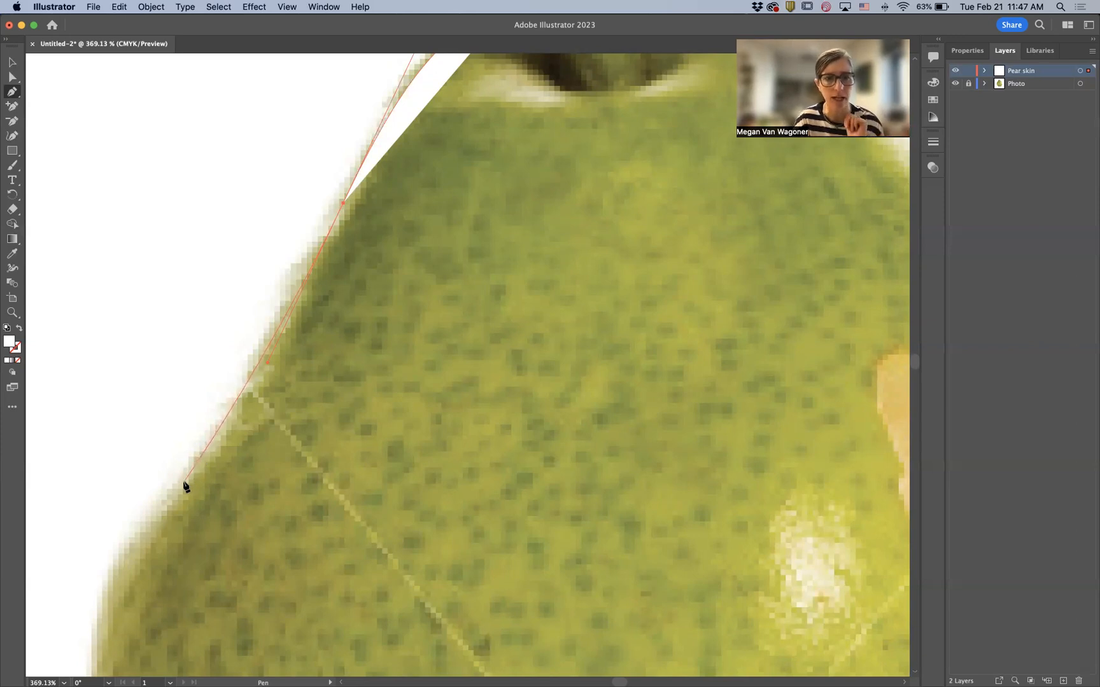
{"action": "left_click_drag", "start_coordinate": [184, 482], "coordinate": [149, 517]}
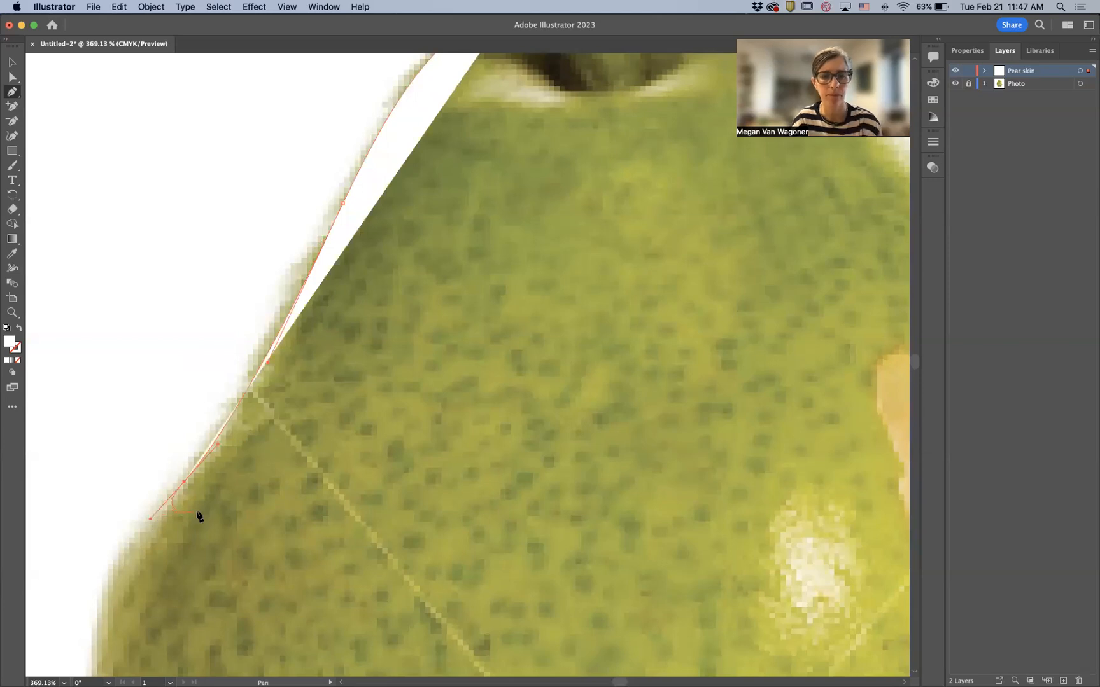
{"action": "key", "text": "space"}
{"action": "left_click_drag", "start_coordinate": [204, 530], "coordinate": [304, 162]}
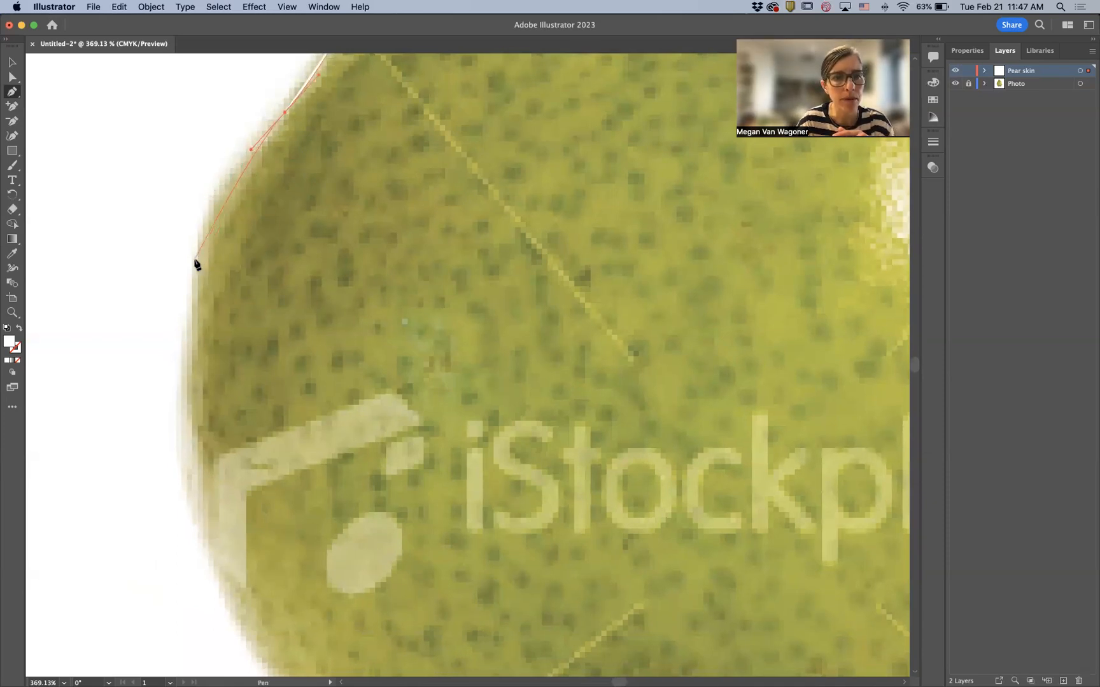
{"action": "left_click_drag", "start_coordinate": [195, 260], "coordinate": [192, 333]}
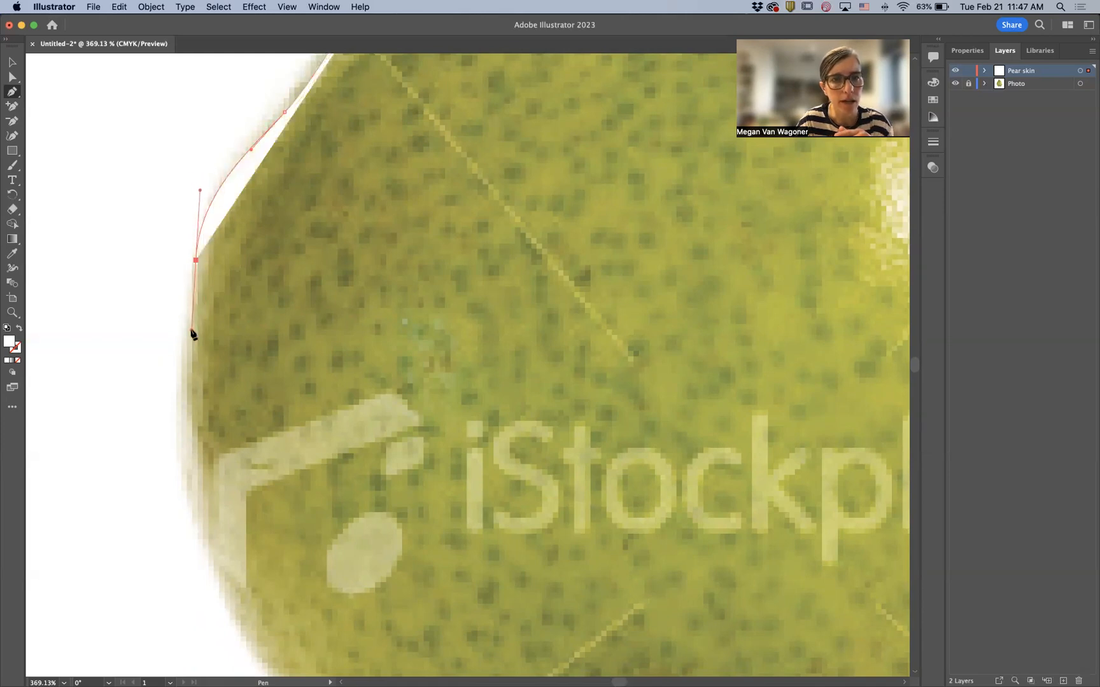
{"action": "left_click", "coordinate": [191, 330]}
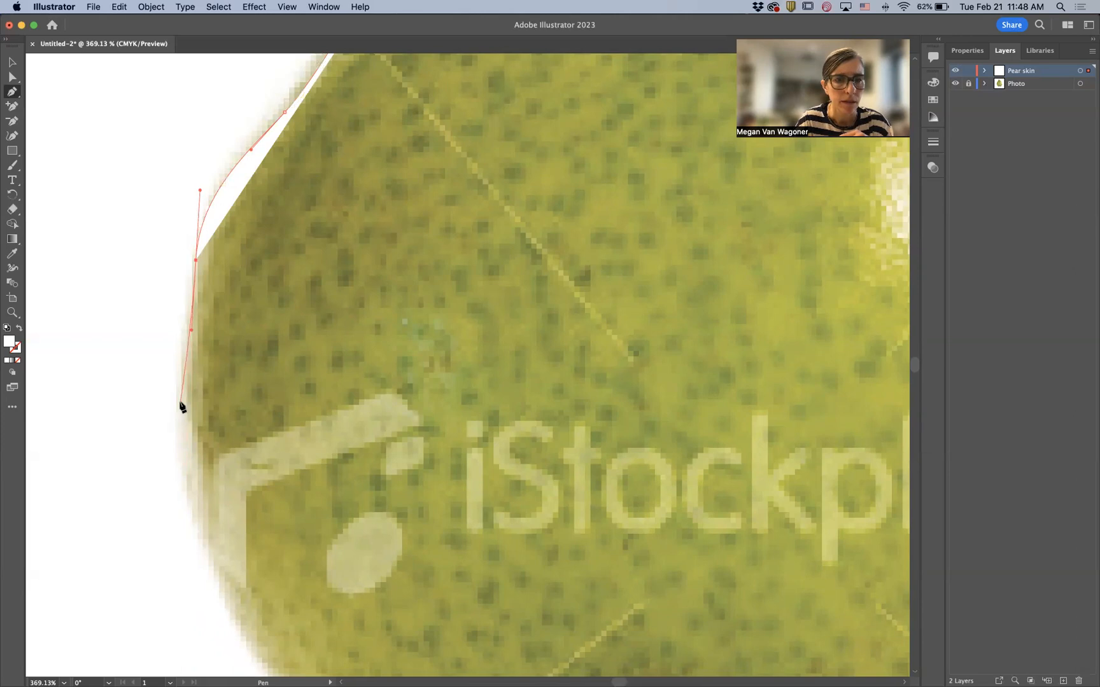
- Undo the last two anchors and redraw a curved anchor on the pear's left side instead
{"action": "left_click_drag", "start_coordinate": [183, 405], "coordinate": [188, 422]}
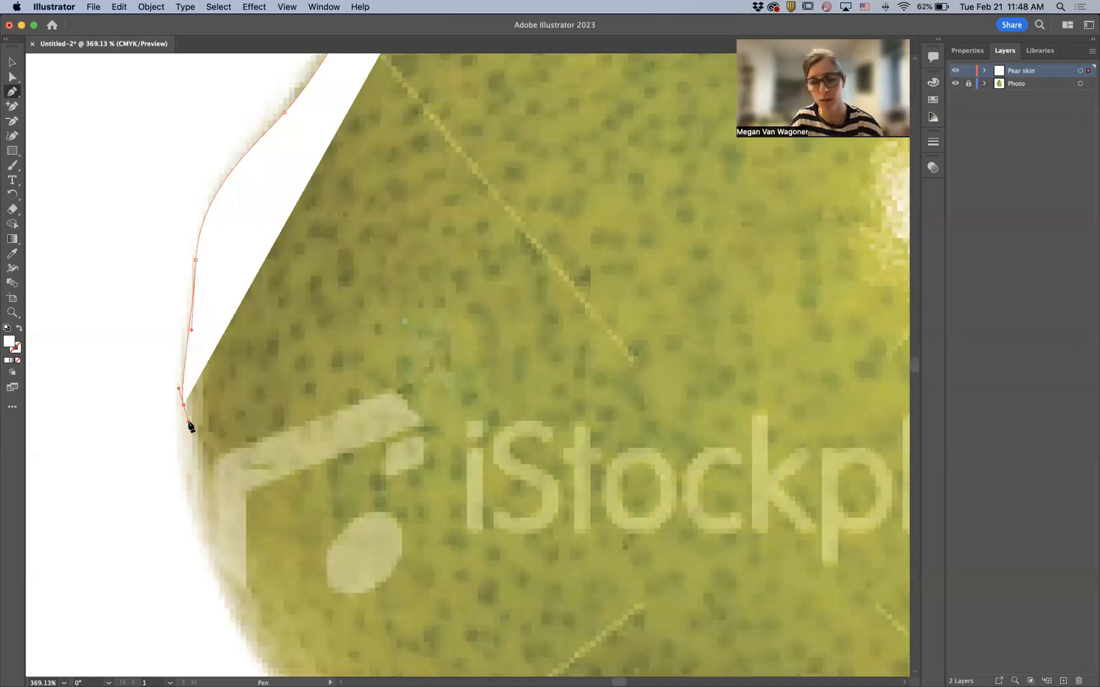
{"action": "key", "text": "super+z"}
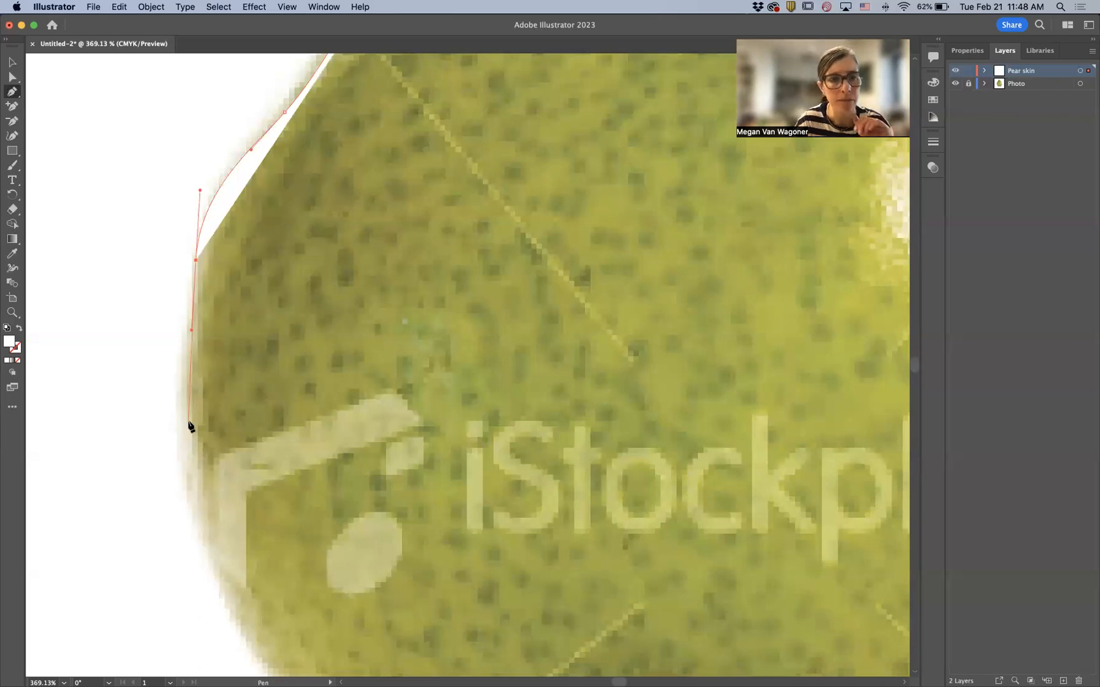
{"action": "key", "text": "super+z"}
{"action": "left_click_drag", "start_coordinate": [186, 389], "coordinate": [187, 413]}
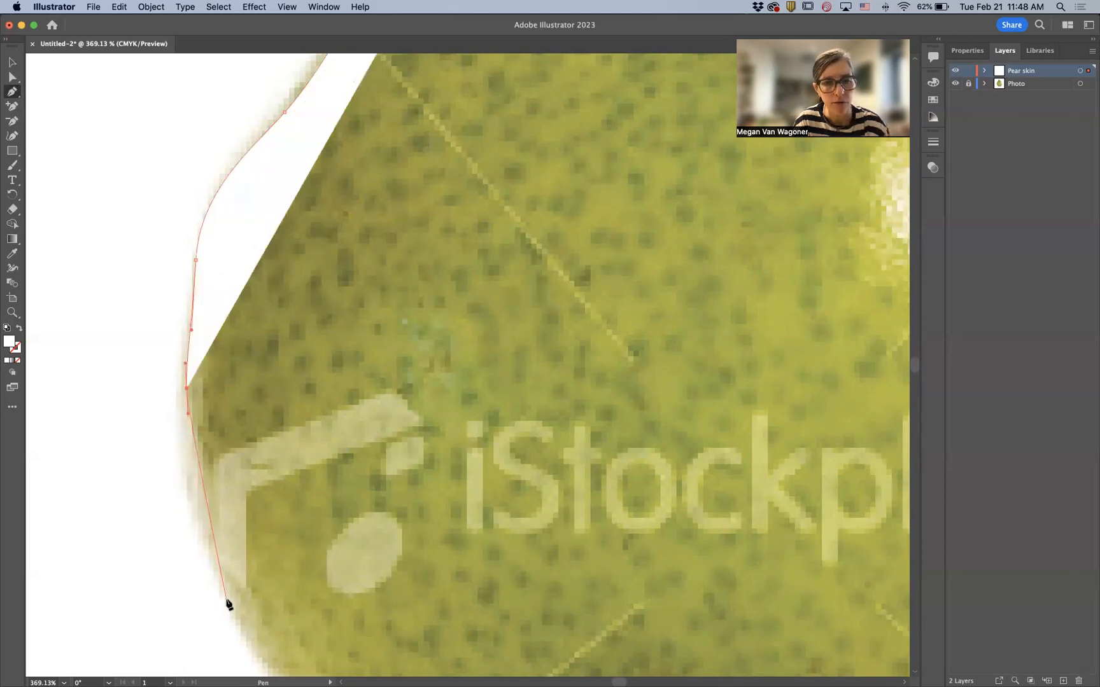
- Continue curved anchors around the pear's lower left curve to its bottom edge
{"action": "left_click_drag", "start_coordinate": [226, 596], "coordinate": [207, 453]}
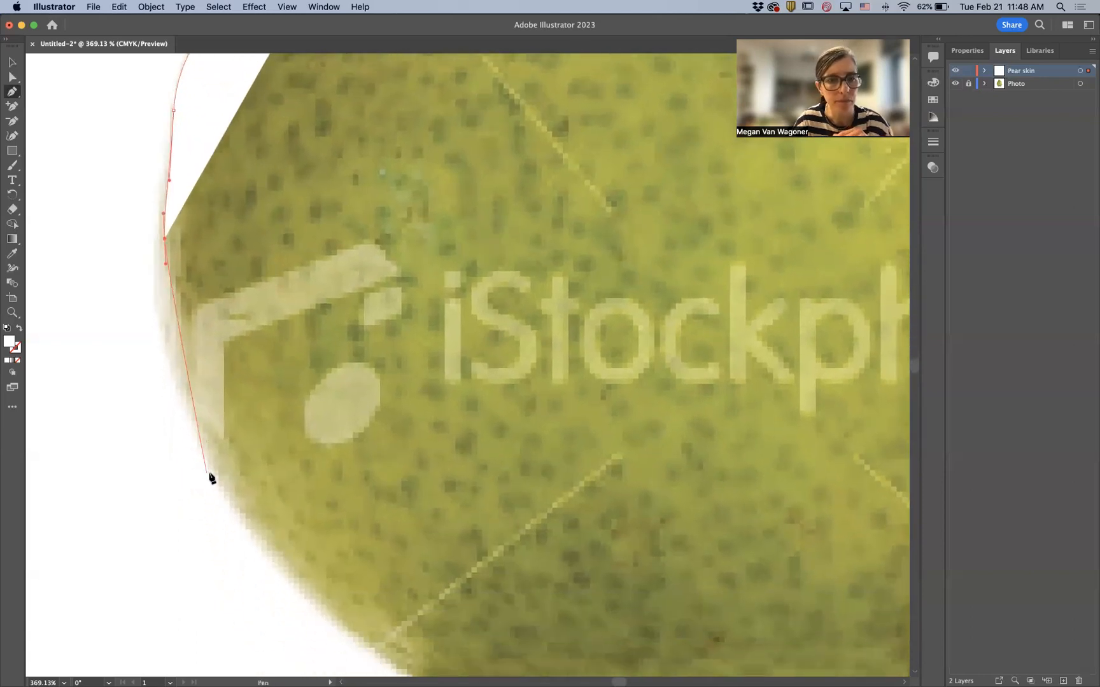
{"action": "left_click_drag", "start_coordinate": [214, 475], "coordinate": [265, 557]}
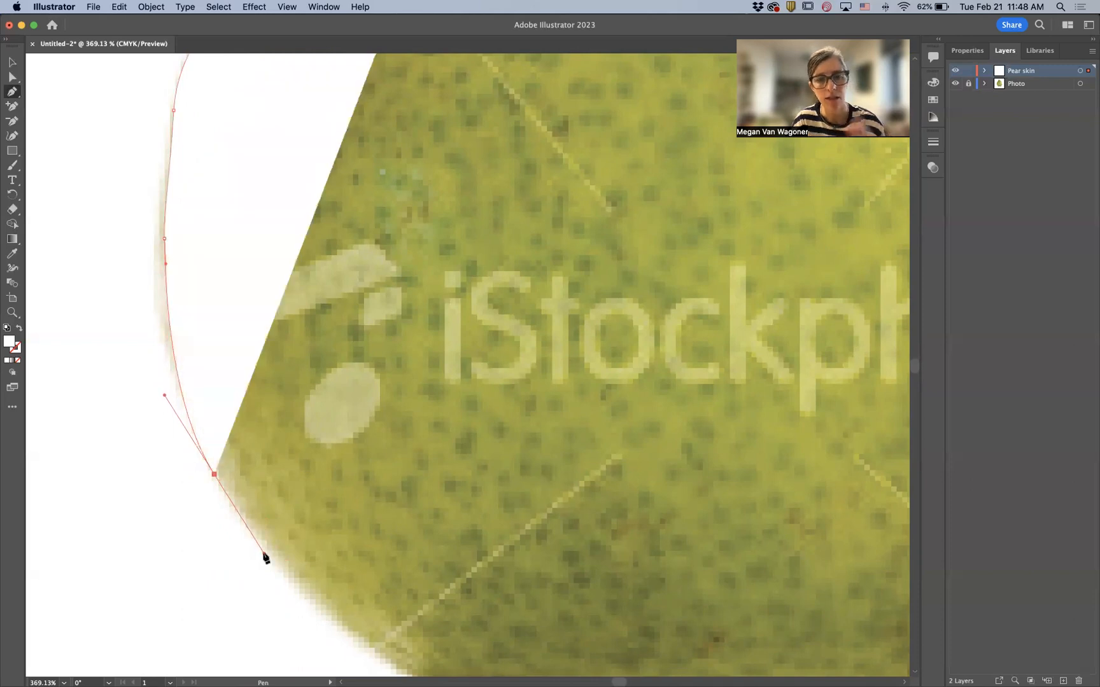
{"action": "key", "text": "space"}
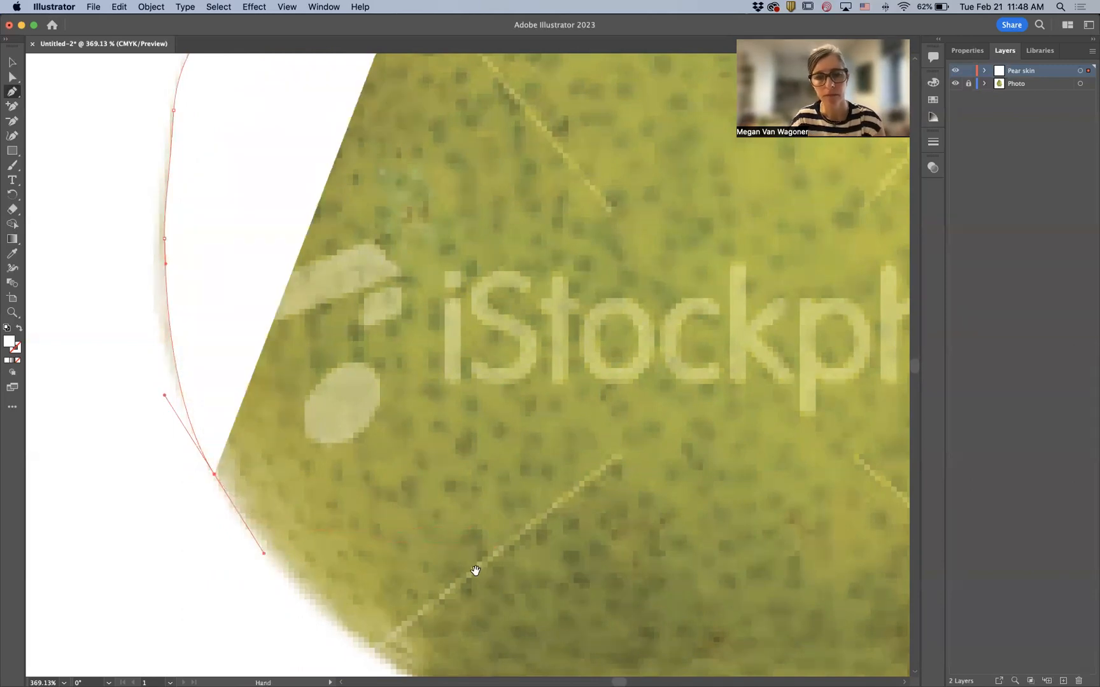
{"action": "left_click_drag", "start_coordinate": [454, 591], "coordinate": [368, 336]}
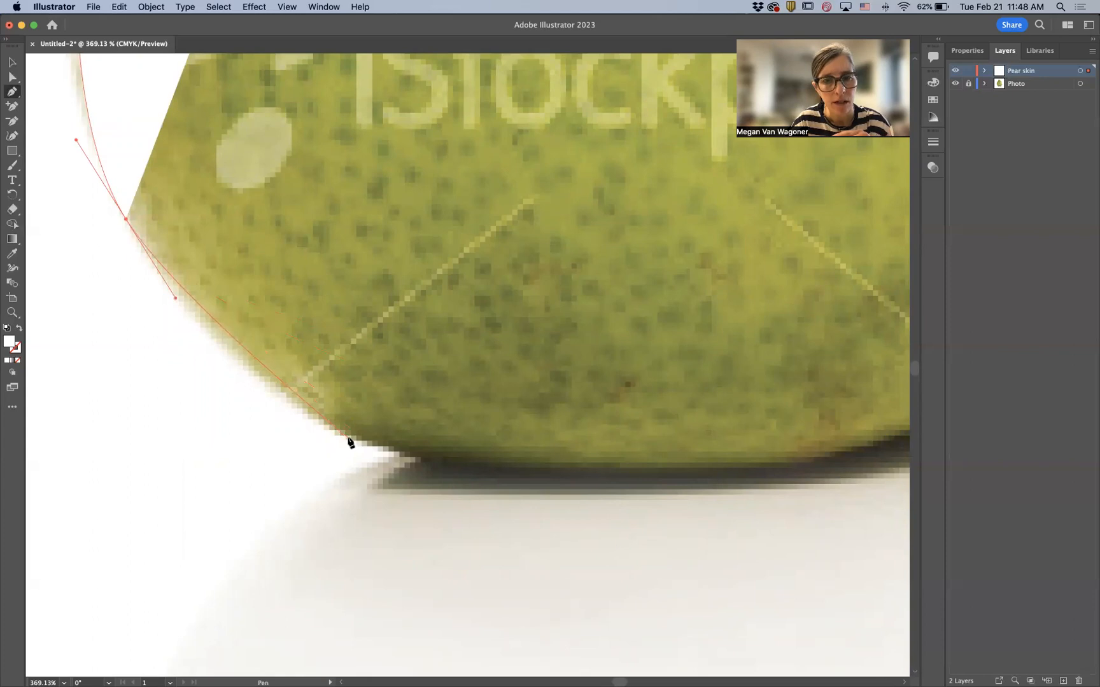
{"action": "left_click_drag", "start_coordinate": [349, 439], "coordinate": [427, 465]}
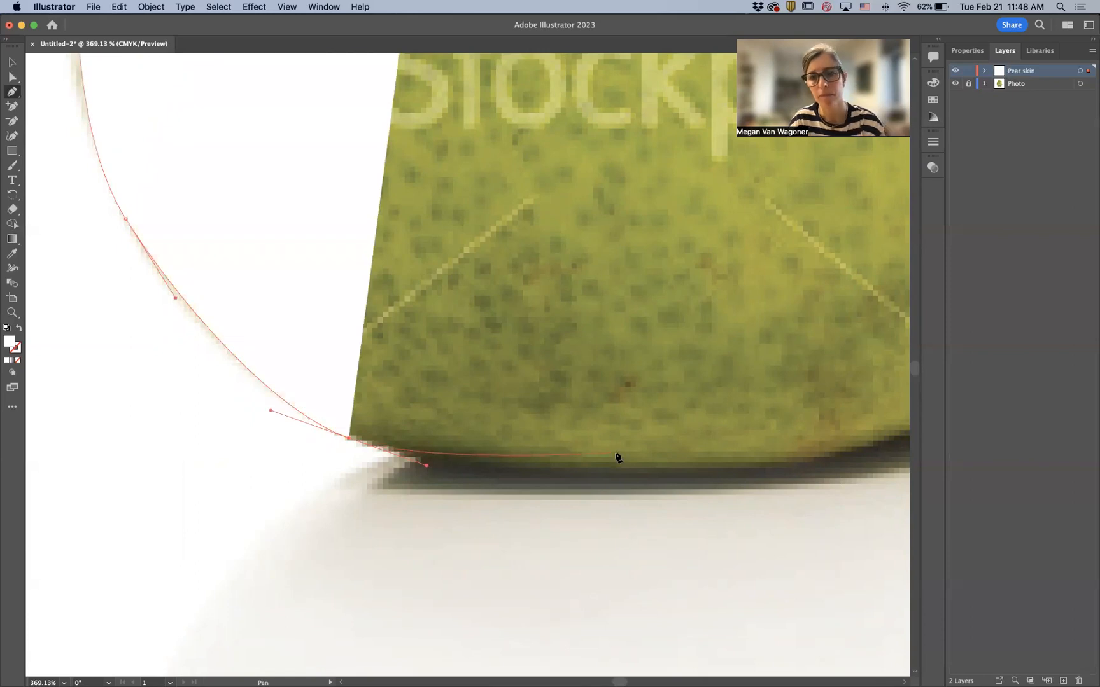
- Add curved anchors along the pear's flat bottom edge toward the lower right
{"action": "scroll", "coordinate": [633, 453], "scroll_direction": "right", "scroll_amount": 5}
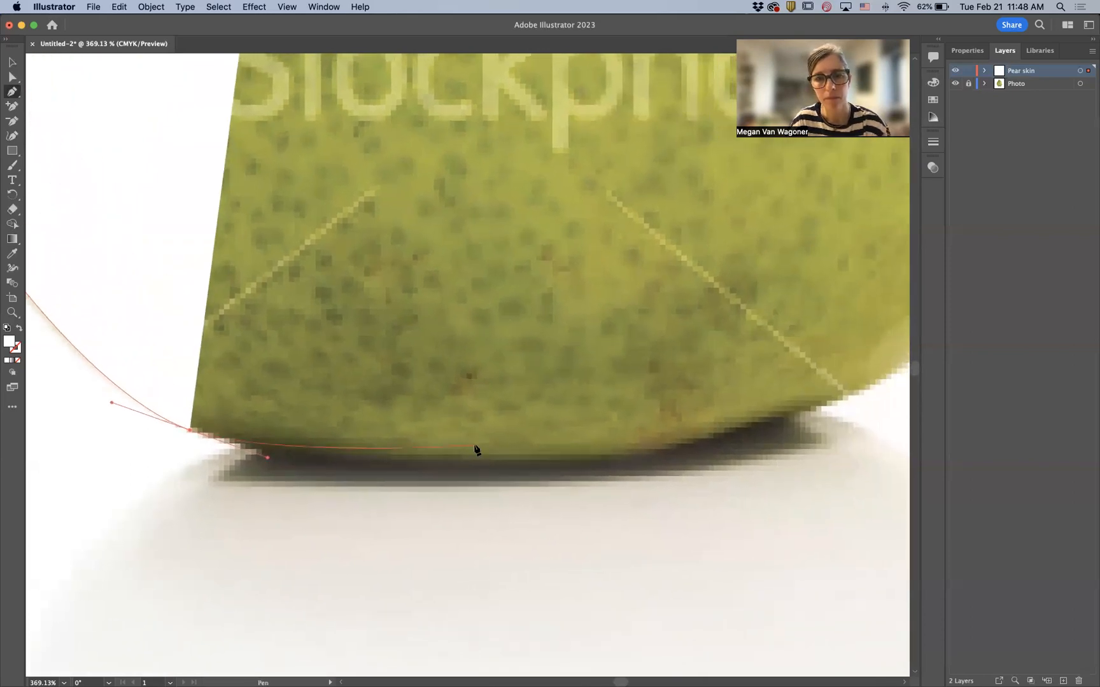
{"action": "left_click", "coordinate": [489, 463]}
{"action": "left_click_drag", "start_coordinate": [513, 461], "coordinate": [545, 458]}
{"action": "left_click_drag", "start_coordinate": [811, 418], "coordinate": [622, 443]}
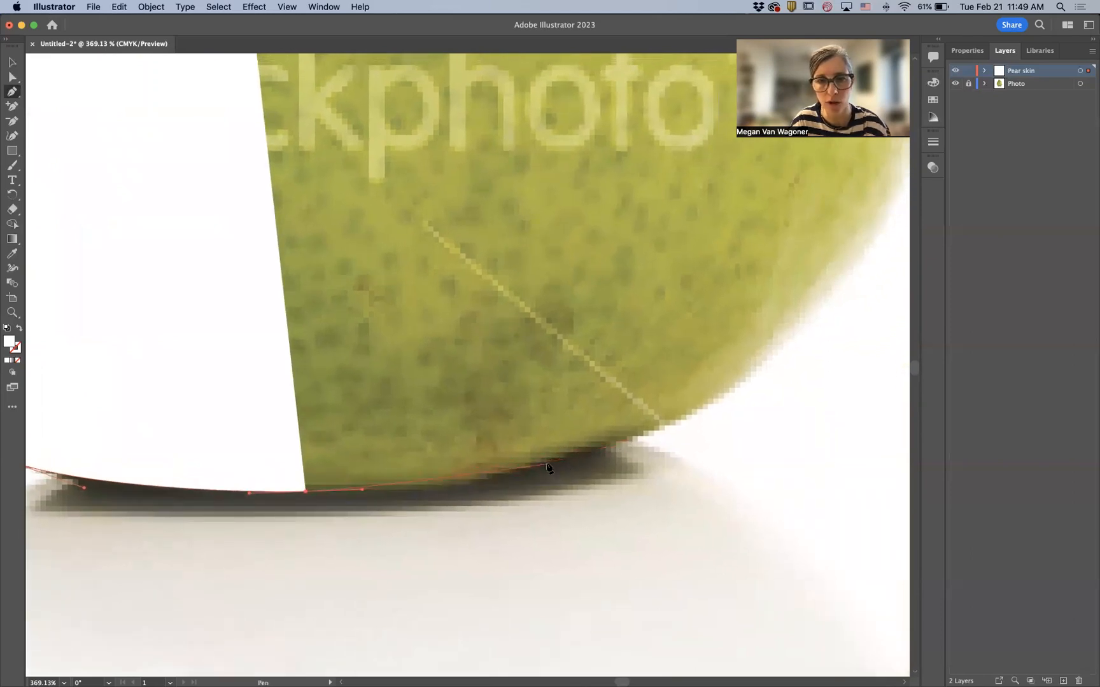
{"action": "left_click_drag", "start_coordinate": [547, 464], "coordinate": [626, 444]}
{"action": "left_click_drag", "start_coordinate": [738, 360], "coordinate": [457, 452]}
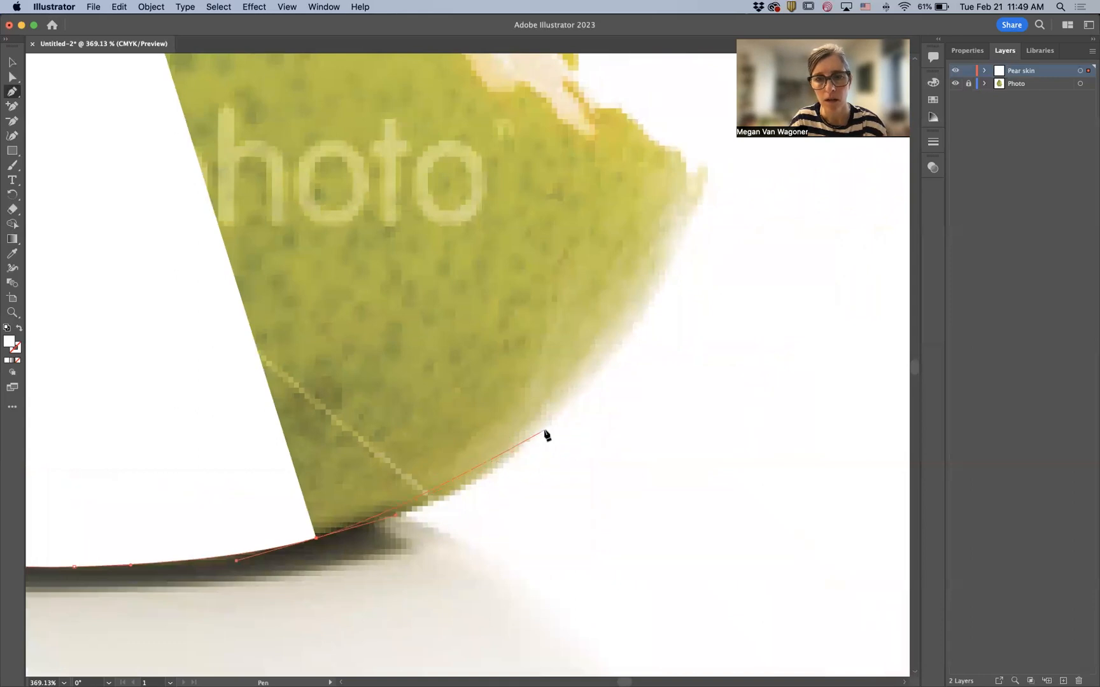
{"action": "left_click_drag", "start_coordinate": [550, 416], "coordinate": [536, 469]}
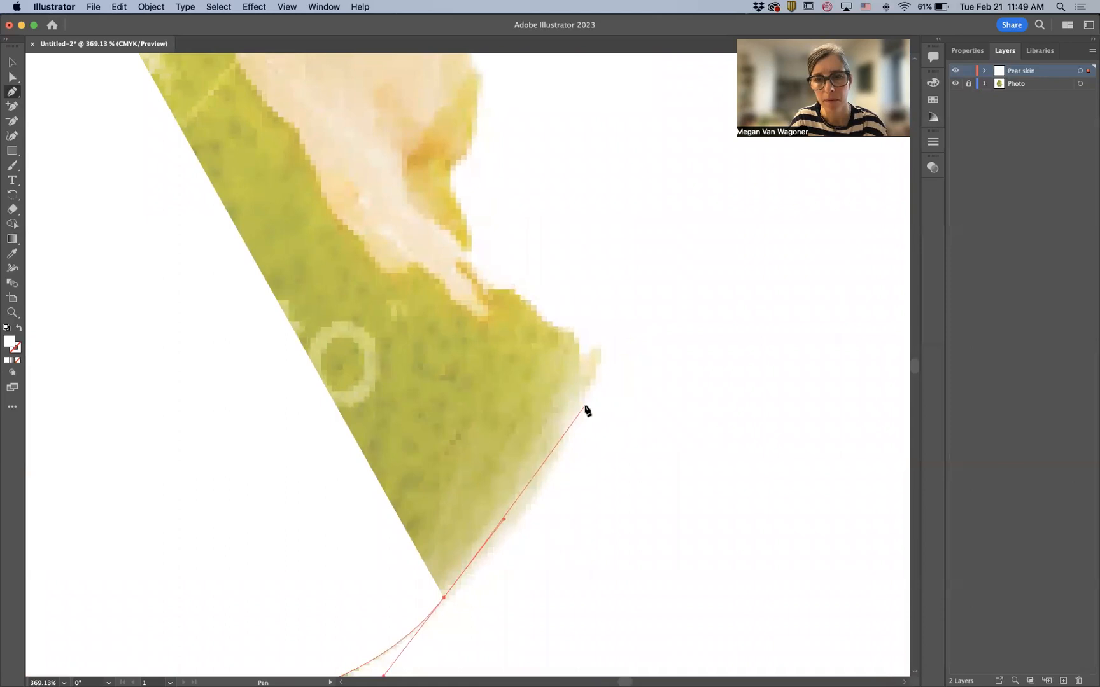
{"action": "left_click_drag", "start_coordinate": [584, 405], "coordinate": [584, 385]}
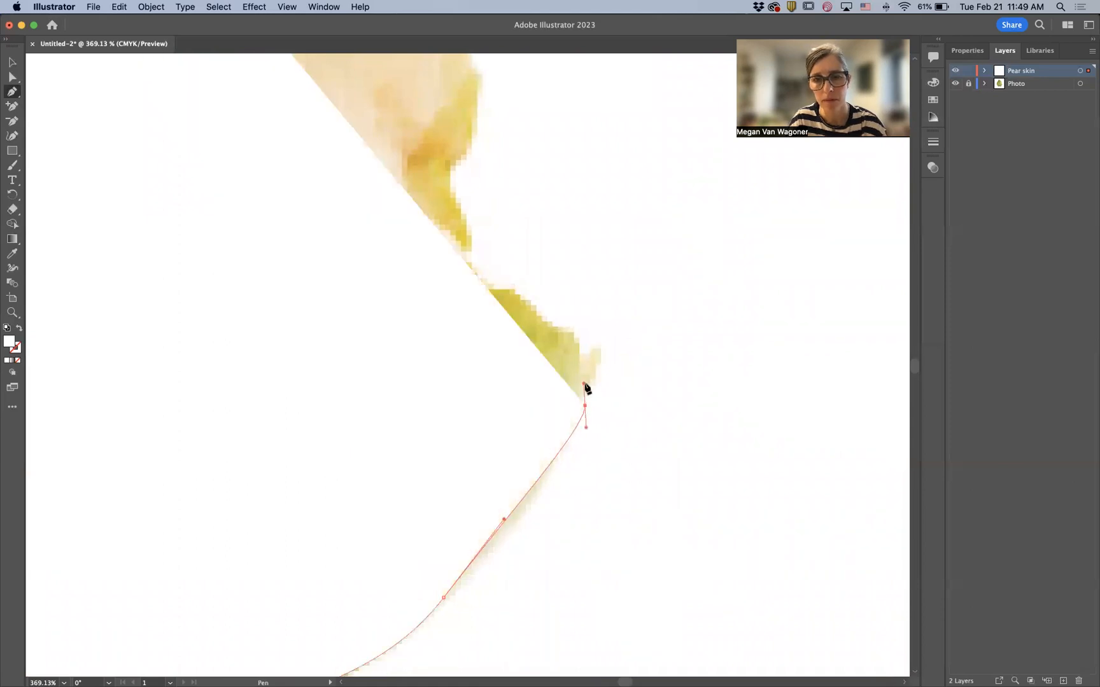
{"action": "key", "text": "super+z"}
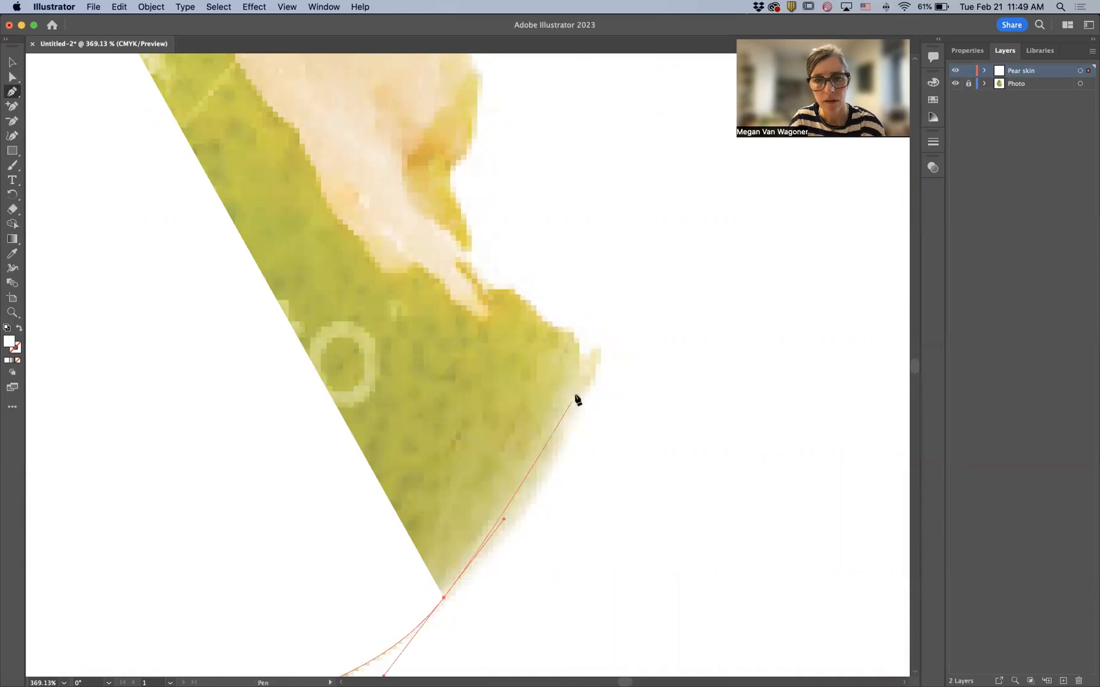
{"action": "key", "text": "super+z"}
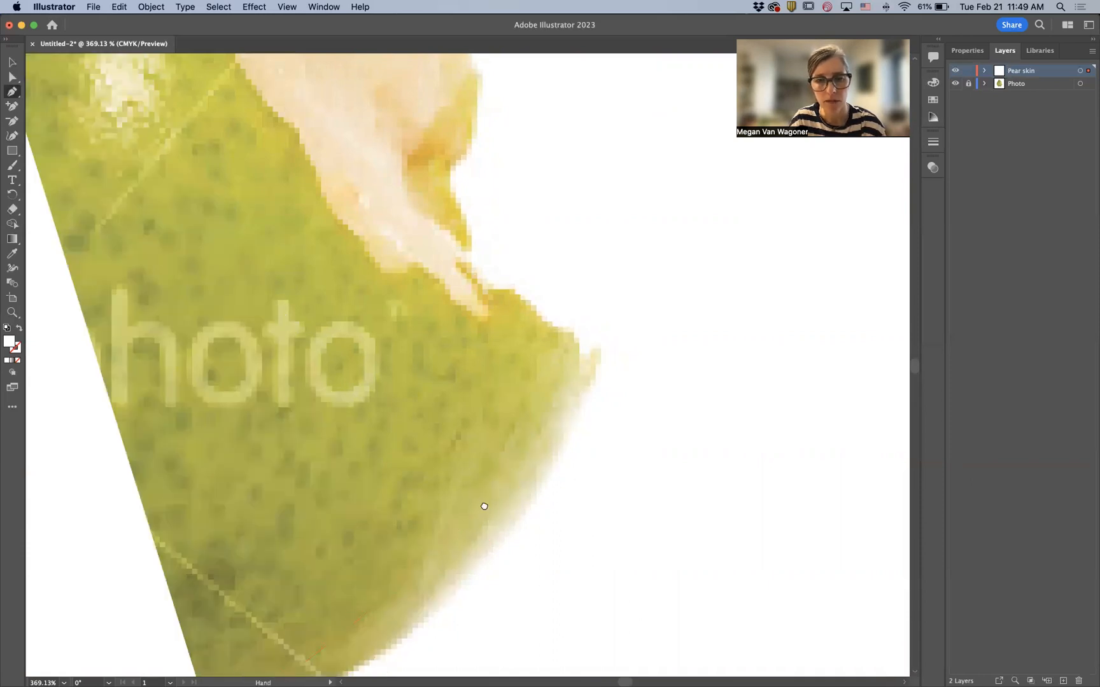
- Trace curved anchors up the pear's lower right edge to the edge of the bitten area
{"action": "scroll", "coordinate": [481, 506], "scroll_direction": "down", "scroll_amount": 5}
{"action": "scroll", "coordinate": [481, 506], "scroll_direction": "left", "scroll_amount": 3}
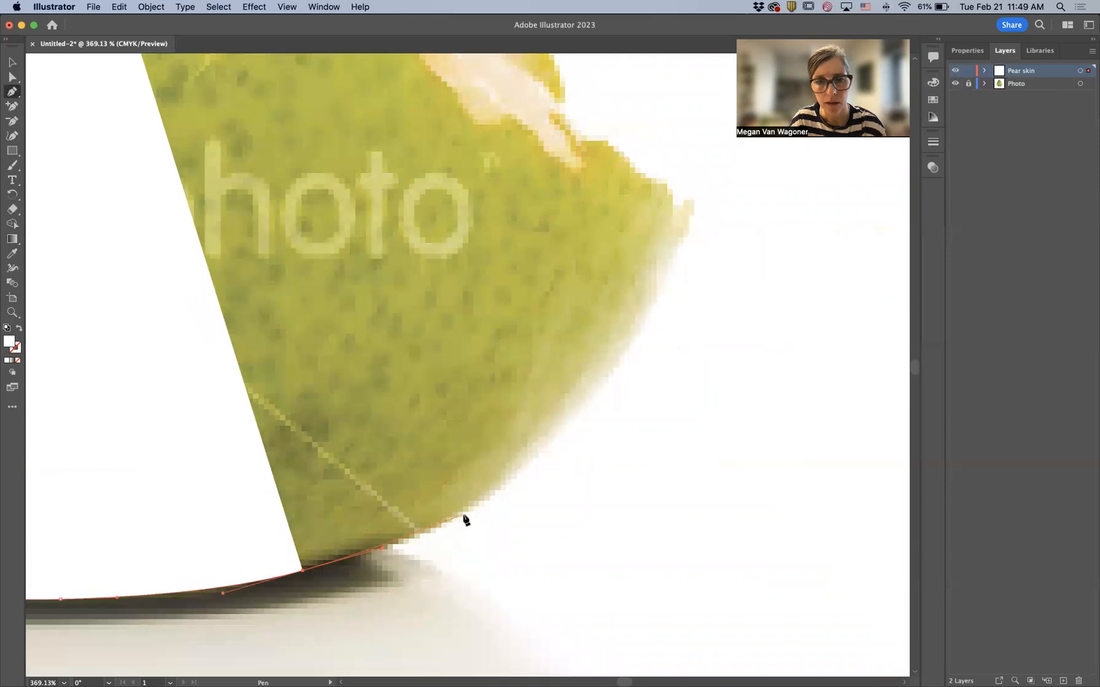
{"action": "left_click_drag", "start_coordinate": [464, 515], "coordinate": [490, 498]}
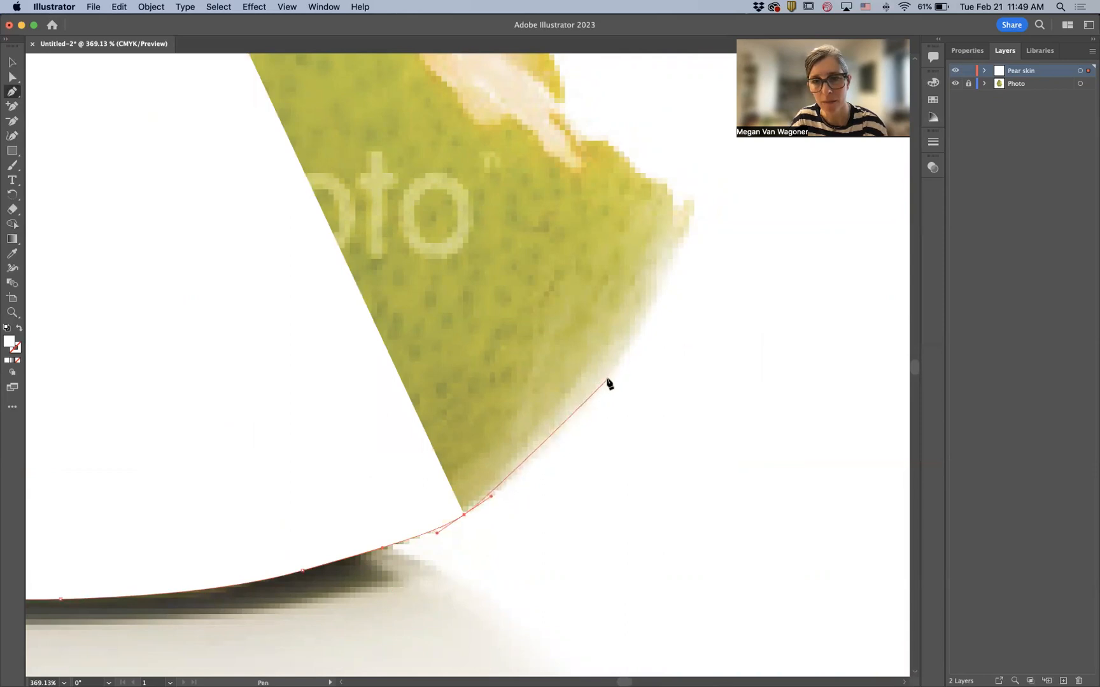
{"action": "left_click_drag", "start_coordinate": [607, 380], "coordinate": [637, 340]}
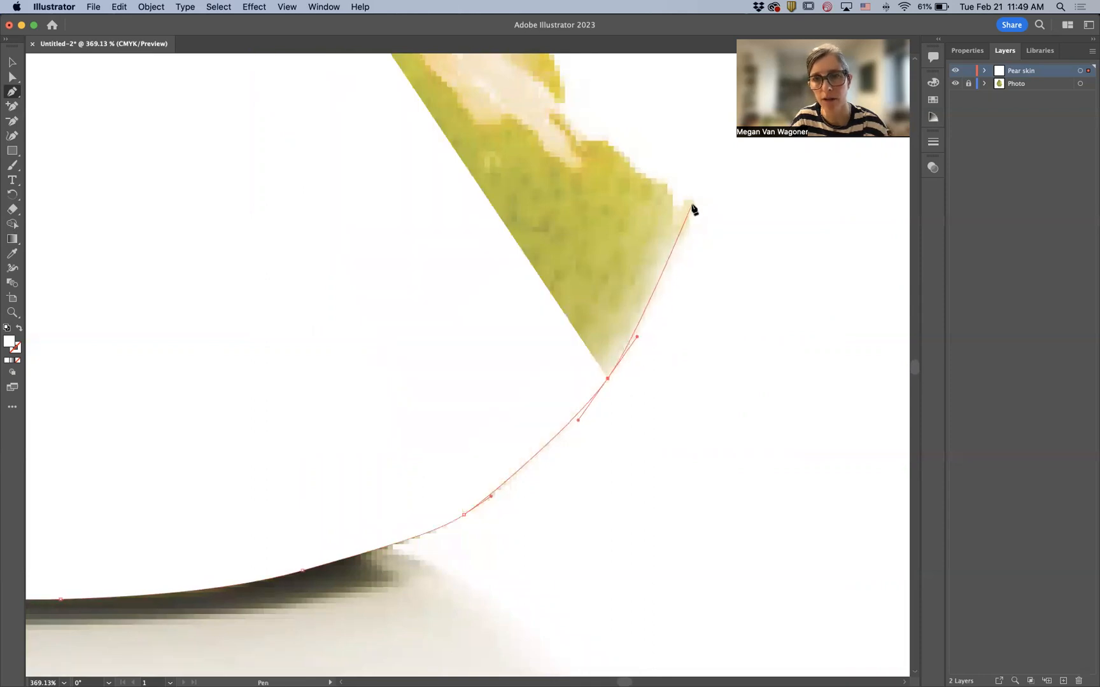
{"action": "left_click_drag", "start_coordinate": [692, 205], "coordinate": [700, 160]}
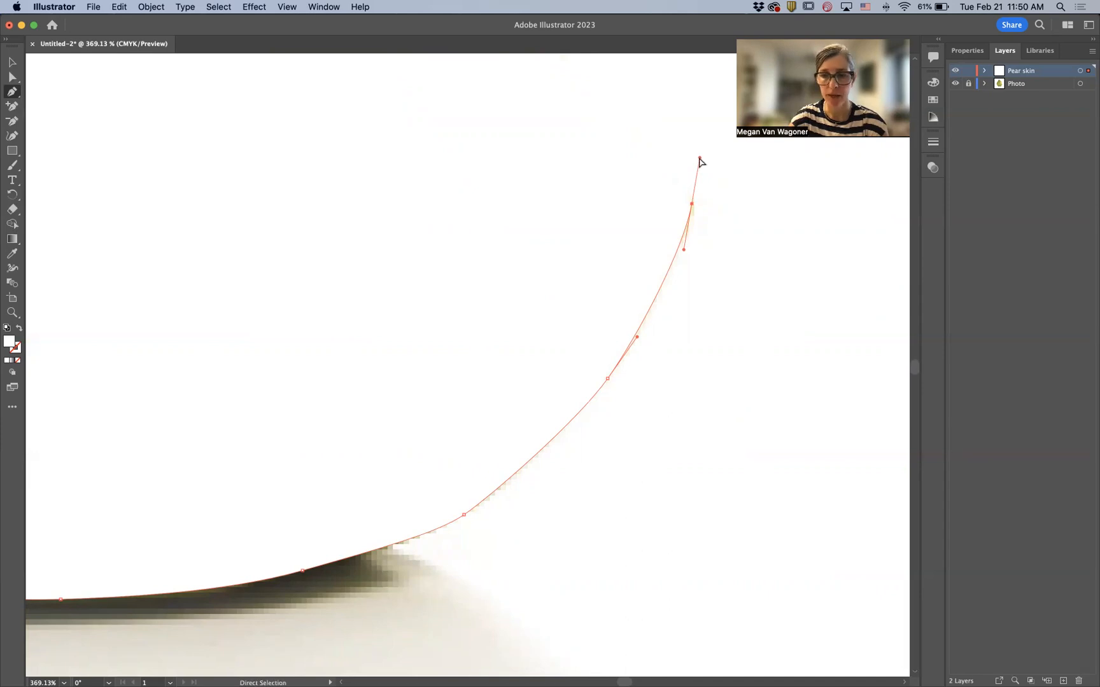
- Fit the artboard in the window and open the Properties panel for the current anchor
{"action": "key", "text": "super+0"}
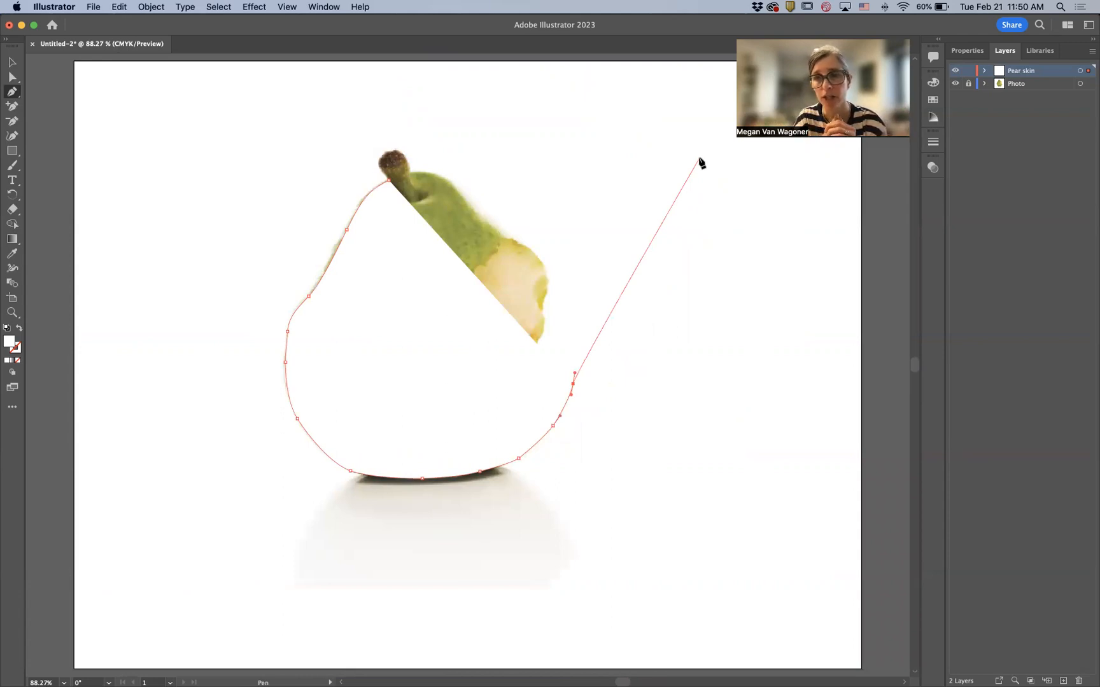
{"action": "left_click", "coordinate": [969, 51]}
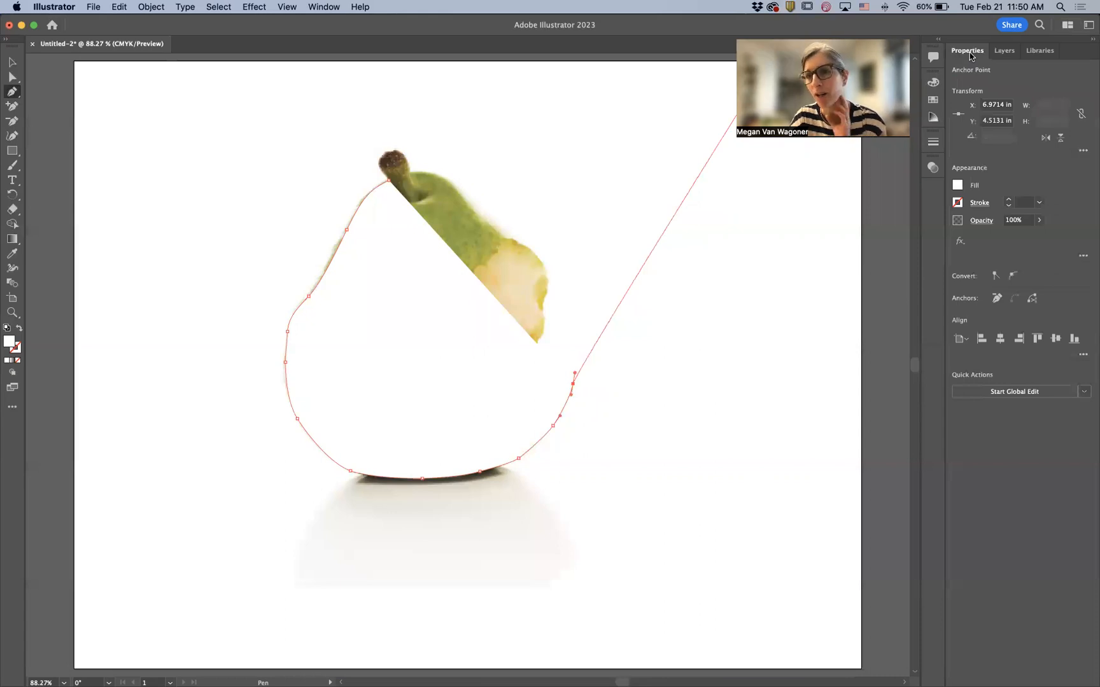
- Set the path's fill to None so the pear photo shows through
{"action": "left_click", "coordinate": [958, 189]}
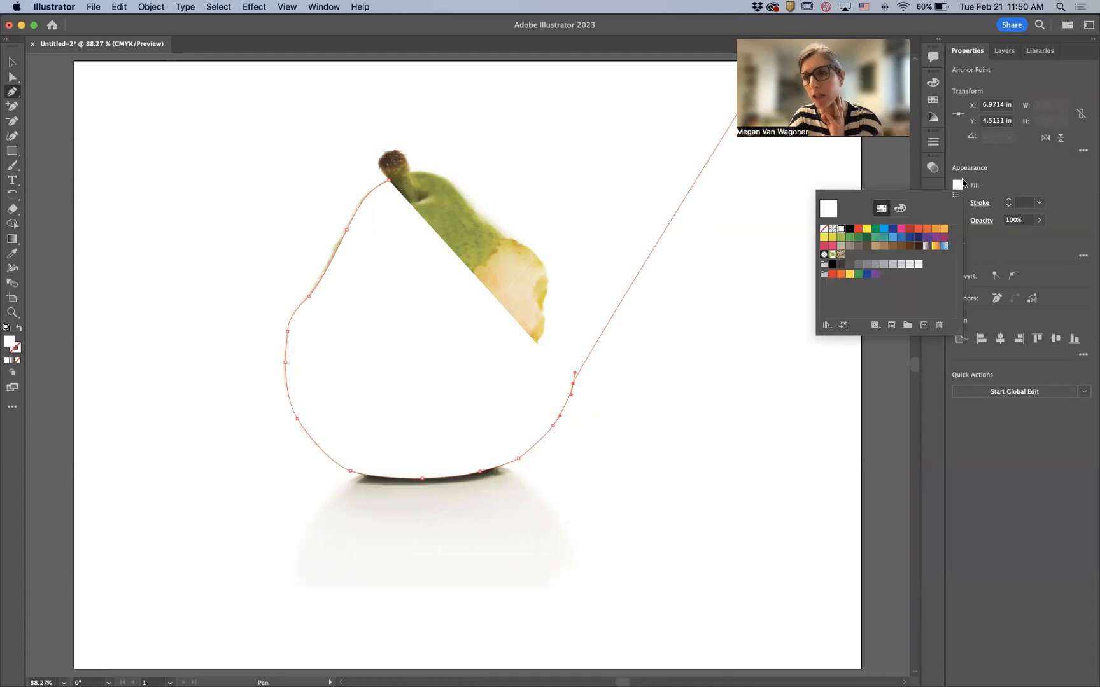
{"action": "left_click", "coordinate": [824, 229]}
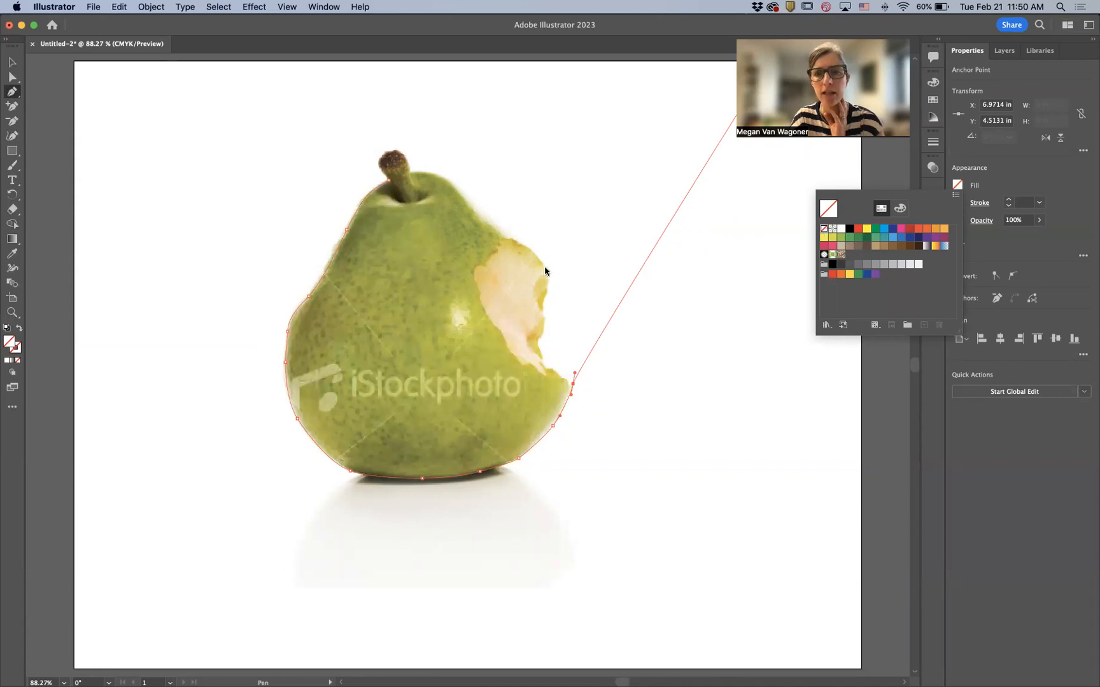
{"action": "left_click", "coordinate": [1004, 176]}
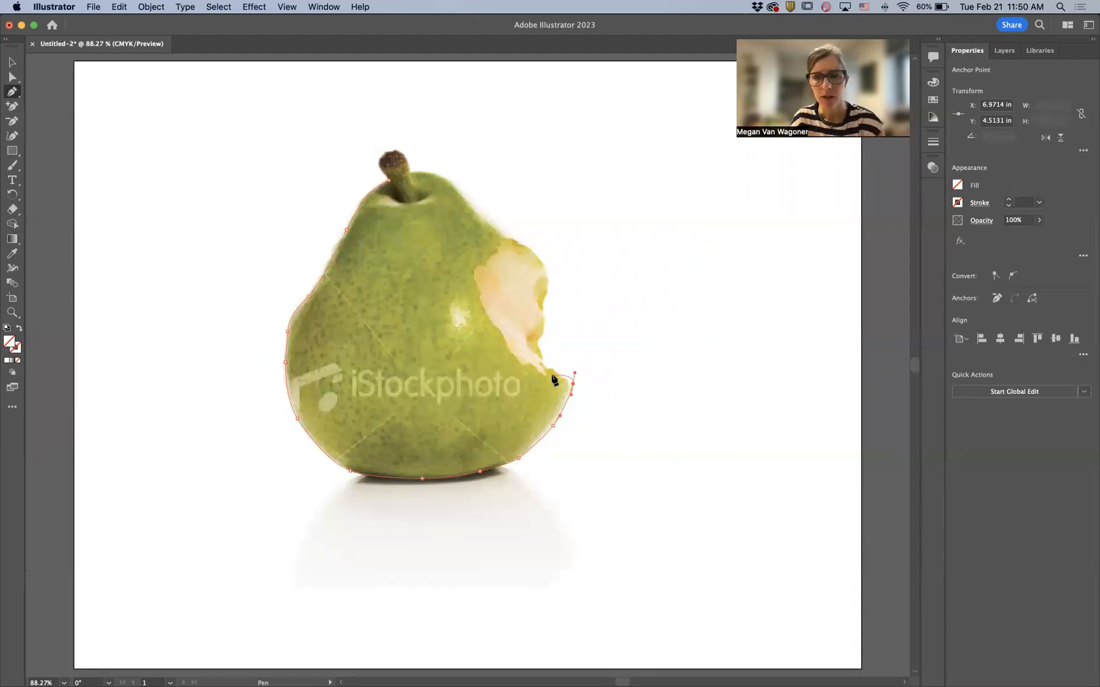
- Zoom in on the bite and add anchors turning from the lower right edge into the bitten area
{"action": "scroll", "coordinate": [554, 380], "scroll_direction": "up", "scroll_amount": 10}
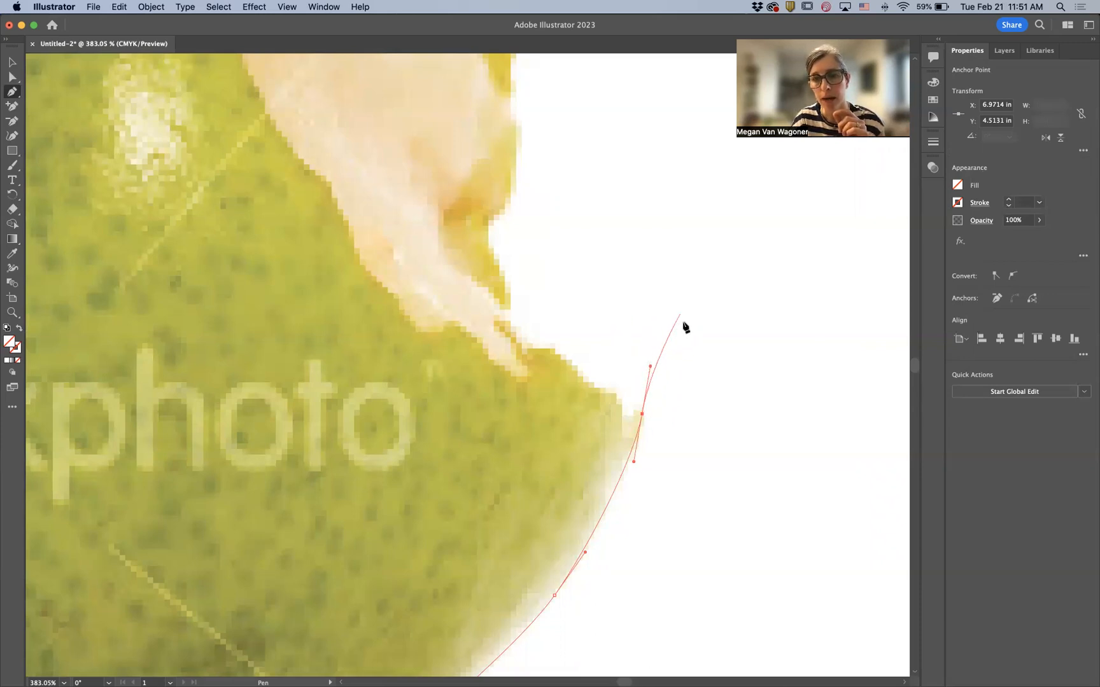
{"action": "left_click", "coordinate": [642, 416]}
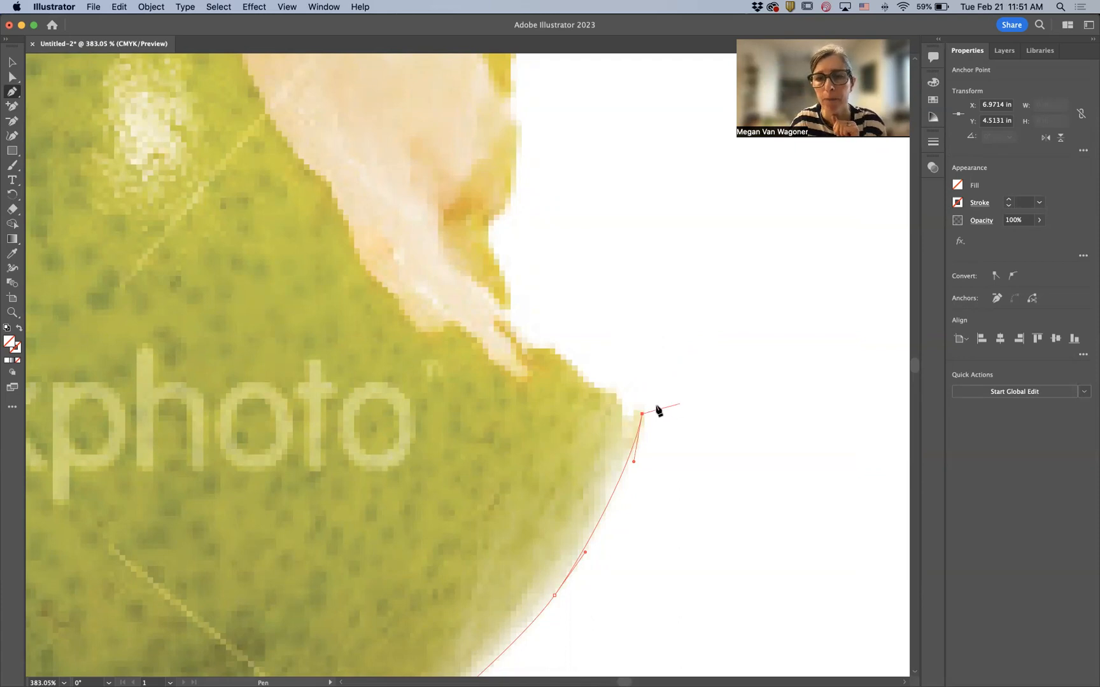
{"action": "left_click_drag", "start_coordinate": [617, 402], "coordinate": [613, 381]}
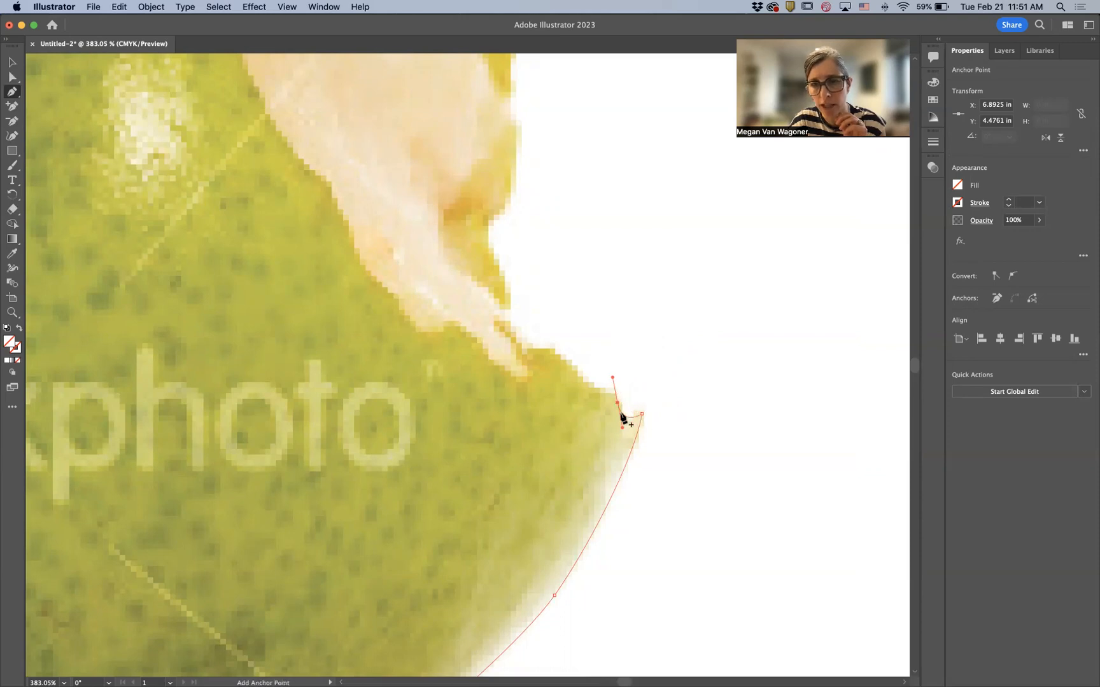
{"action": "left_click", "coordinate": [617, 403]}
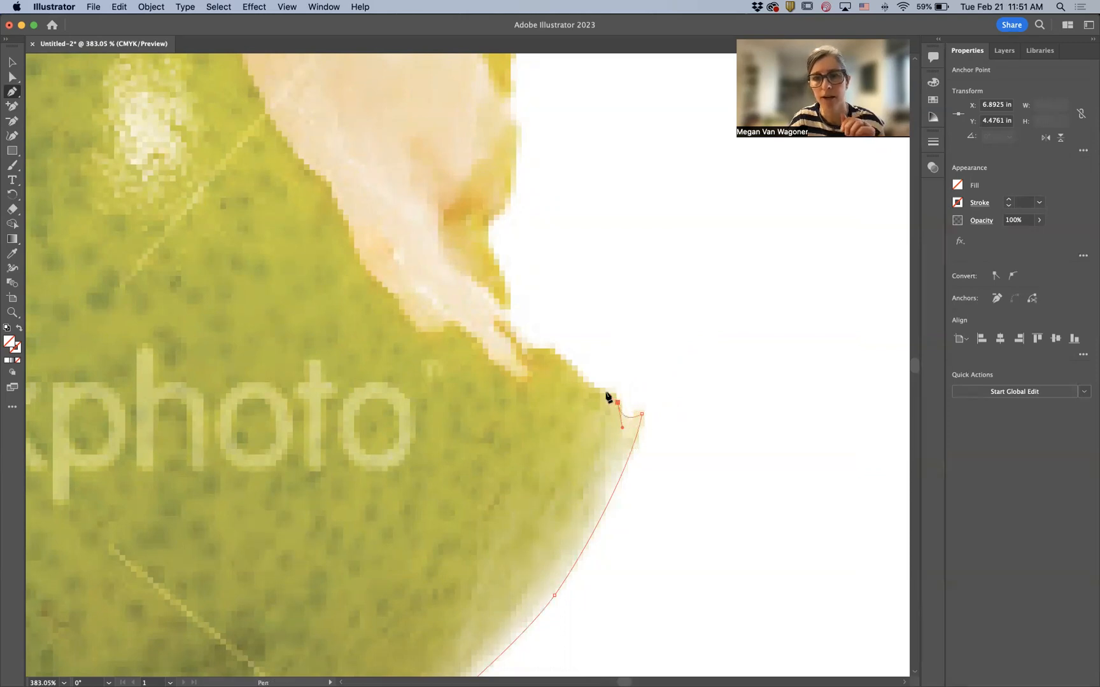
{"action": "left_click", "coordinate": [578, 375]}
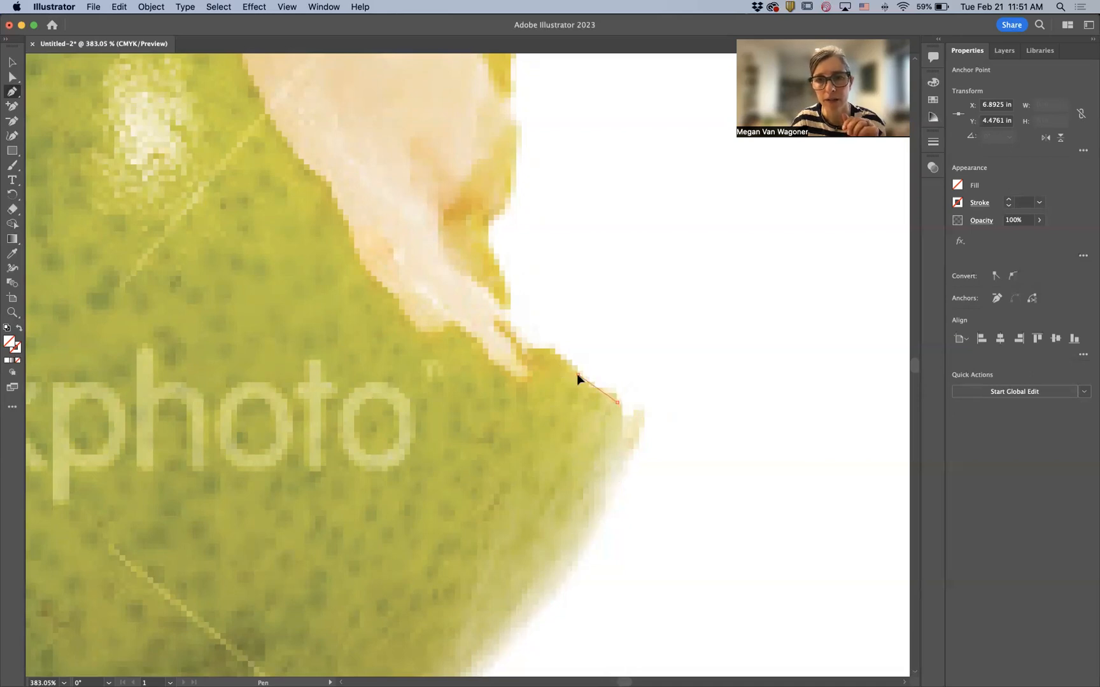
{"action": "left_click_drag", "start_coordinate": [558, 367], "coordinate": [563, 355]}
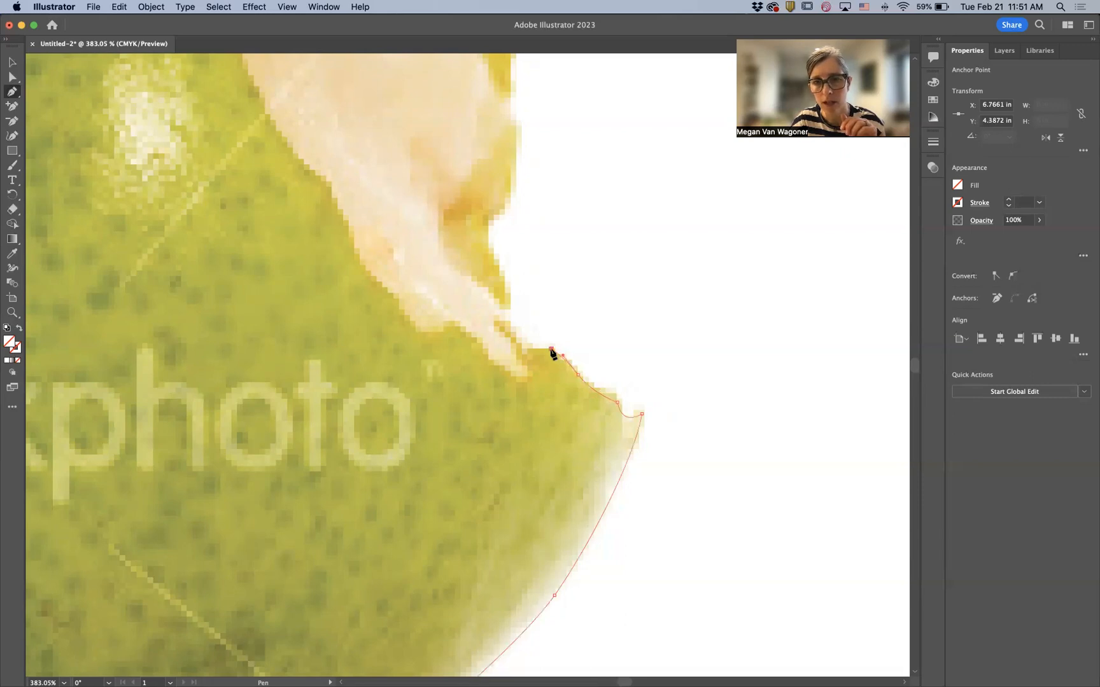
{"action": "left_click", "coordinate": [551, 349]}
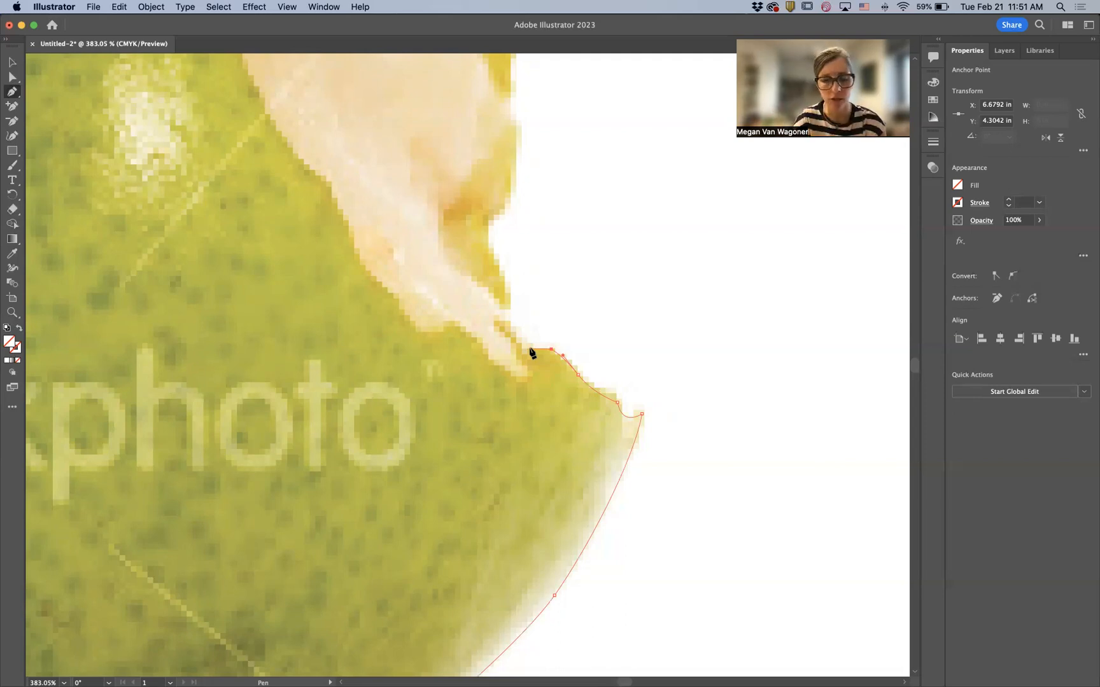
- Zoom in further and place anchors into the small notch along the bite's lower edge
{"action": "scroll", "coordinate": [530, 352], "scroll_direction": "up", "scroll_amount": 5}
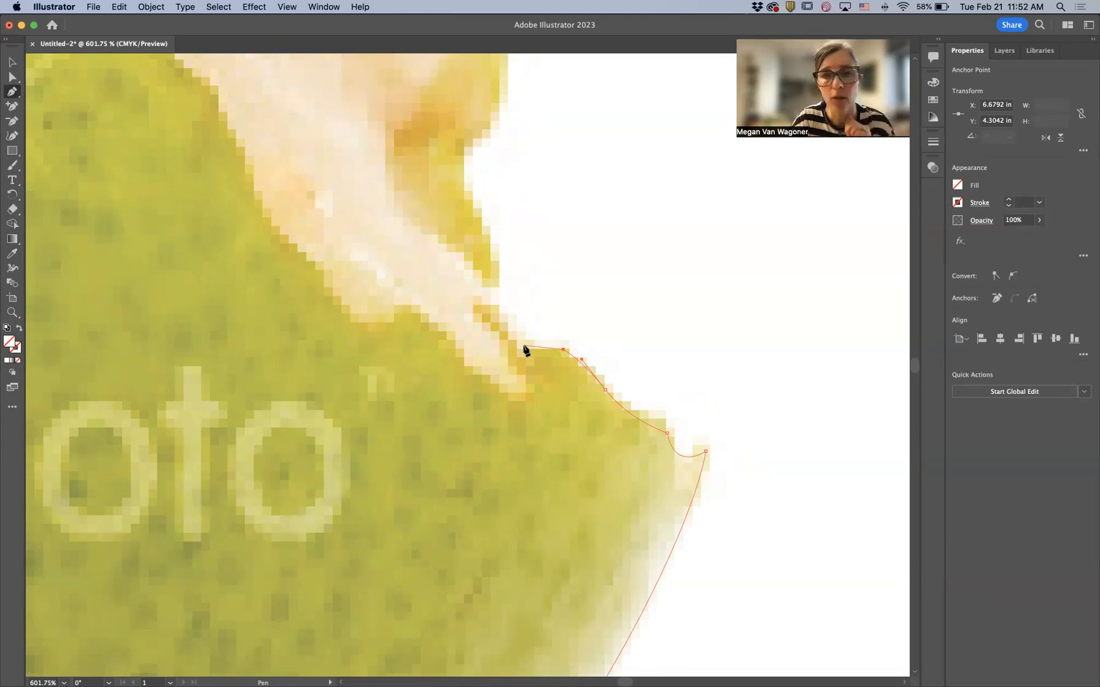
{"action": "left_click_drag", "start_coordinate": [525, 350], "coordinate": [523, 360]}
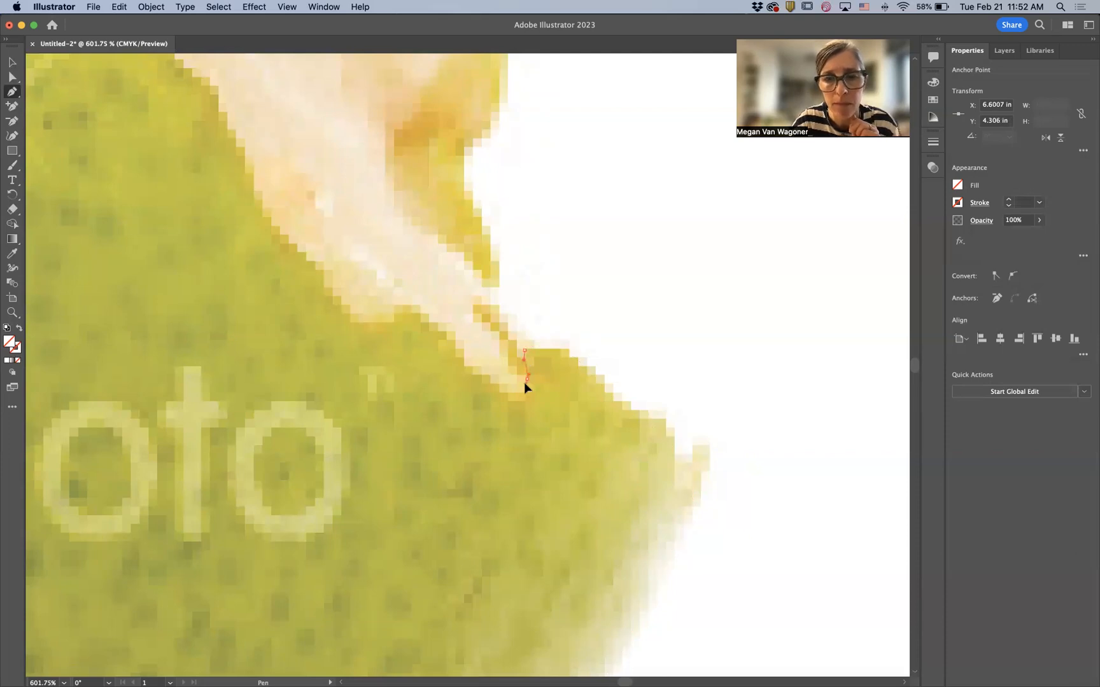
{"action": "left_click", "coordinate": [525, 382]}
{"action": "left_click", "coordinate": [500, 389]}
{"action": "left_click_drag", "start_coordinate": [481, 374], "coordinate": [488, 378]}
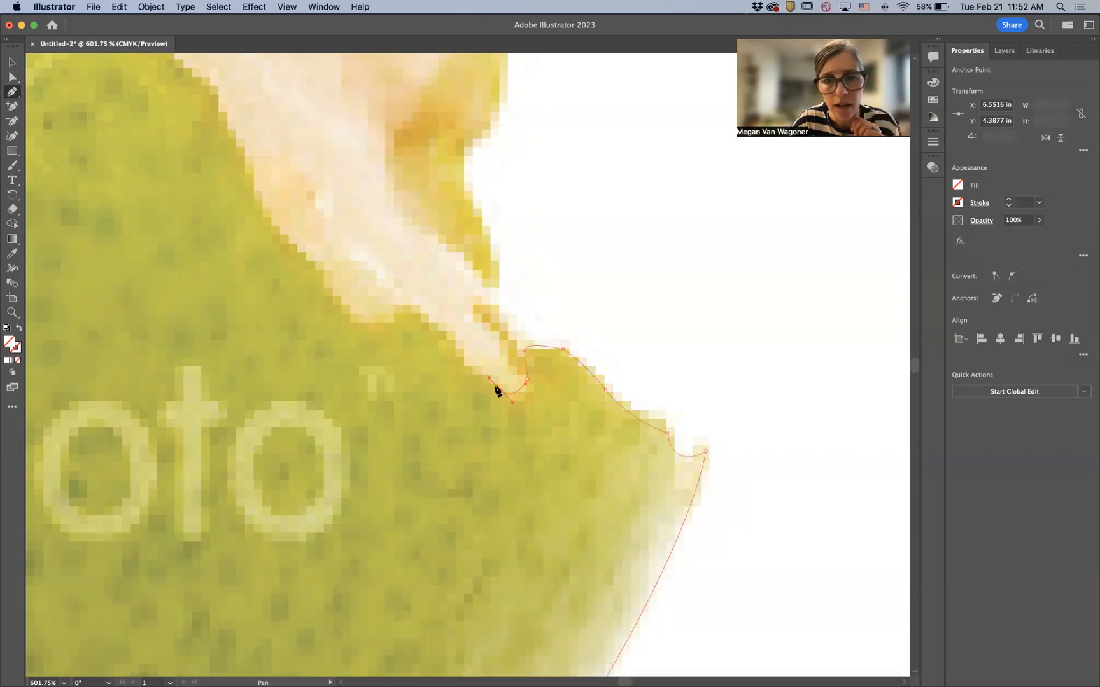
- Place another anchor on the bite edge, pan along it, and undo that anchor
{"action": "left_click", "coordinate": [464, 367]}
{"action": "left_click_drag", "start_coordinate": [464, 368], "coordinate": [594, 502]}
{"action": "key", "text": "space"}
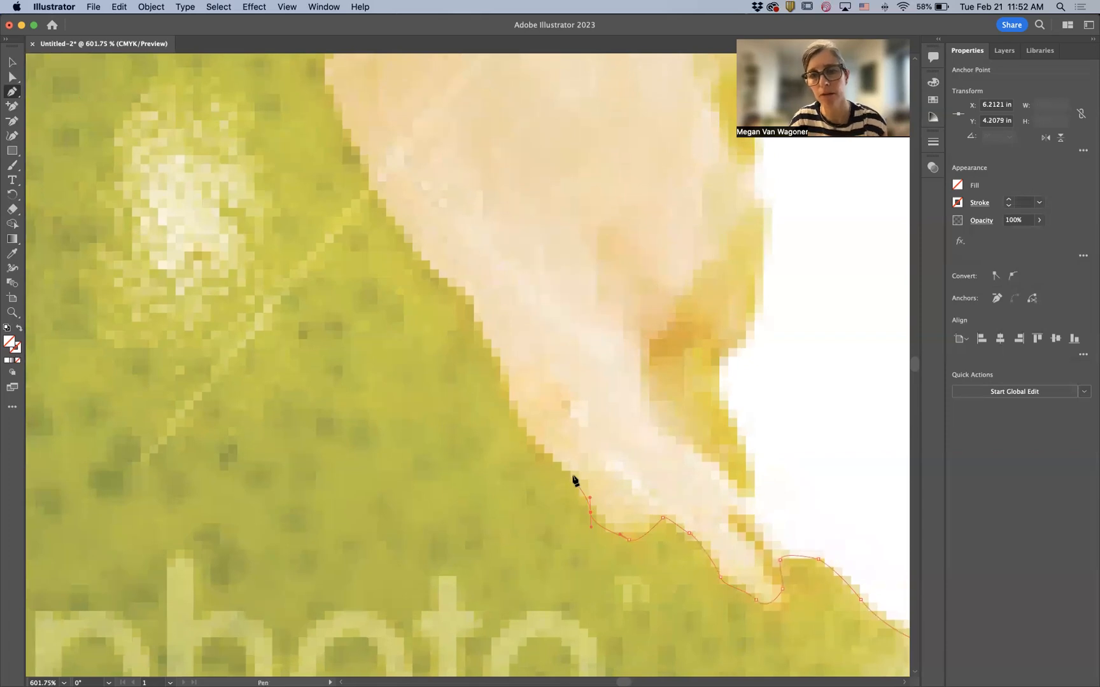
{"action": "key", "text": "super+z"}
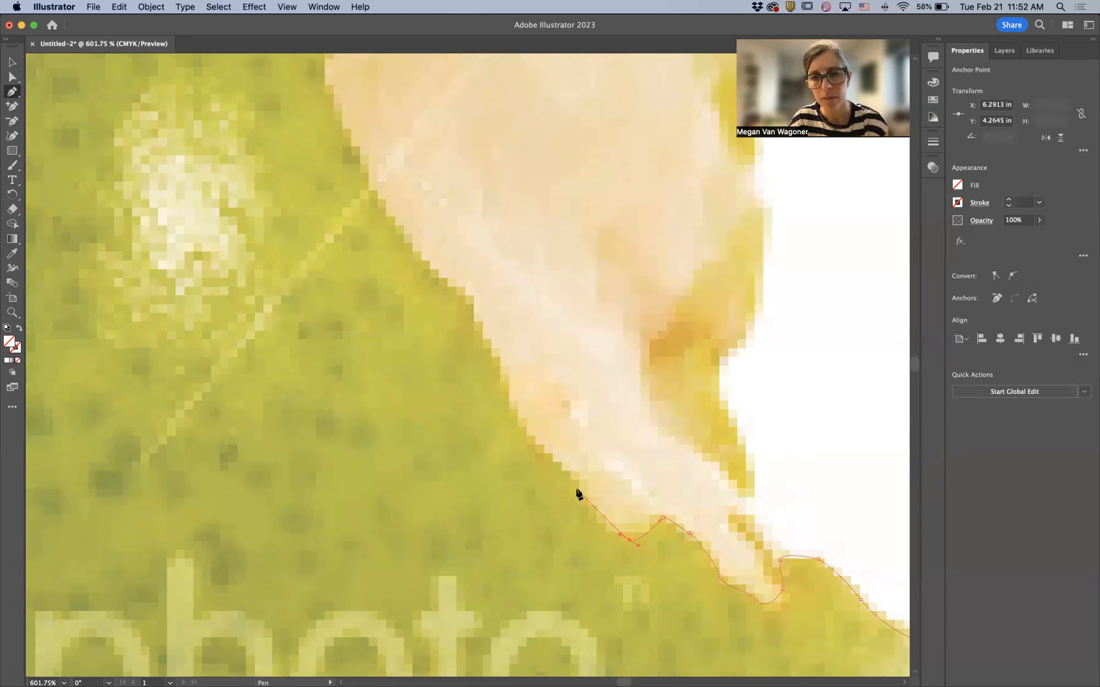
- Place anchors up along the diagonal bitten edge
{"action": "left_click_drag", "start_coordinate": [574, 488], "coordinate": [569, 455]}
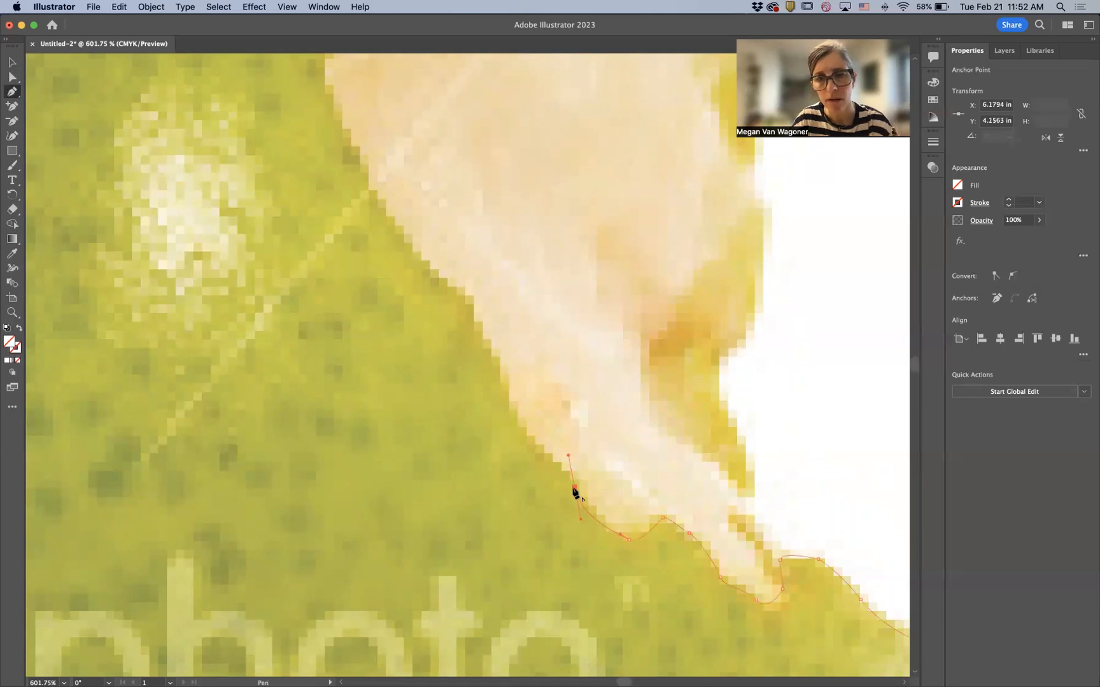
{"action": "left_click", "coordinate": [575, 490]}
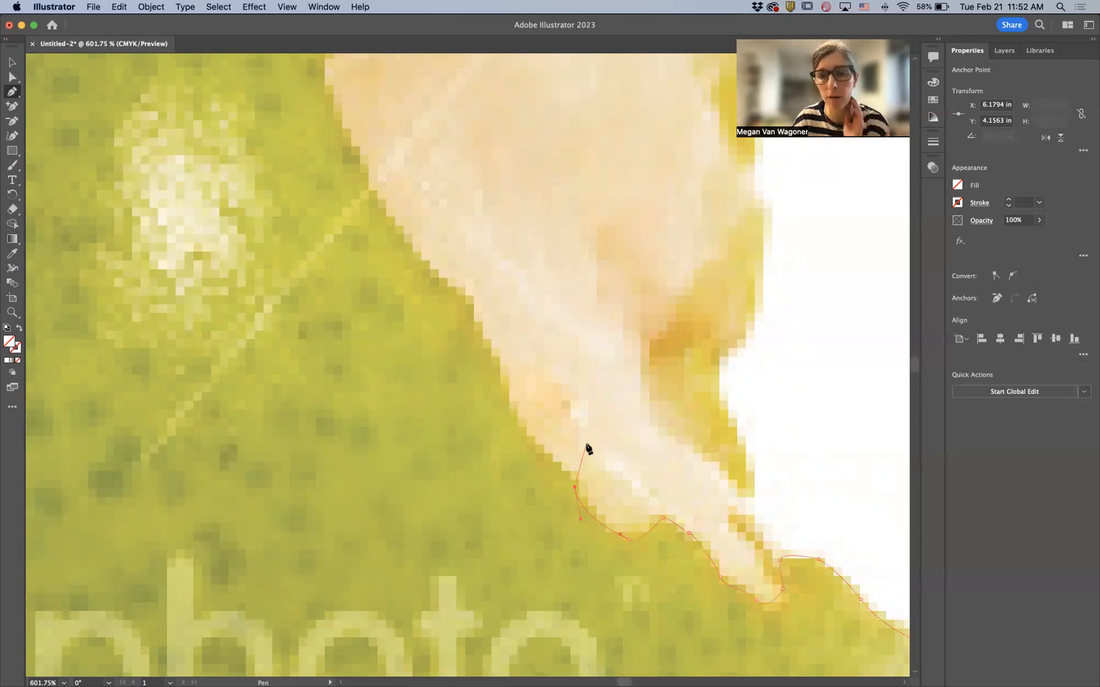
{"action": "left_click", "coordinate": [521, 427]}
{"action": "left_click", "coordinate": [503, 395]}
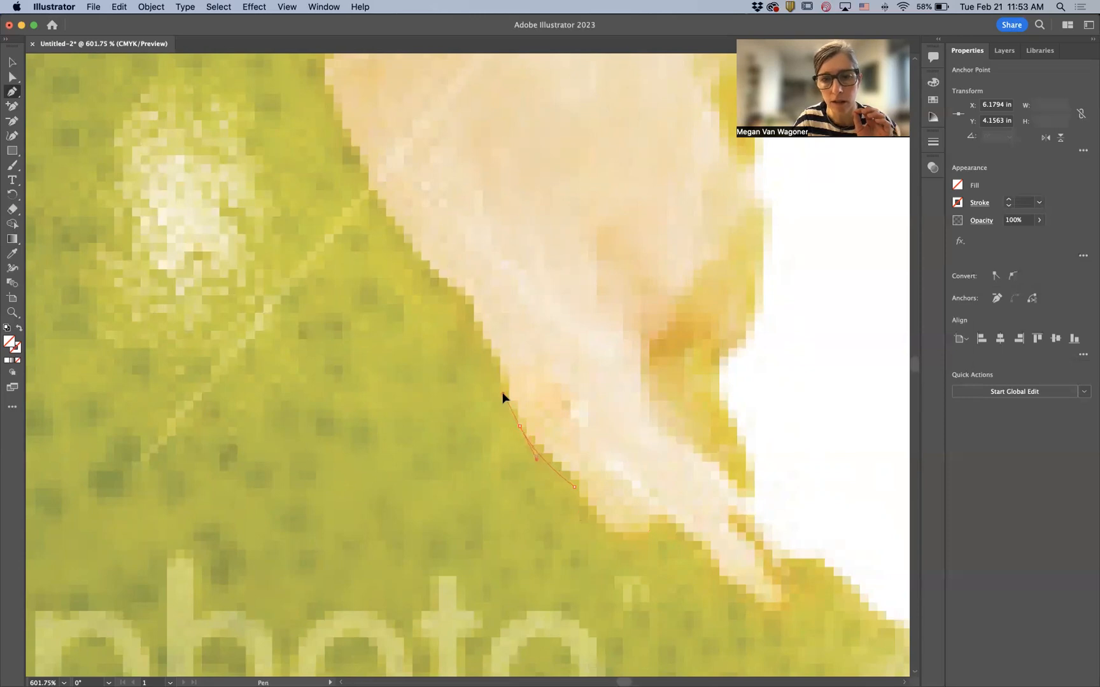
{"action": "left_click_drag", "start_coordinate": [486, 347], "coordinate": [479, 336]}
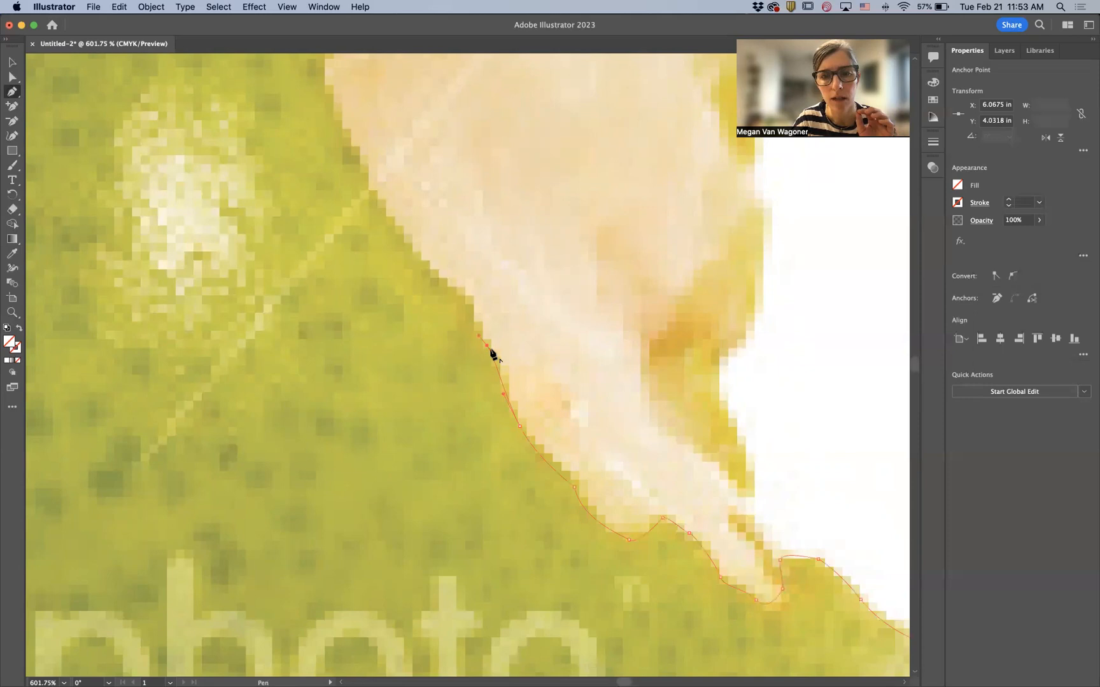
{"action": "left_click", "coordinate": [468, 299]}
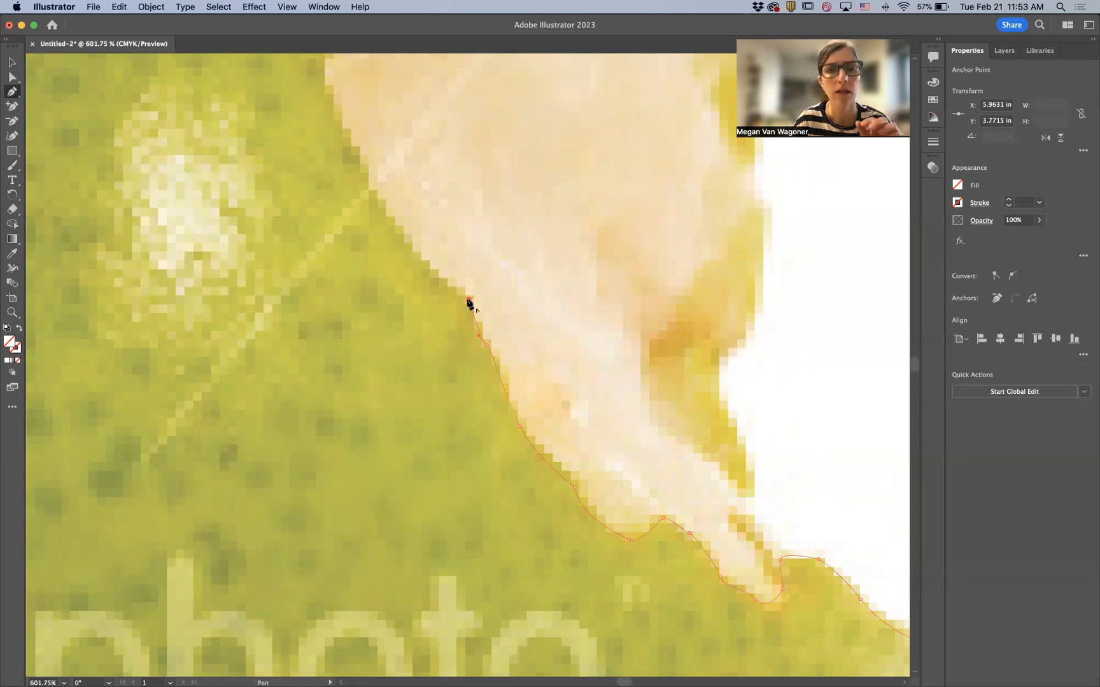
- Continue anchors up the bitten edge where it curves toward the top of the bite
{"action": "left_click_drag", "start_coordinate": [413, 263], "coordinate": [614, 465]}
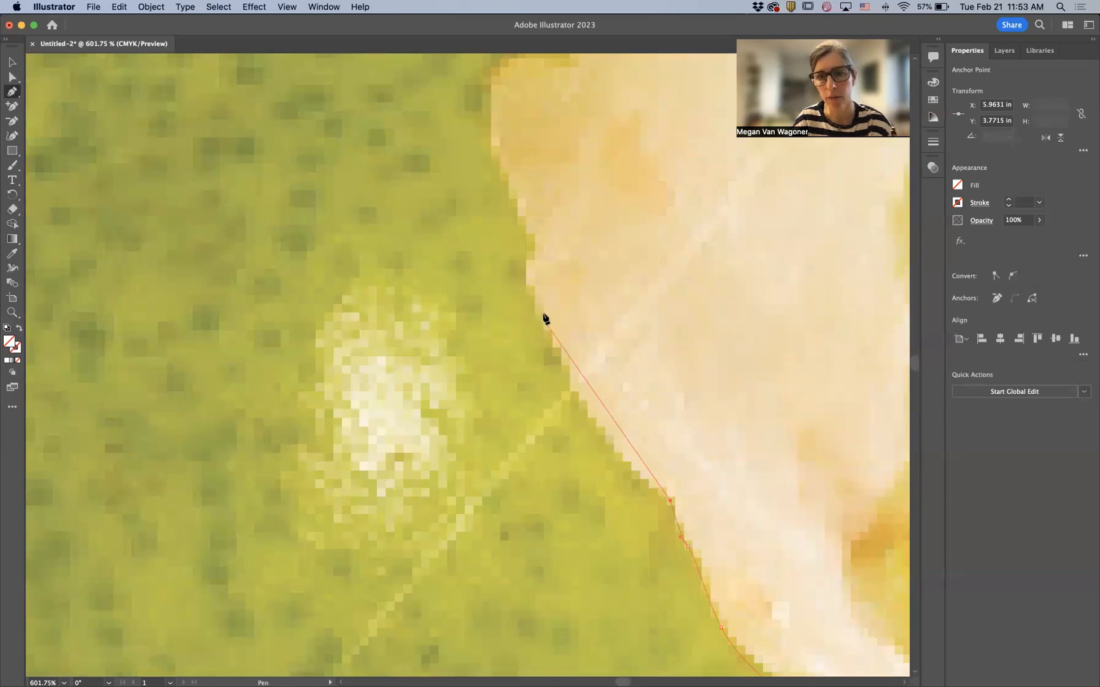
{"action": "left_click", "coordinate": [573, 393]}
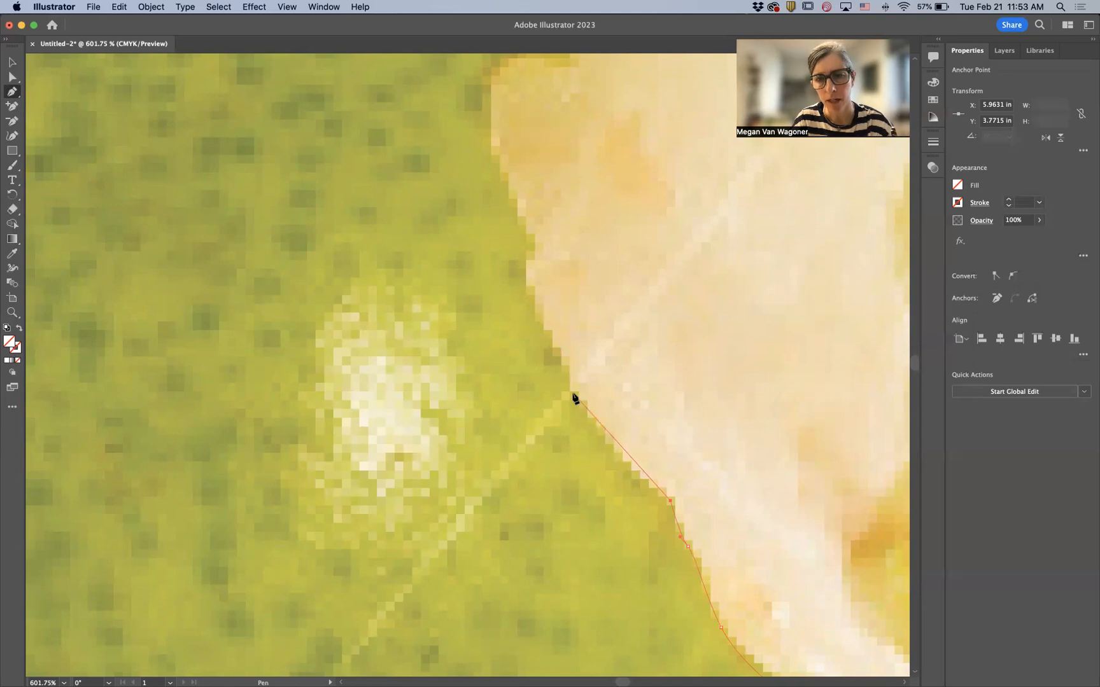
{"action": "left_click_drag", "start_coordinate": [549, 373], "coordinate": [538, 329]}
{"action": "left_click", "coordinate": [538, 327]}
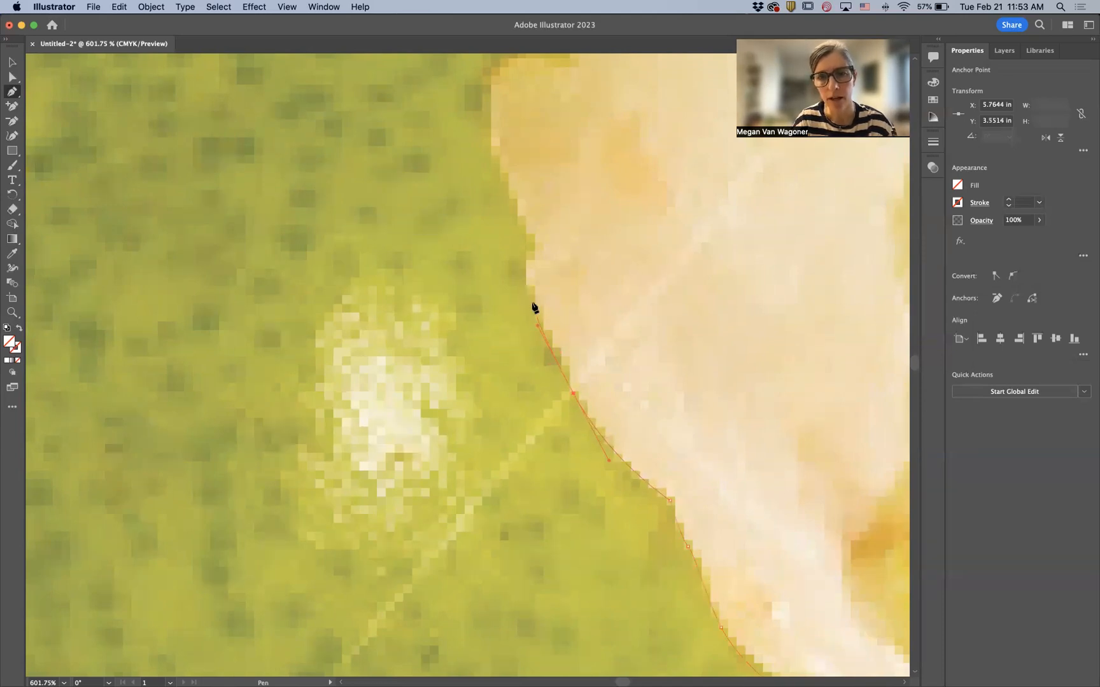
{"action": "left_click_drag", "start_coordinate": [528, 248], "coordinate": [537, 224]}
{"action": "left_click", "coordinate": [528, 248]}
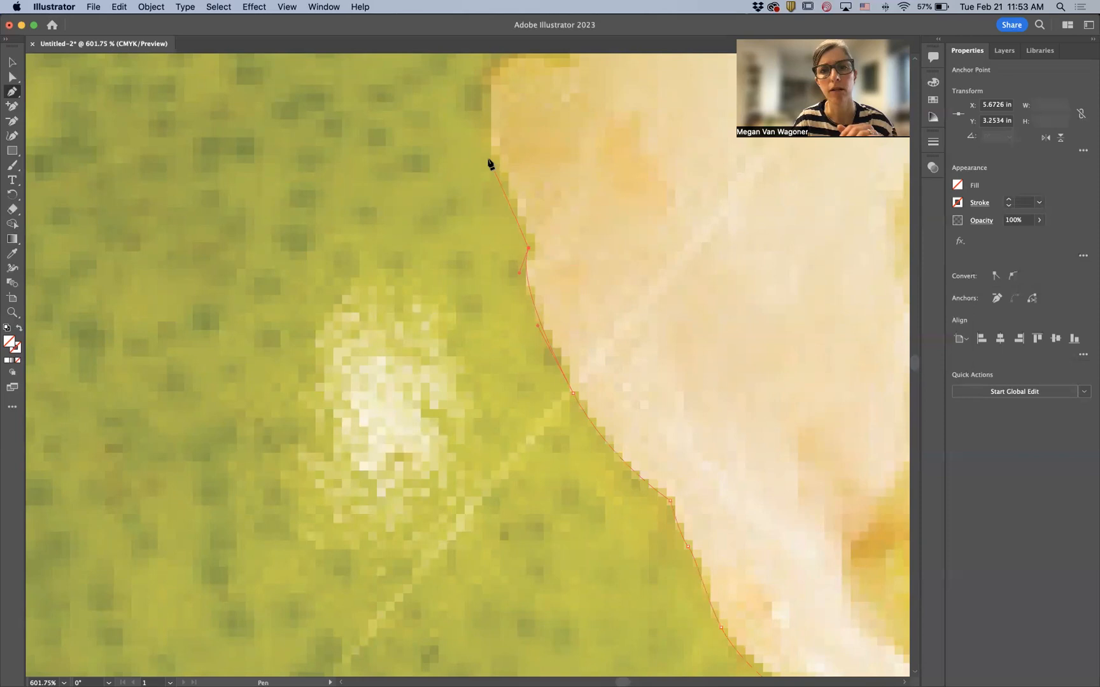
- Trace anchors around the bump and upper curve of the bitten area
{"action": "mouse_move", "coordinate": [487, 145]}
{"action": "left_mouse_down"}
{"action": "mouse_move", "coordinate": [489, 115]}
{"action": "mouse_move", "coordinate": [457, 240]}
{"action": "mouse_move", "coordinate": [454, 352]}
{"action": "left_mouse_up"}
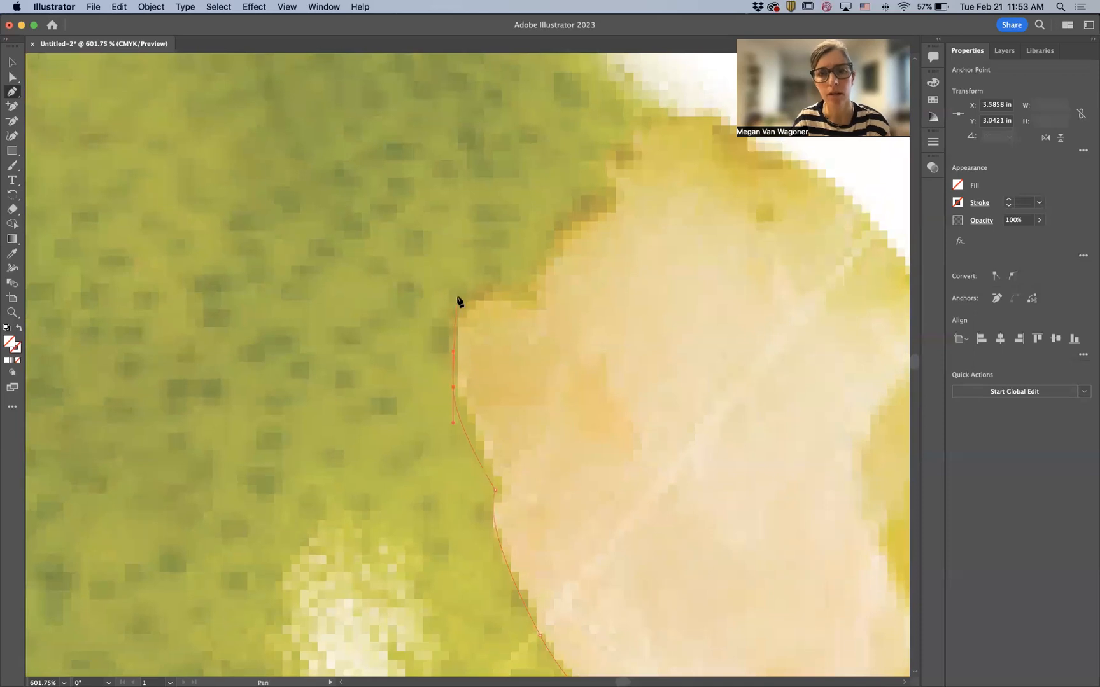
{"action": "left_click_drag", "start_coordinate": [471, 297], "coordinate": [494, 284]}
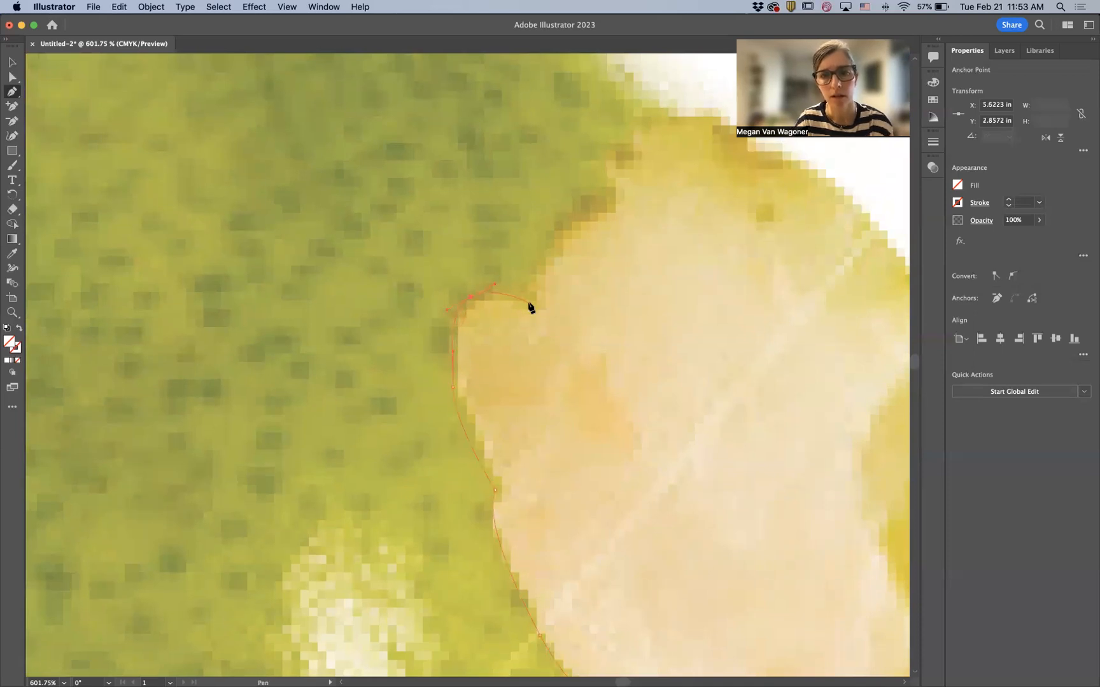
{"action": "left_click", "coordinate": [528, 302]}
{"action": "left_click_drag", "start_coordinate": [559, 237], "coordinate": [585, 210]}
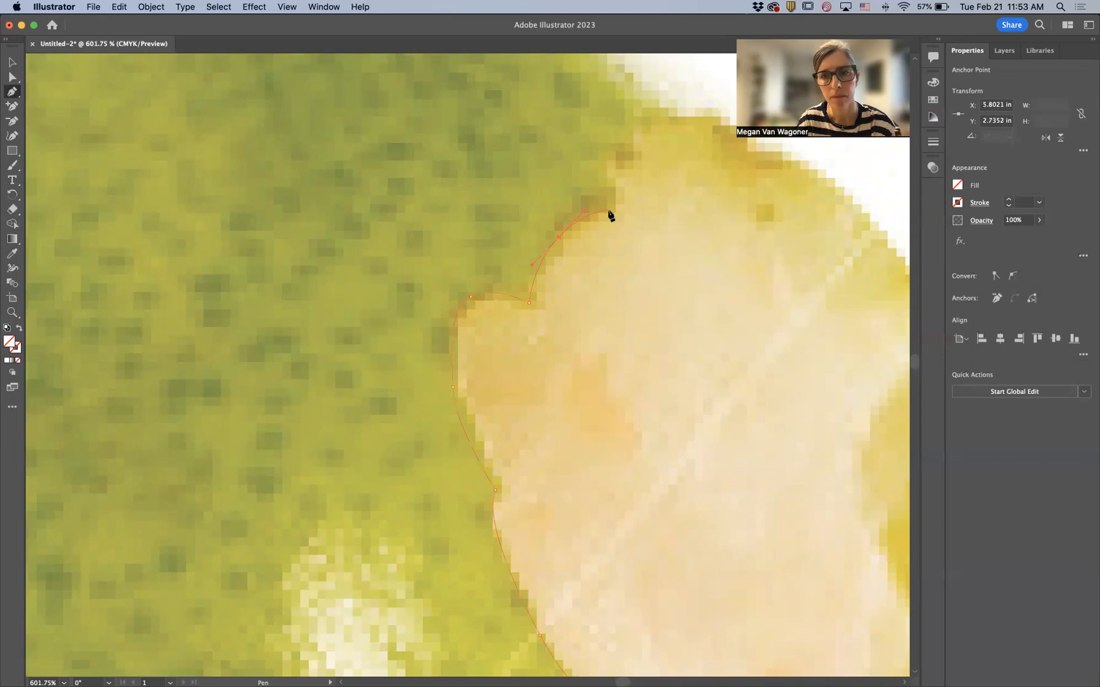
{"action": "left_click", "coordinate": [610, 211]}
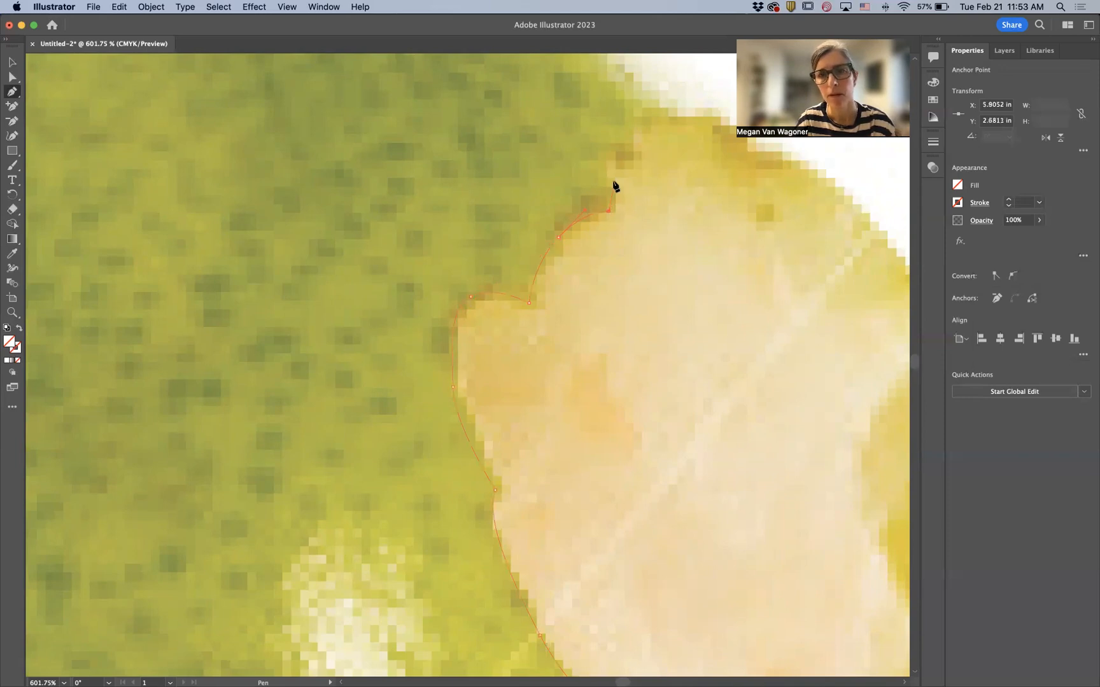
{"action": "left_click_drag", "start_coordinate": [611, 167], "coordinate": [618, 154]}
{"action": "left_click_drag", "start_coordinate": [653, 129], "coordinate": [677, 126]}
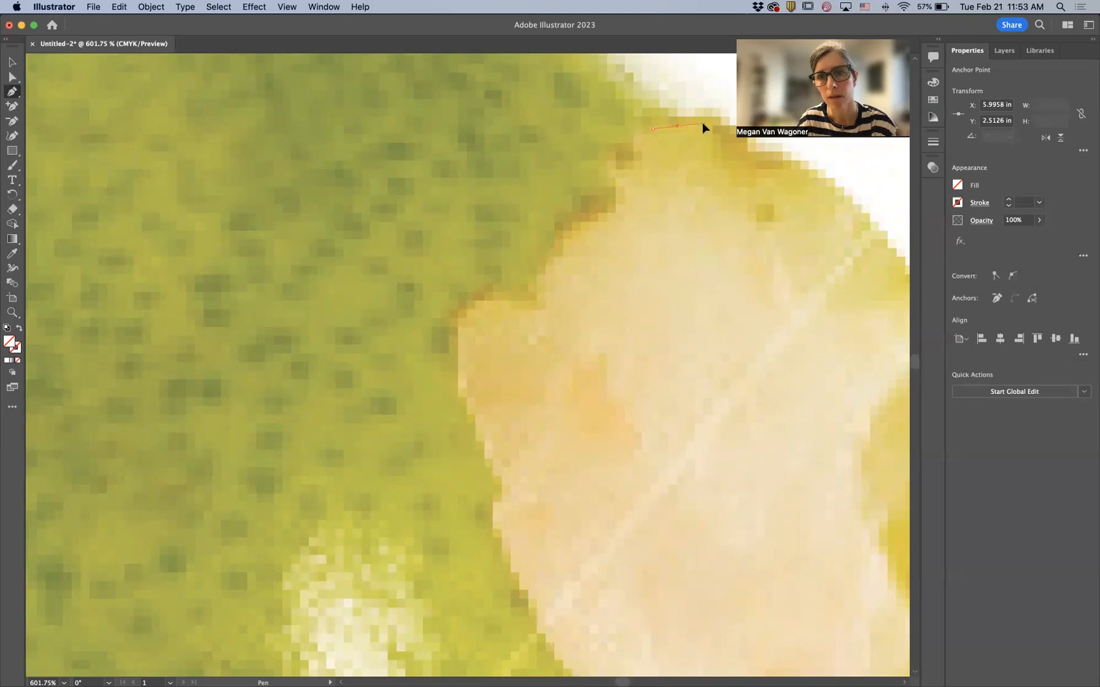
- Add anchors where the bite's top edge meets the pear's skin
{"action": "left_click_drag", "start_coordinate": [703, 124], "coordinate": [552, 271]}
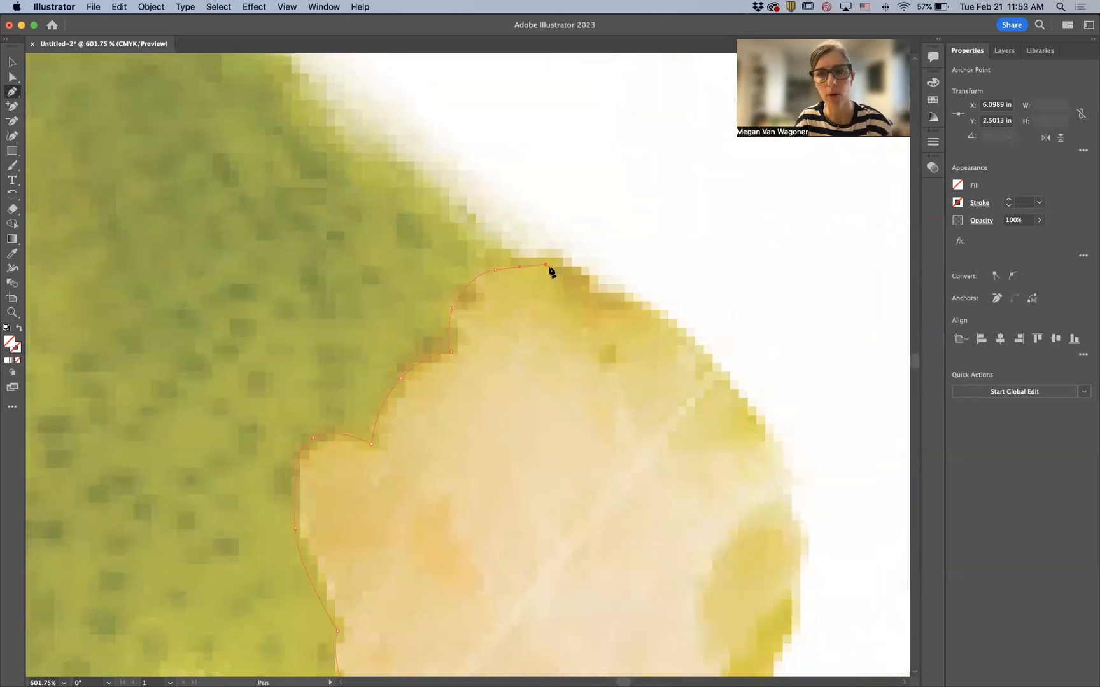
{"action": "left_click", "coordinate": [500, 248]}
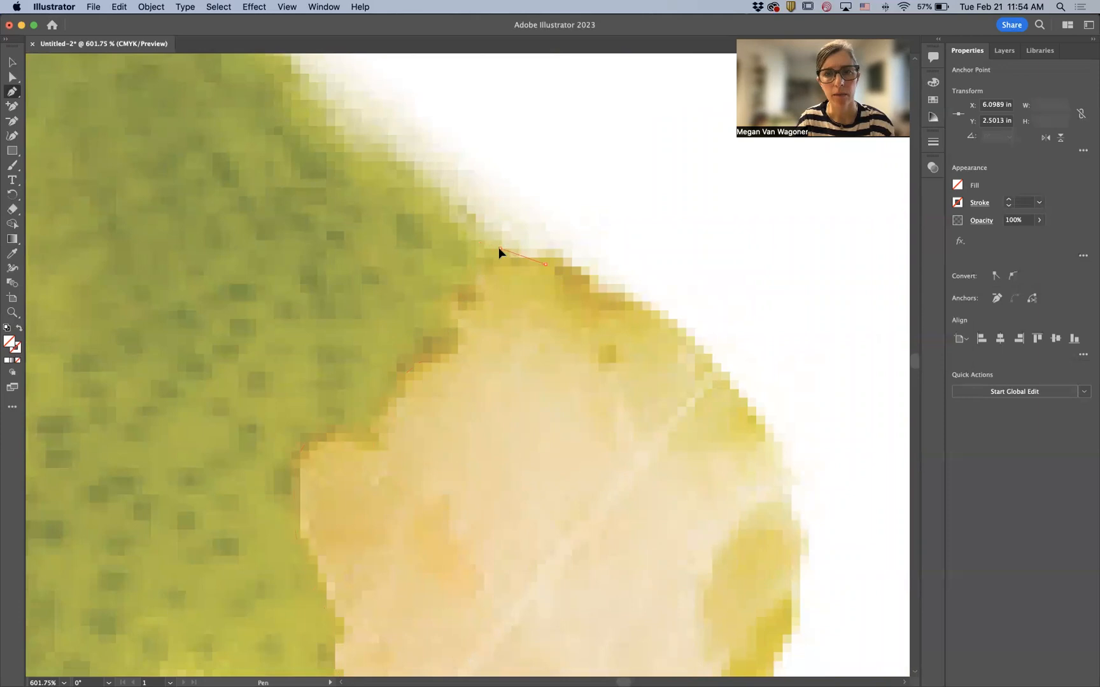
{"action": "left_click", "coordinate": [476, 236]}
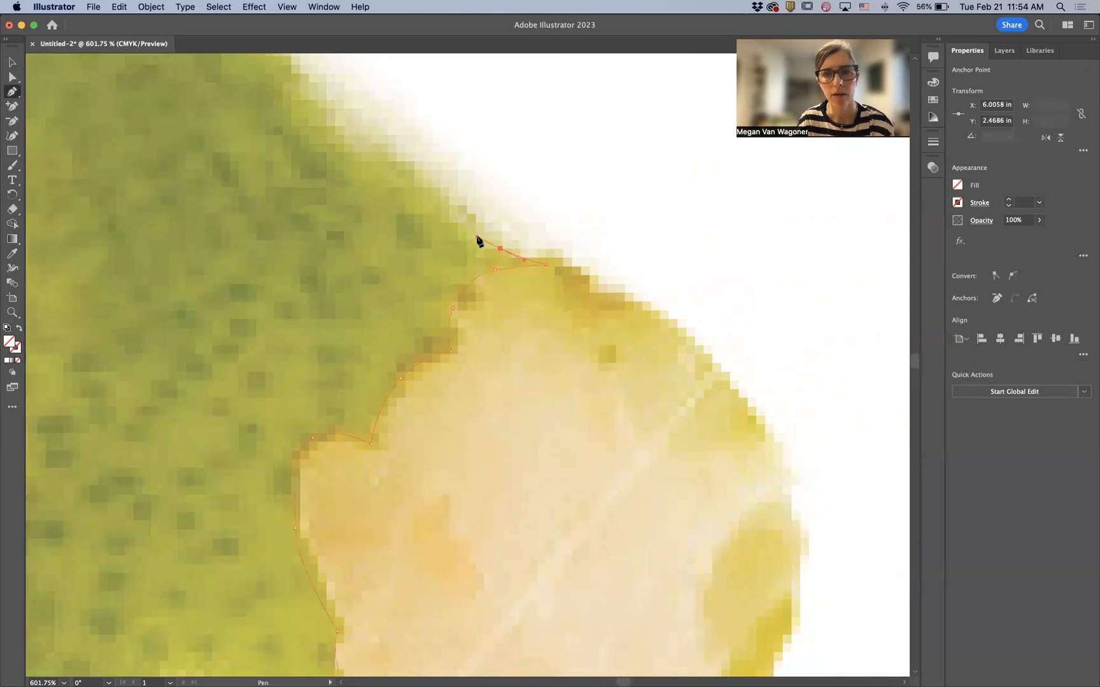
- Place anchors up the pear's right shoulder from the top of the bite toward the stem
{"action": "left_click_drag", "start_coordinate": [418, 227], "coordinate": [617, 420]}
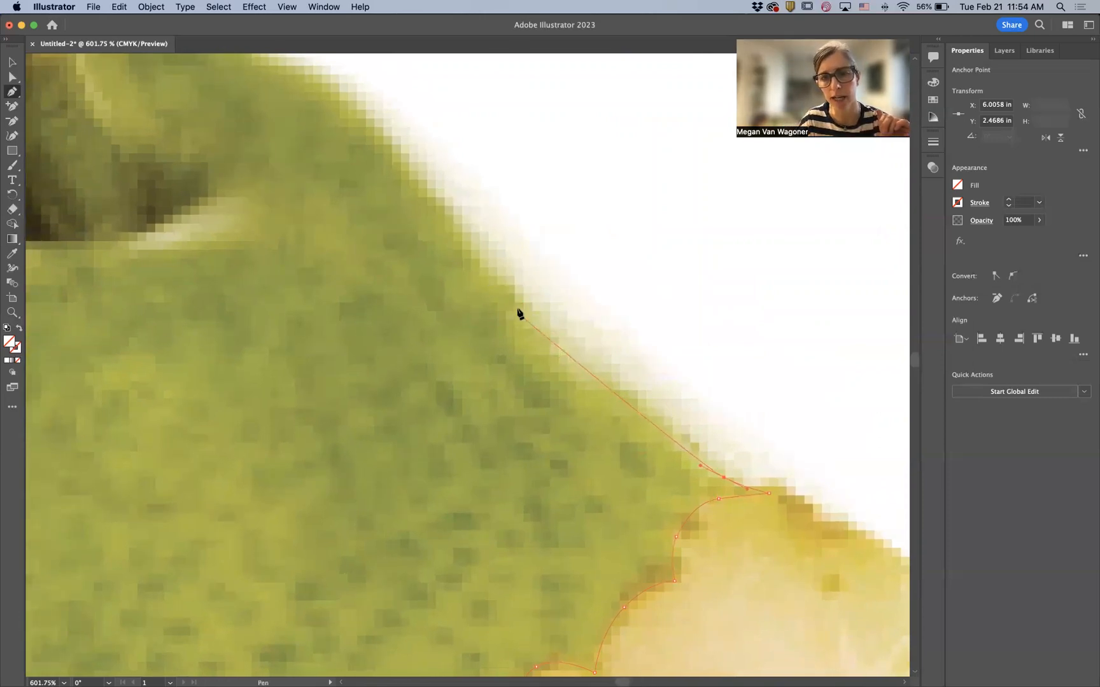
{"action": "left_click_drag", "start_coordinate": [520, 305], "coordinate": [613, 381]}
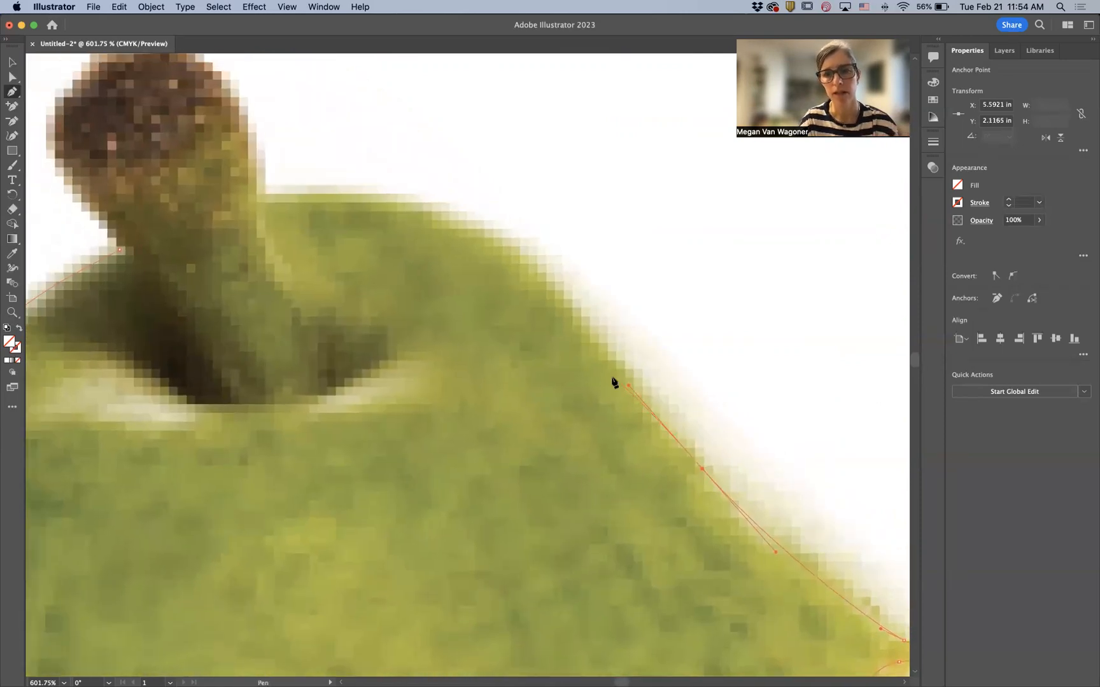
{"action": "left_click", "coordinate": [581, 316]}
{"action": "left_click", "coordinate": [564, 298]}
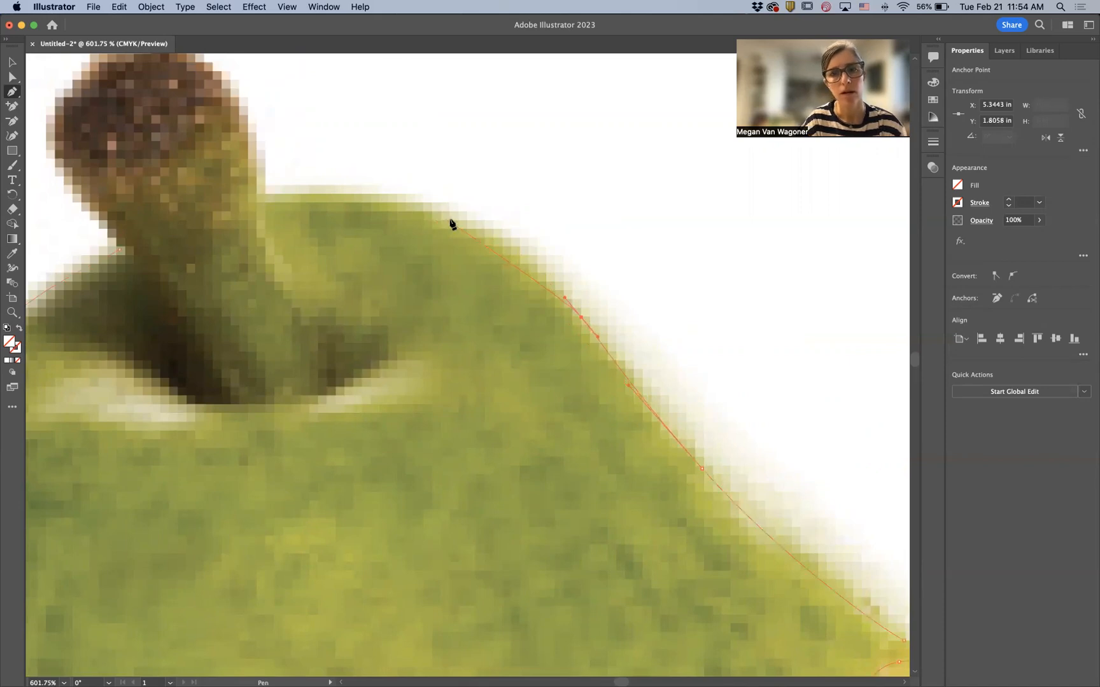
- Add curved anchors across the pear's top around the base of the stem
{"action": "left_click_drag", "start_coordinate": [453, 215], "coordinate": [390, 202]}
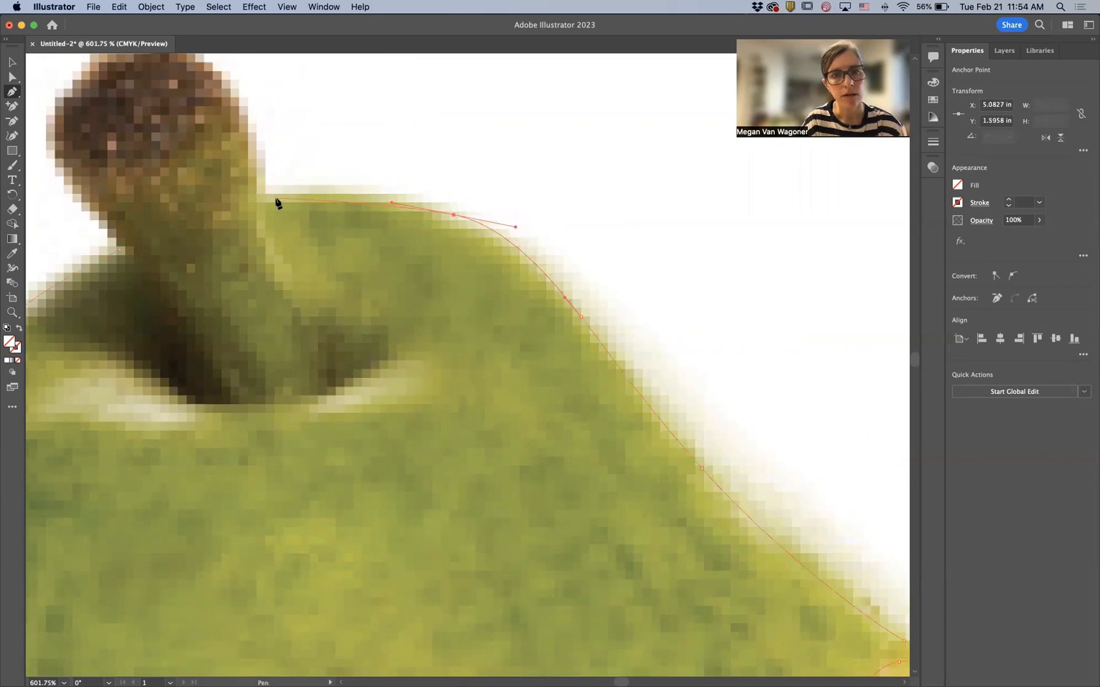
{"action": "left_click_drag", "start_coordinate": [266, 197], "coordinate": [211, 207]}
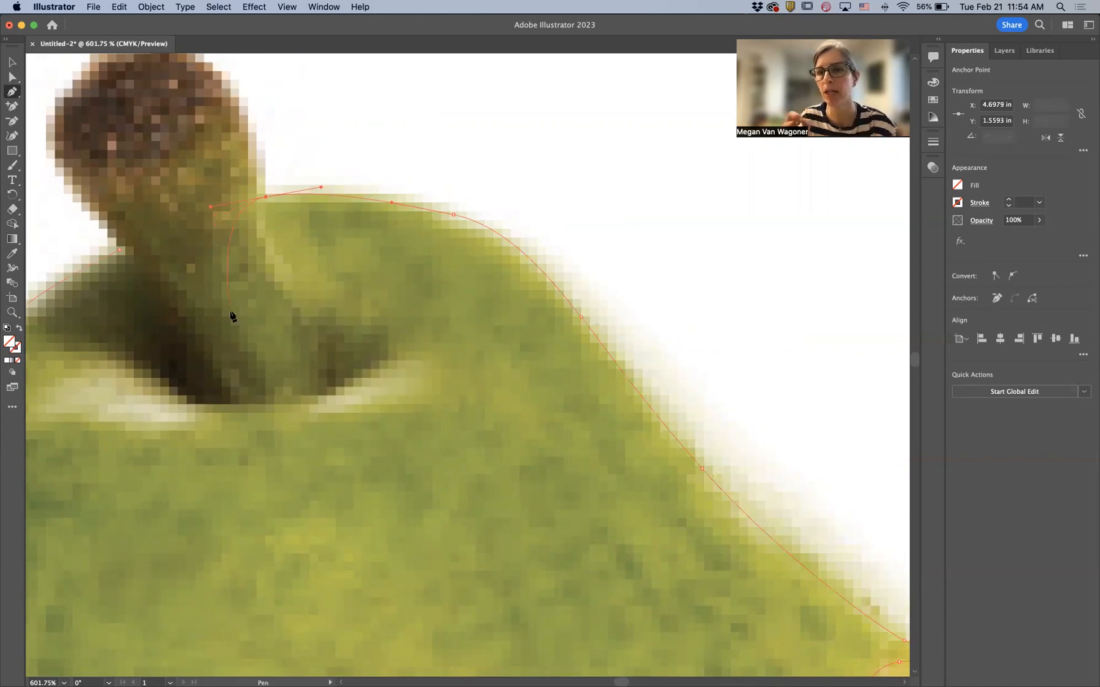
{"action": "left_click_drag", "start_coordinate": [229, 309], "coordinate": [455, 294]}
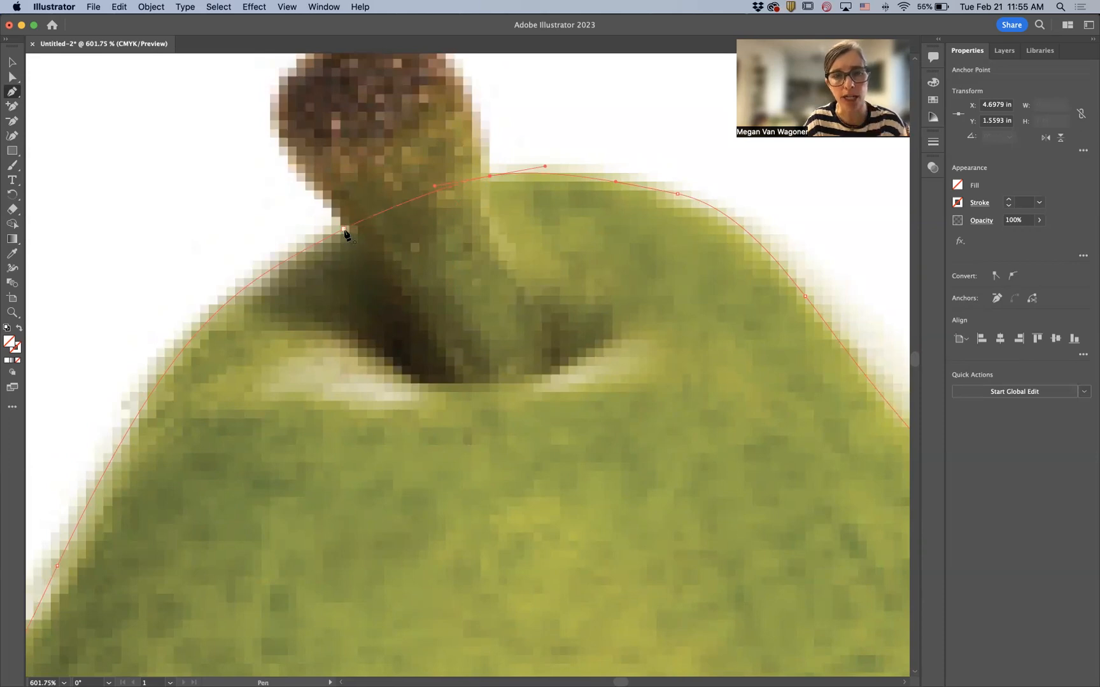
- Close the outline path by returning to its starting anchor left of the stem
{"action": "scroll", "coordinate": [344, 233], "scroll_direction": "up", "scroll_amount": 5}
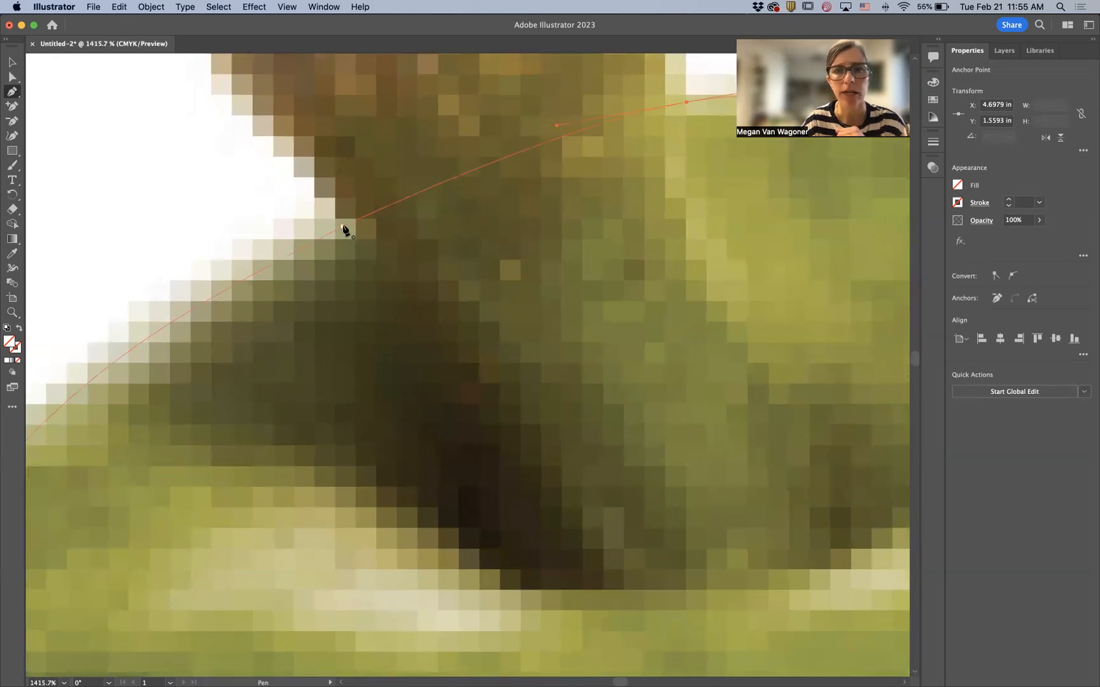
{"action": "left_click", "coordinate": [343, 228]}
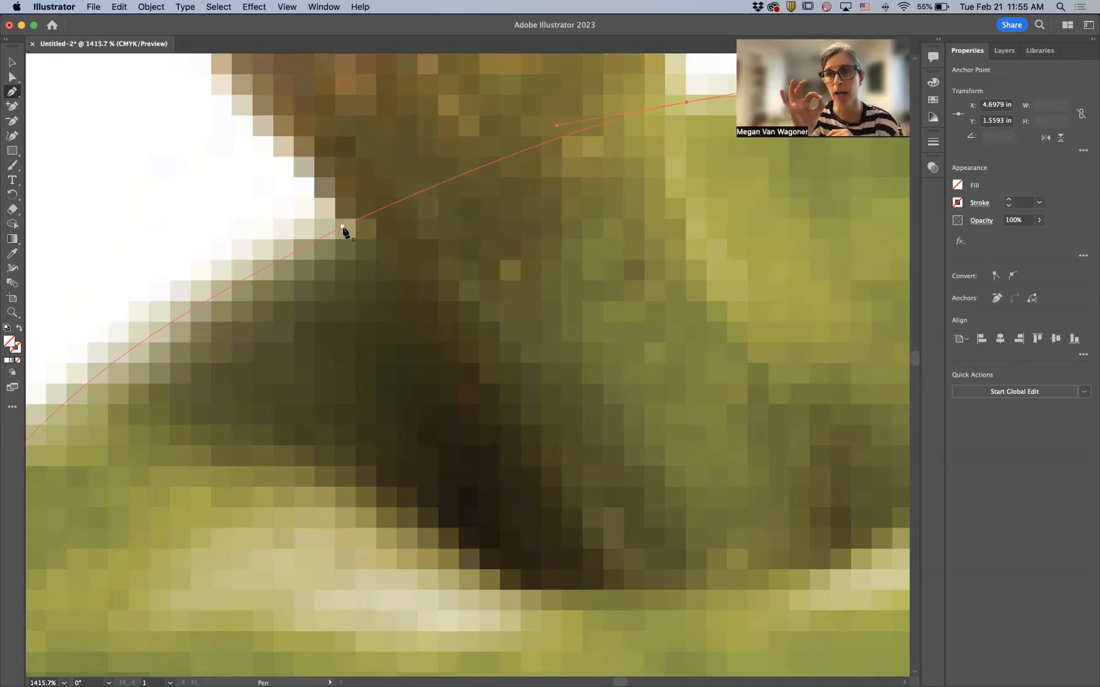
{"action": "left_click", "coordinate": [343, 228]}
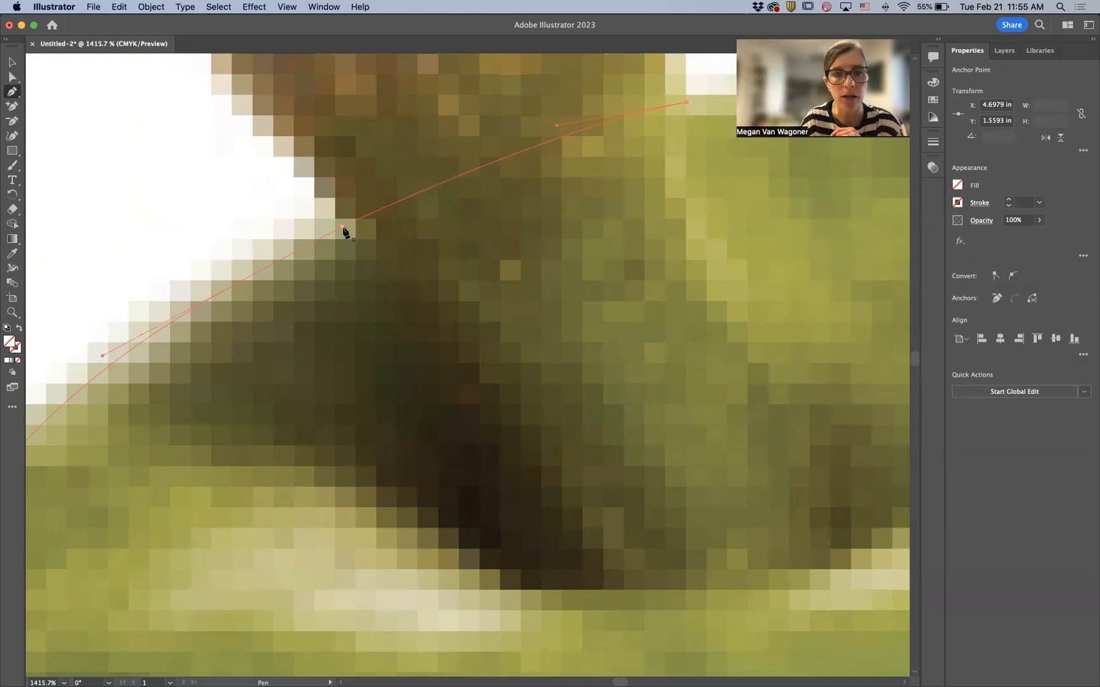
- Fill the closed pear outline with the yellow swatch
{"action": "key", "text": "super"}
{"action": "key", "text": "super+0"}
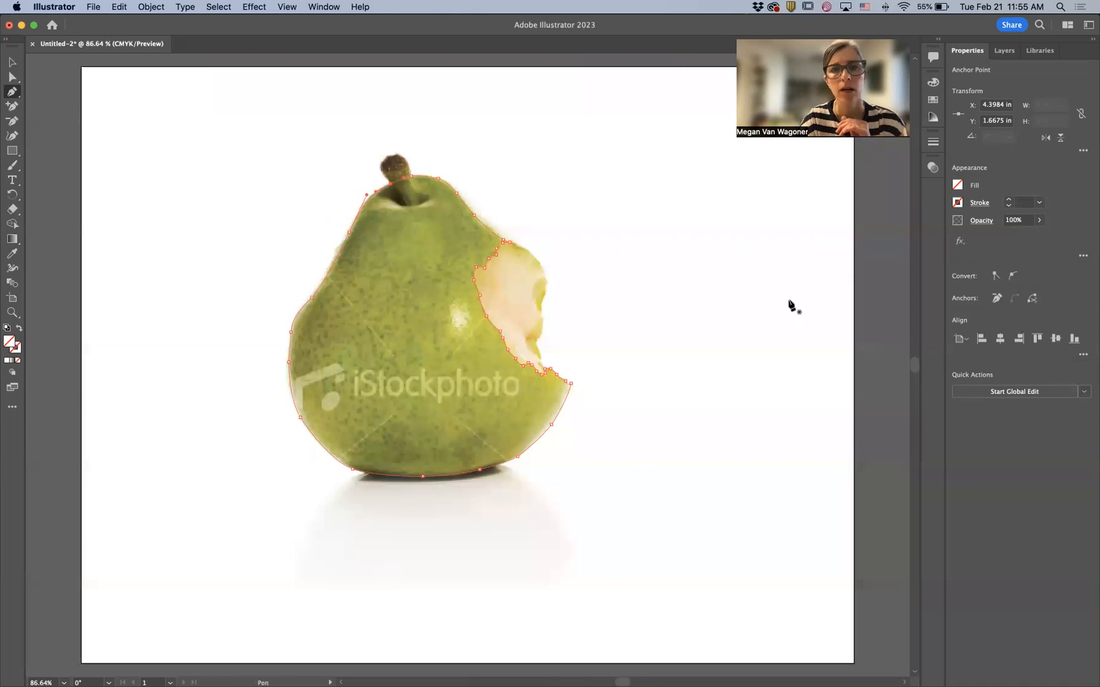
{"action": "left_click", "coordinate": [957, 185]}
{"action": "left_click", "coordinate": [841, 238]}
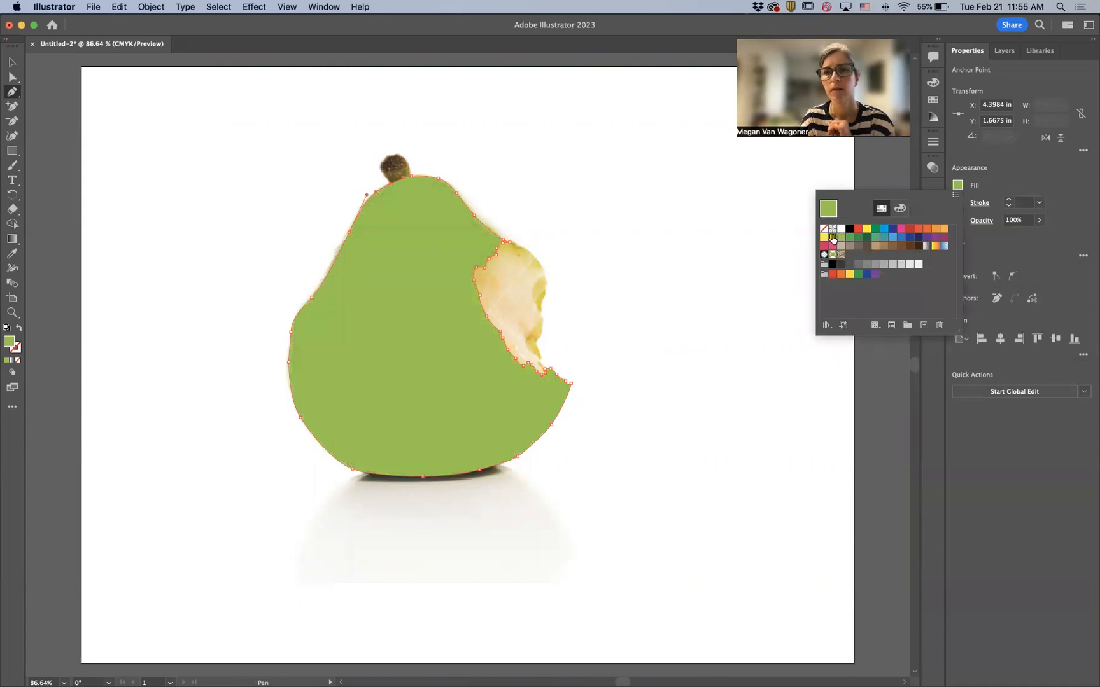
{"action": "left_click", "coordinate": [832, 238]}
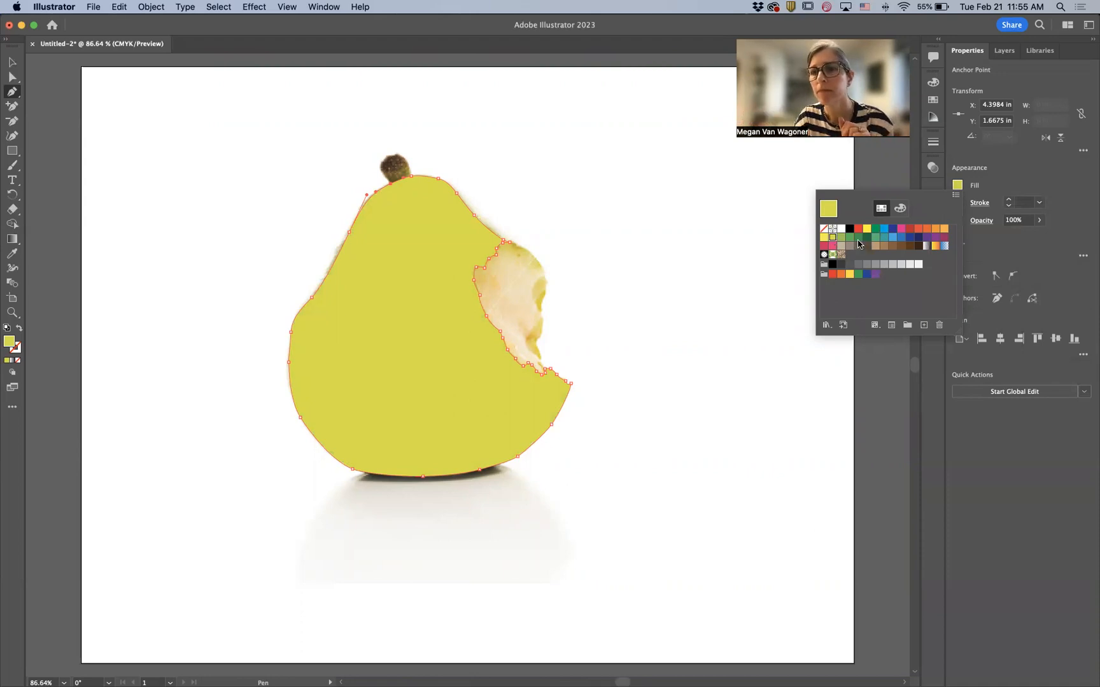
{"action": "left_click", "coordinate": [823, 228]}
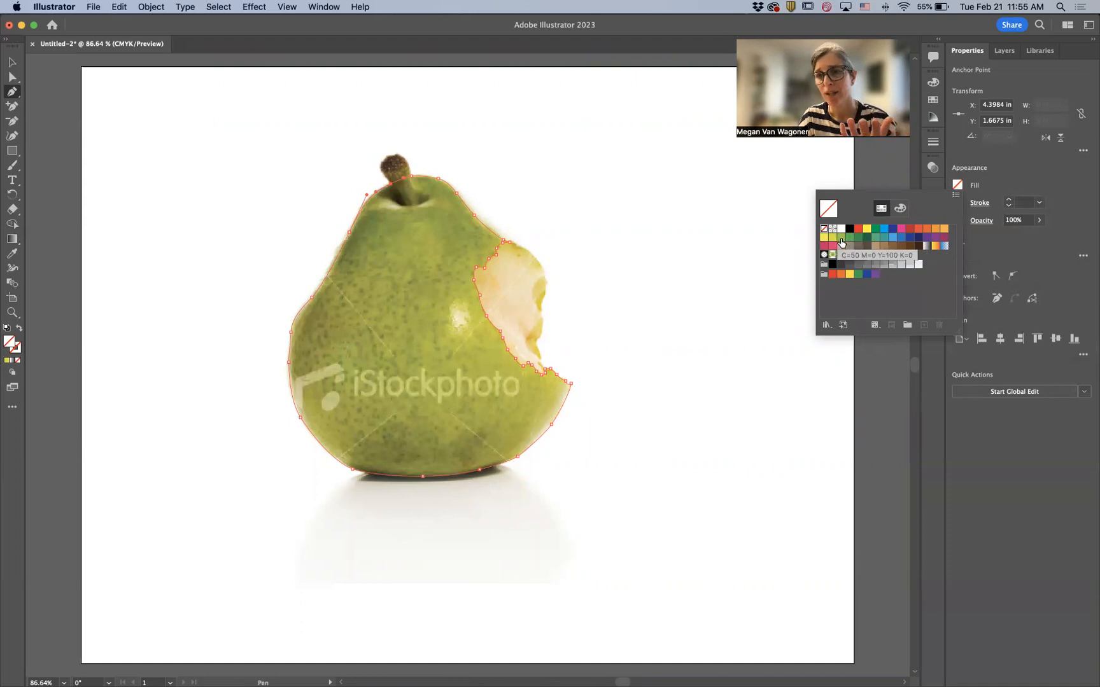
{"action": "left_click", "coordinate": [831, 239]}
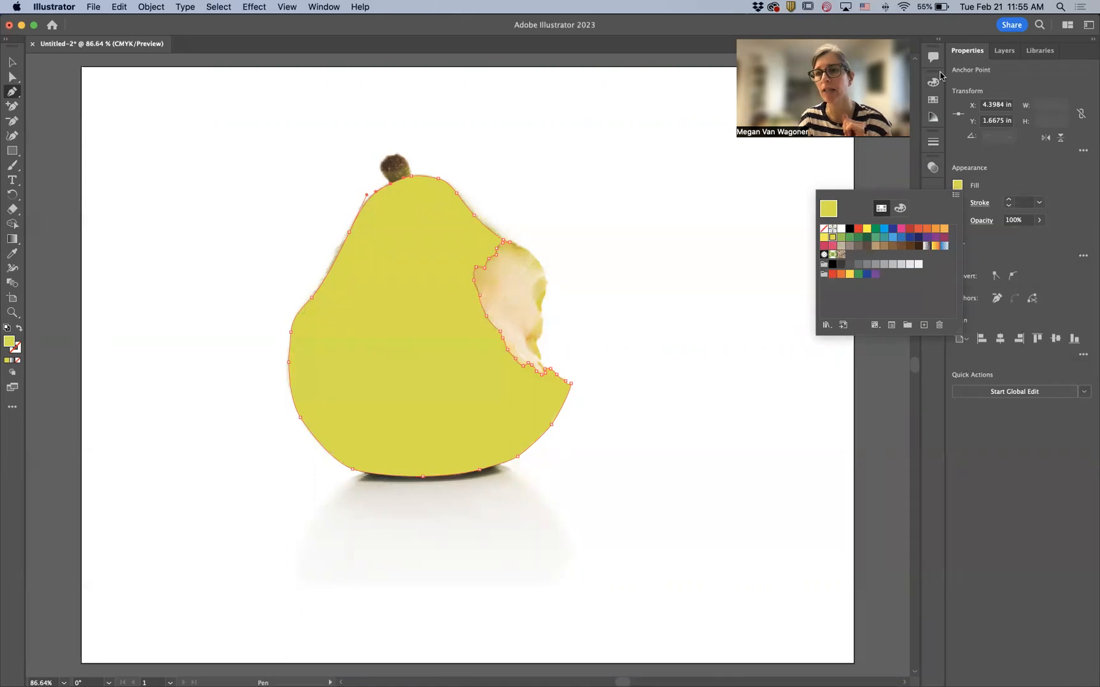
- Toggle the Pear skin layer's visibility to compare the filled shape with the photo
{"action": "left_click", "coordinate": [1004, 54]}
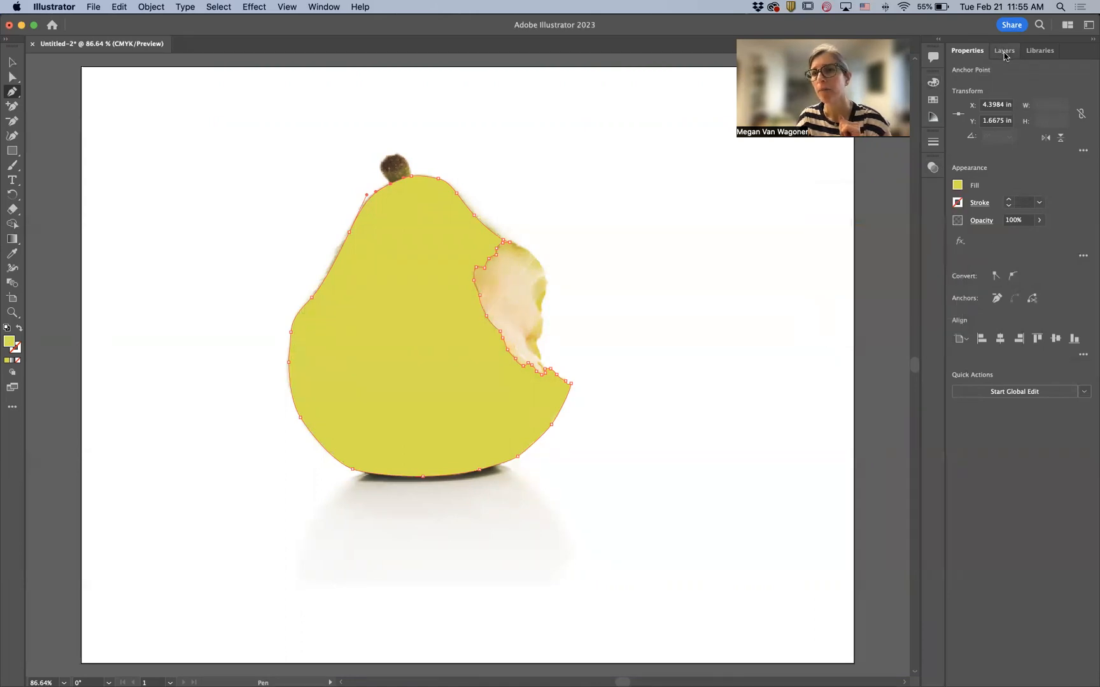
{"action": "left_click", "coordinate": [1004, 52]}
{"action": "left_click", "coordinate": [955, 70]}
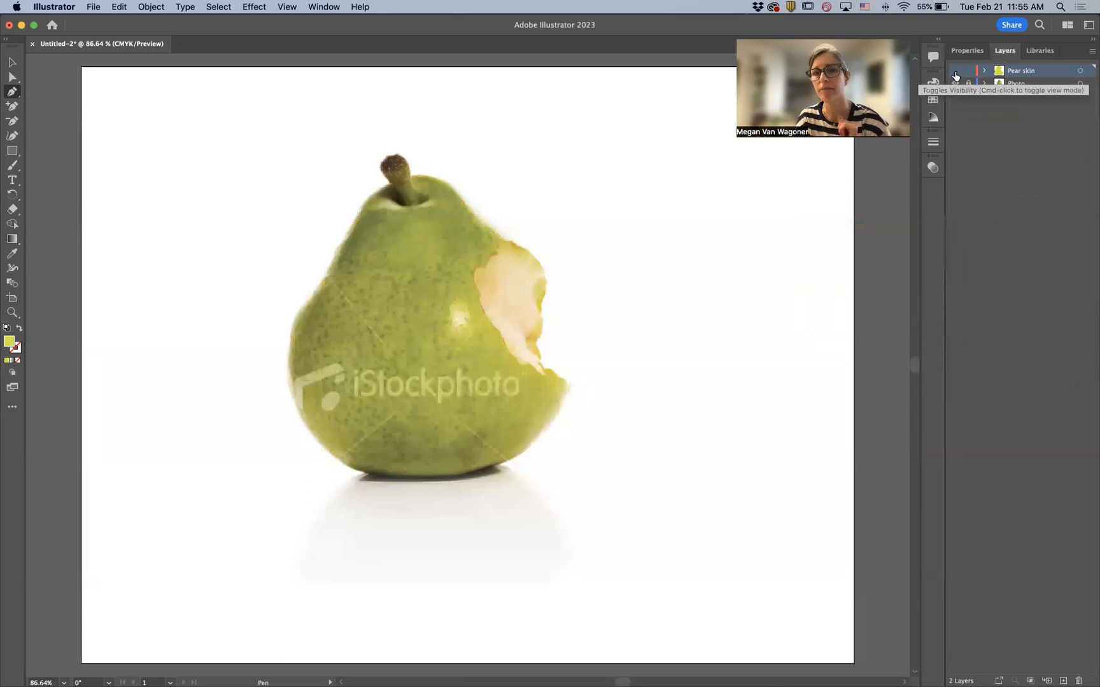
{"action": "left_click", "coordinate": [955, 71]}
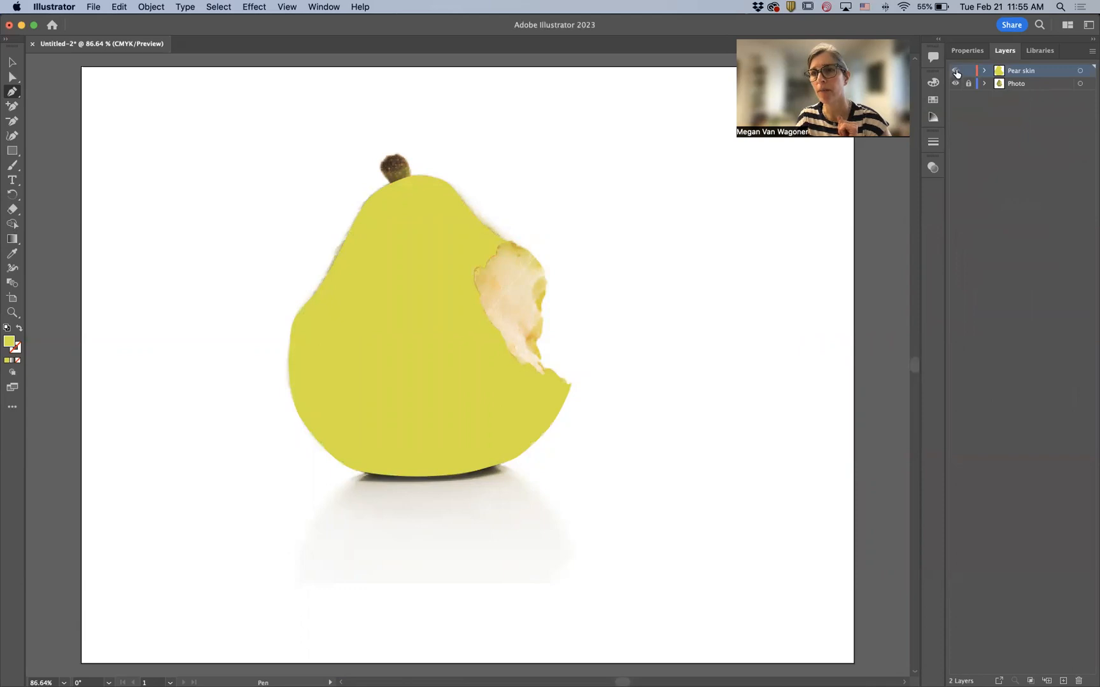
{"action": "left_click", "coordinate": [957, 73]}
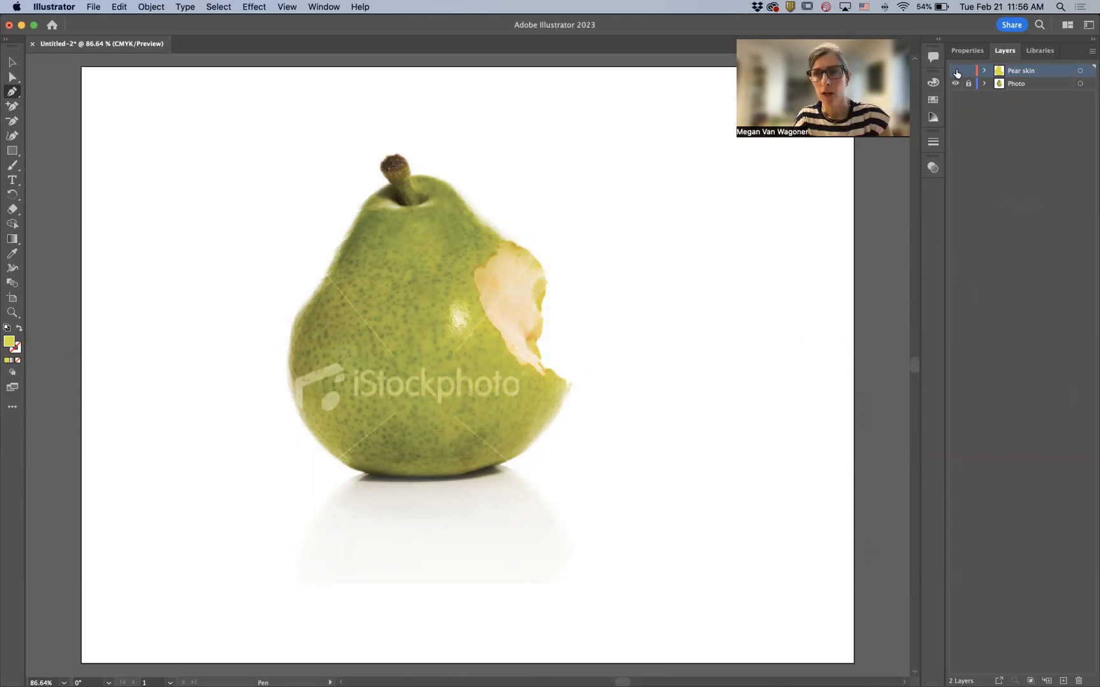
{"action": "left_click", "coordinate": [955, 71]}
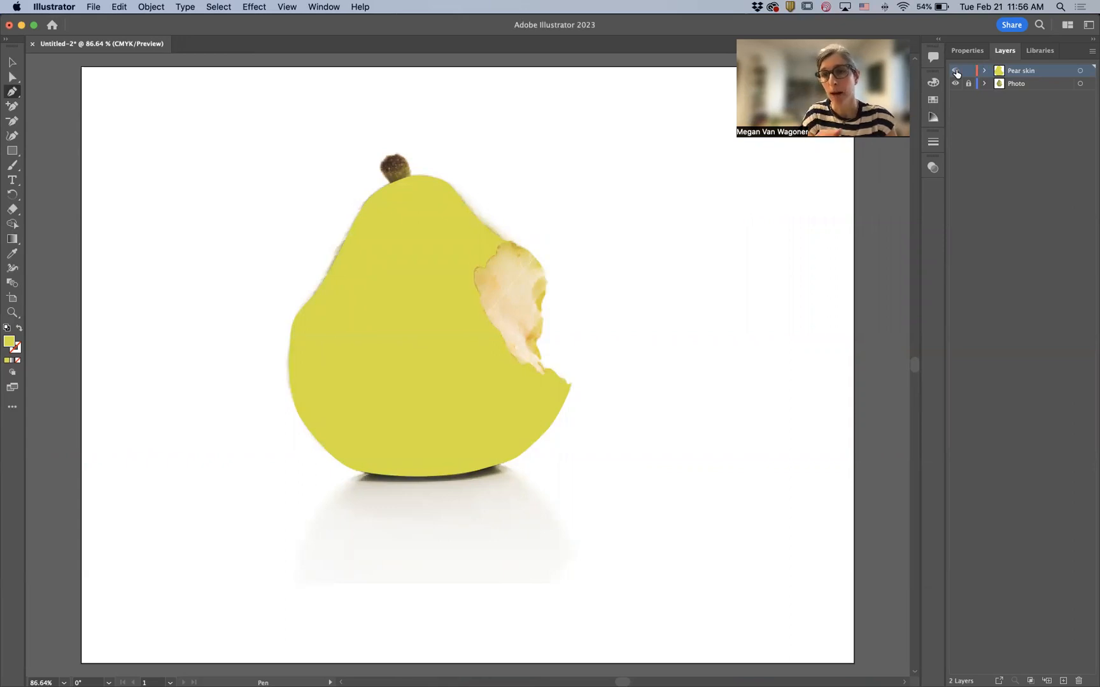
- Create a new layer above Photo and name it Pear flesh
{"action": "left_click", "coordinate": [1005, 84]}
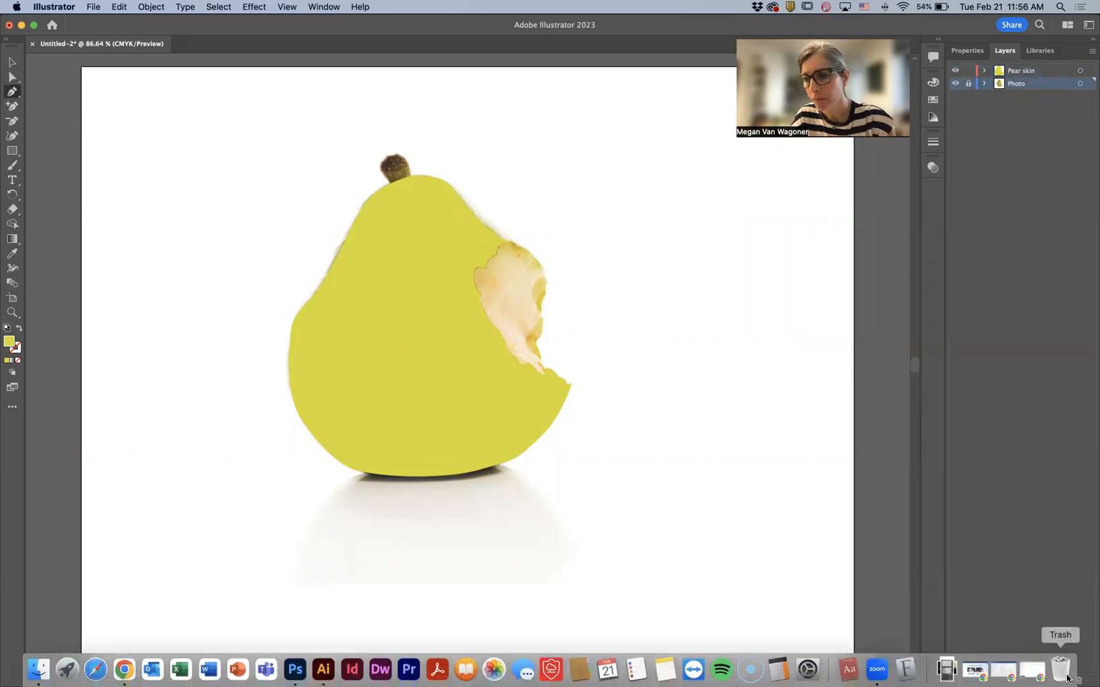
{"action": "left_click", "coordinate": [1065, 680]}
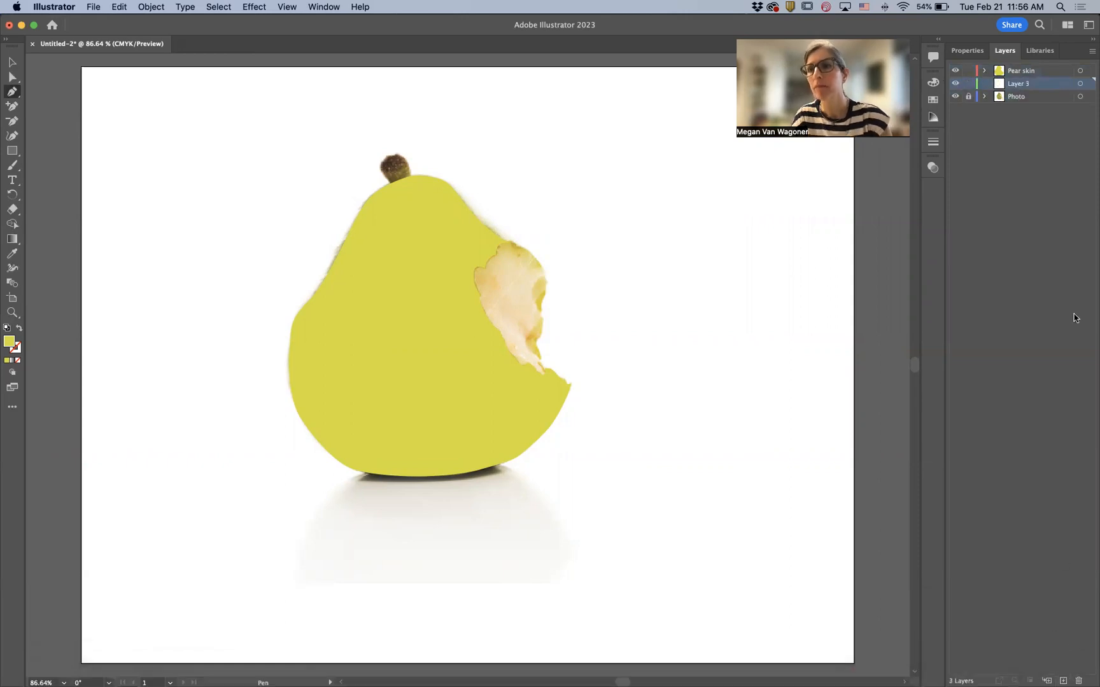
{"action": "double_click", "coordinate": [1020, 87]}
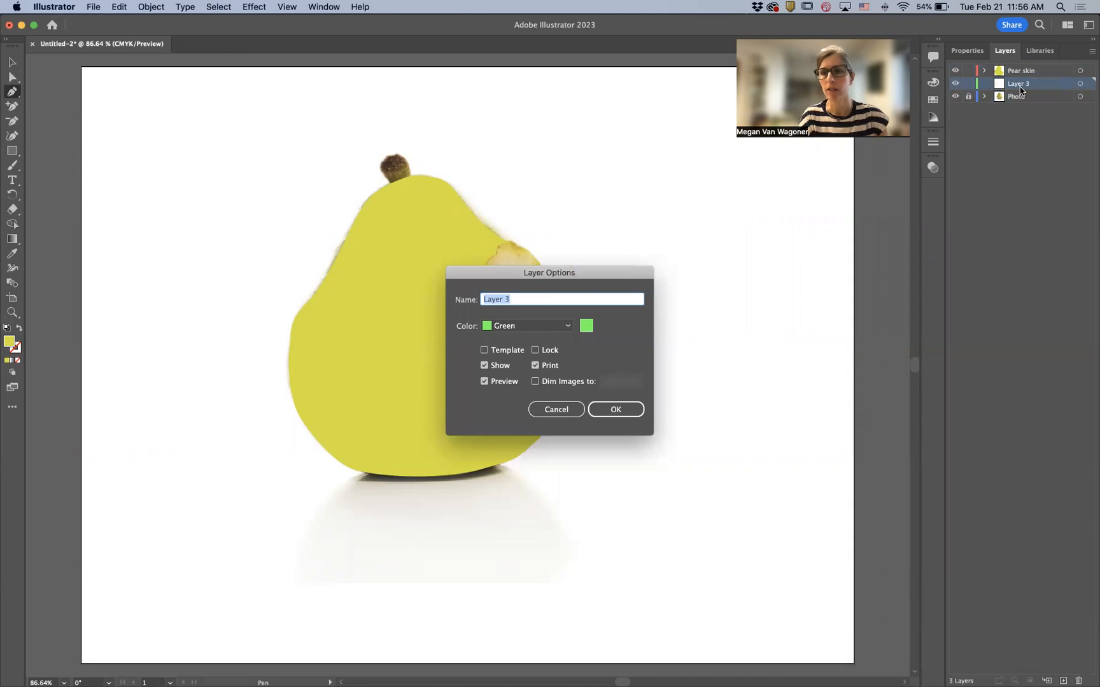
{"action": "type", "text": "Pear flesh"}
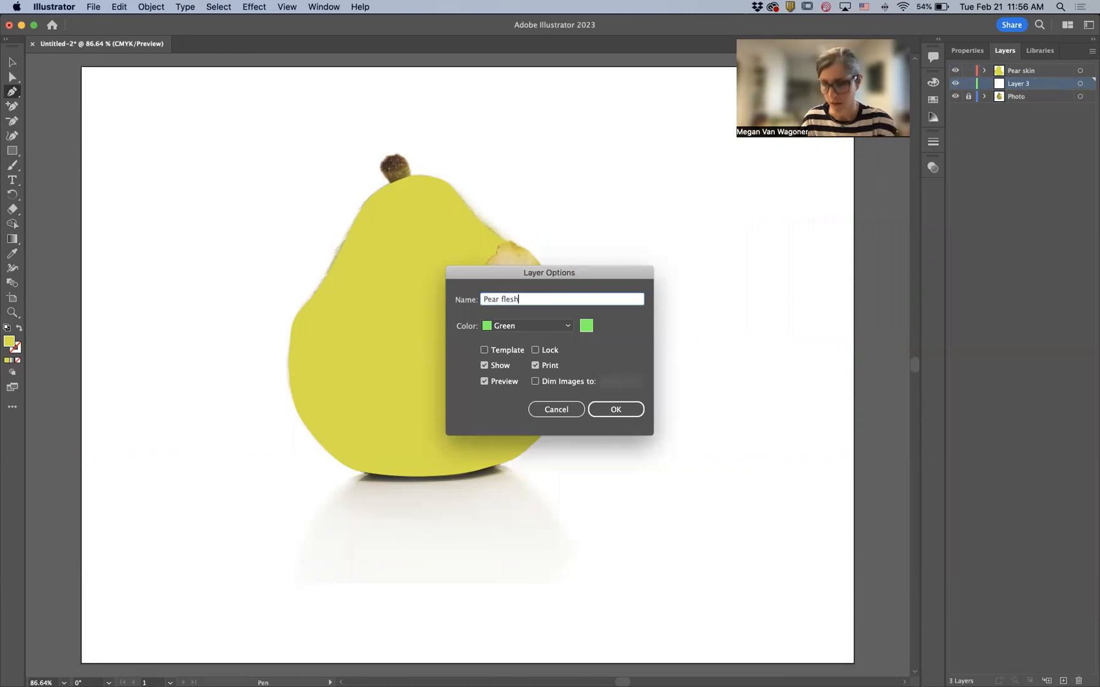
{"action": "key", "text": "Return"}
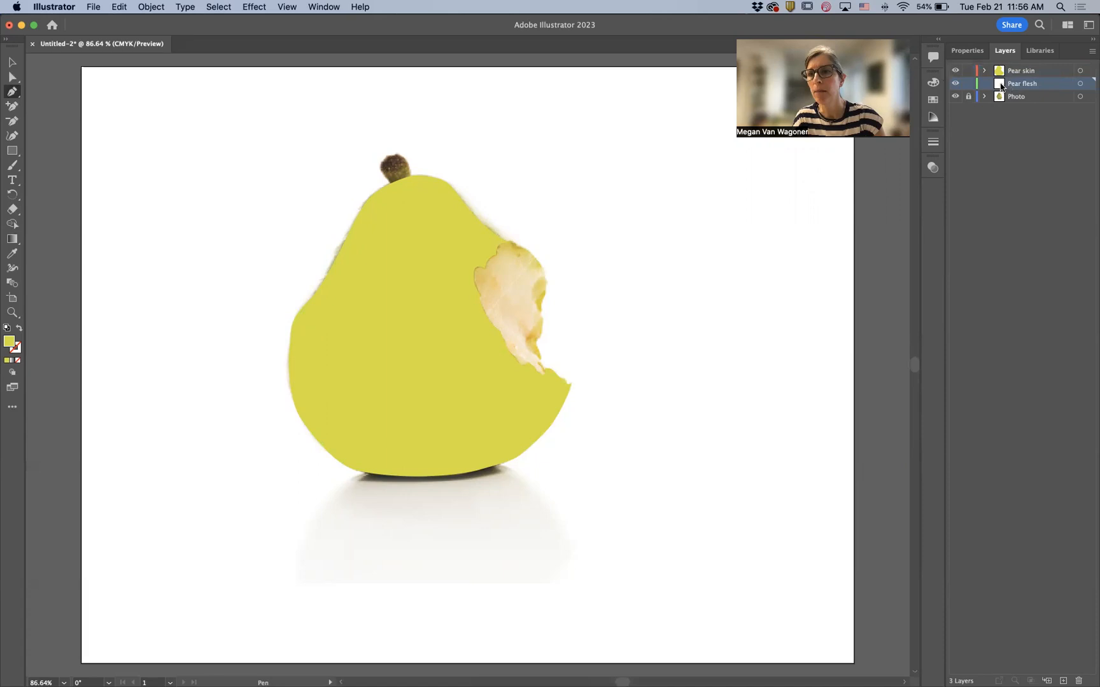
- Hide and lock the Pear skin layer
{"action": "mouse_move", "coordinate": [1005, 88]}
{"action": "left_mouse_down"}
{"action": "mouse_move", "coordinate": [1007, 70]}
{"action": "mouse_move", "coordinate": [998, 89]}
{"action": "left_mouse_up"}
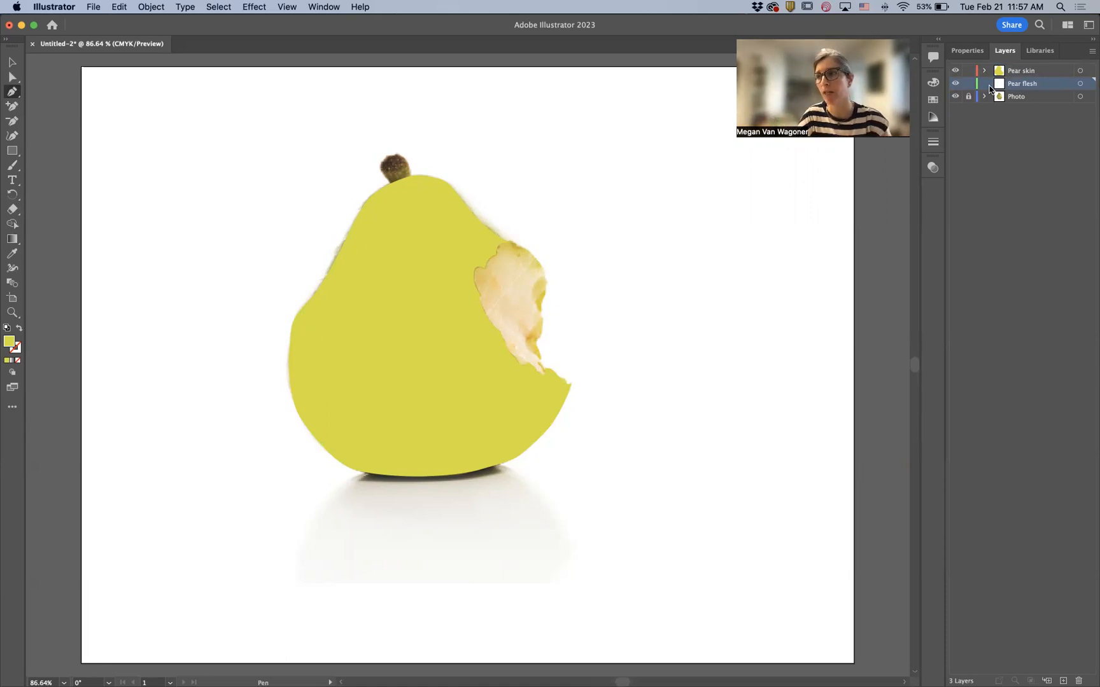
{"action": "left_click", "coordinate": [953, 71]}
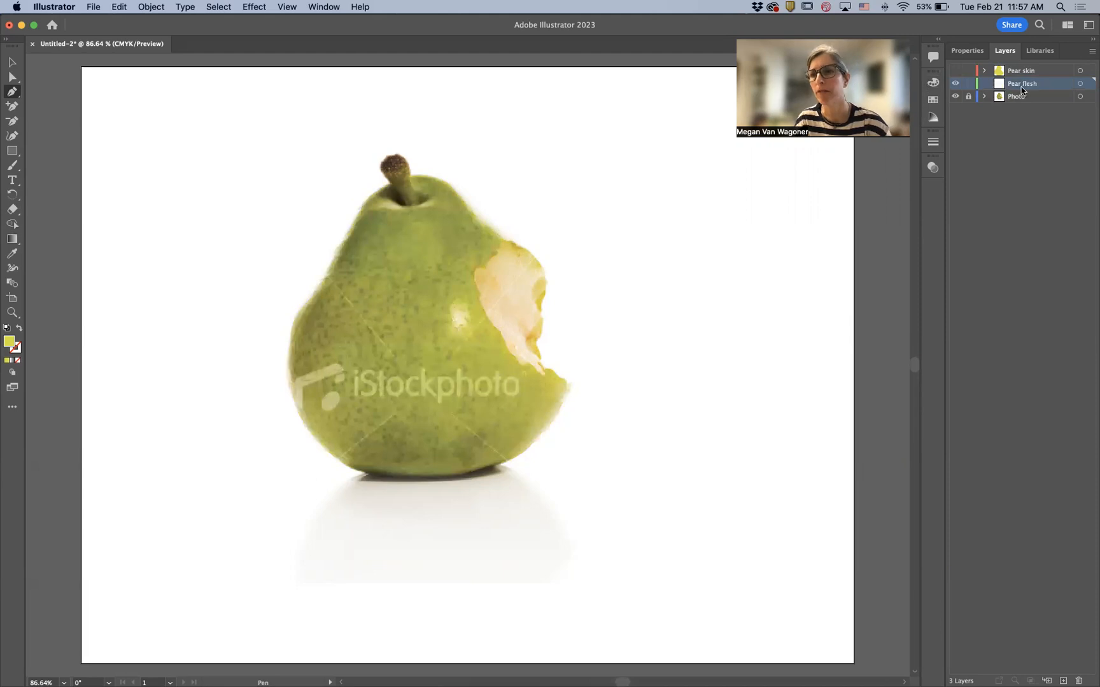
{"action": "left_click", "coordinate": [969, 71]}
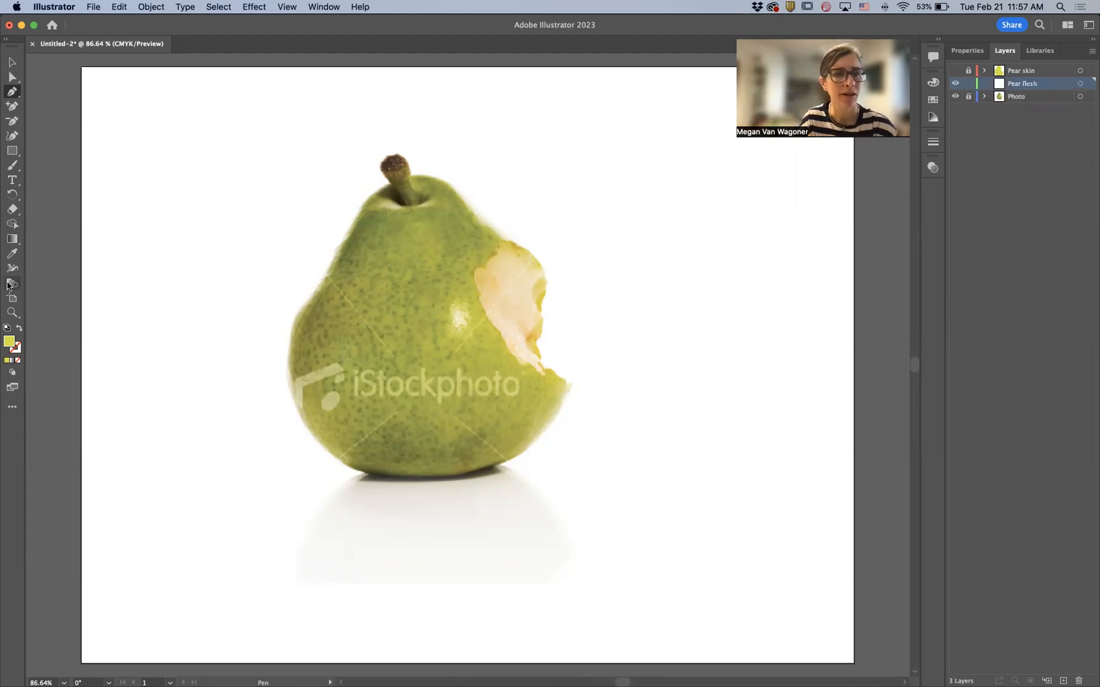
- Start a Pen path on Pear flesh at the top of the bite, placing curved anchors along its outer edge
{"action": "scroll", "coordinate": [526, 329], "scroll_direction": "up", "scroll_amount": 5}
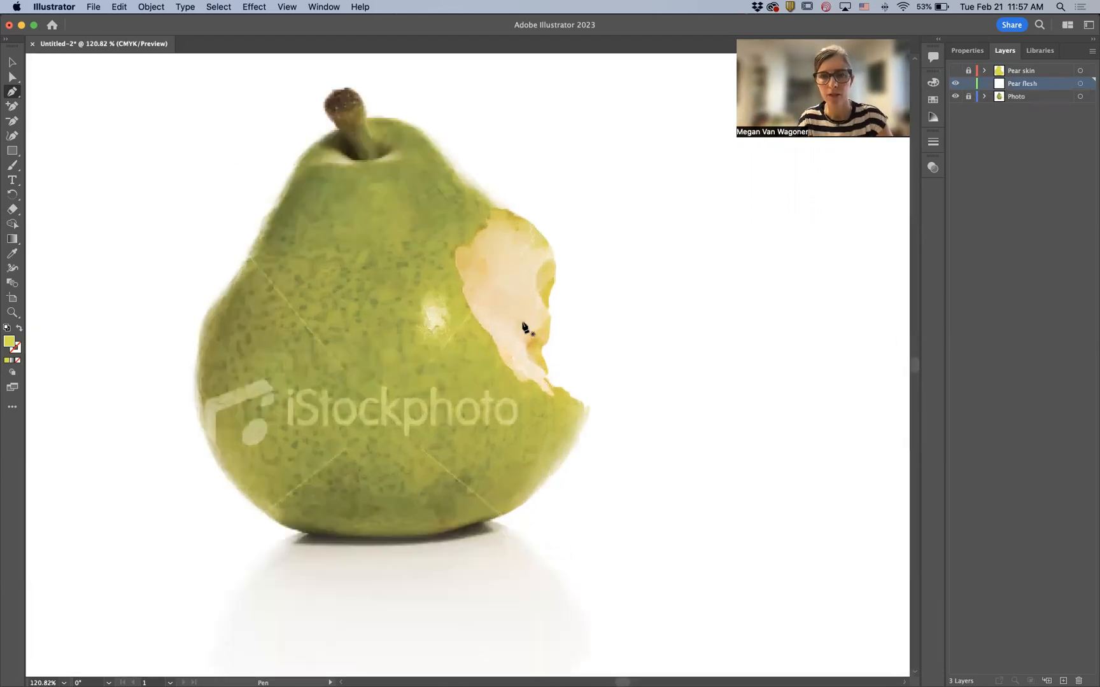
{"action": "scroll", "coordinate": [525, 327], "scroll_direction": "up", "scroll_amount": 2}
{"action": "scroll", "coordinate": [526, 327], "scroll_direction": "up", "scroll_amount": 2}
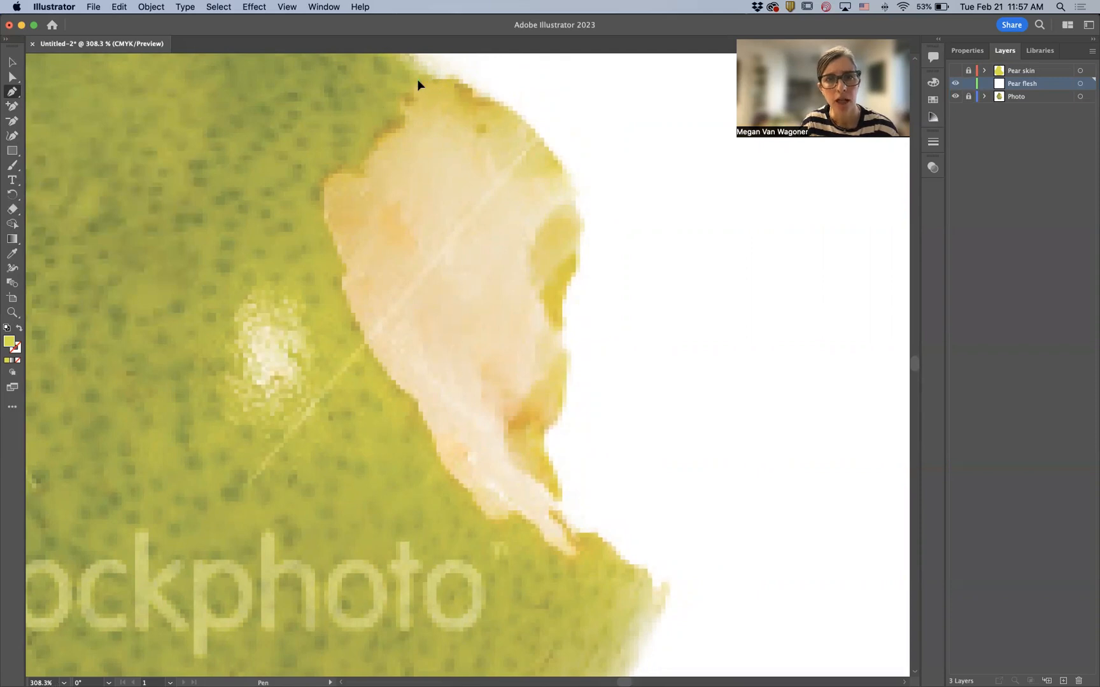
{"action": "left_click_drag", "start_coordinate": [418, 81], "coordinate": [471, 87]}
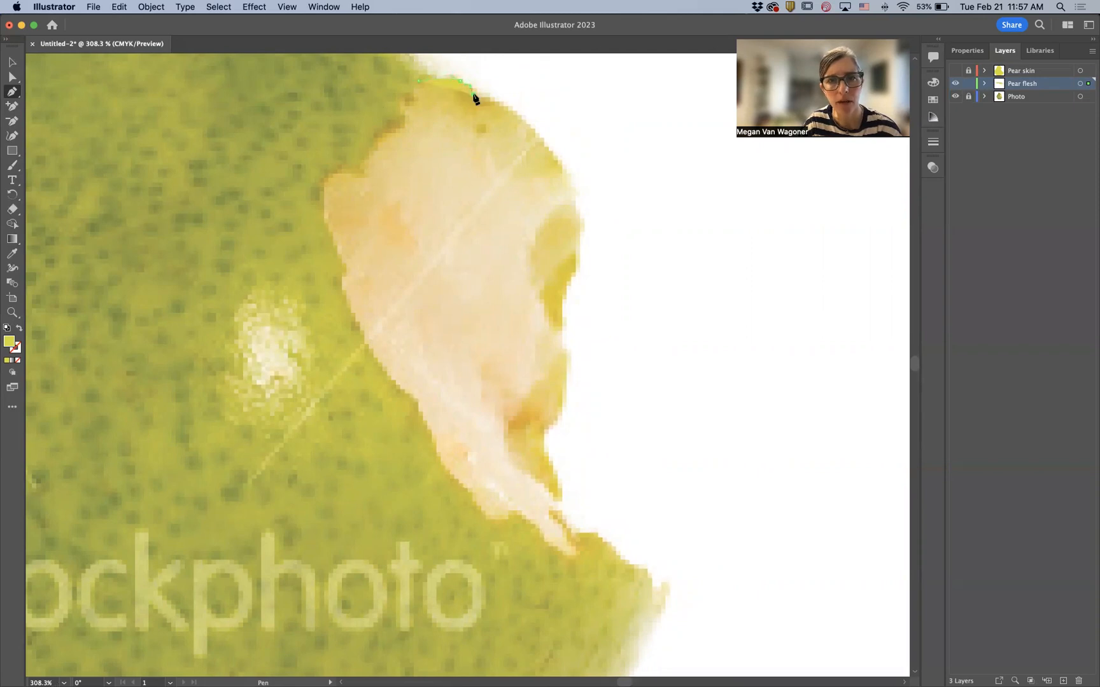
{"action": "left_click_drag", "start_coordinate": [502, 103], "coordinate": [503, 103]}
{"action": "left_click_drag", "start_coordinate": [529, 130], "coordinate": [554, 158]}
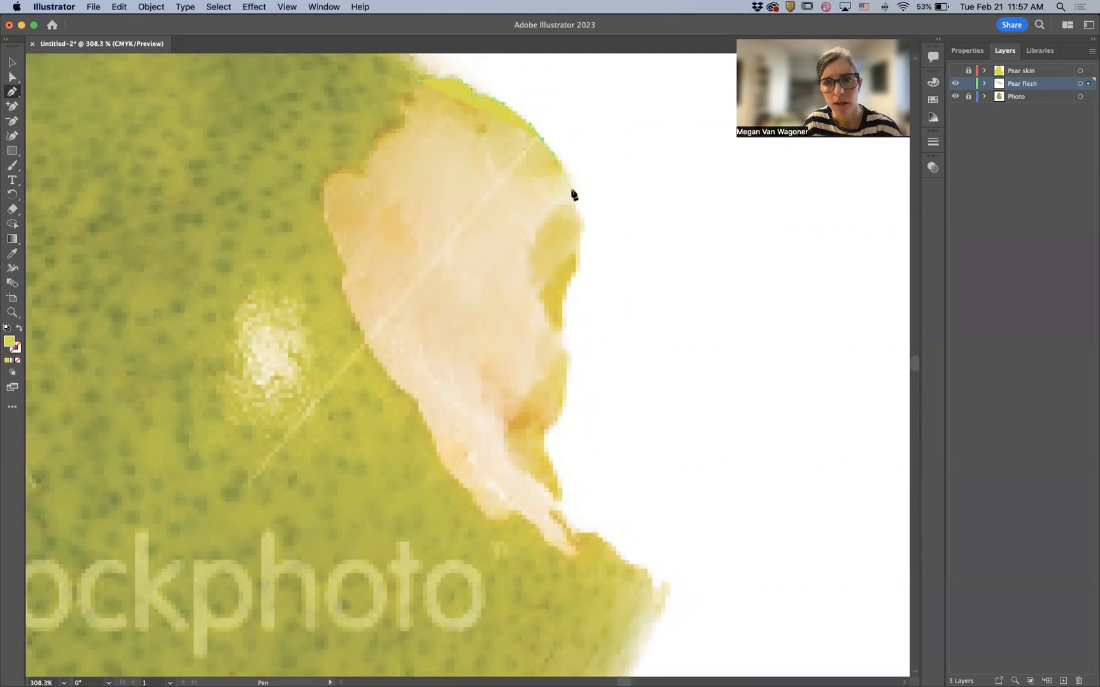
{"action": "left_click_drag", "start_coordinate": [573, 202], "coordinate": [572, 220]}
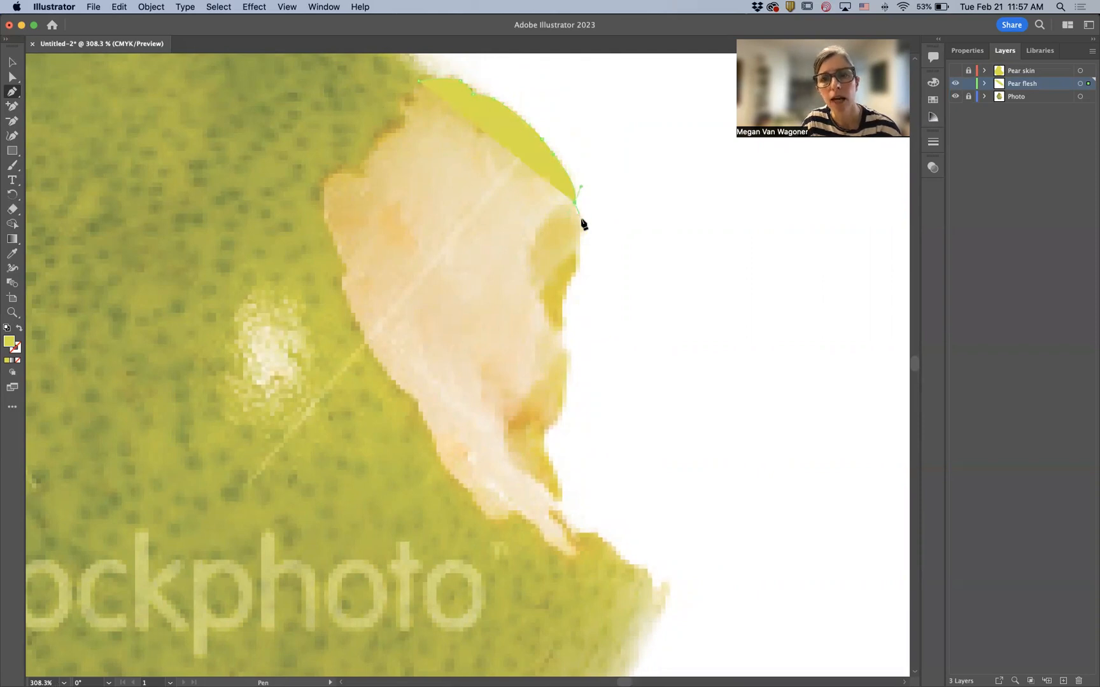
- Continue the Pear flesh path with anchors down the outer edge of the bite to its lower tip
{"action": "left_click_drag", "start_coordinate": [579, 257], "coordinate": [556, 304]}
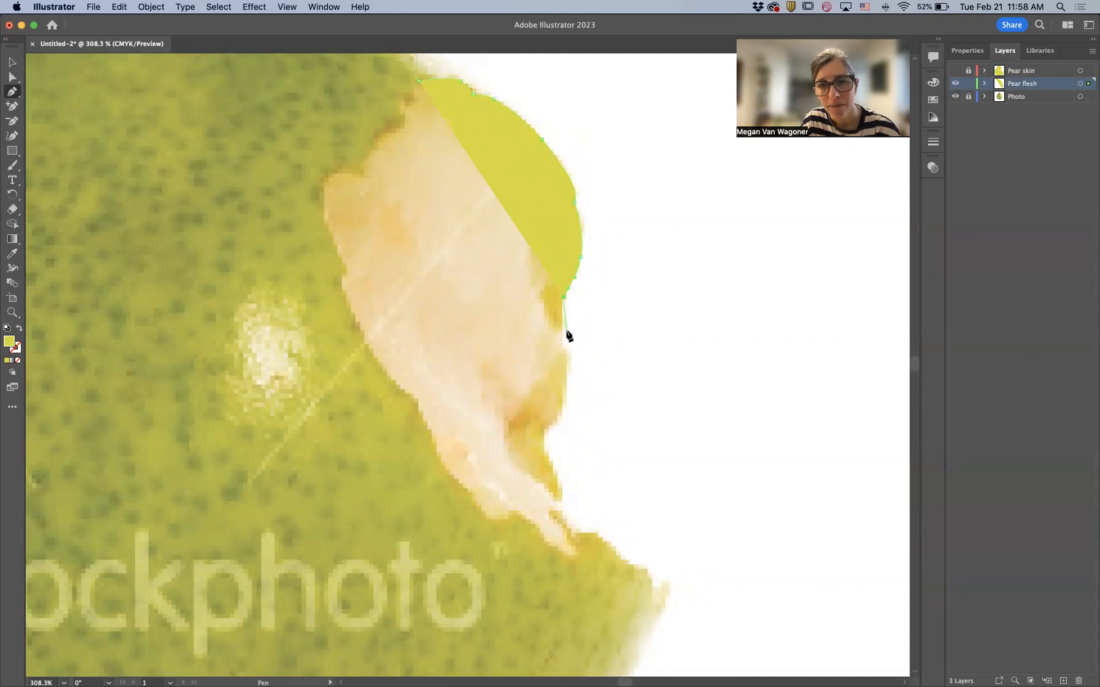
{"action": "left_click_drag", "start_coordinate": [562, 342], "coordinate": [545, 436]}
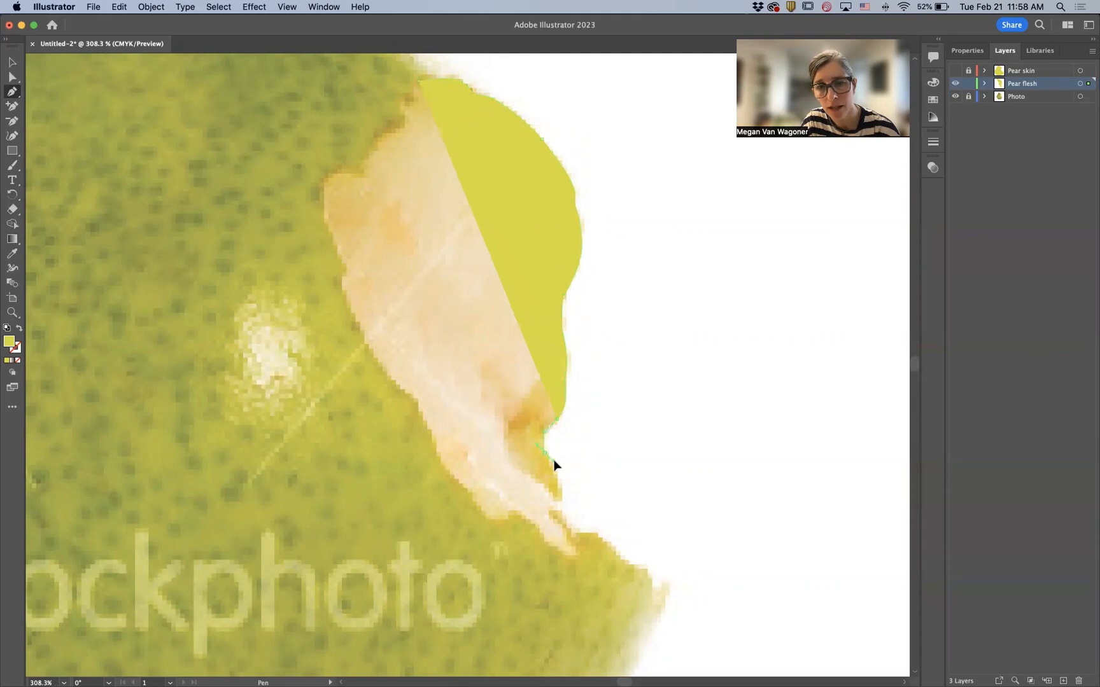
{"action": "left_click", "coordinate": [552, 465]}
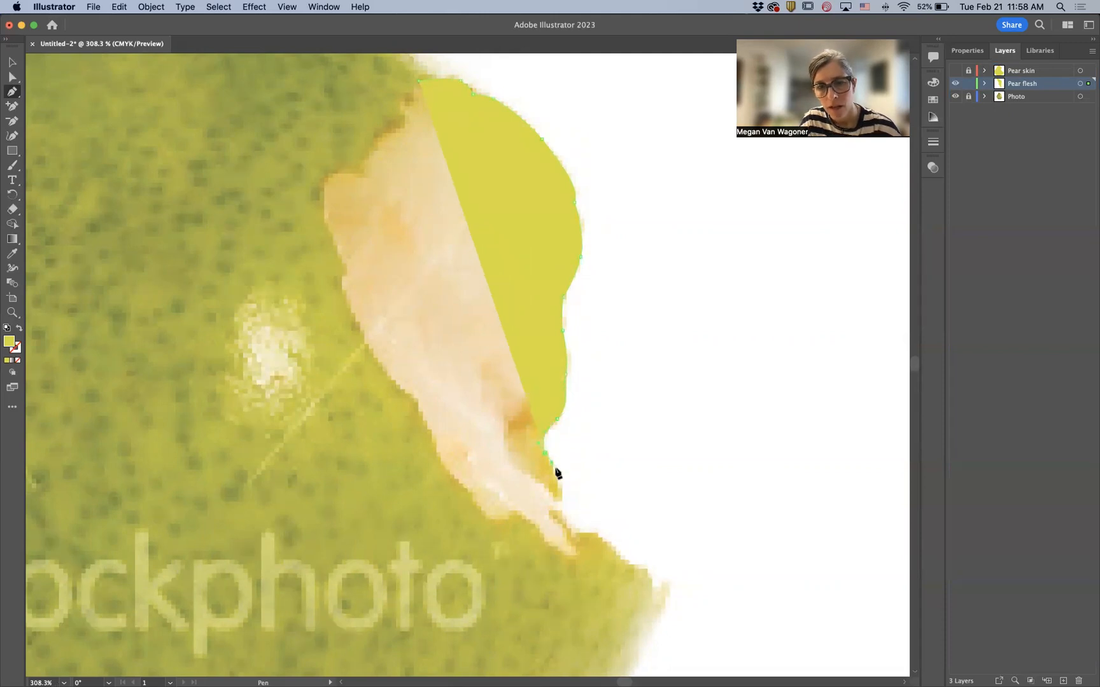
{"action": "left_click", "coordinate": [562, 512]}
{"action": "left_click", "coordinate": [576, 527]}
{"action": "left_click", "coordinate": [587, 535]}
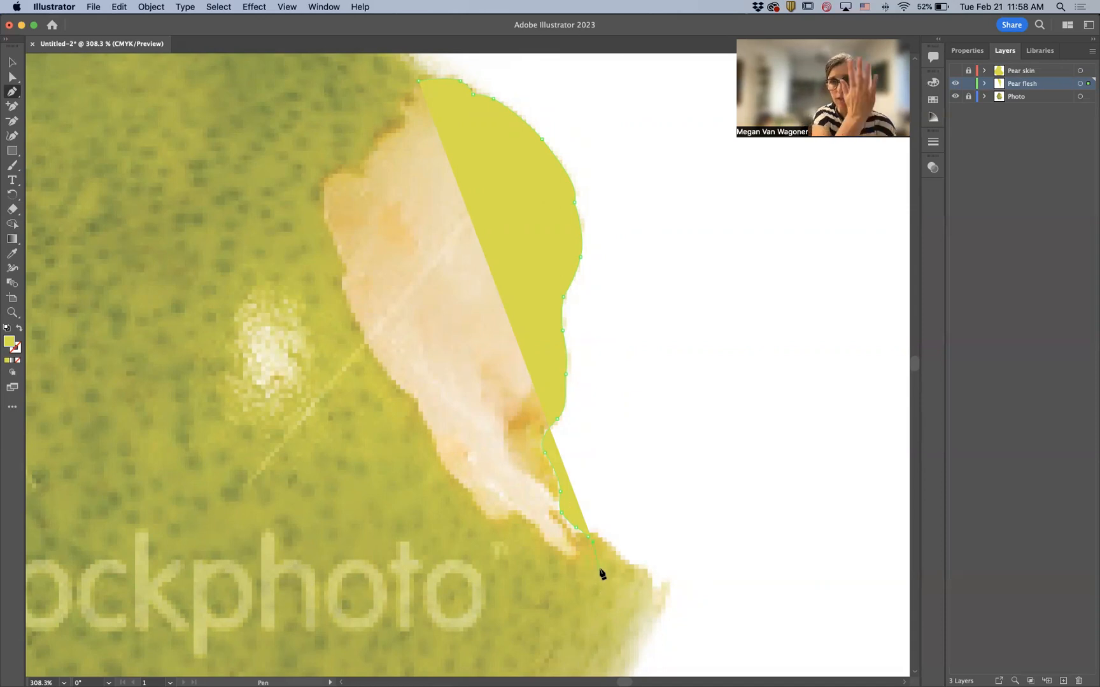
{"action": "left_click", "coordinate": [598, 569]}
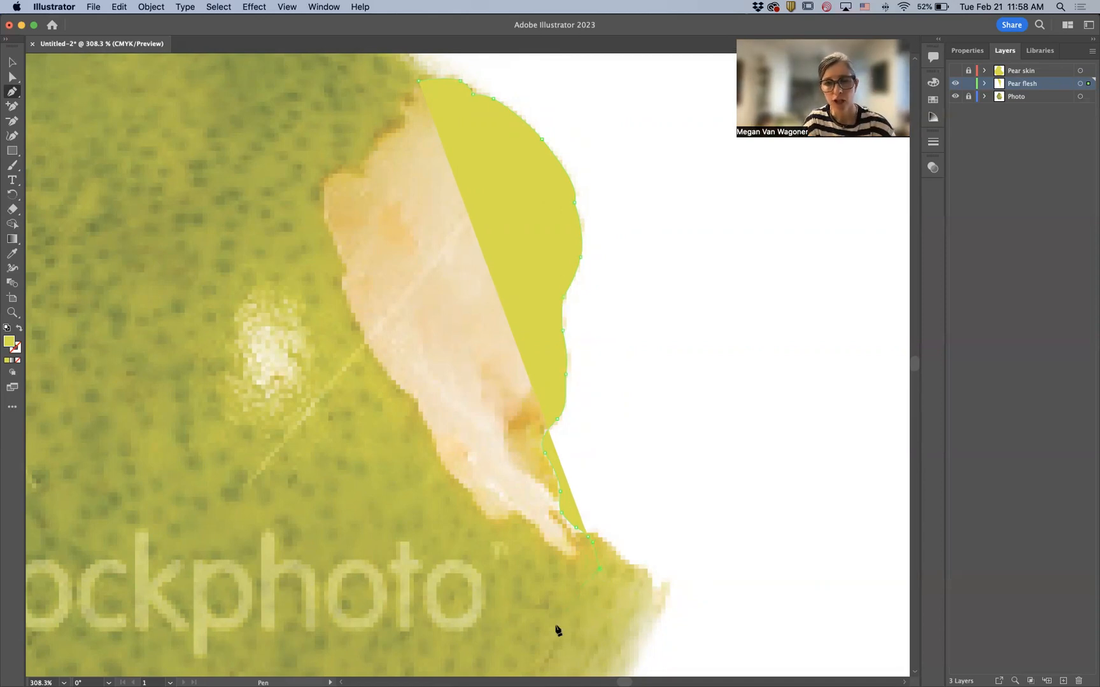
- Close the flesh shape with straight anchors across the pear's interior back to the starting anchor
{"action": "left_click", "coordinate": [490, 617]}
{"action": "left_click", "coordinate": [294, 548]}
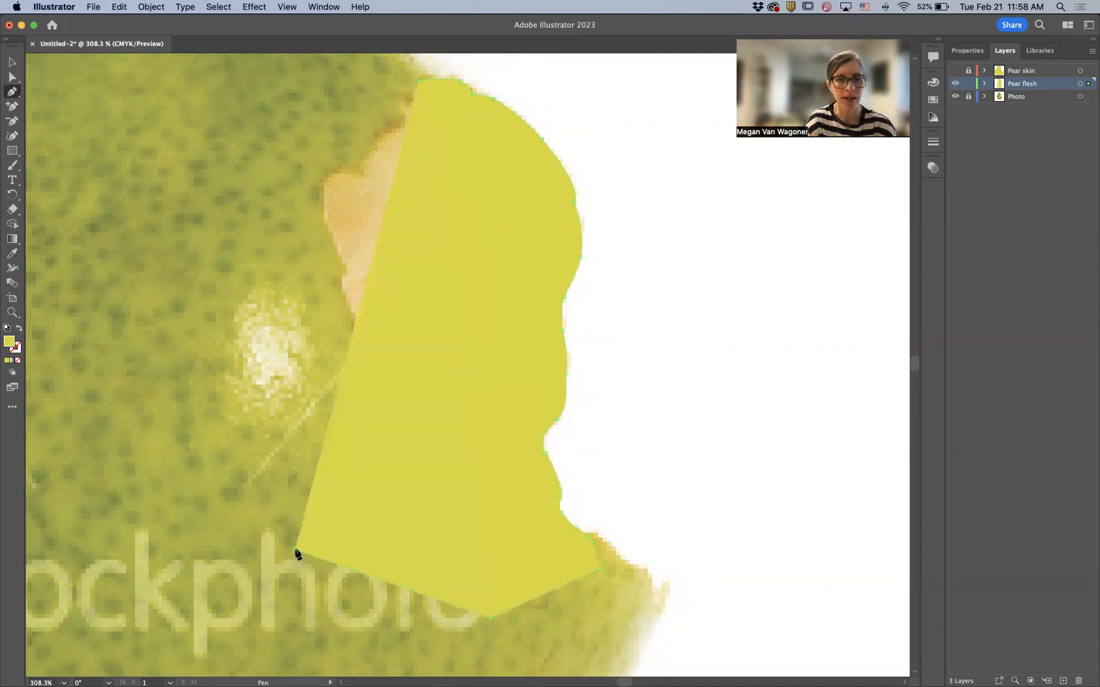
{"action": "left_click", "coordinate": [217, 386]}
{"action": "left_click", "coordinate": [218, 225]}
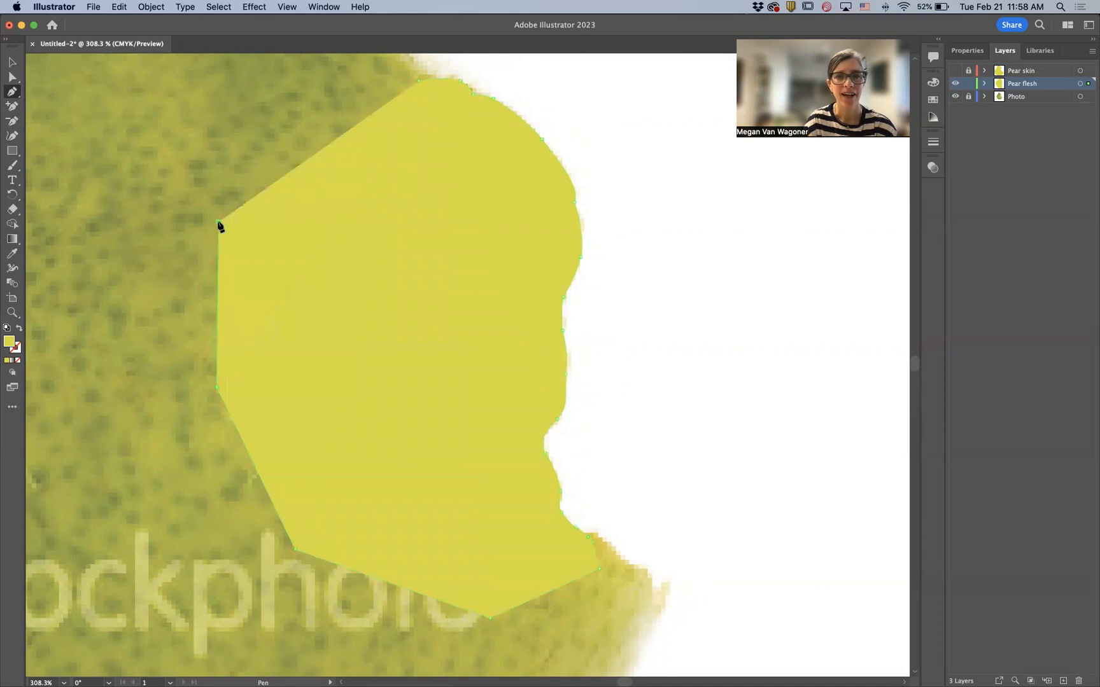
{"action": "left_click", "coordinate": [265, 131]}
{"action": "left_click", "coordinate": [314, 85]}
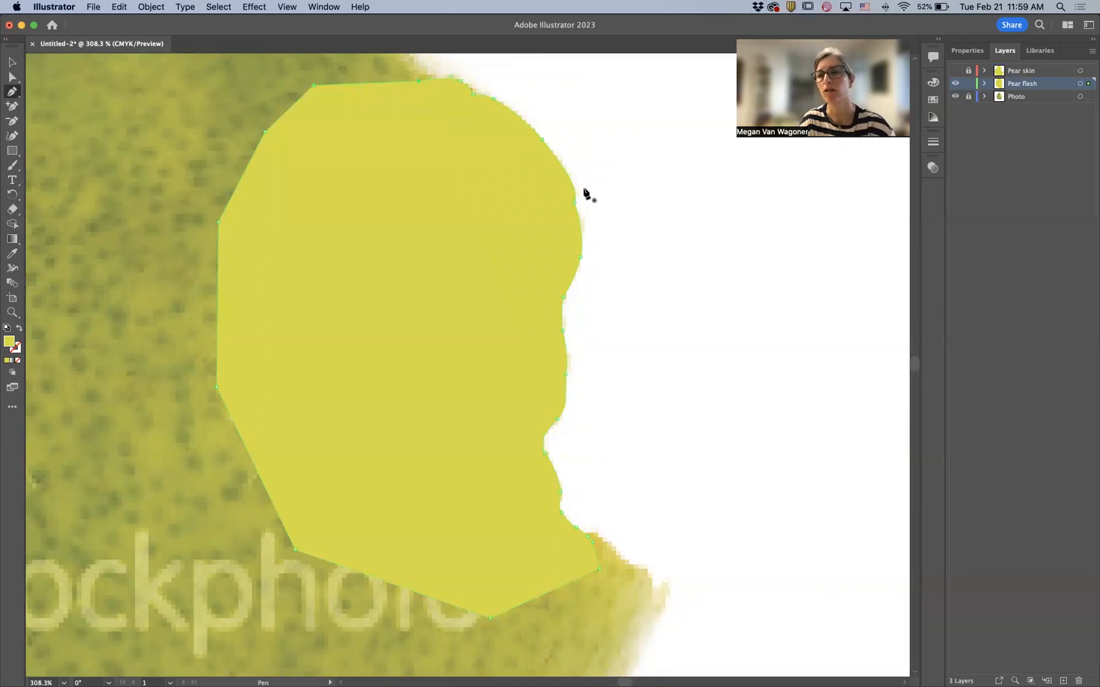
- Set the flesh shape's fill to a pale cream of C 0, M 5, Y 28, K 0
{"action": "left_click", "coordinate": [971, 51]}
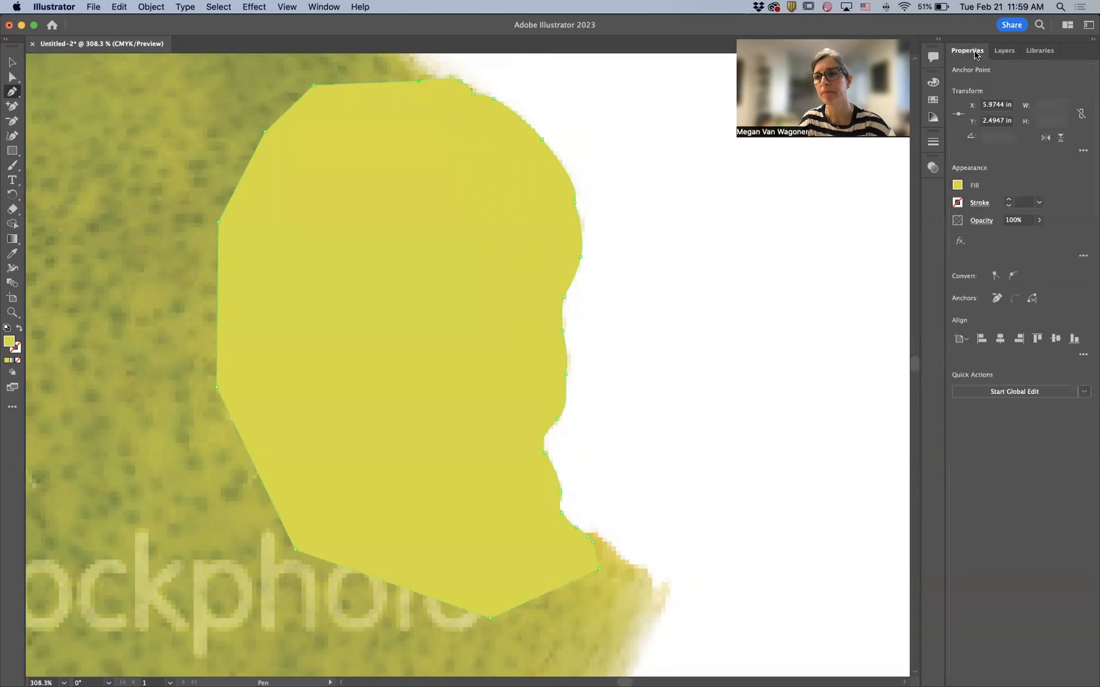
{"action": "left_click", "coordinate": [957, 186]}
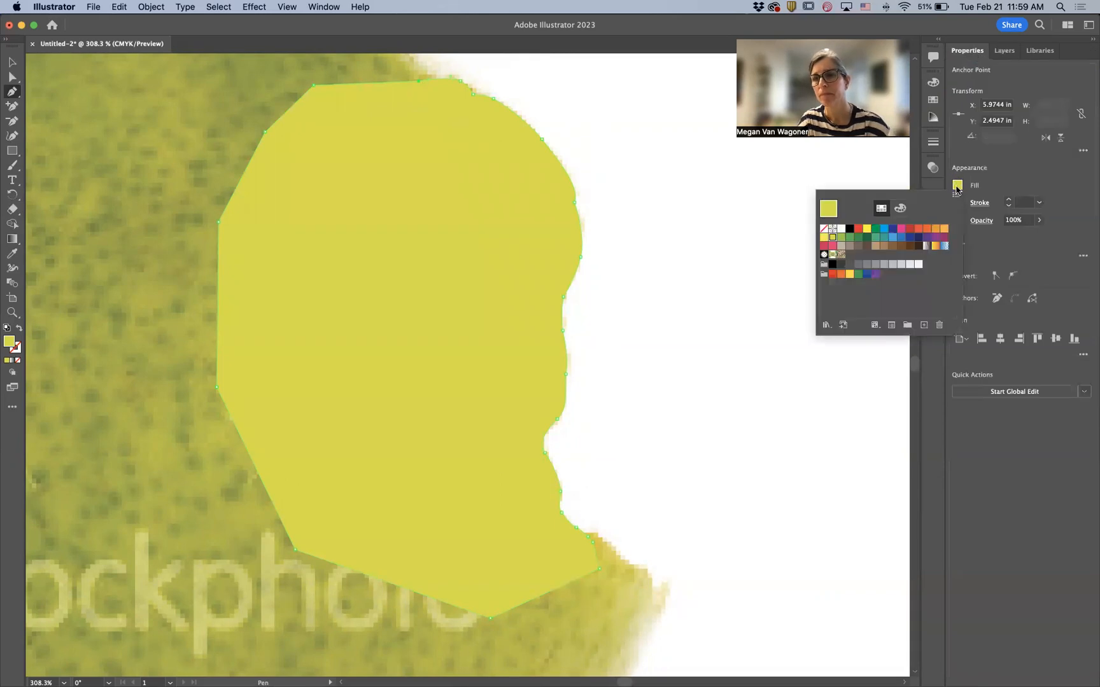
{"action": "left_click", "coordinate": [869, 229]}
{"action": "left_click", "coordinate": [869, 229]}
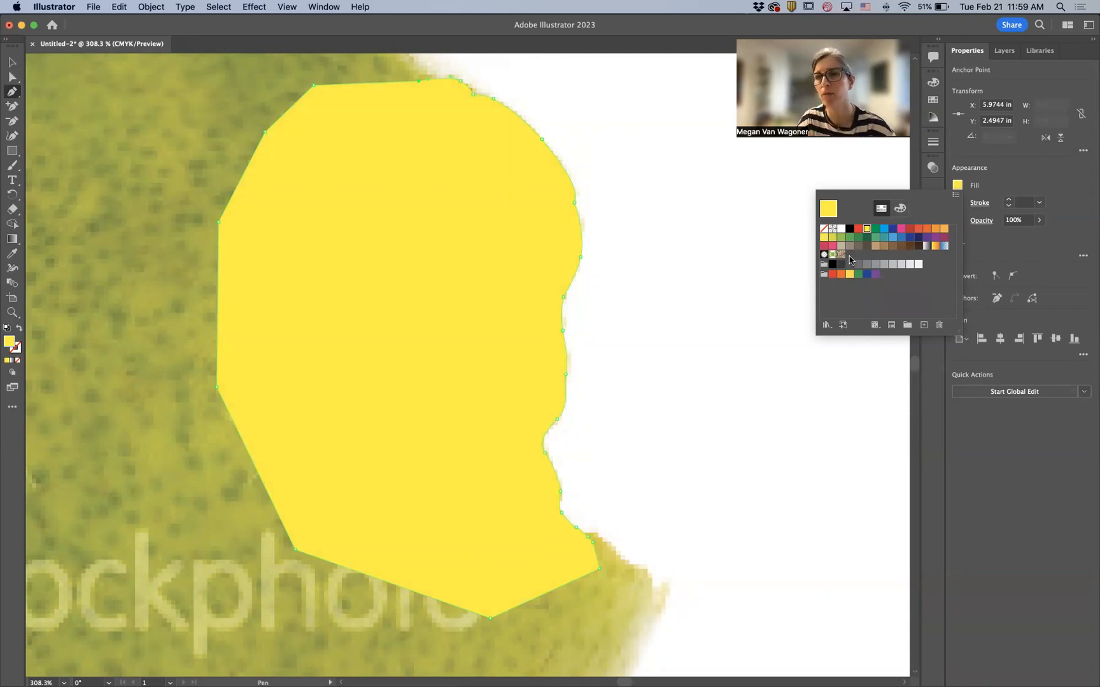
{"action": "left_click", "coordinate": [901, 209]}
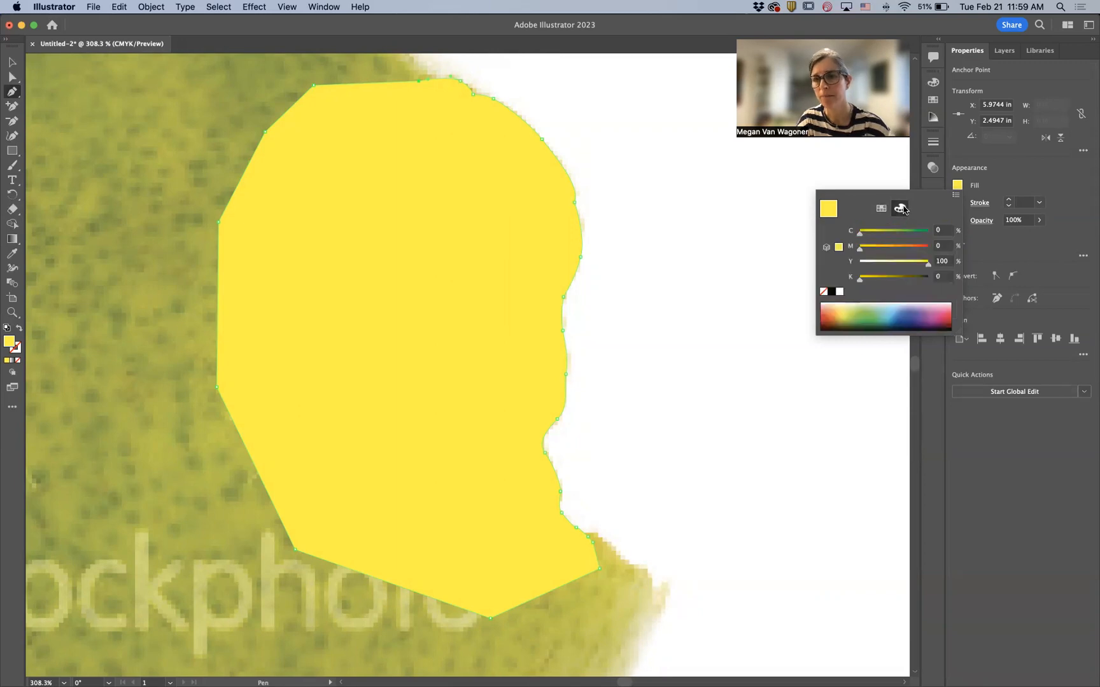
{"action": "left_click_drag", "start_coordinate": [927, 264], "coordinate": [879, 264]}
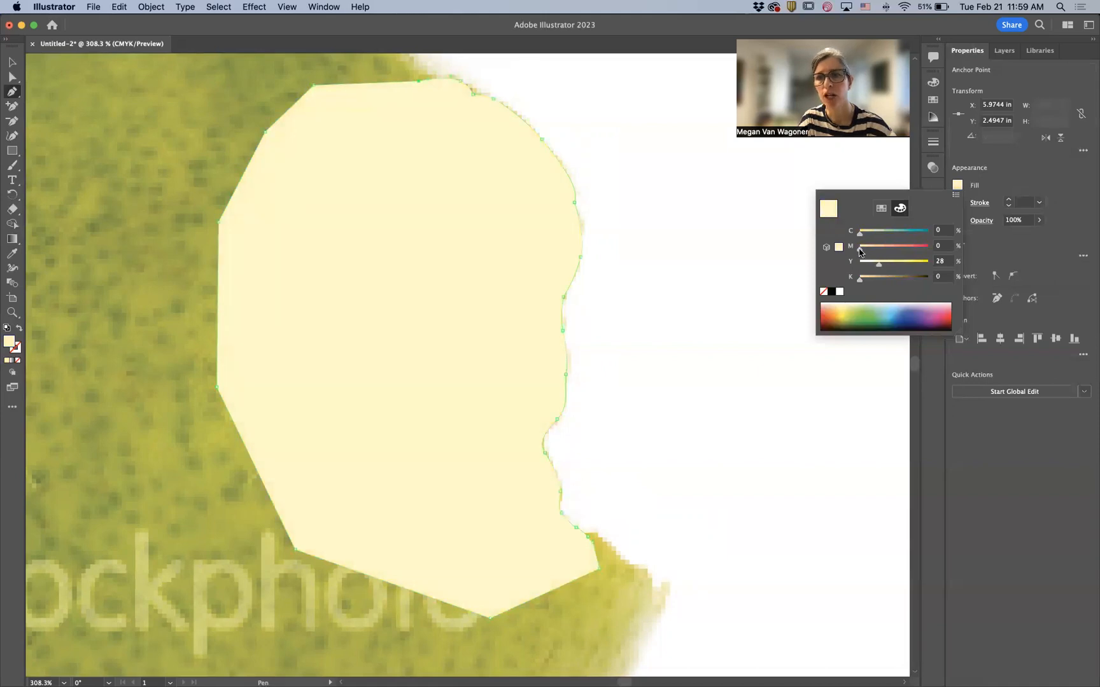
{"action": "left_click", "coordinate": [865, 254]}
{"action": "left_click_drag", "start_coordinate": [864, 253], "coordinate": [864, 253]}
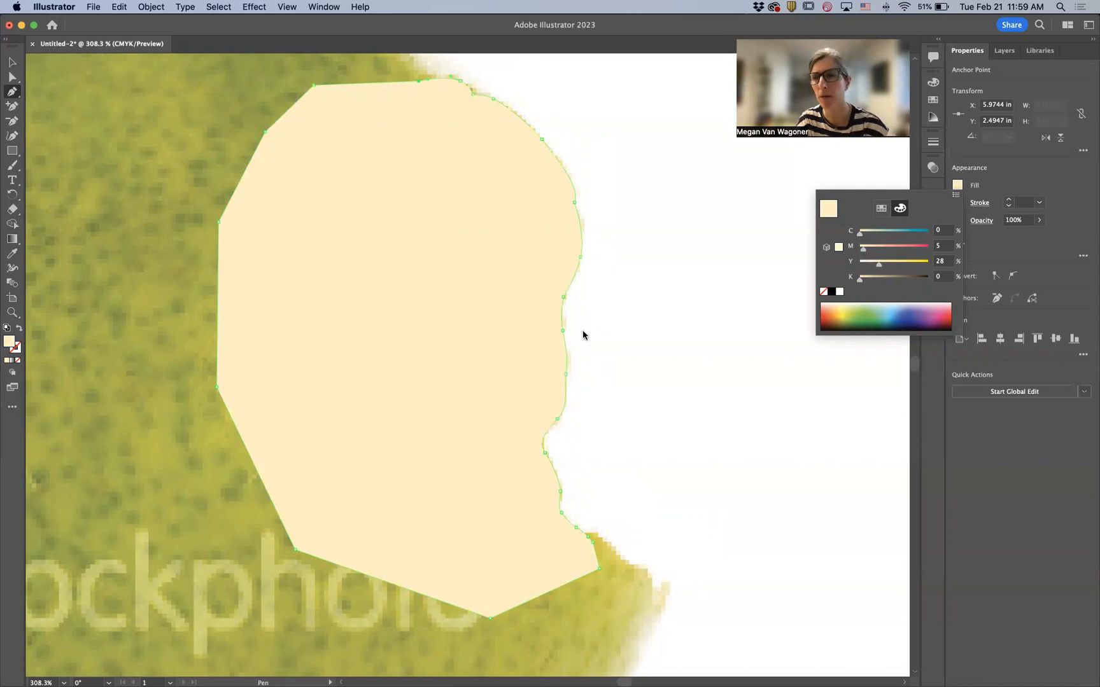
{"action": "left_click", "coordinate": [1017, 249]}
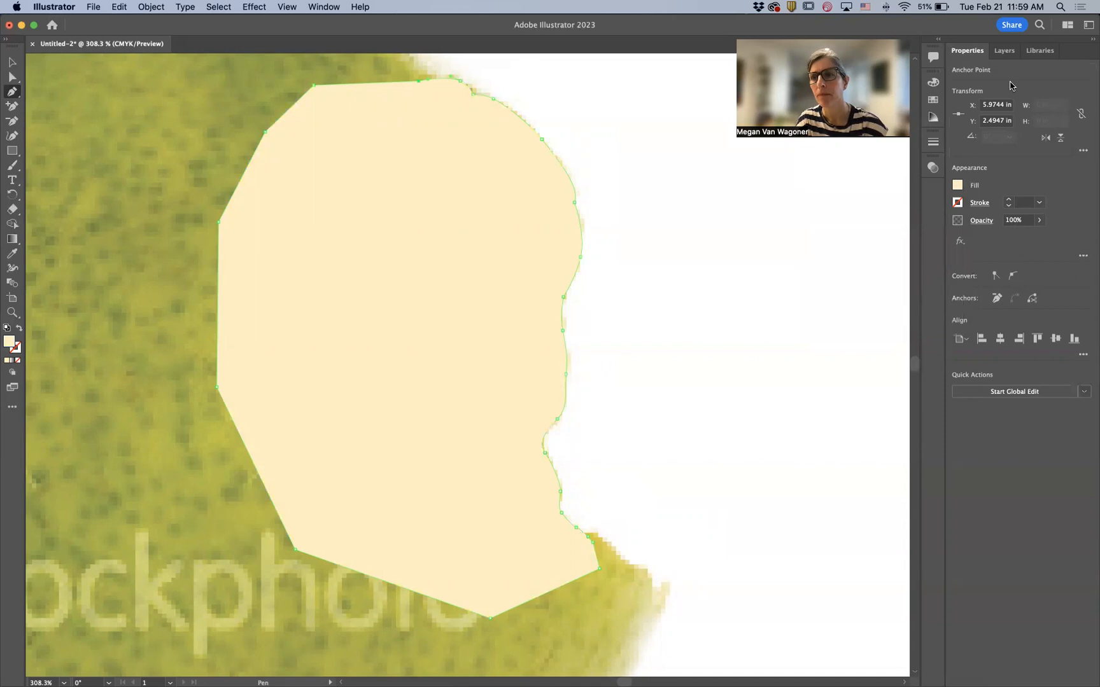
- Show the Pear skin layer again and deselect the flesh shape
{"action": "left_click", "coordinate": [1004, 51]}
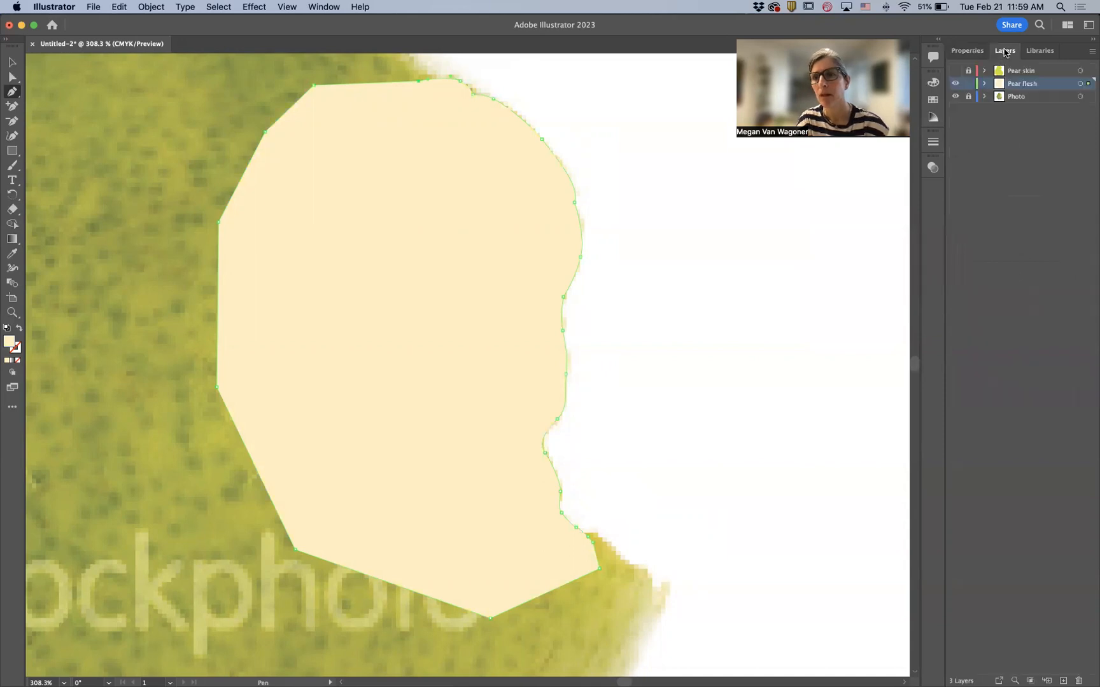
{"action": "left_click", "coordinate": [954, 72]}
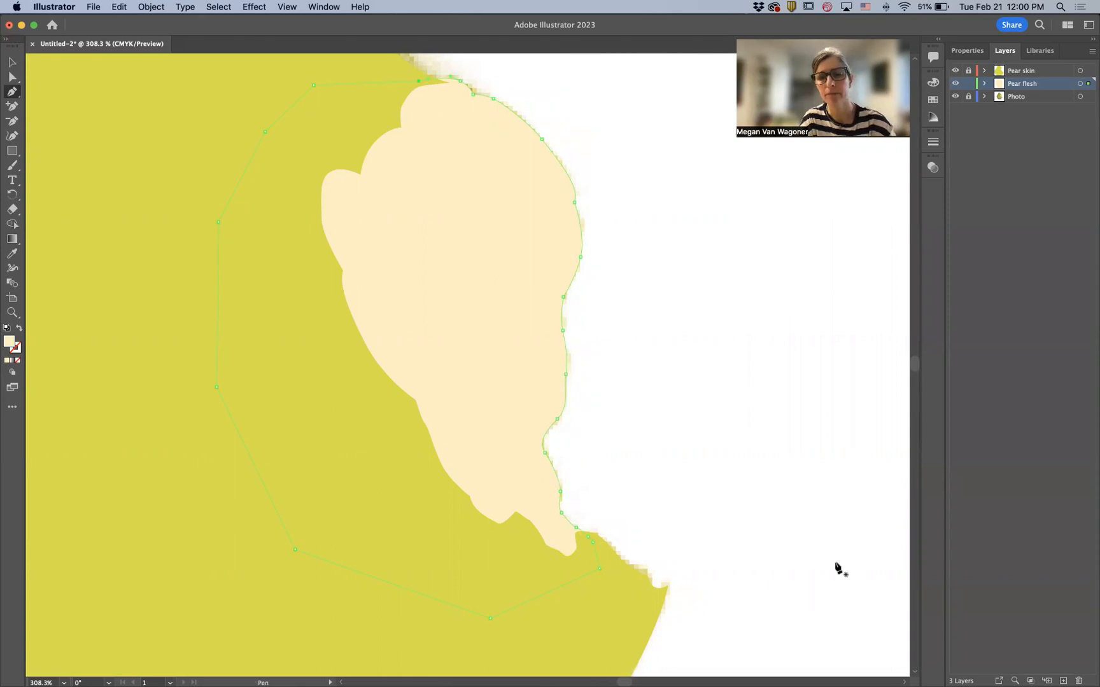
{"action": "key", "text": "super+0"}
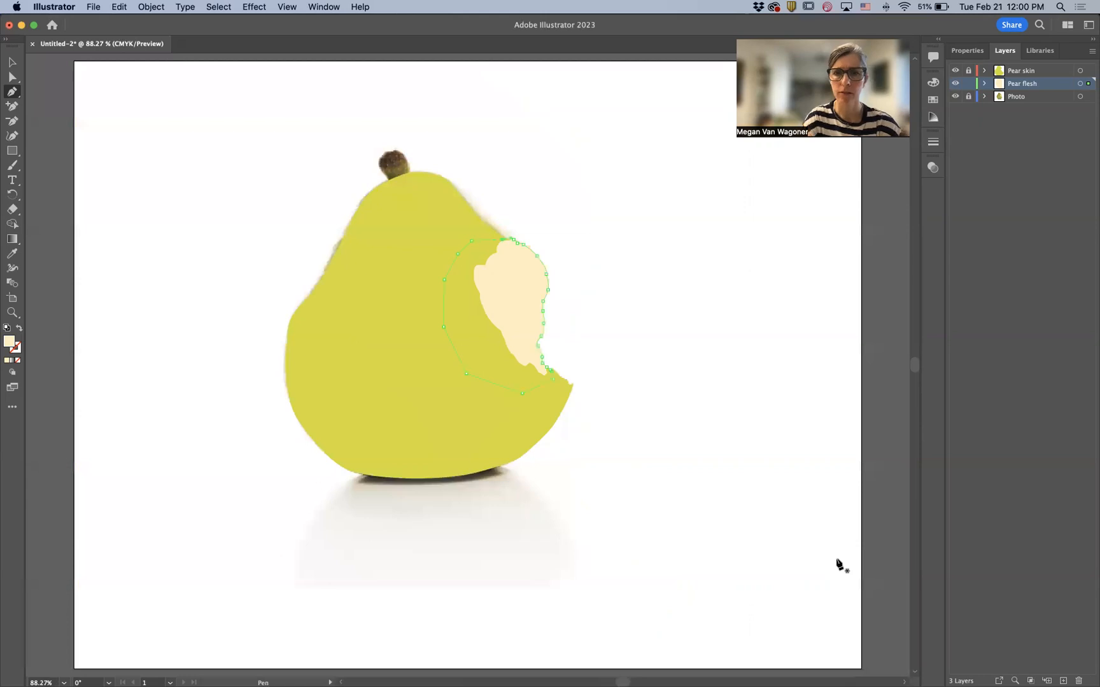
{"action": "left_click", "coordinate": [13, 60]}
{"action": "left_click", "coordinate": [113, 133]}
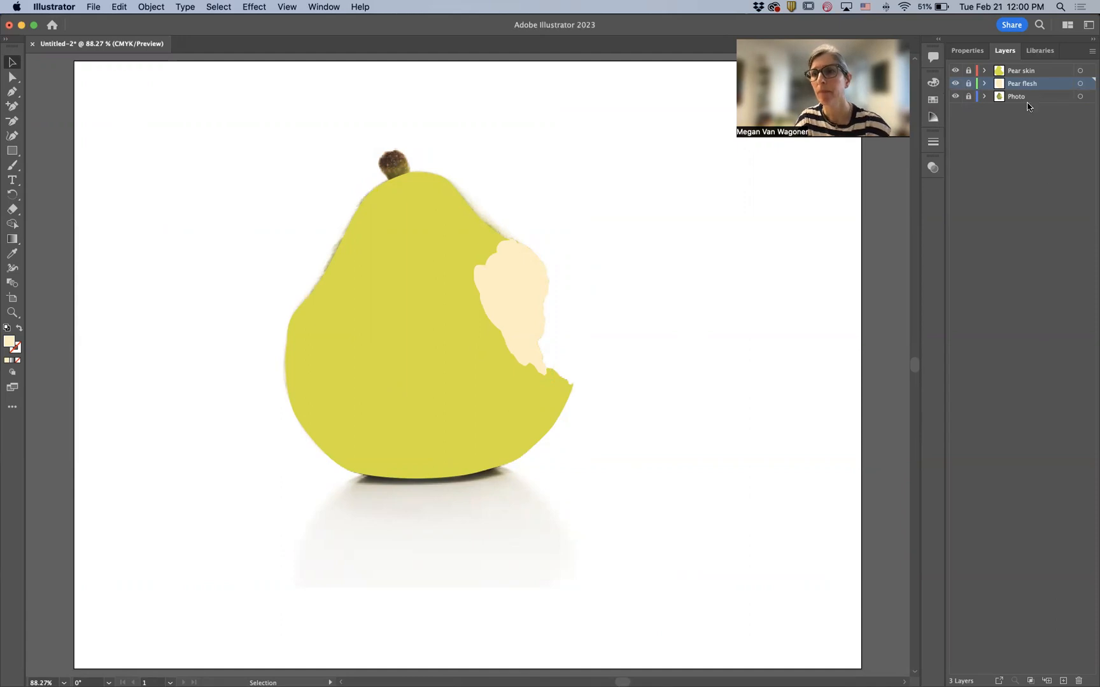
- Create a new top layer named Stem and hide the Pear skin layer
{"action": "key", "text": "super+l"}
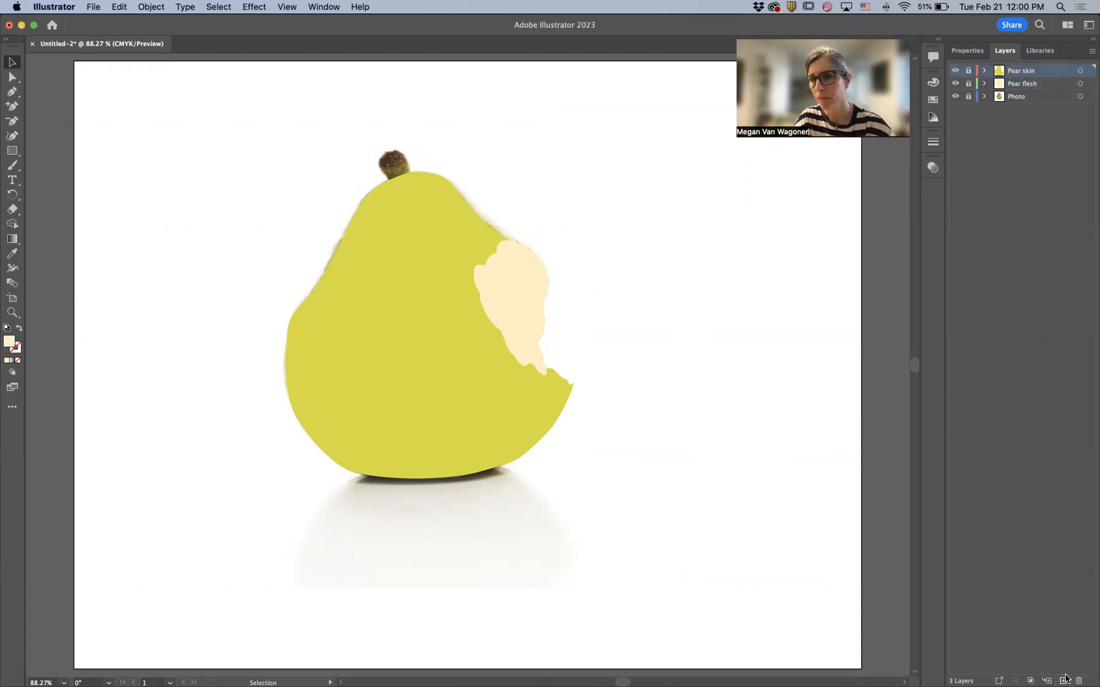
{"action": "double_click", "coordinate": [1018, 71]}
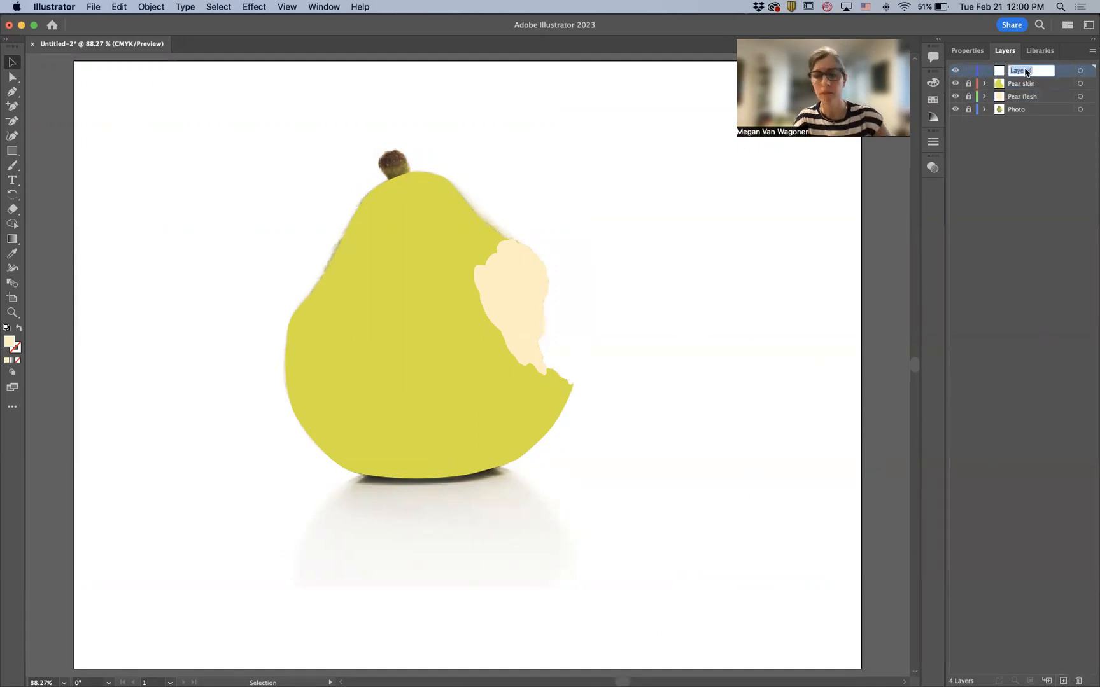
{"action": "type", "text": "Ste"}
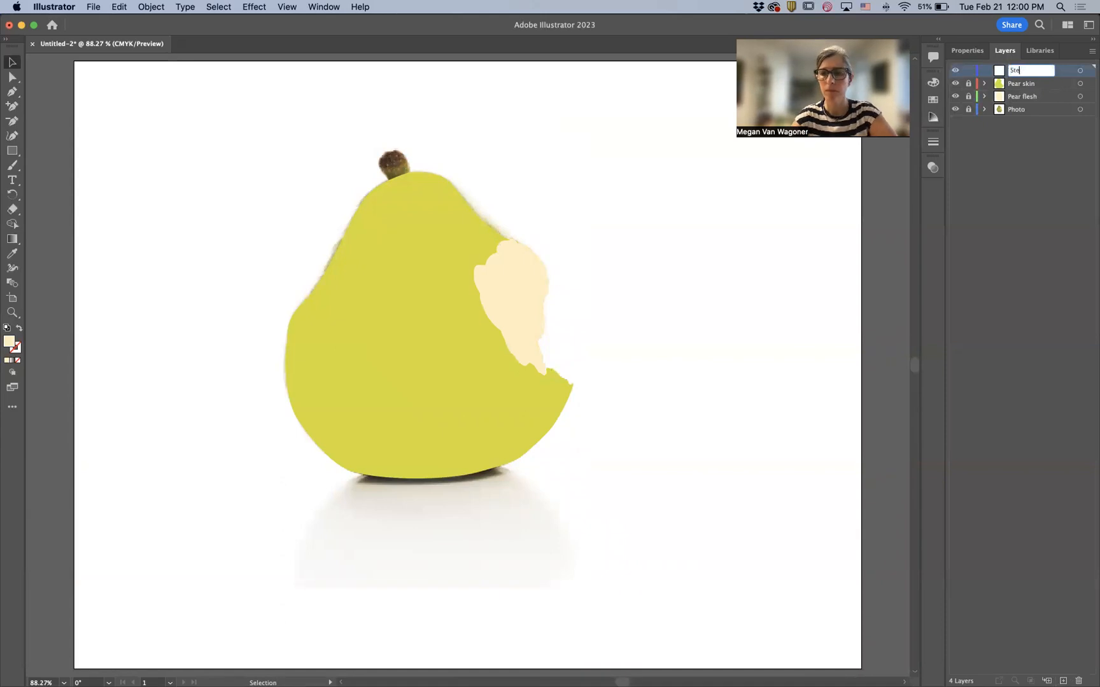
{"action": "type", "text": "m"}
{"action": "key", "text": "Return"}
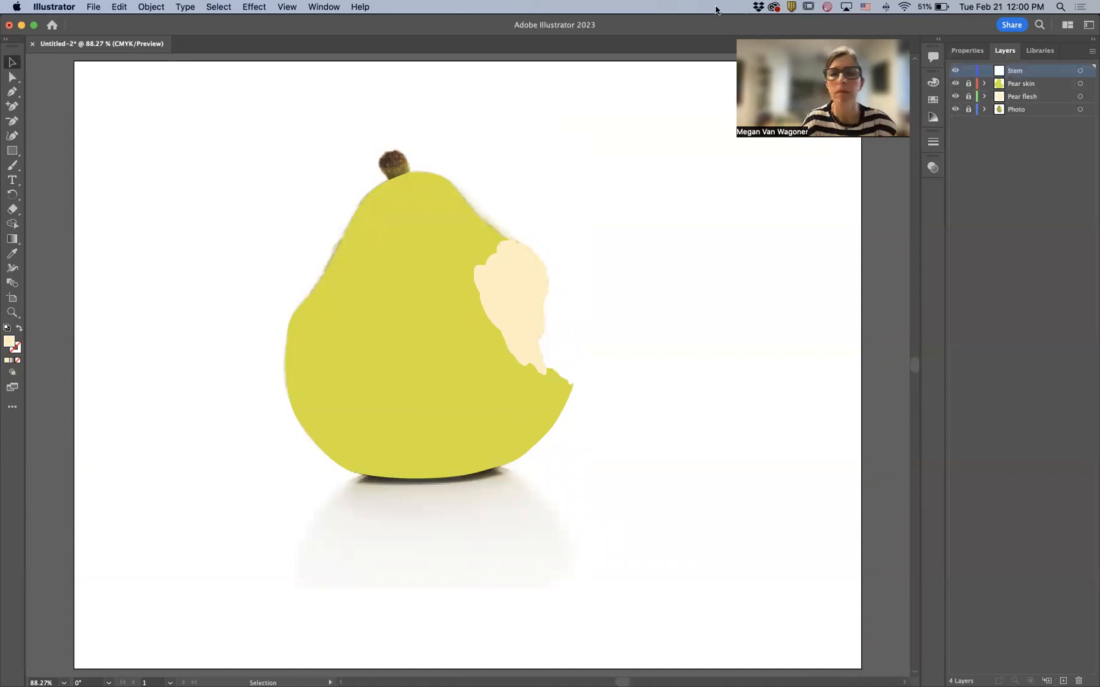
{"action": "left_click", "coordinate": [955, 84]}
- Start a Pen path on the Stem layer at the stem's base, placing anchors up its right edge
{"action": "left_click", "coordinate": [12, 312]}
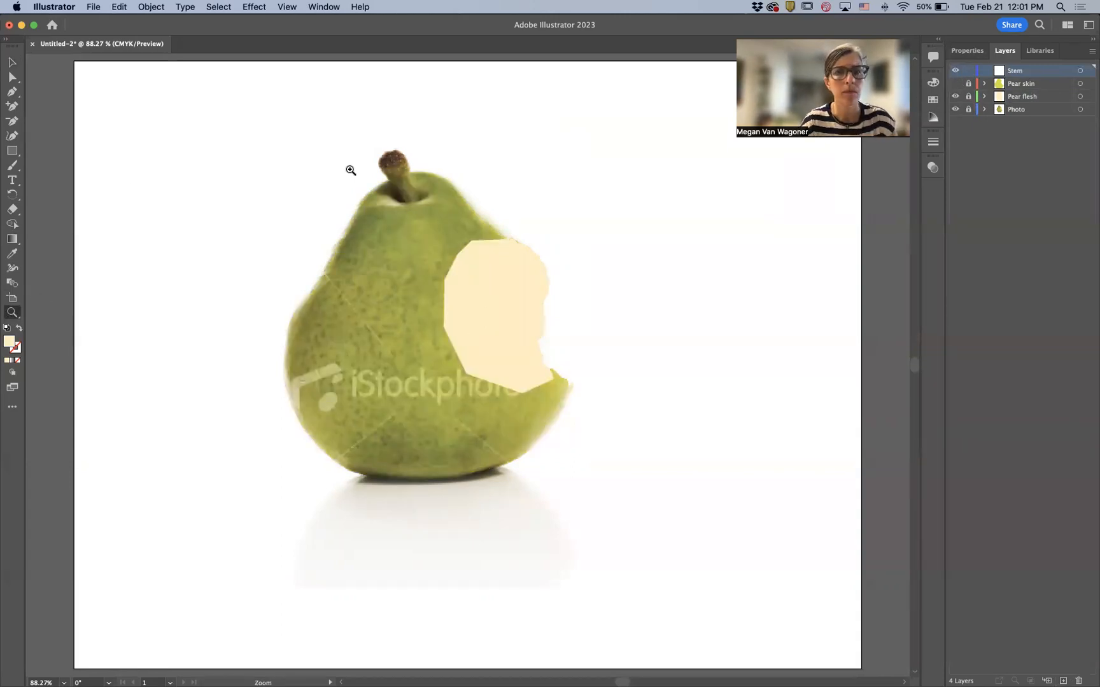
{"action": "left_click", "coordinate": [413, 184]}
{"action": "left_click_drag", "start_coordinate": [413, 184], "coordinate": [451, 269]}
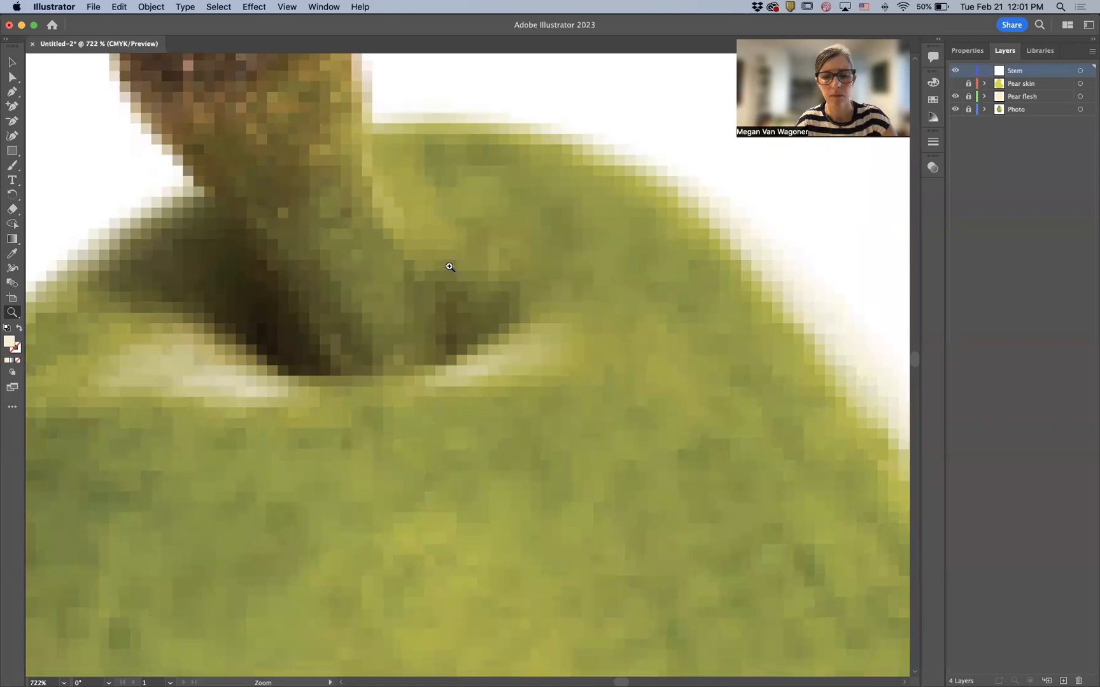
{"action": "key", "text": "p"}
{"action": "key", "text": "space"}
{"action": "left_click_drag", "start_coordinate": [400, 246], "coordinate": [536, 395]}
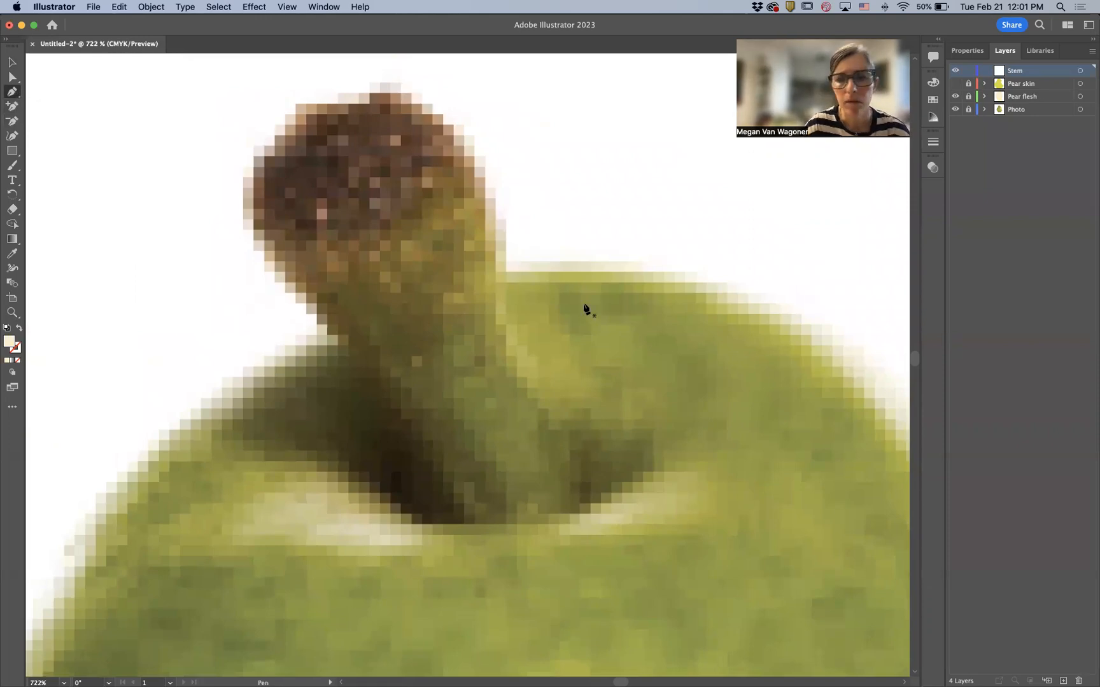
{"action": "left_click", "coordinate": [592, 487]}
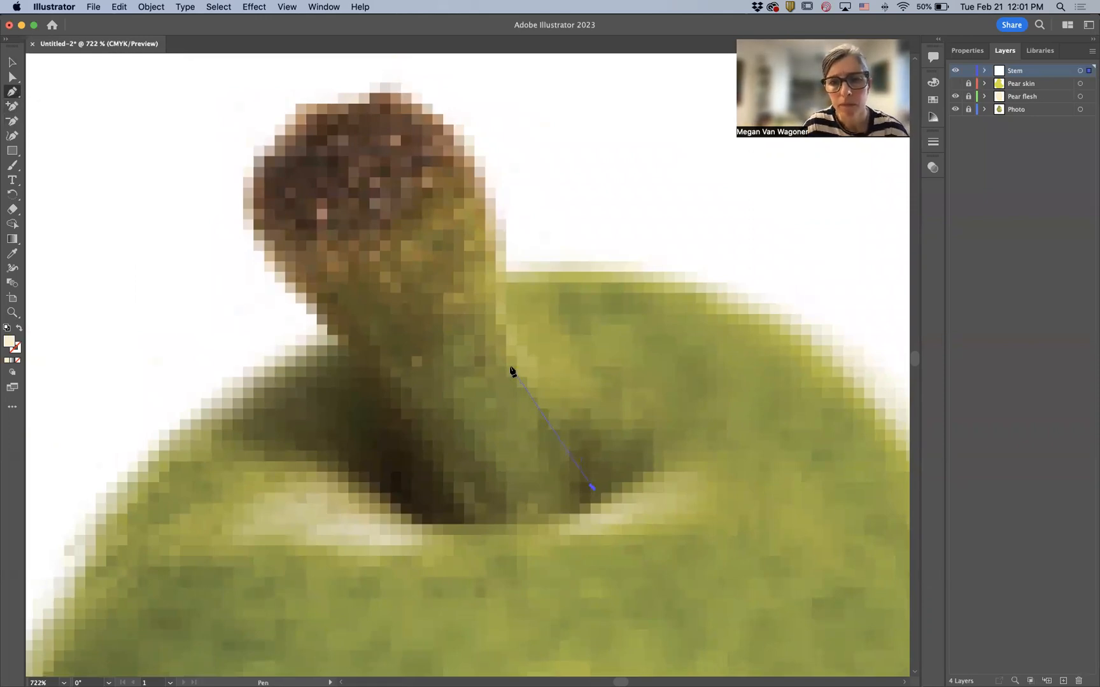
{"action": "left_click", "coordinate": [502, 340]}
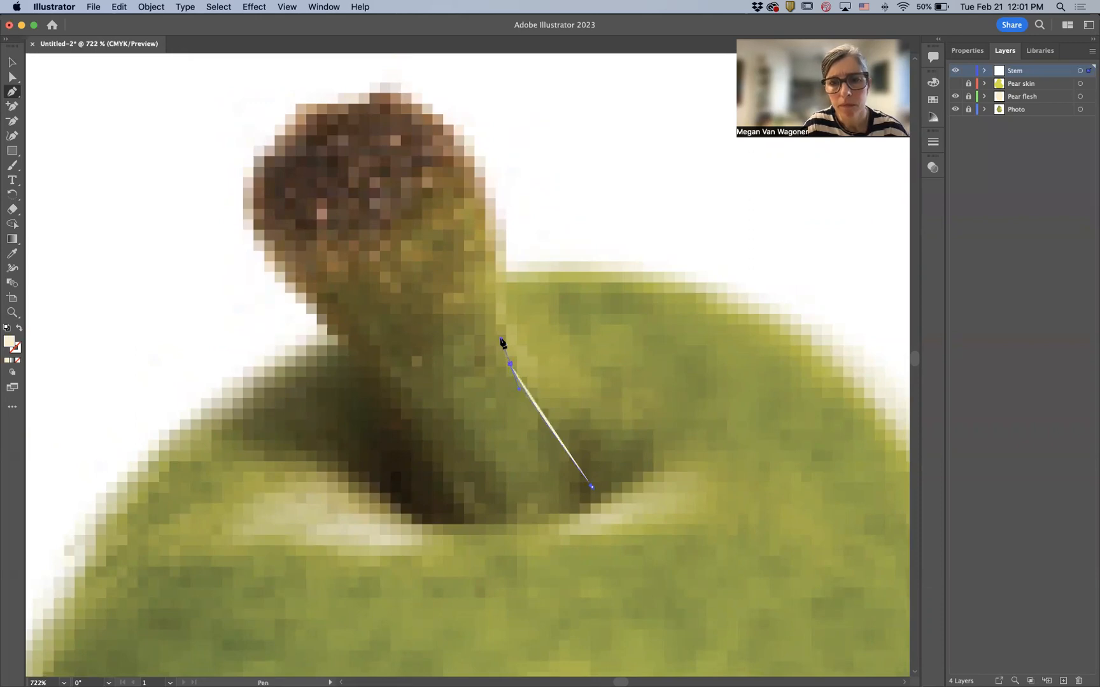
{"action": "left_click", "coordinate": [495, 268]}
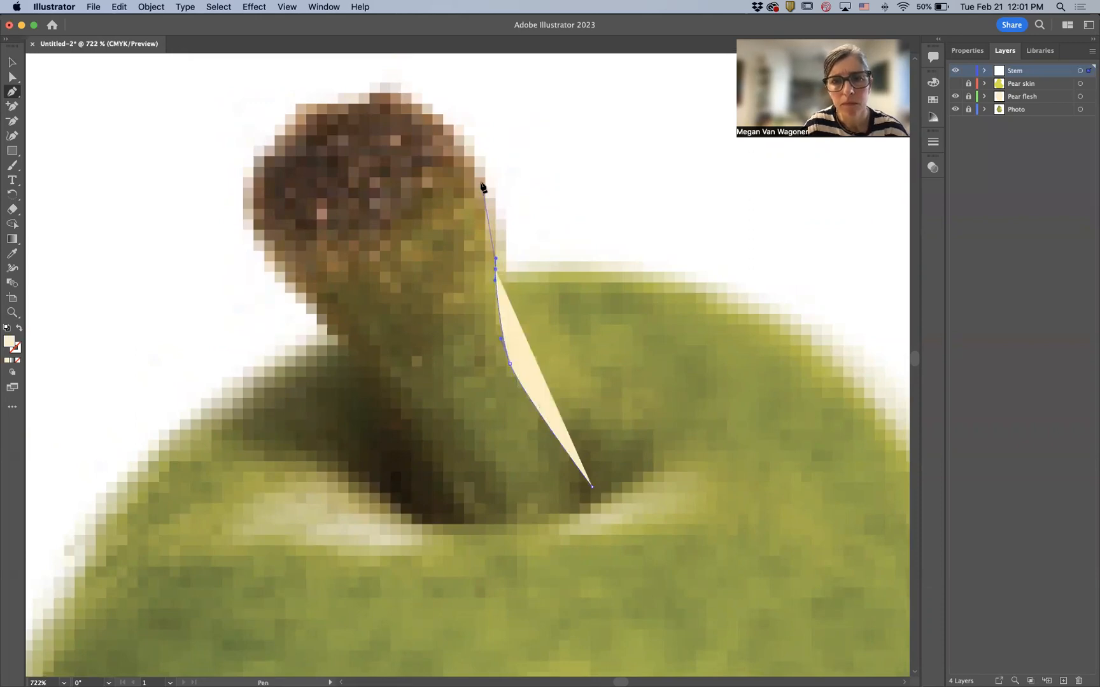
{"action": "left_click_drag", "start_coordinate": [478, 178], "coordinate": [470, 166]}
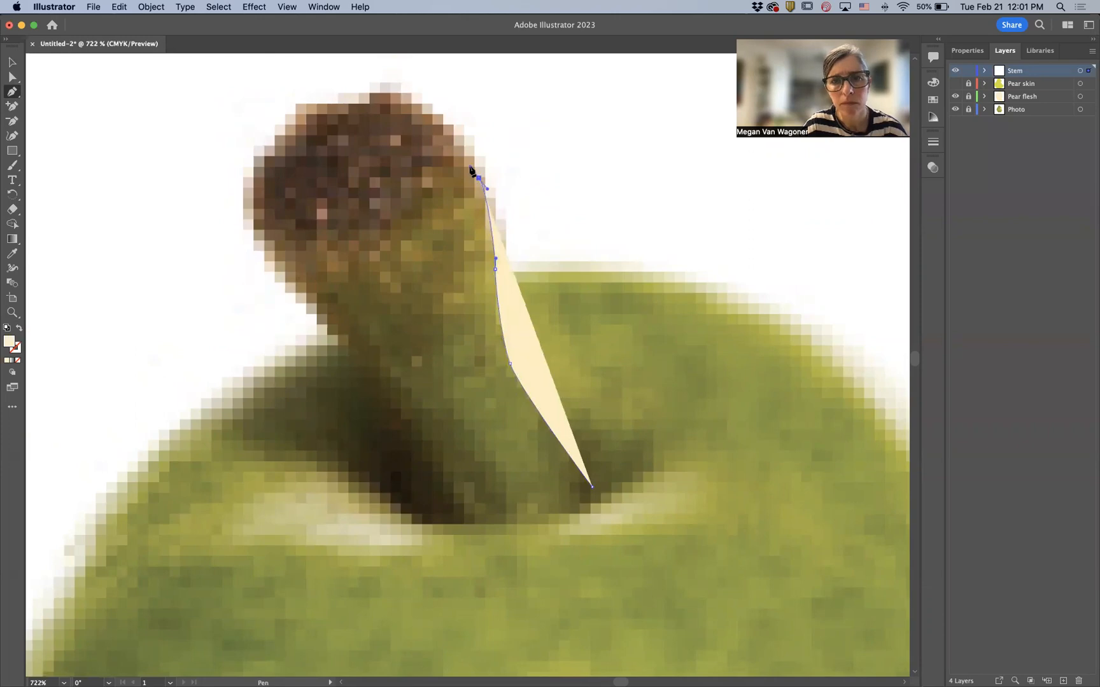
- Continue the stem path with anchors around the stem's rounded top and down its left edge
{"action": "left_click", "coordinate": [414, 106]}
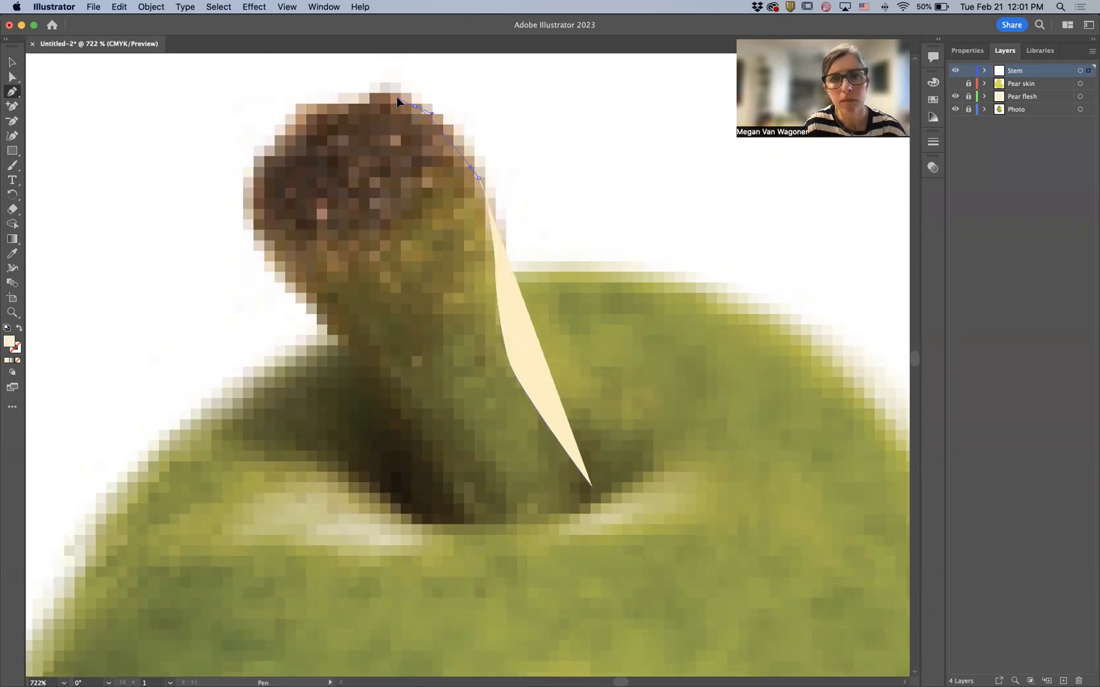
{"action": "left_click", "coordinate": [388, 94]}
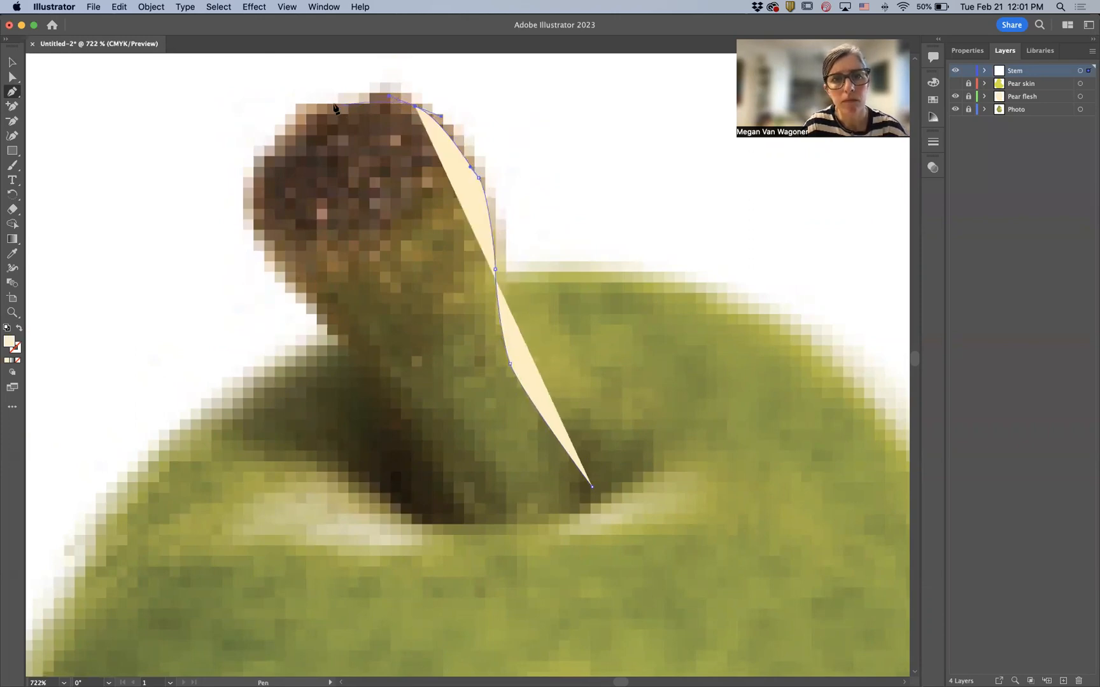
{"action": "left_click_drag", "start_coordinate": [360, 94], "coordinate": [350, 103]}
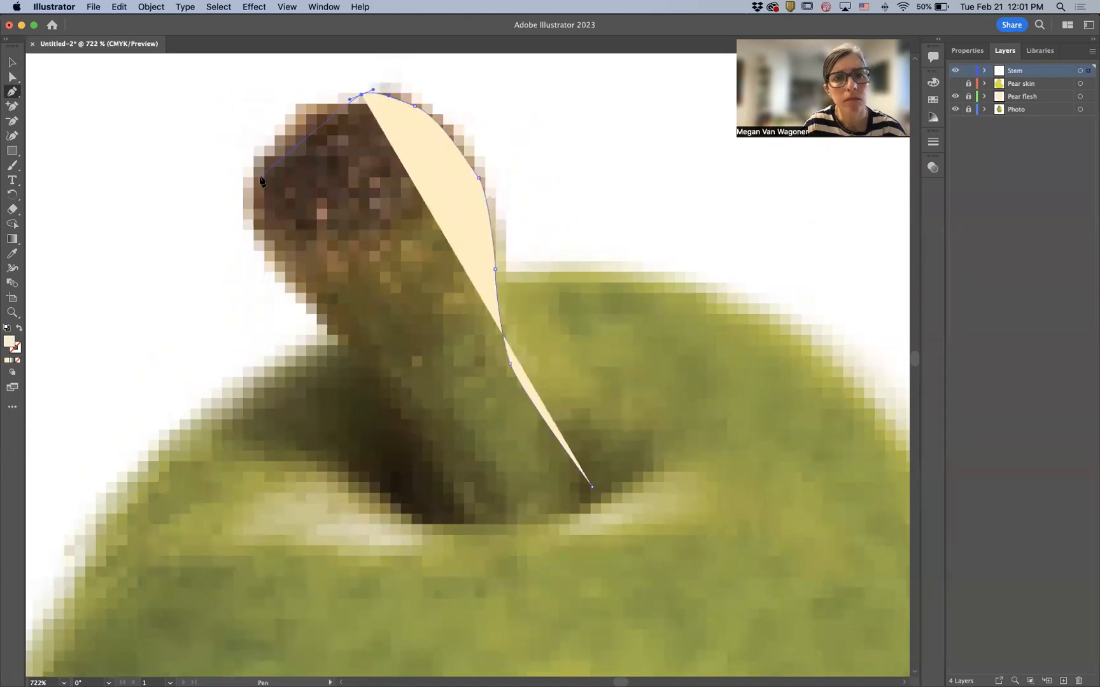
{"action": "left_click_drag", "start_coordinate": [256, 178], "coordinate": [278, 257]}
{"action": "left_click_drag", "start_coordinate": [341, 338], "coordinate": [357, 344]}
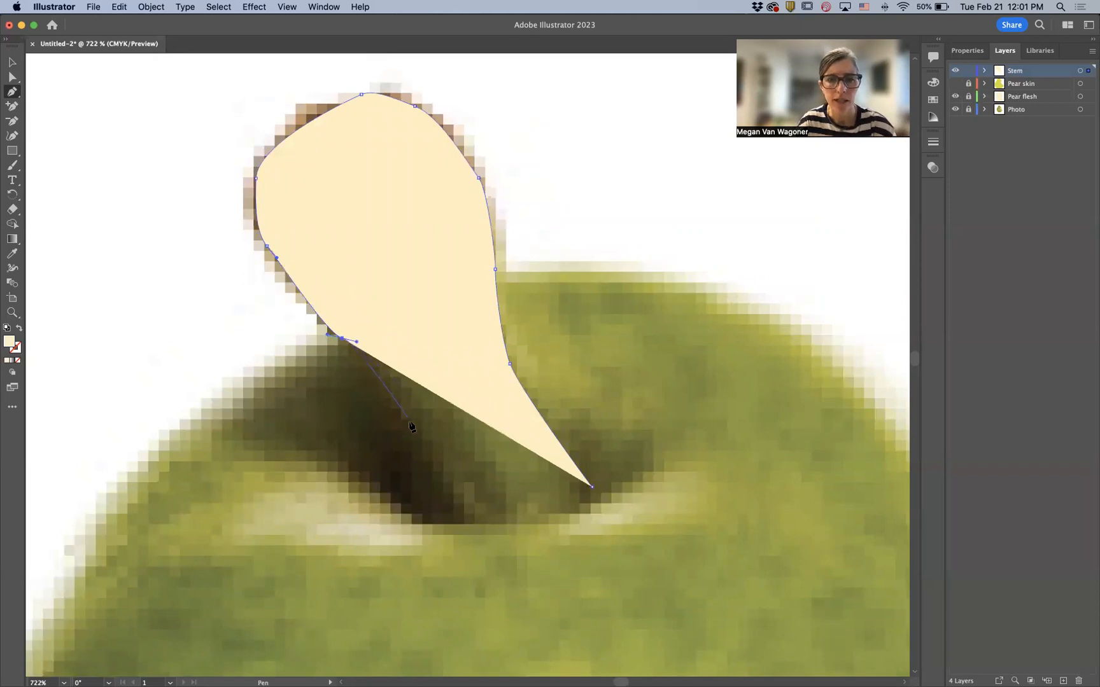
- Trace down the stem's left side and along its base, undoing two stray anchors, and close the stem path
{"action": "left_click_drag", "start_coordinate": [409, 434], "coordinate": [421, 455]}
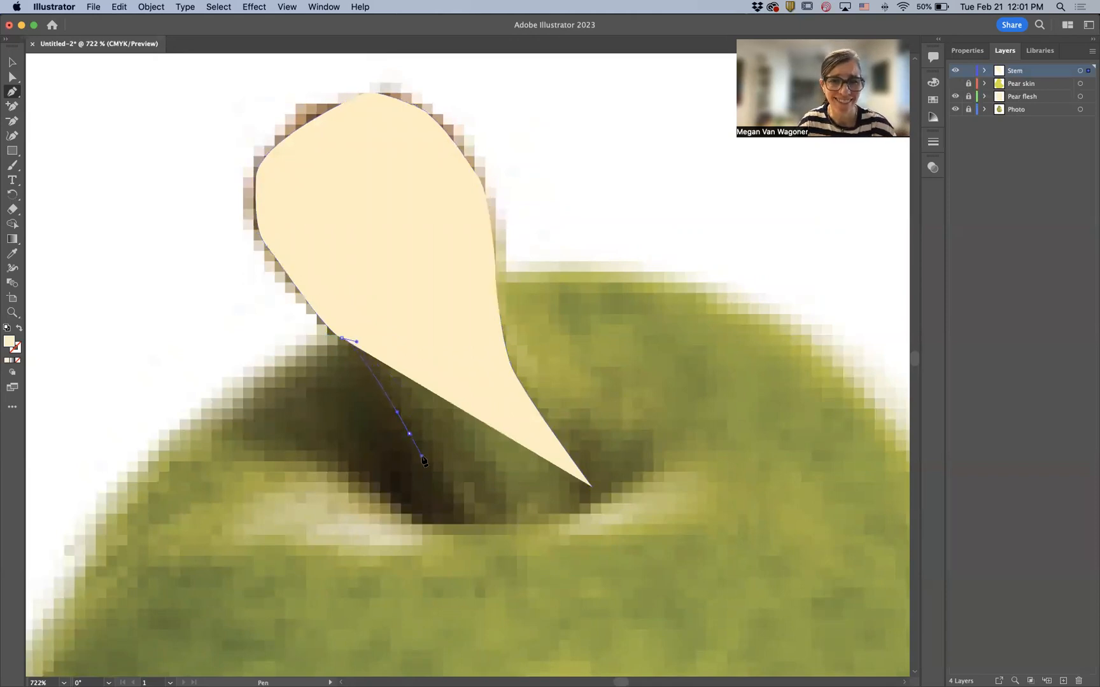
{"action": "left_click", "coordinate": [442, 507]}
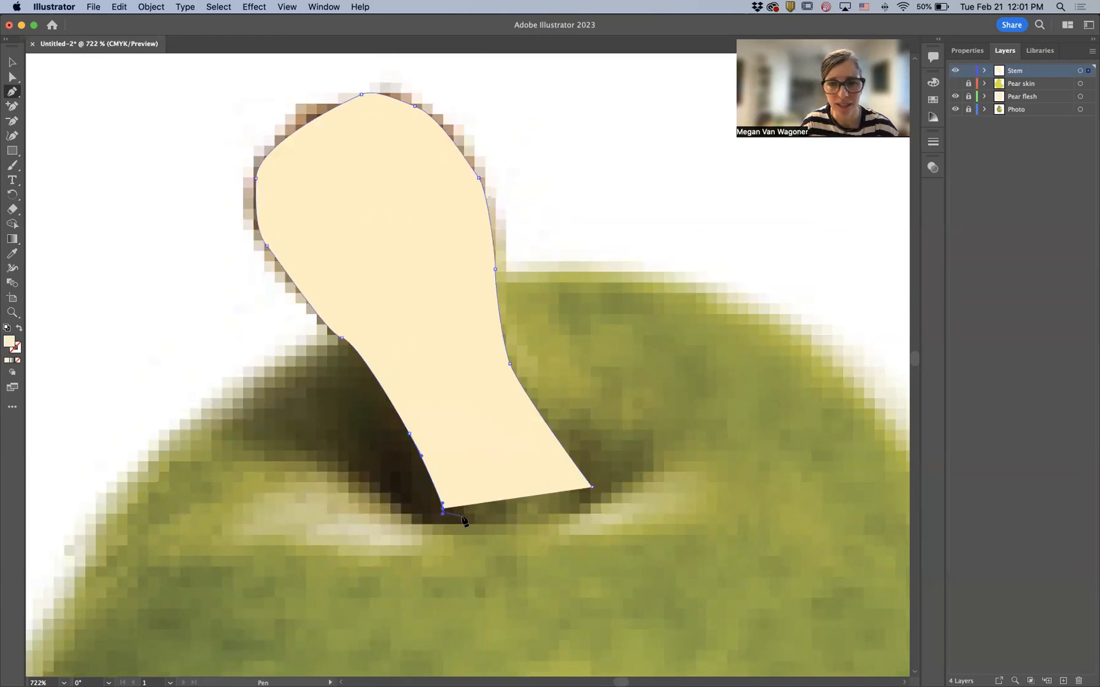
{"action": "left_click_drag", "start_coordinate": [499, 522], "coordinate": [515, 514]}
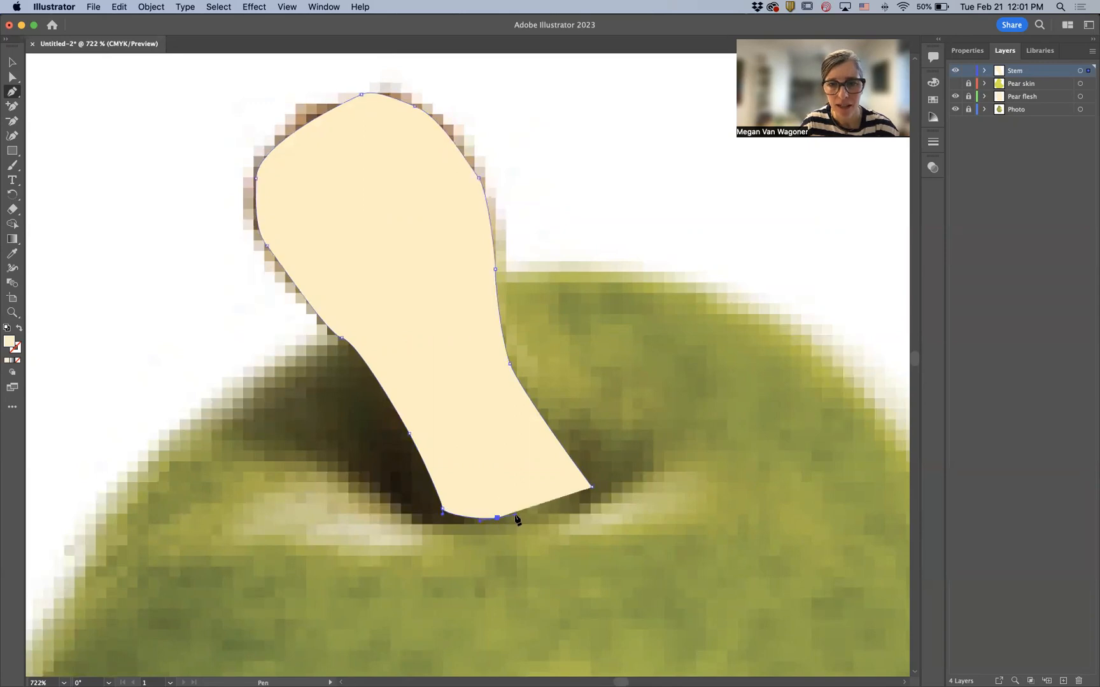
{"action": "left_click", "coordinate": [558, 511]}
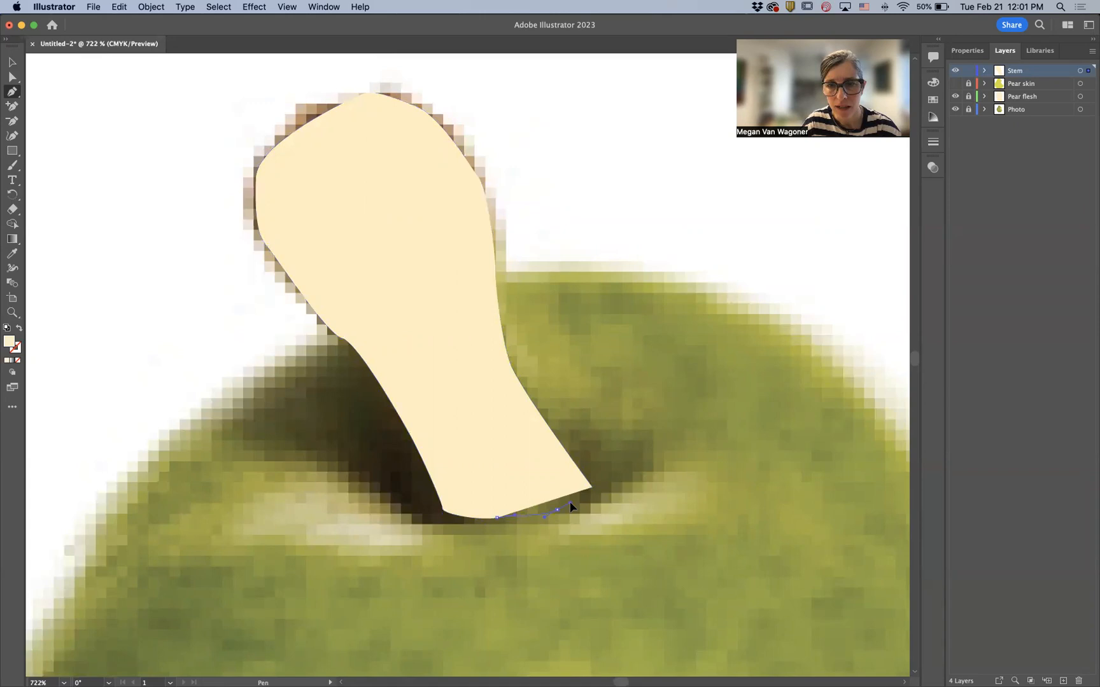
{"action": "mouse_move", "coordinate": [570, 504]}
{"action": "left_mouse_down"}
{"action": "mouse_move", "coordinate": [537, 508]}
{"action": "mouse_move", "coordinate": [559, 508]}
{"action": "left_mouse_up"}
{"action": "key", "text": "super+z"}
{"action": "key", "text": "super+z"}
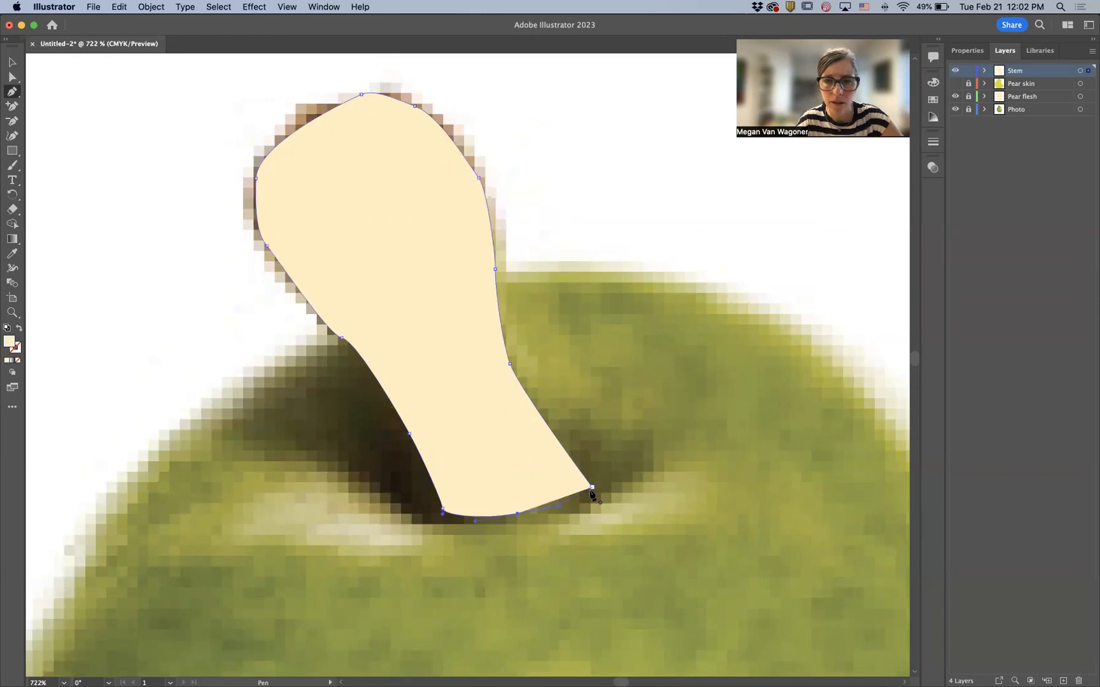
{"action": "left_click", "coordinate": [592, 488]}
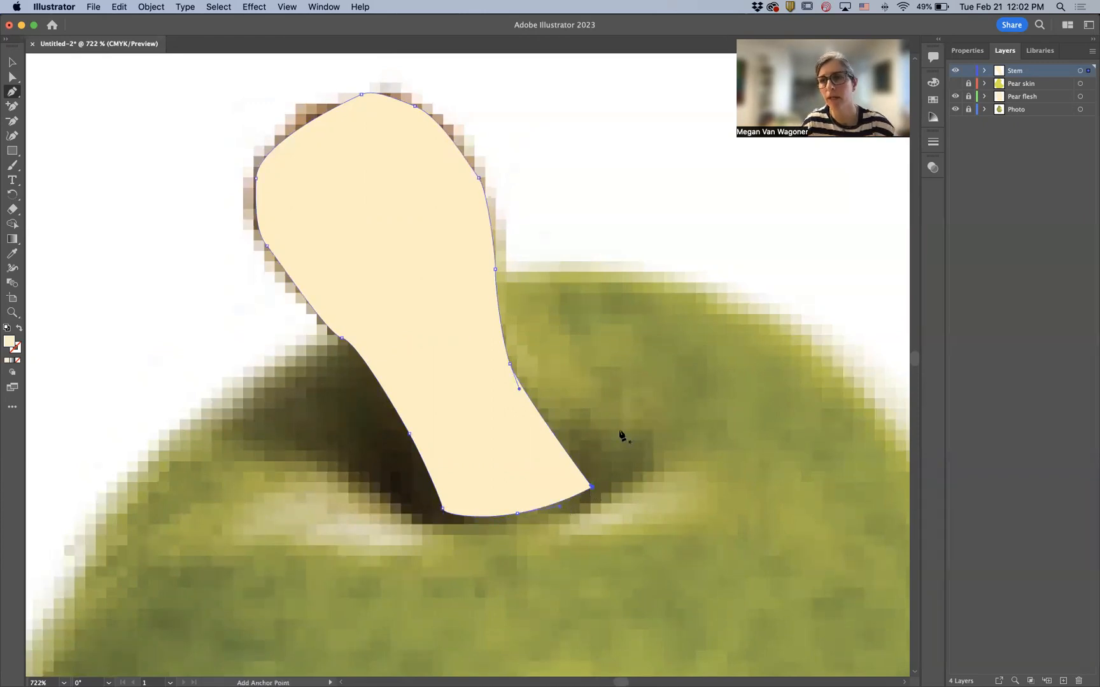
- Clear the stem shape's fill, then fill it with a brown sampled from the stem photo using the Eyedropper
{"action": "left_click", "coordinate": [965, 54]}
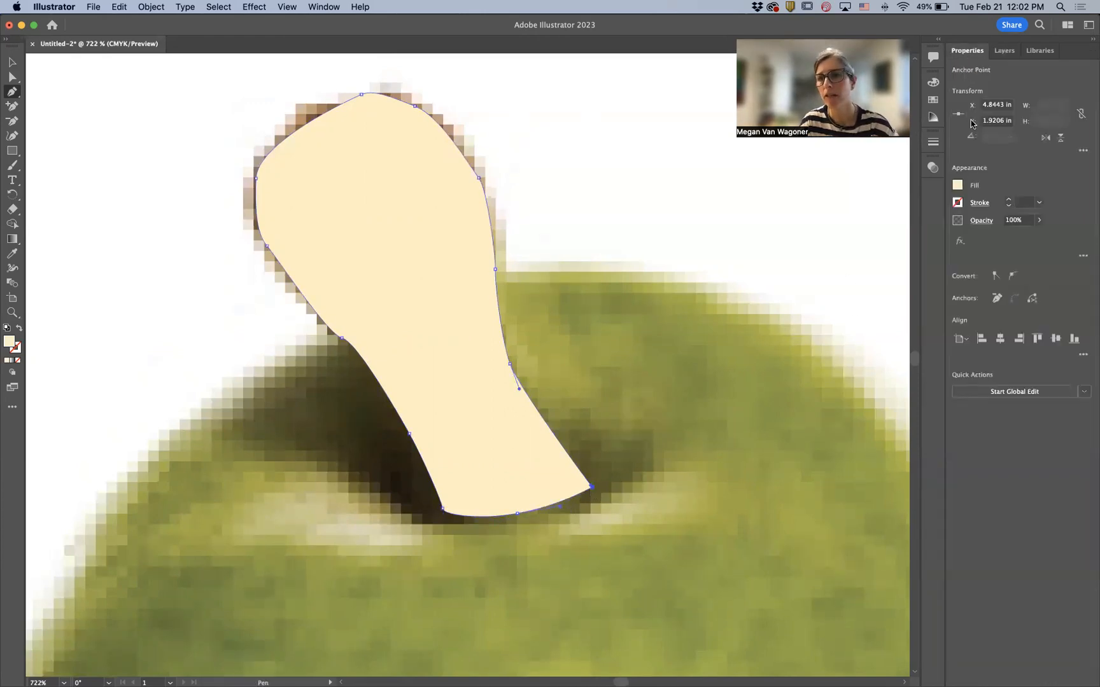
{"action": "left_click", "coordinate": [958, 185]}
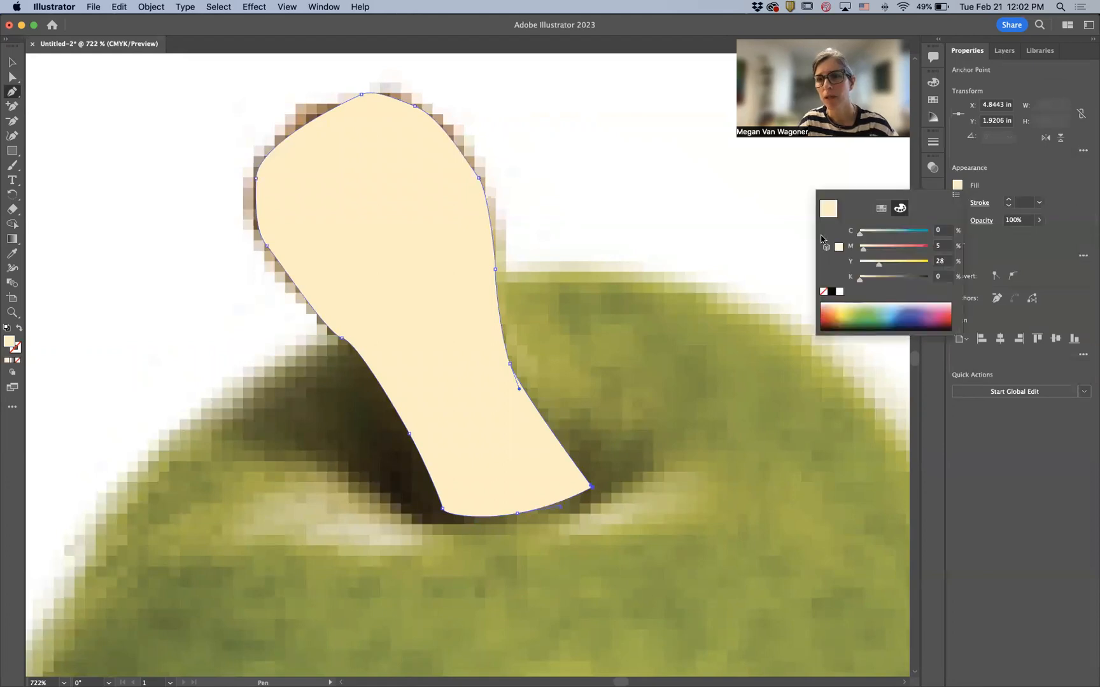
{"action": "left_click", "coordinate": [824, 291]}
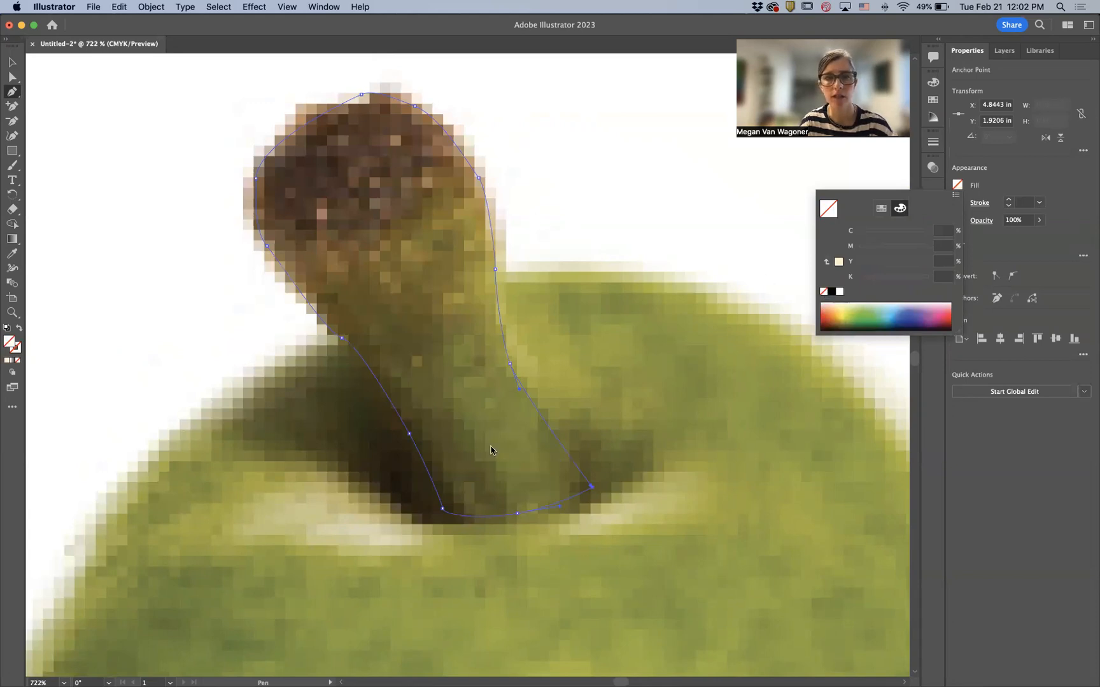
{"action": "left_click", "coordinate": [14, 256]}
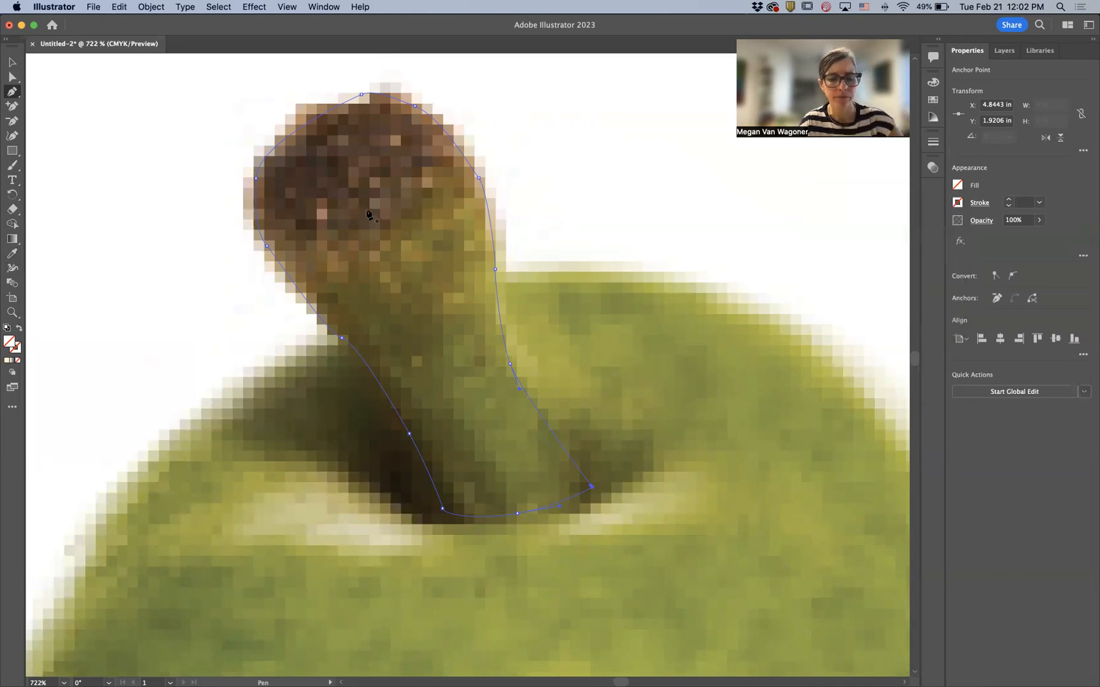
{"action": "left_click", "coordinate": [12, 253]}
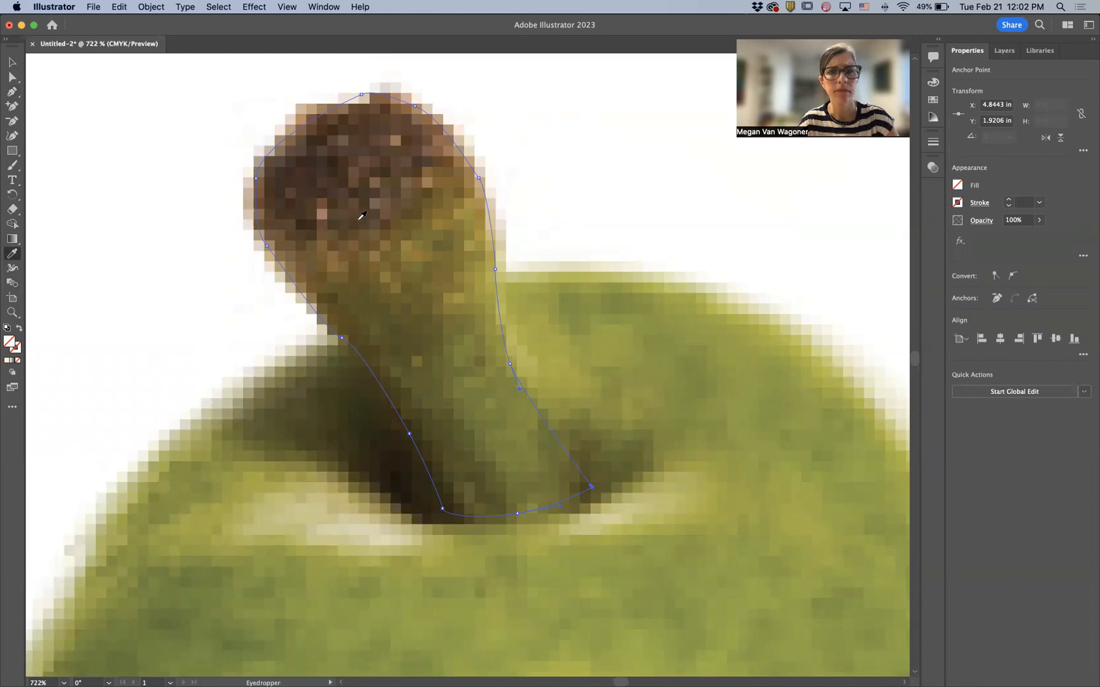
{"action": "left_click", "coordinate": [368, 183]}
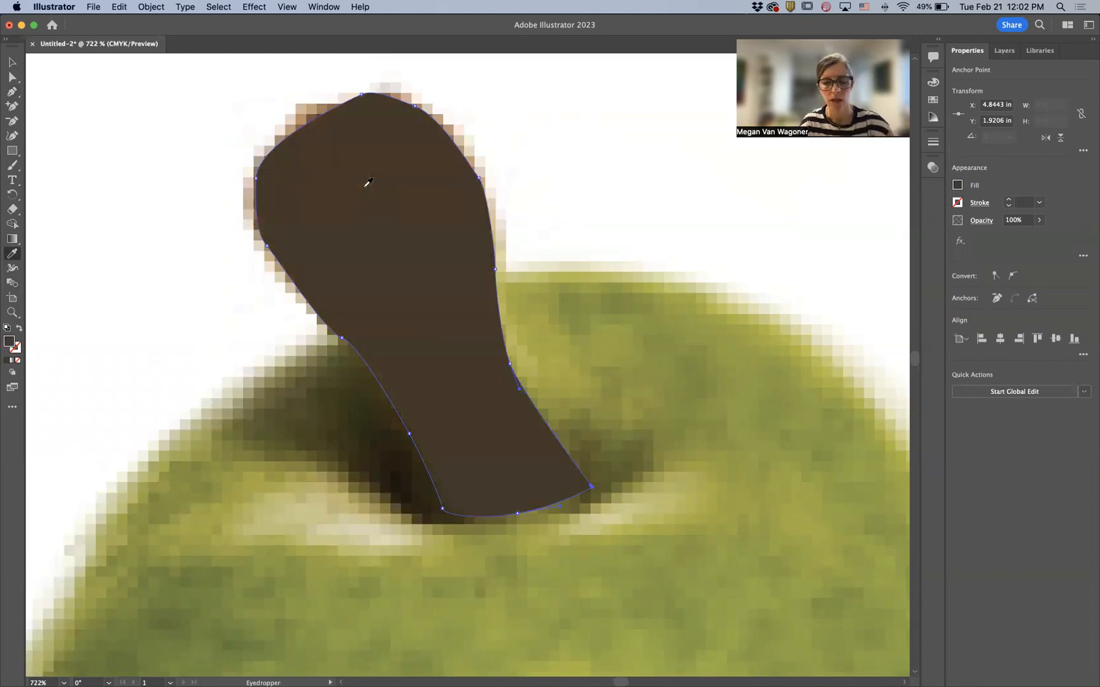
{"action": "key", "text": "super+z"}
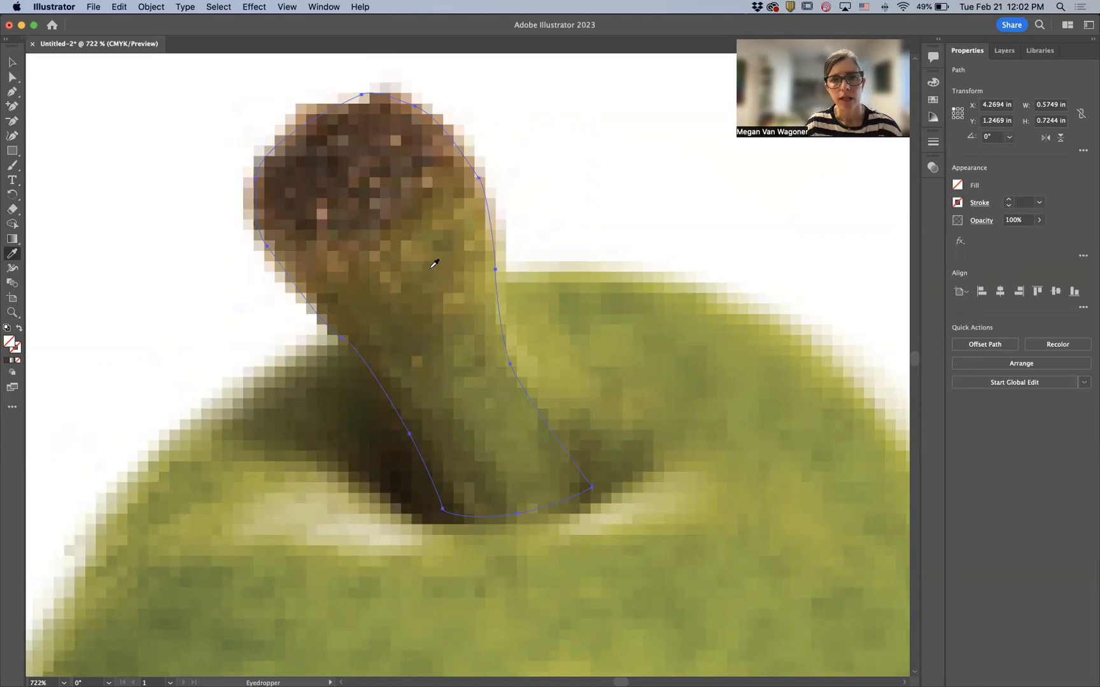
{"action": "left_click", "coordinate": [411, 176]}
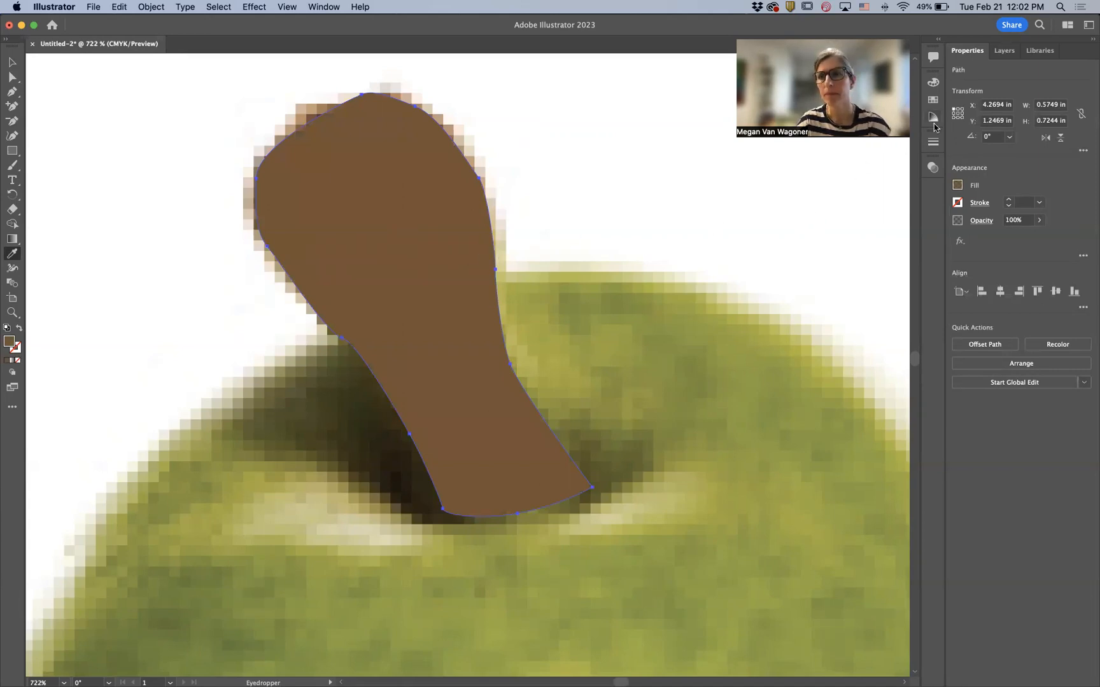
- Toggle the Pear skin and Stem layers' visibility to compare the stem against the pear
{"action": "left_click", "coordinate": [1007, 51]}
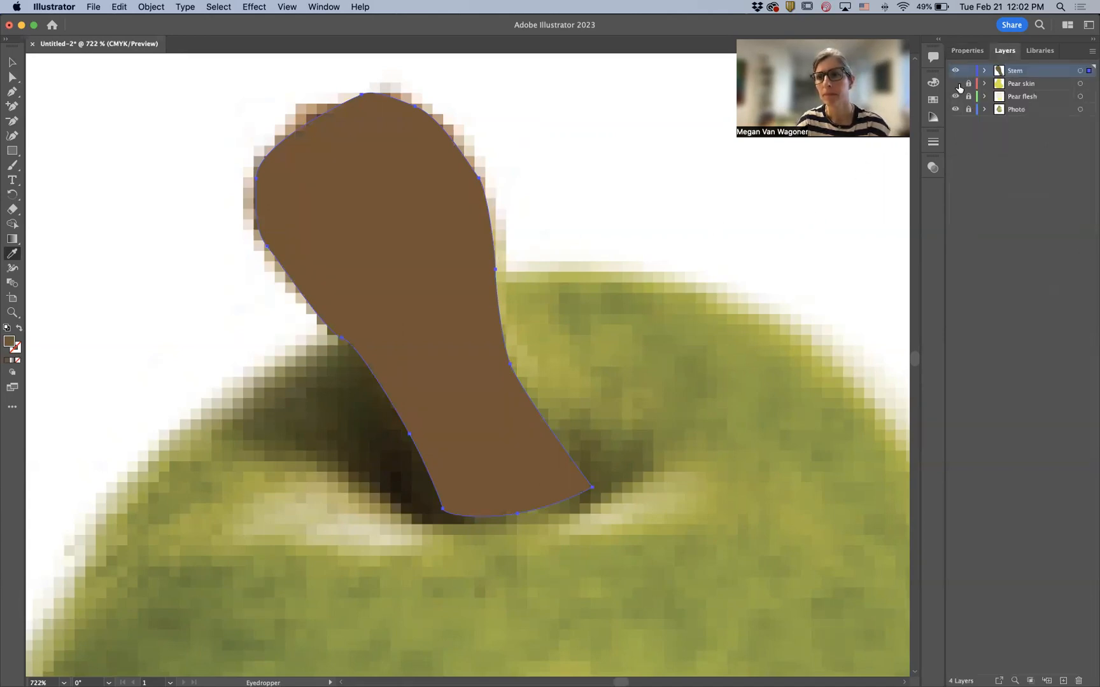
{"action": "left_click", "coordinate": [956, 84]}
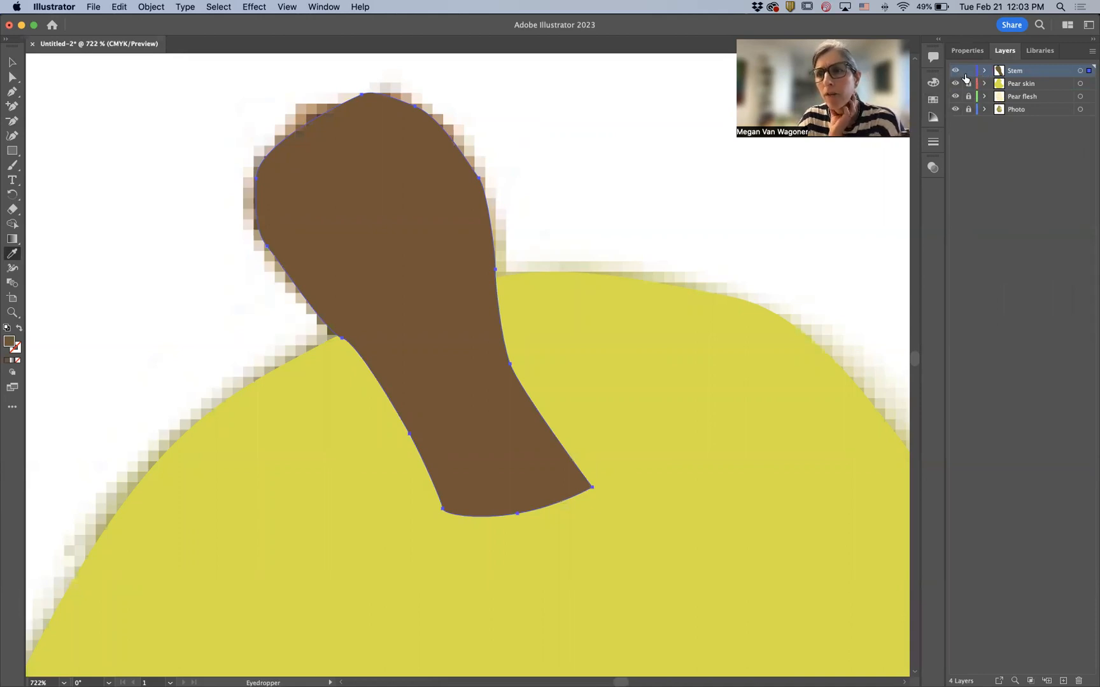
{"action": "left_click", "coordinate": [968, 84]}
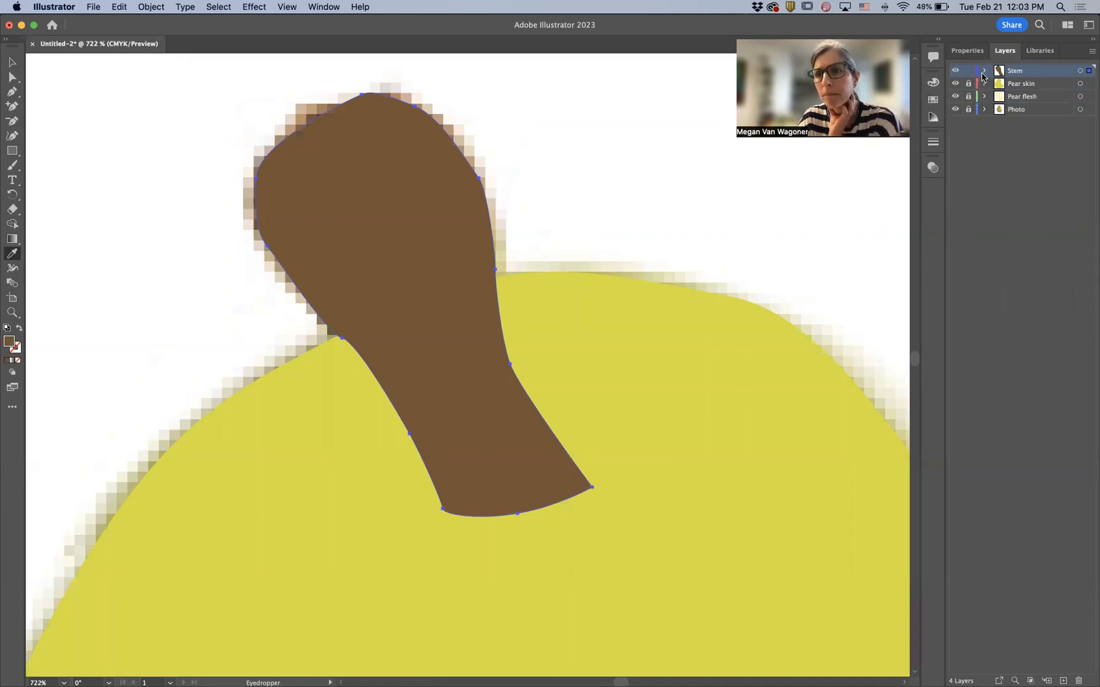
{"action": "left_click", "coordinate": [954, 71]}
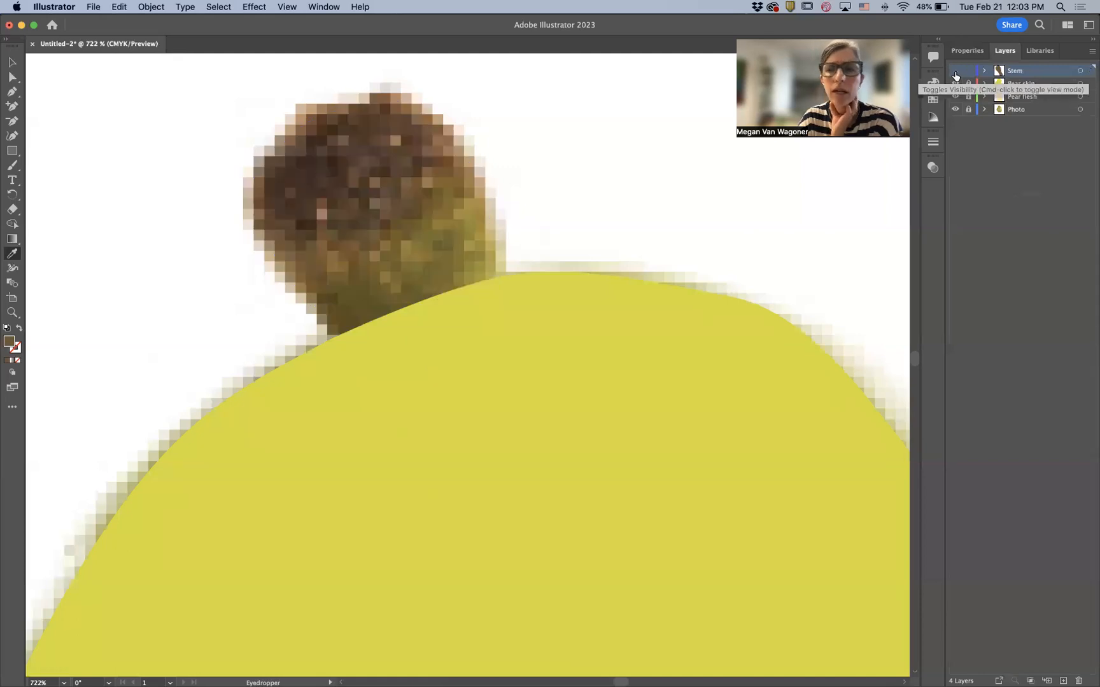
{"action": "left_click", "coordinate": [955, 84]}
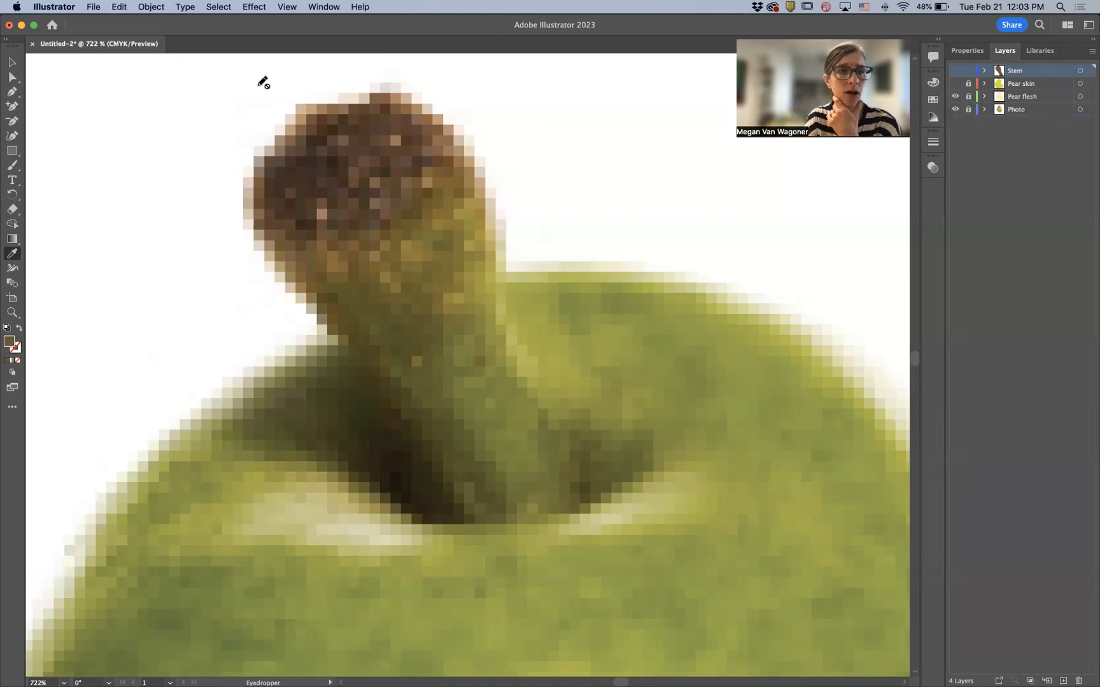
- Select the Pen tool, show and expand the Stem layer, and hide the stem path
{"action": "left_click", "coordinate": [17, 90]}
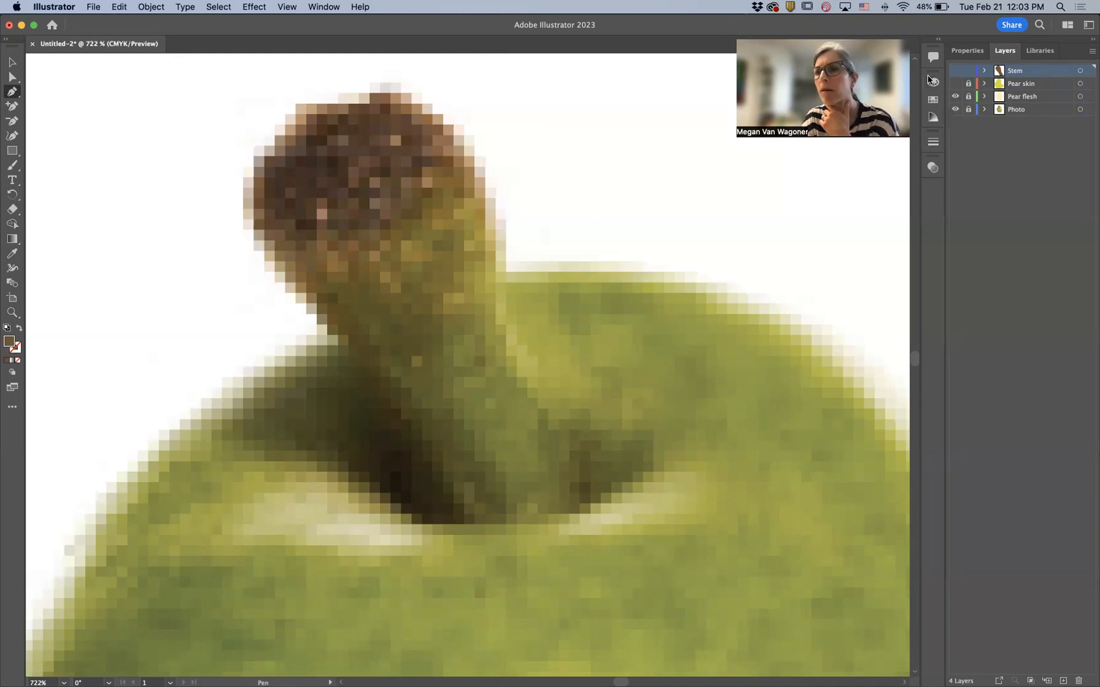
{"action": "left_click", "coordinate": [955, 72]}
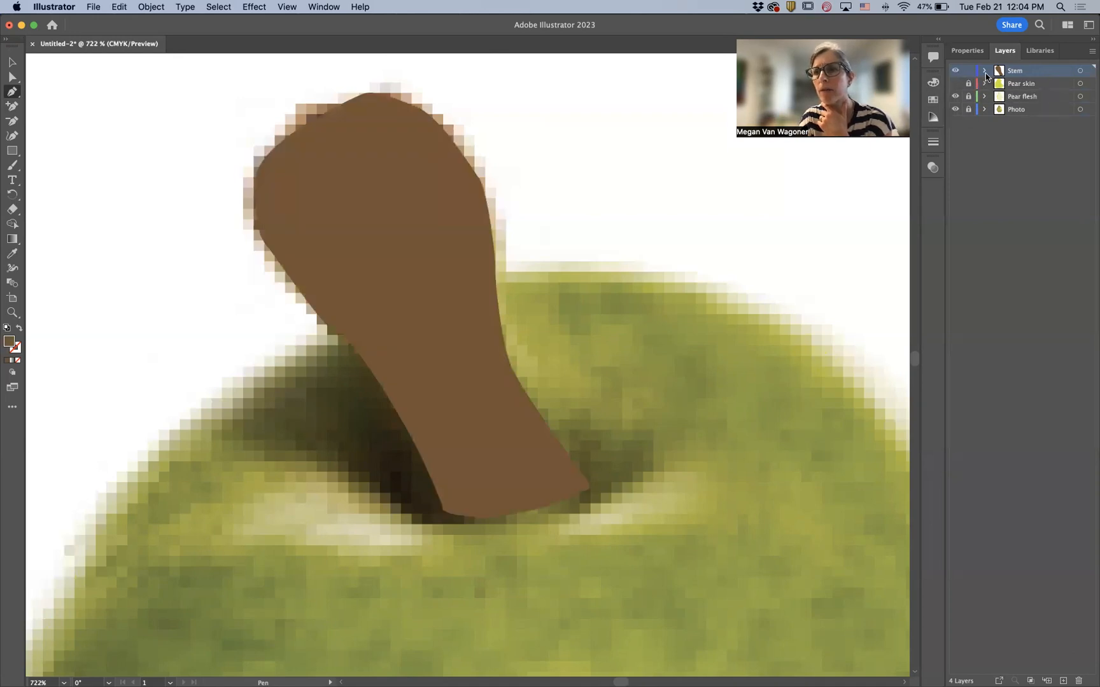
{"action": "left_click", "coordinate": [984, 71]}
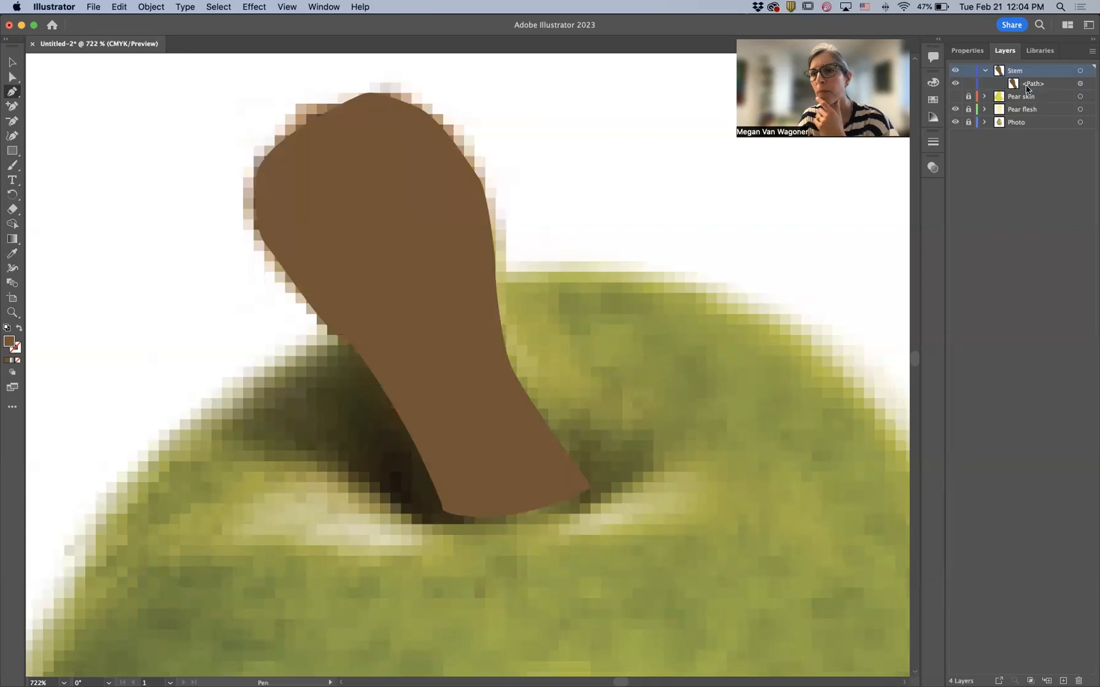
{"action": "left_click", "coordinate": [954, 85]}
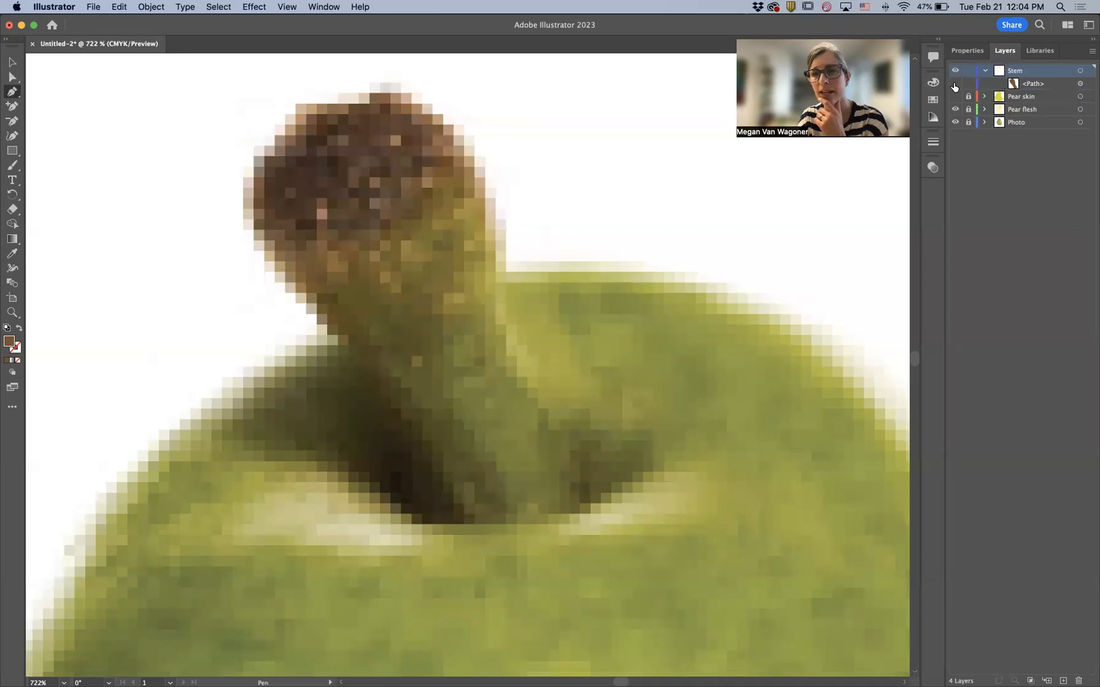
{"action": "left_click", "coordinate": [955, 86]}
{"action": "left_click", "coordinate": [955, 85]}
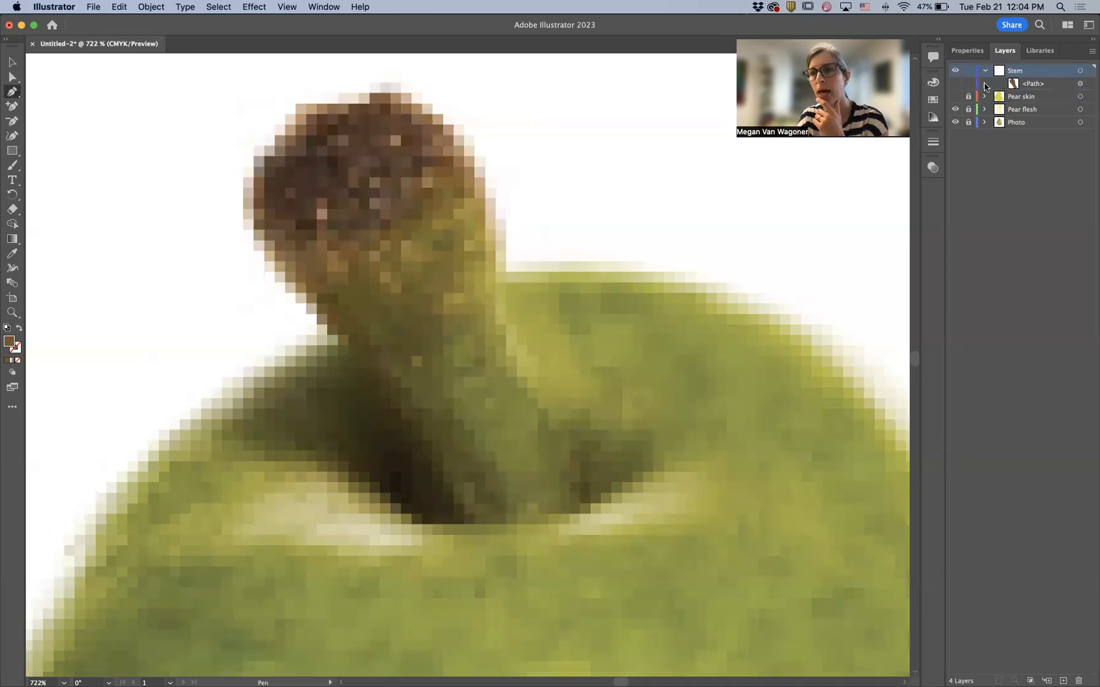
- Trace a second closed Pen shape around the stem's cap on the Stem layer
{"action": "left_click", "coordinate": [436, 171]}
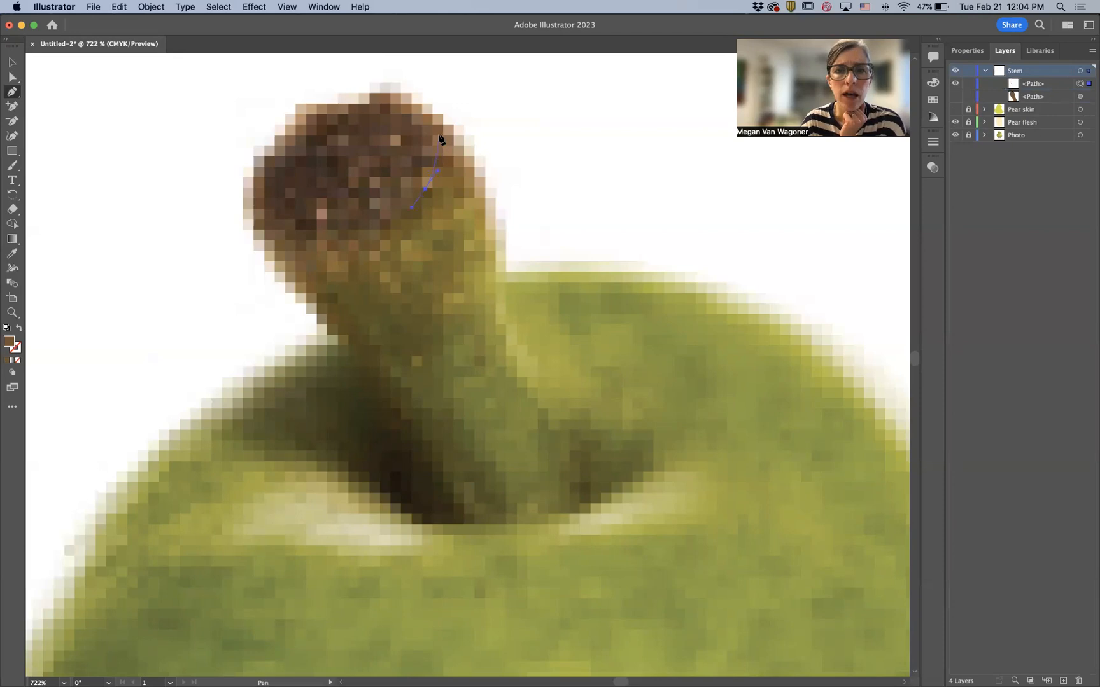
{"action": "left_click", "coordinate": [437, 136]}
{"action": "left_click", "coordinate": [408, 104]}
{"action": "left_click_drag", "start_coordinate": [332, 125], "coordinate": [321, 131]}
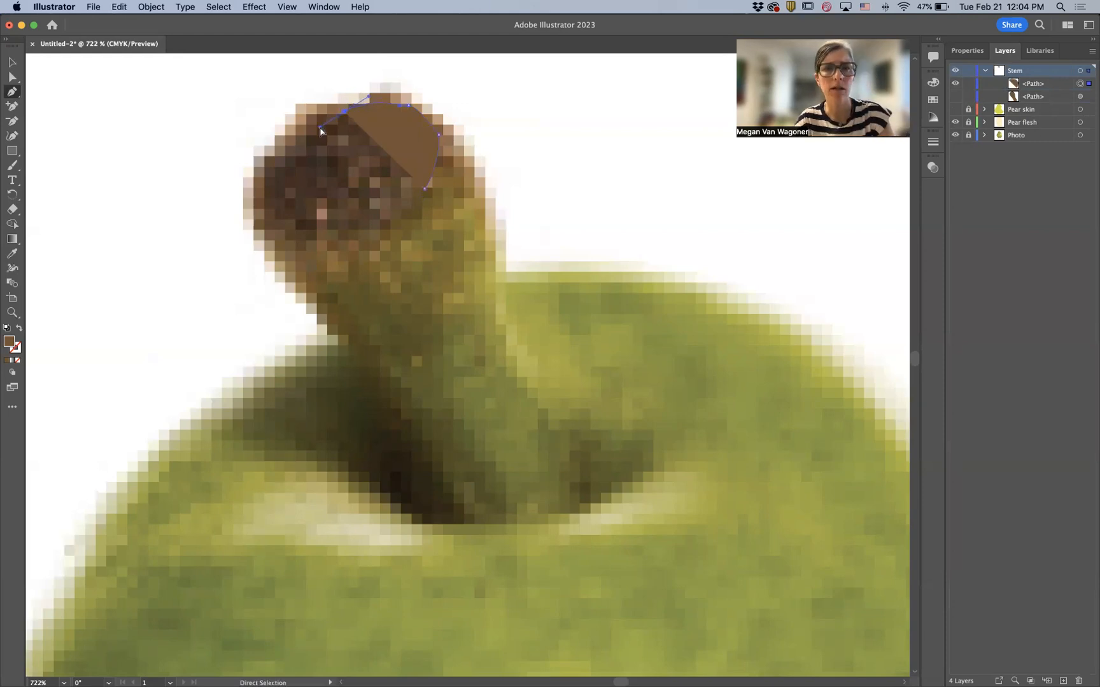
{"action": "key", "text": "super+z"}
{"action": "key", "text": "super+z"}
{"action": "left_click_drag", "start_coordinate": [390, 95], "coordinate": [362, 96]}
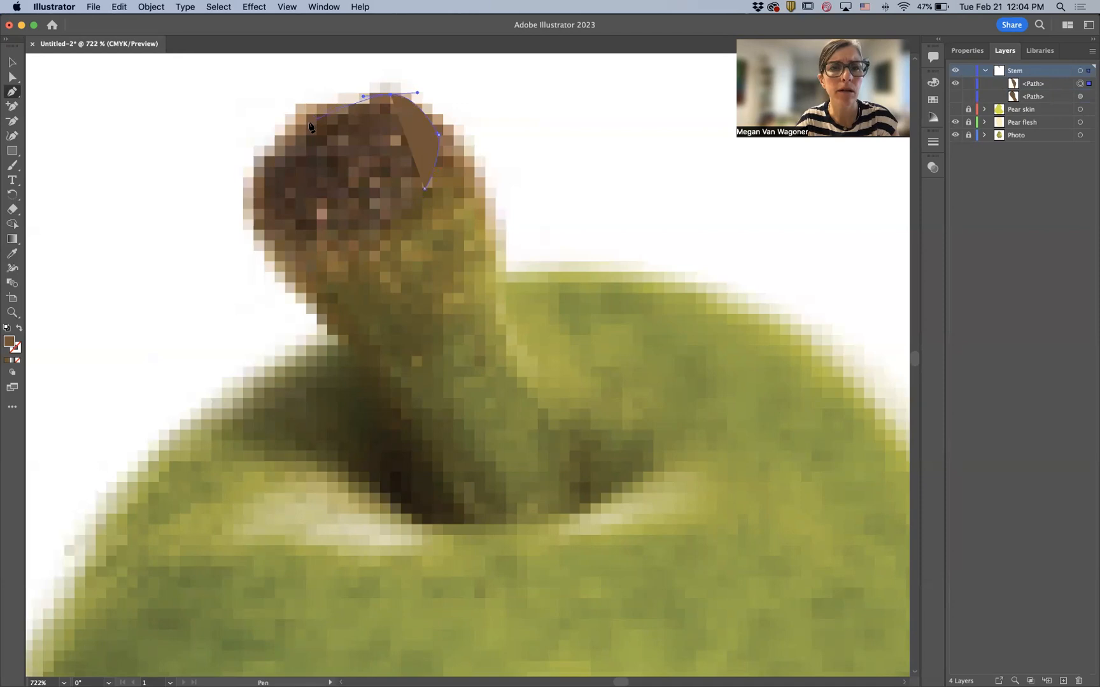
{"action": "left_click_drag", "start_coordinate": [305, 116], "coordinate": [289, 130]}
{"action": "left_click_drag", "start_coordinate": [254, 171], "coordinate": [310, 247]}
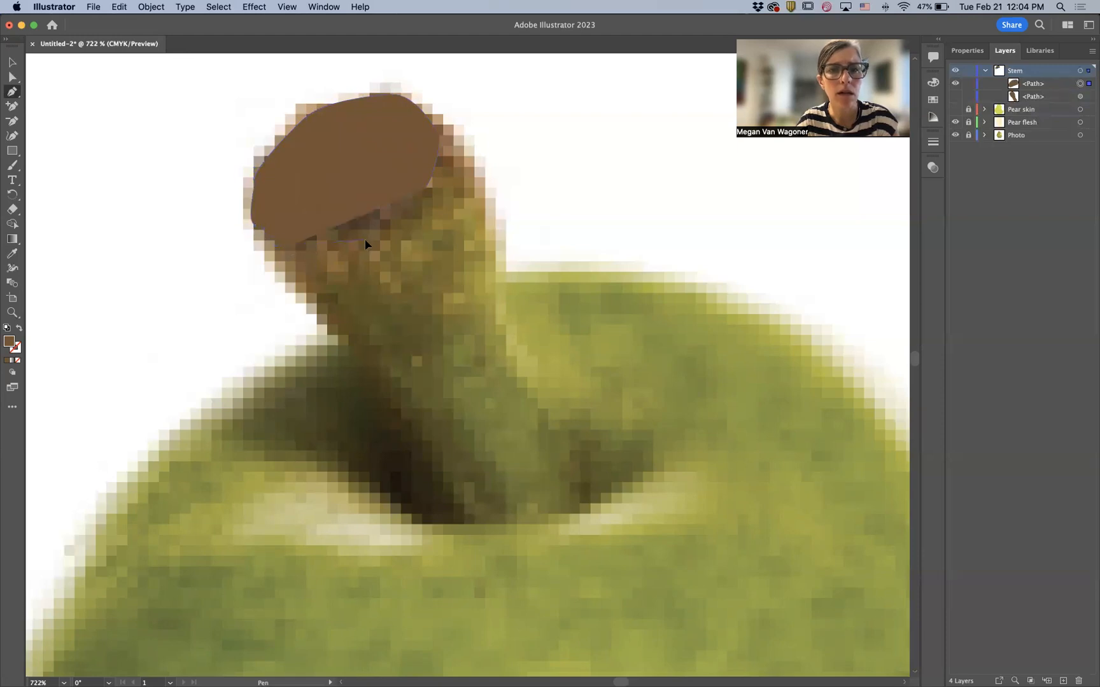
{"action": "left_click_drag", "start_coordinate": [375, 239], "coordinate": [382, 235]}
{"action": "left_click", "coordinate": [424, 189]}
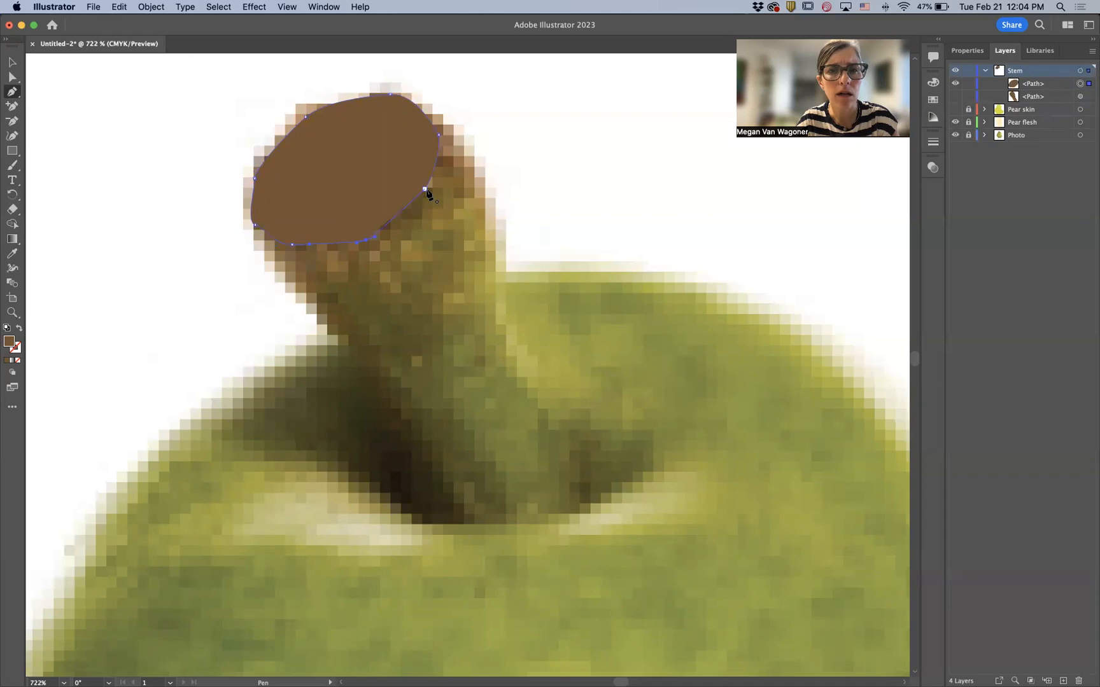
- Show the main stem path again and darken the cap shape's fill to C 44, M 60.39, Y 82.75, K 53
{"action": "left_click", "coordinate": [956, 96]}
{"action": "left_click", "coordinate": [968, 55]}
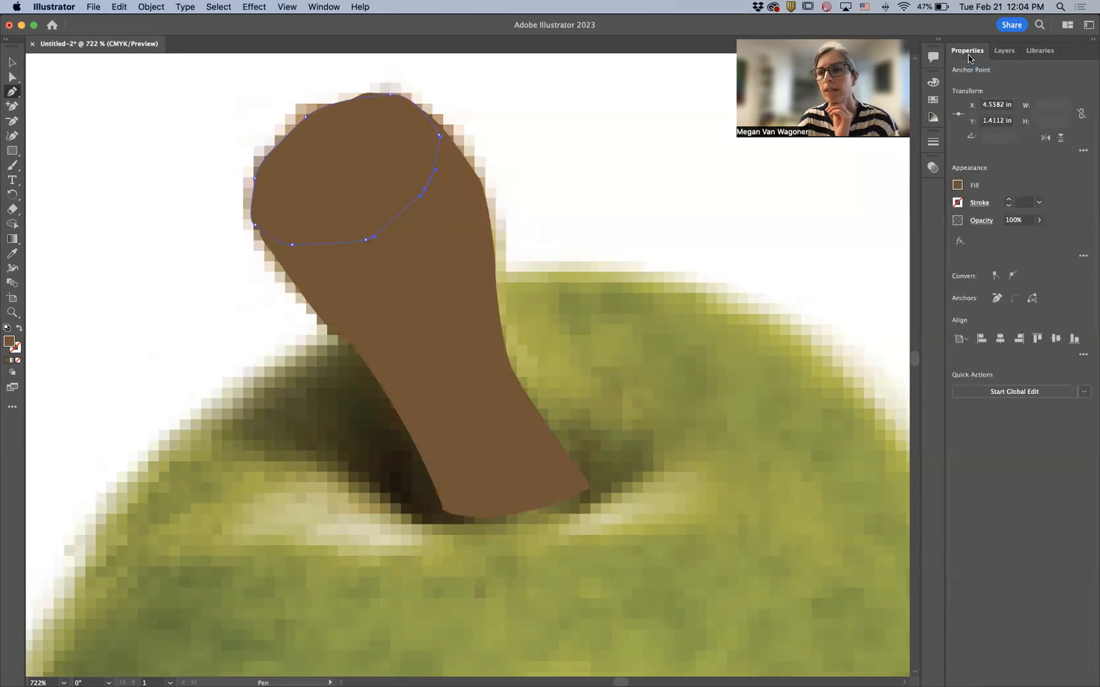
{"action": "left_click", "coordinate": [957, 185]}
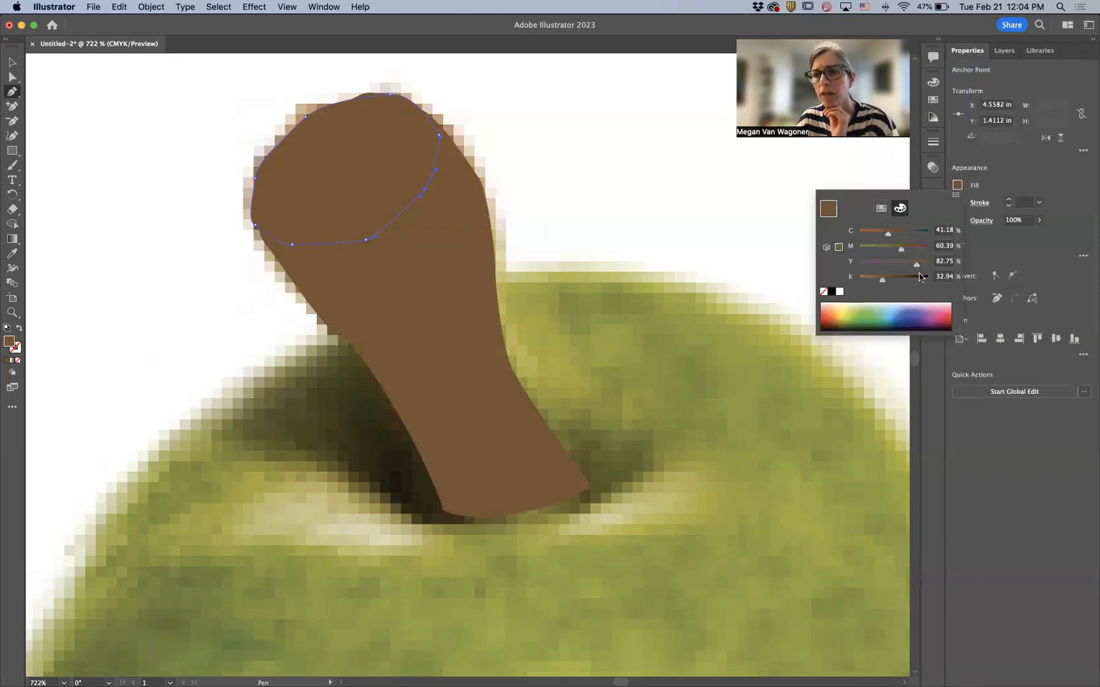
{"action": "left_click_drag", "start_coordinate": [882, 283], "coordinate": [897, 284]}
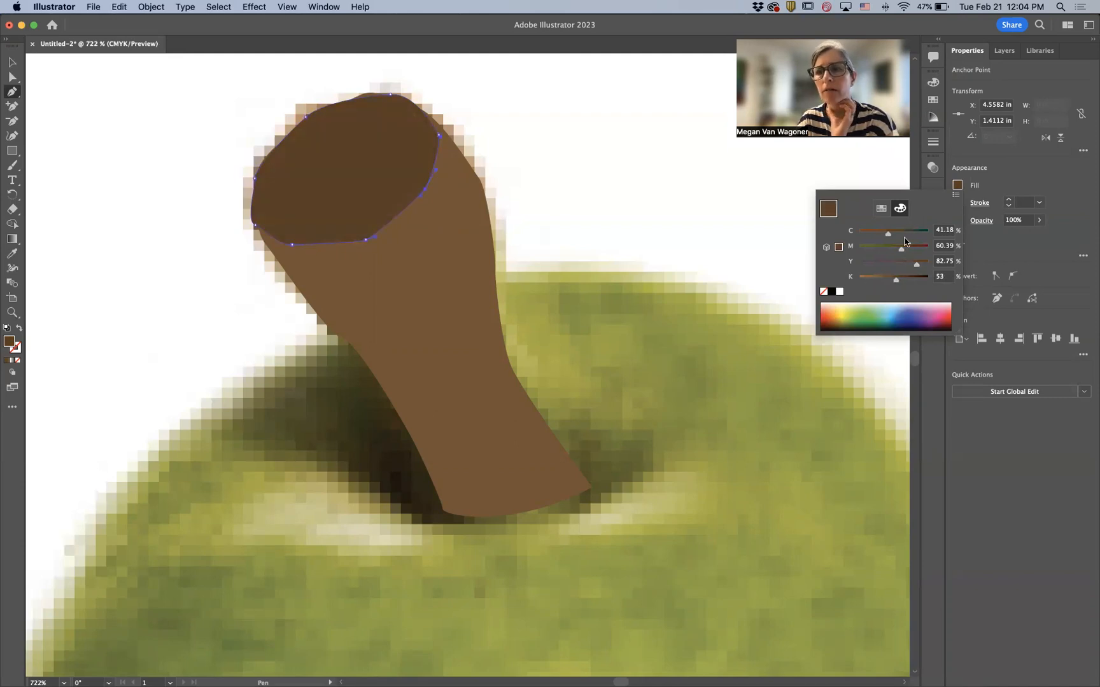
{"action": "left_click_drag", "start_coordinate": [890, 237], "coordinate": [891, 238]}
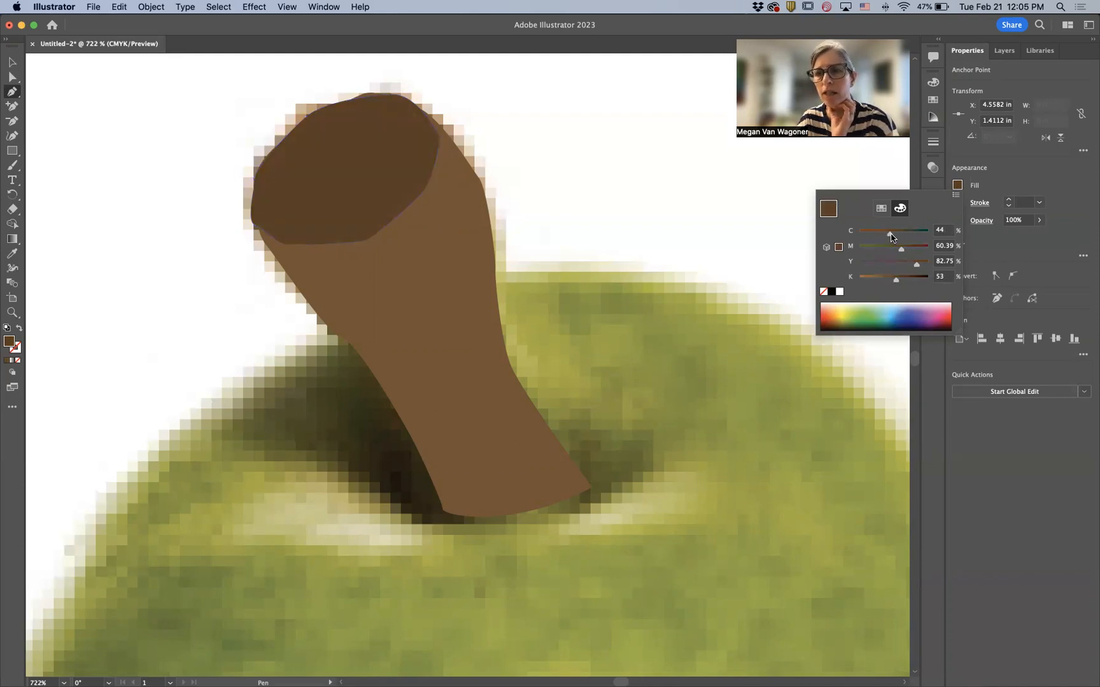
{"action": "left_click", "coordinate": [1053, 174]}
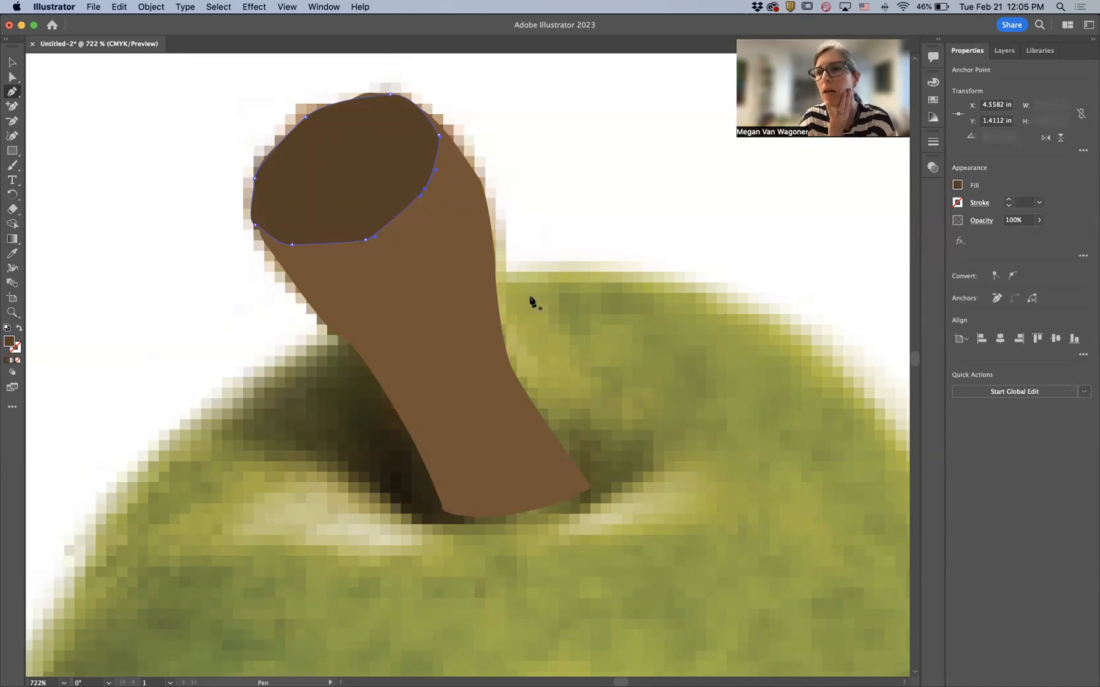
- Hide the main stem path and trace a closed Pen shape over the stem's shaded left side, from the cap down to its base
{"action": "left_click", "coordinate": [1004, 51]}
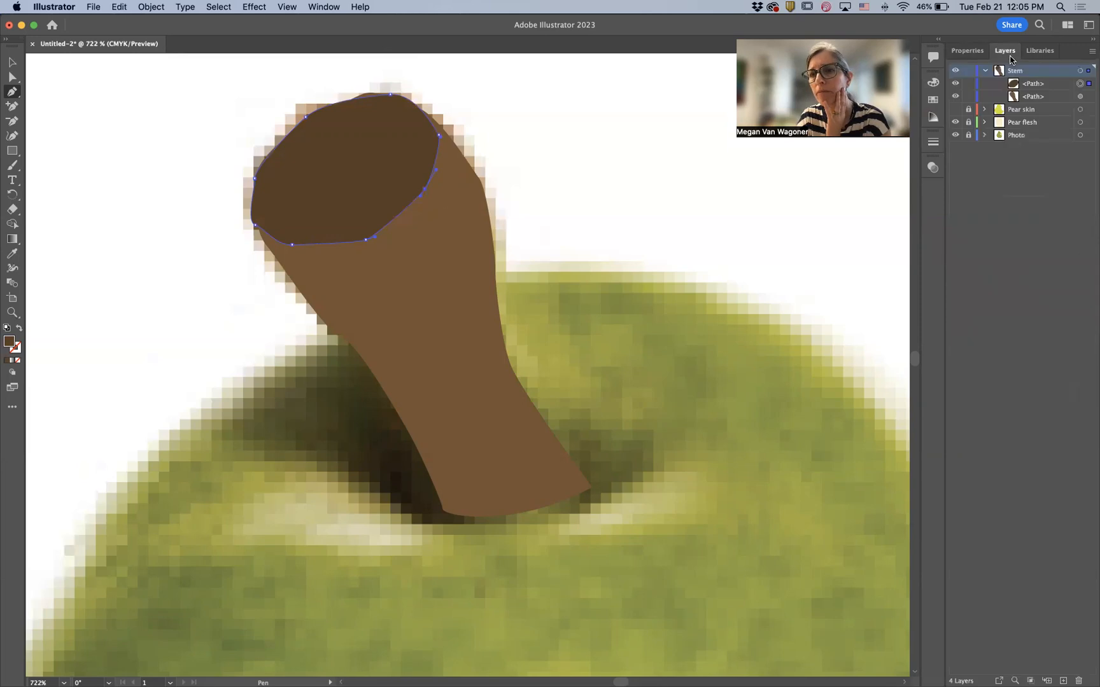
{"action": "left_click", "coordinate": [955, 96]}
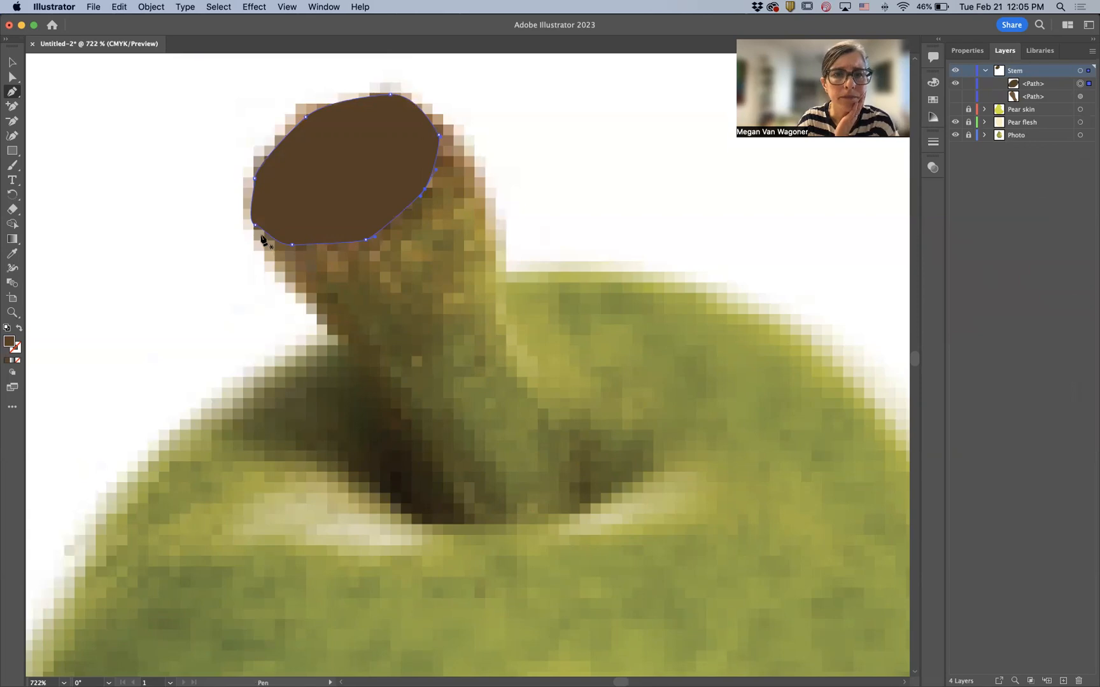
{"action": "left_click_drag", "start_coordinate": [261, 236], "coordinate": [266, 252]}
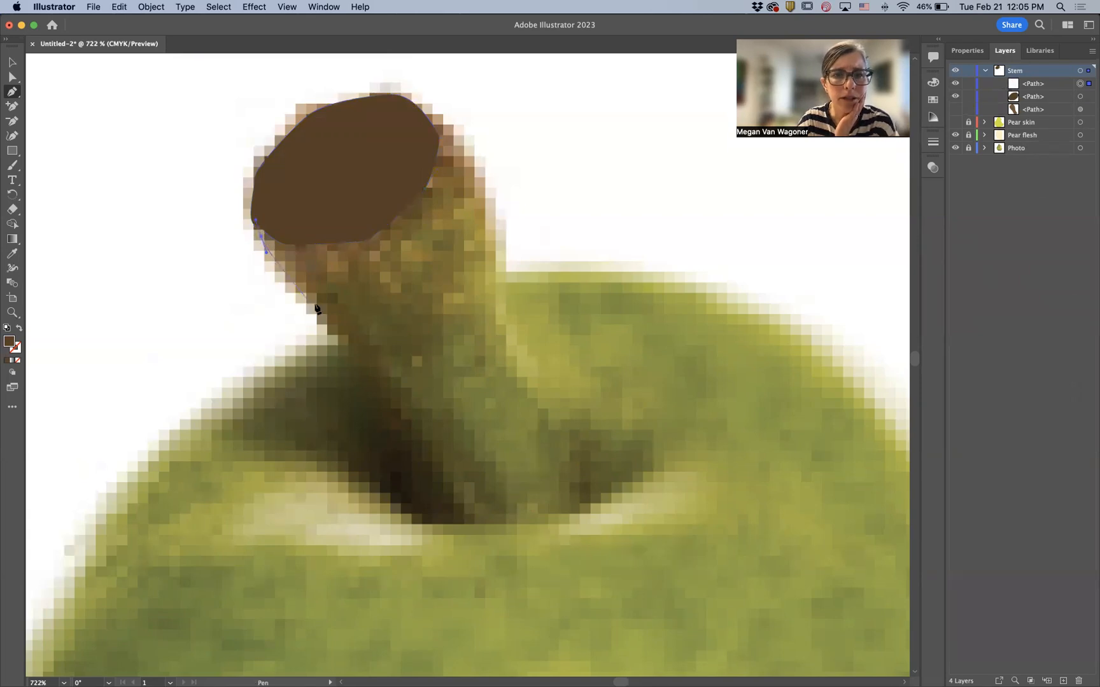
{"action": "left_click", "coordinate": [331, 320]}
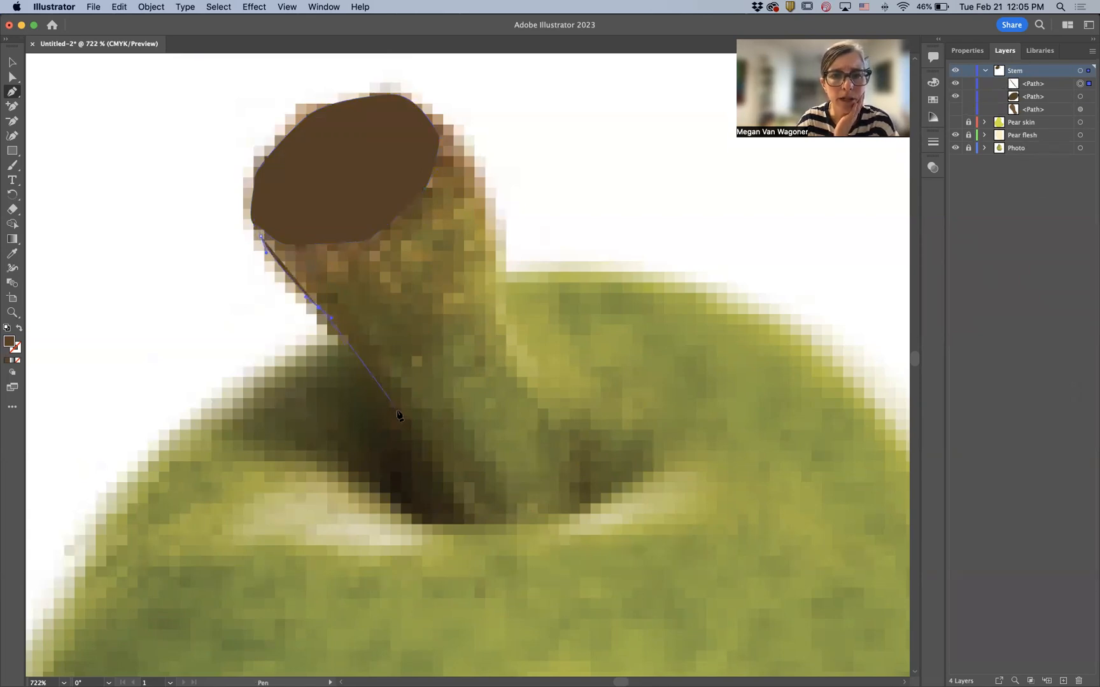
{"action": "left_click_drag", "start_coordinate": [410, 438], "coordinate": [420, 438]}
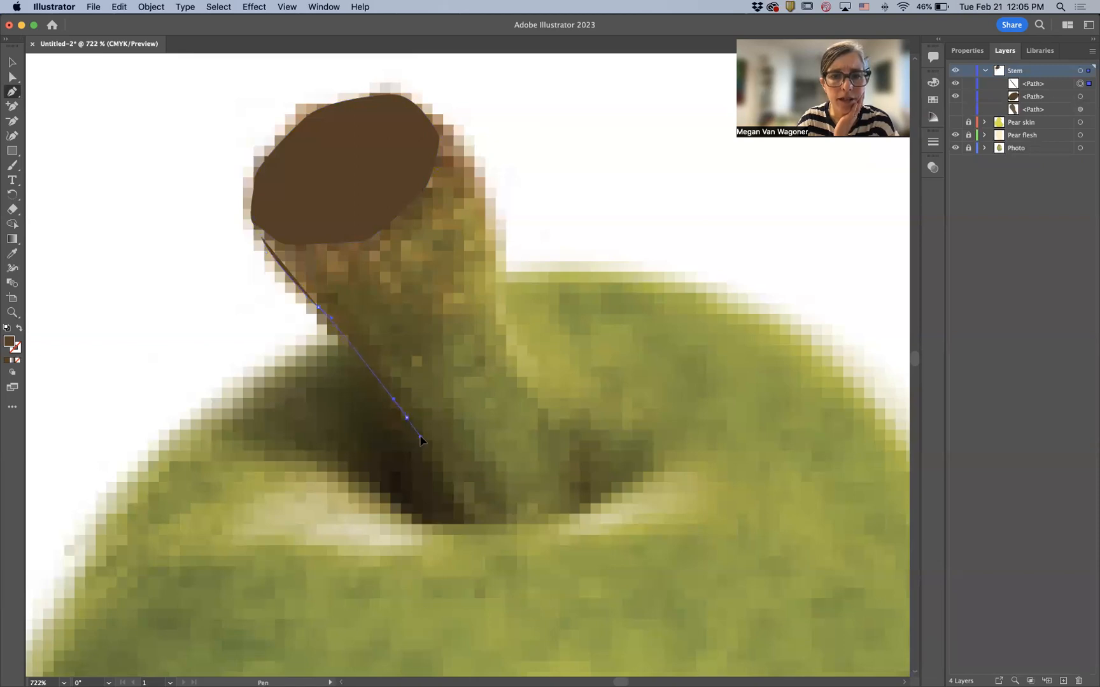
{"action": "left_click", "coordinate": [450, 513]}
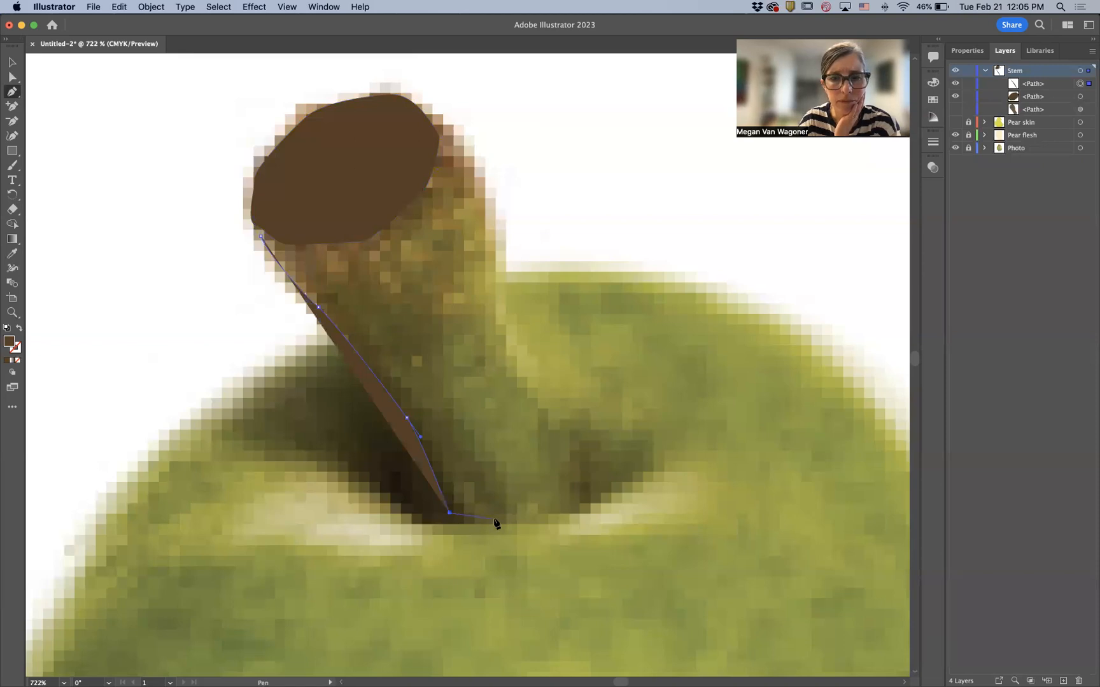
{"action": "left_click_drag", "start_coordinate": [518, 517], "coordinate": [518, 514]}
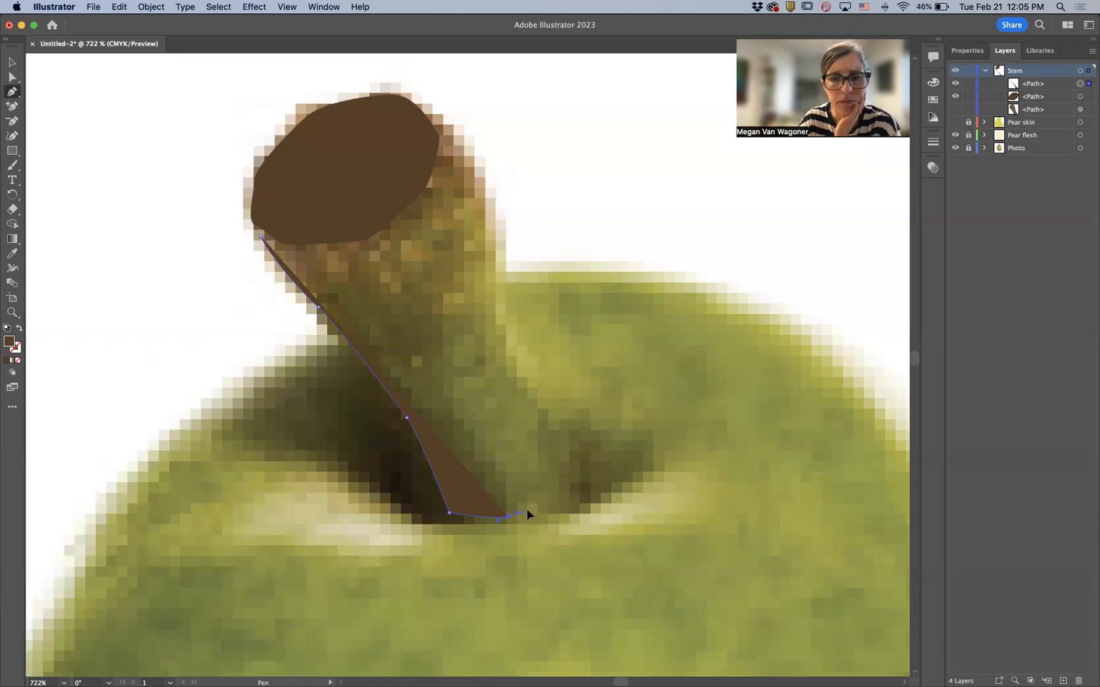
{"action": "left_click", "coordinate": [532, 509]}
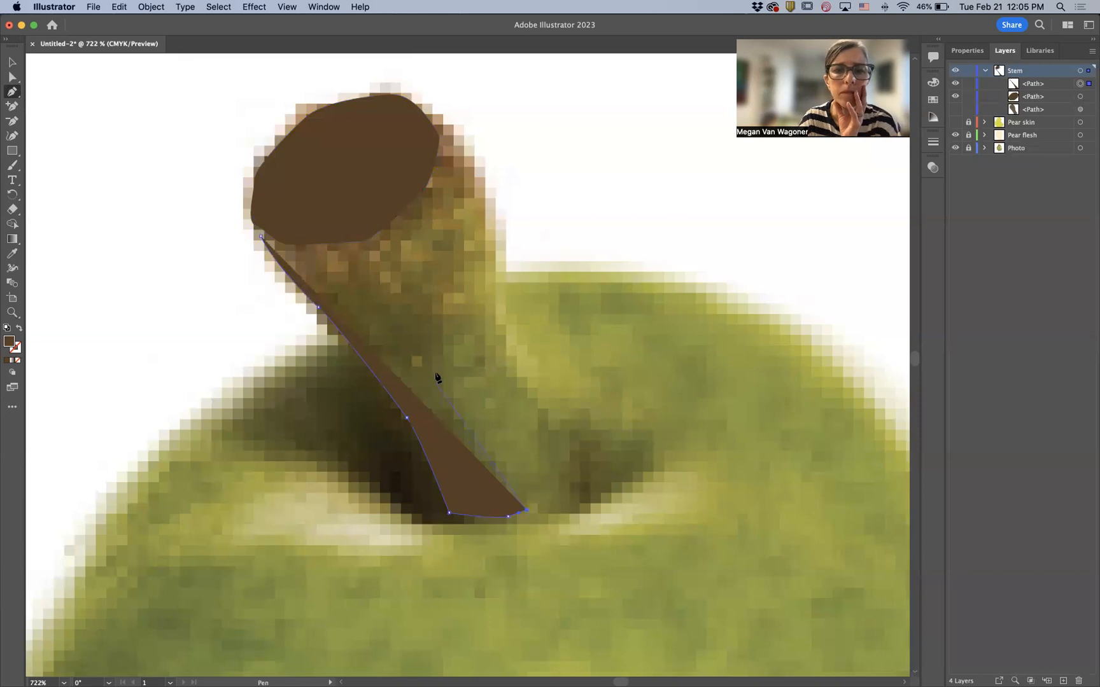
{"action": "left_click_drag", "start_coordinate": [435, 363], "coordinate": [432, 337]}
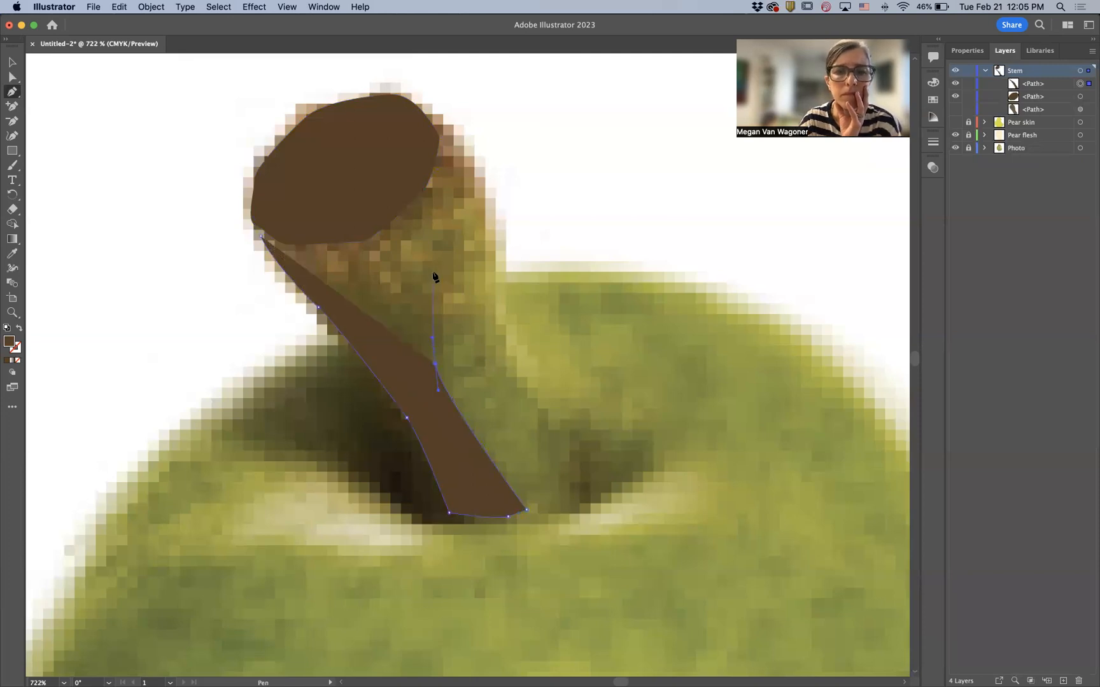
{"action": "left_click", "coordinate": [435, 219]}
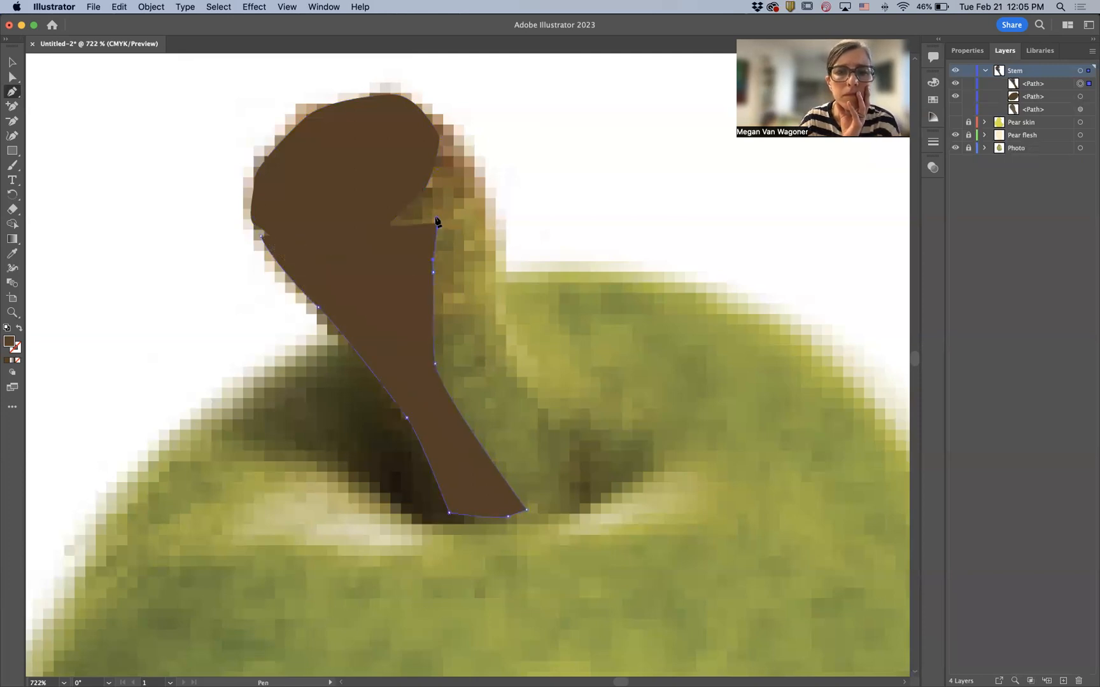
{"action": "left_click", "coordinate": [422, 183]}
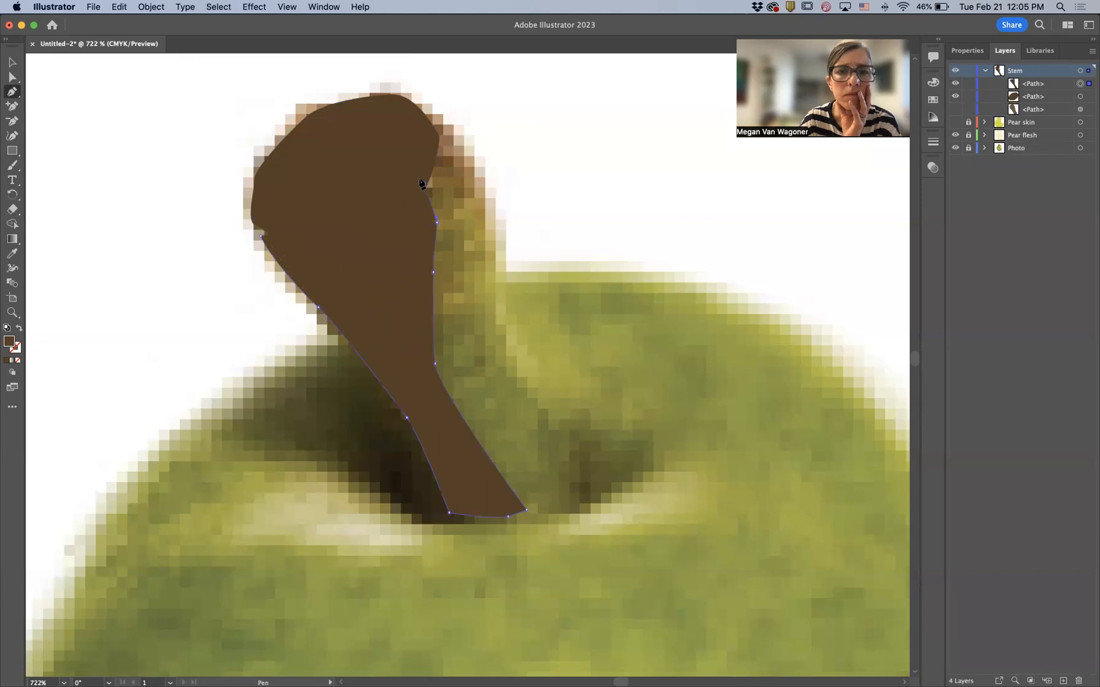
{"action": "left_click", "coordinate": [272, 219]}
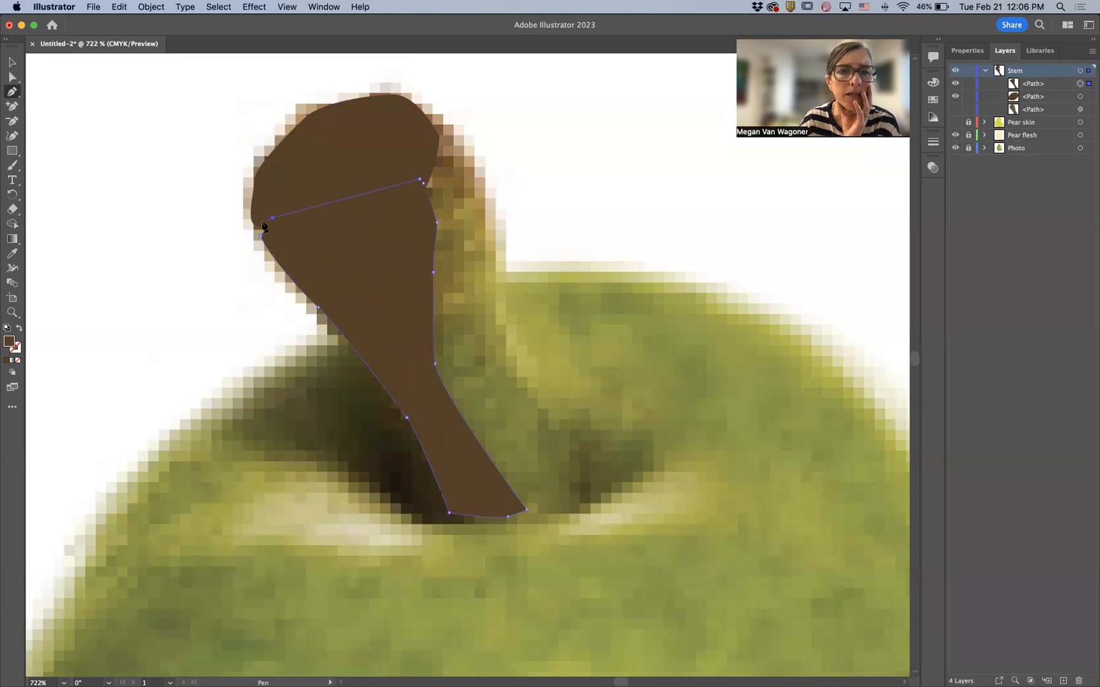
{"action": "left_click_drag", "start_coordinate": [260, 237], "coordinate": [281, 275]}
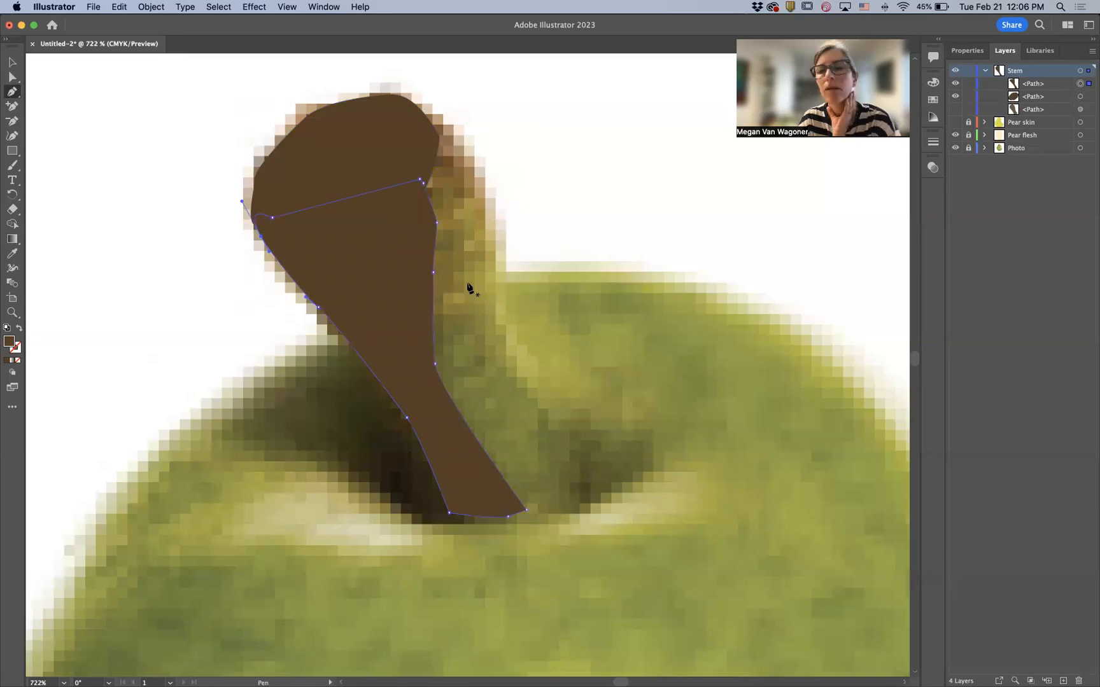
- Set the shaded shape's fill to C 44, M 51, Y 82.75, K 48
{"action": "left_click", "coordinate": [967, 51]}
{"action": "left_click", "coordinate": [957, 185]}
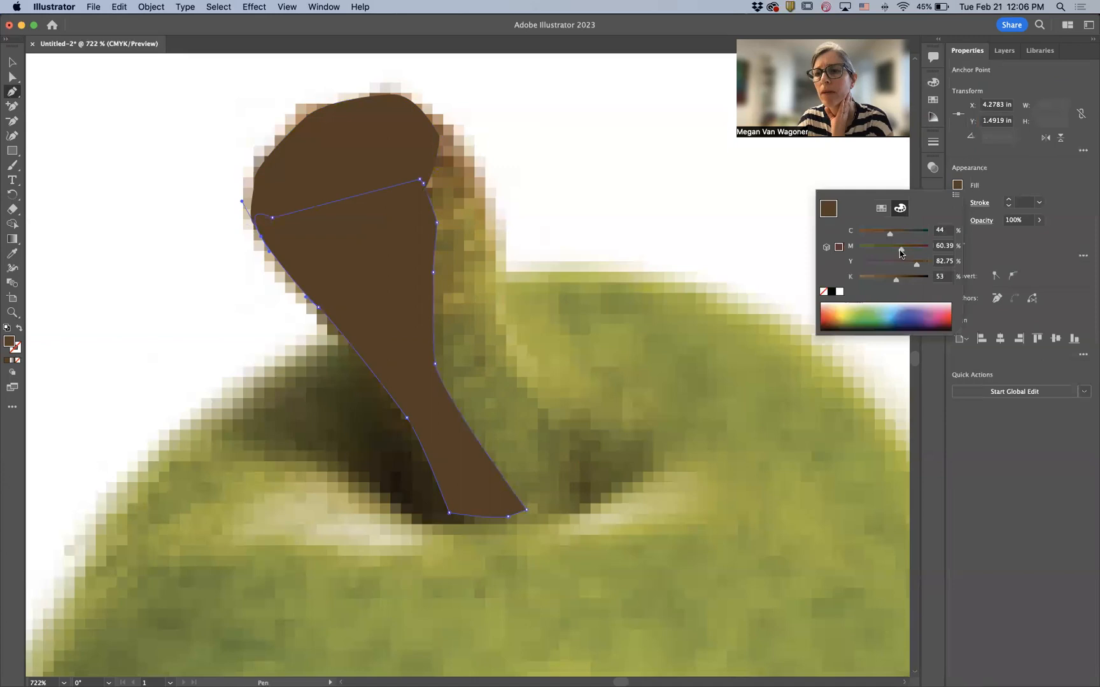
{"action": "left_click_drag", "start_coordinate": [900, 249], "coordinate": [891, 282]}
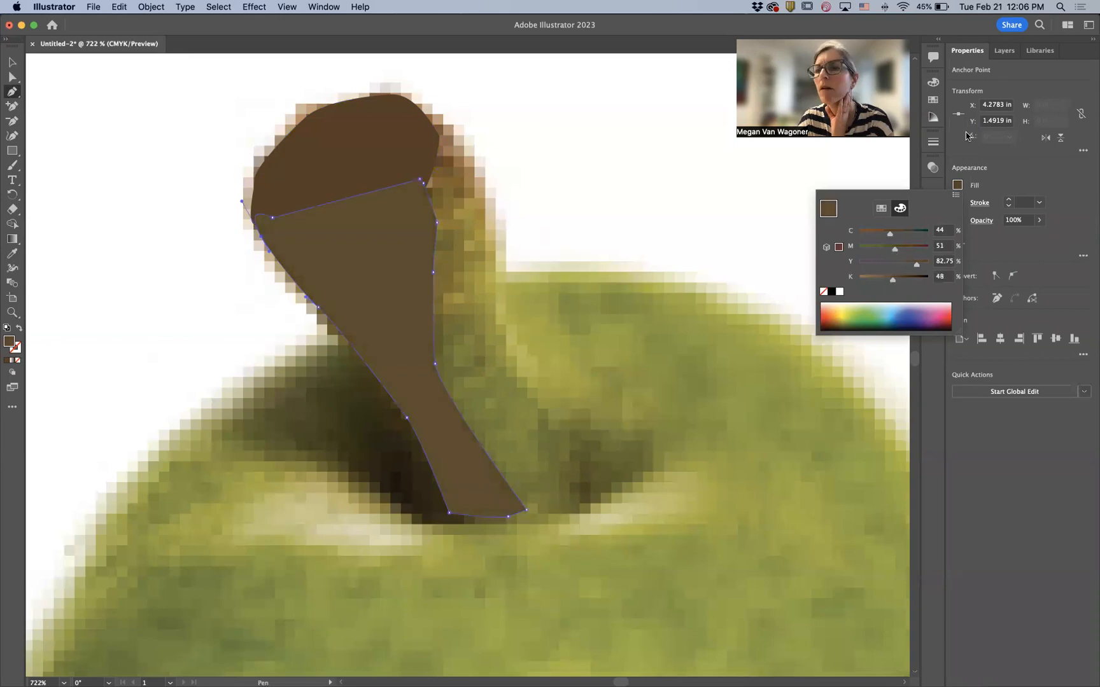
{"action": "left_click", "coordinate": [1005, 53]}
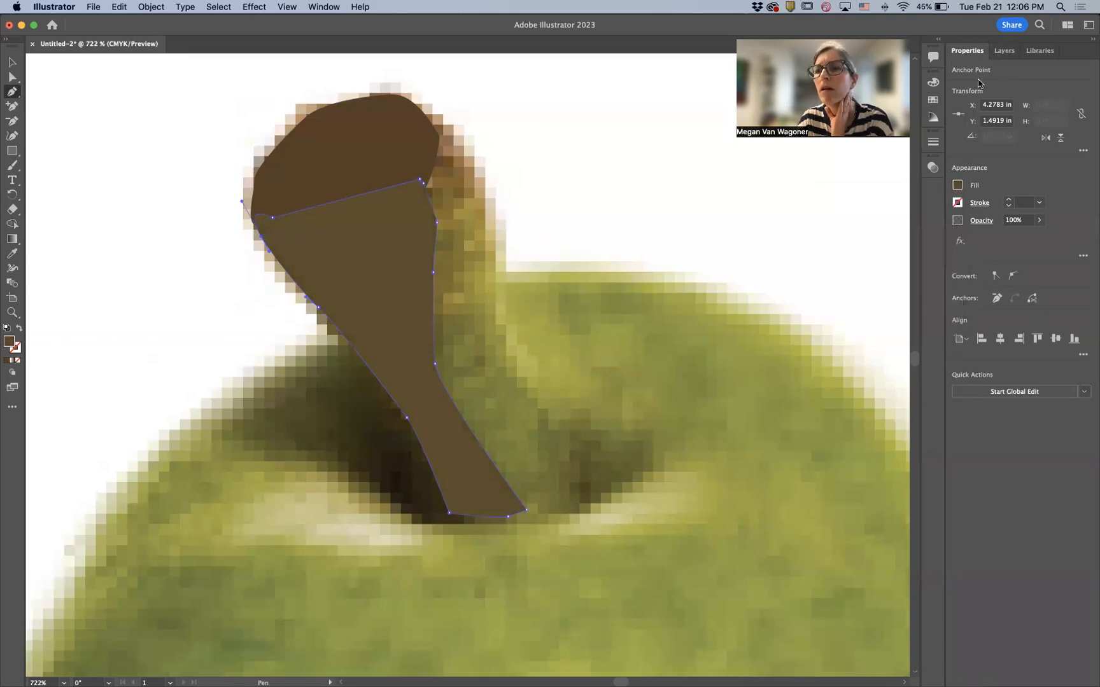
{"action": "left_click", "coordinate": [1004, 52]}
- Show the main stem path and move the cap path to the top of the Stem layer's stacking order, then deselect
{"action": "left_click", "coordinate": [956, 110]}
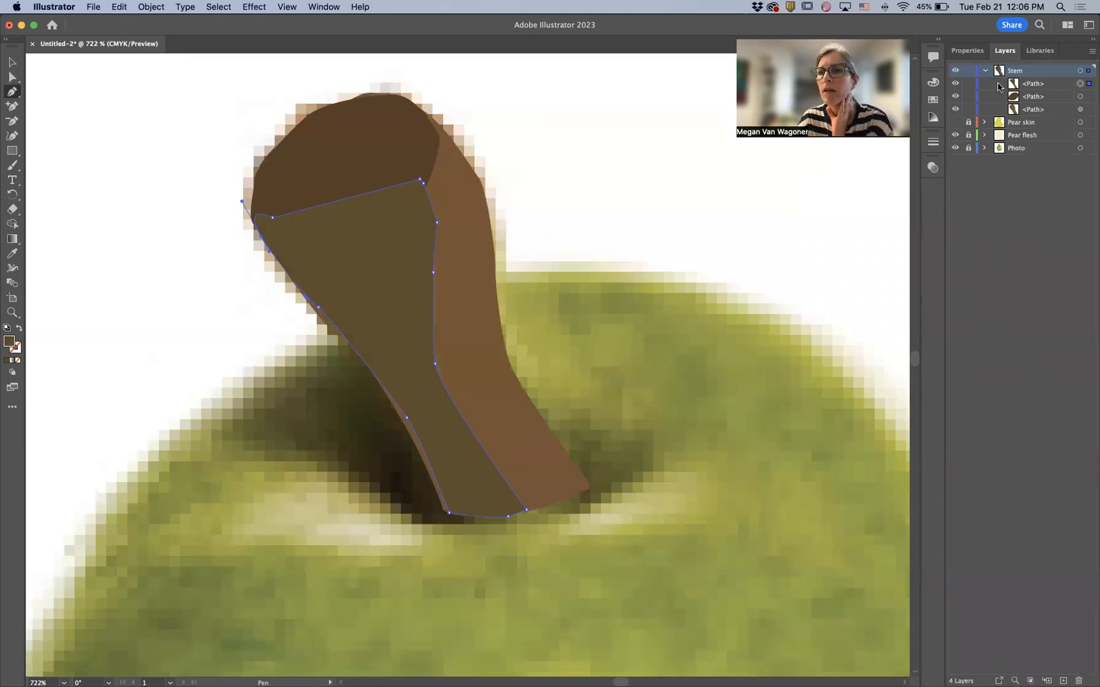
{"action": "left_click", "coordinate": [1034, 94]}
{"action": "left_click", "coordinate": [1036, 83]}
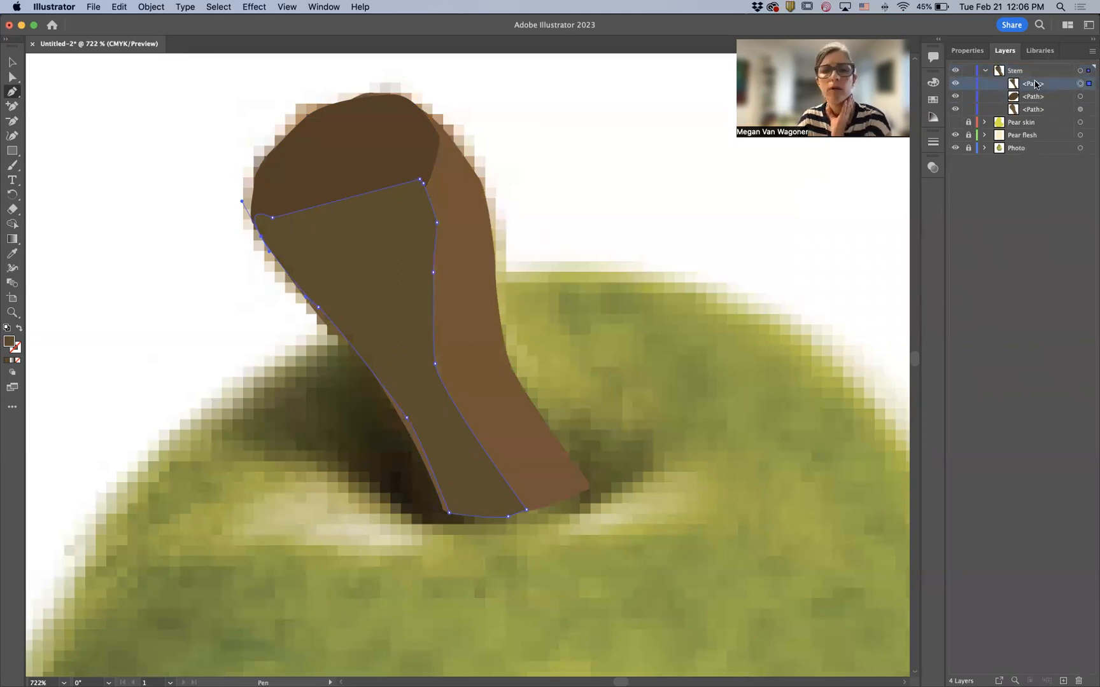
{"action": "left_click", "coordinate": [1032, 97]}
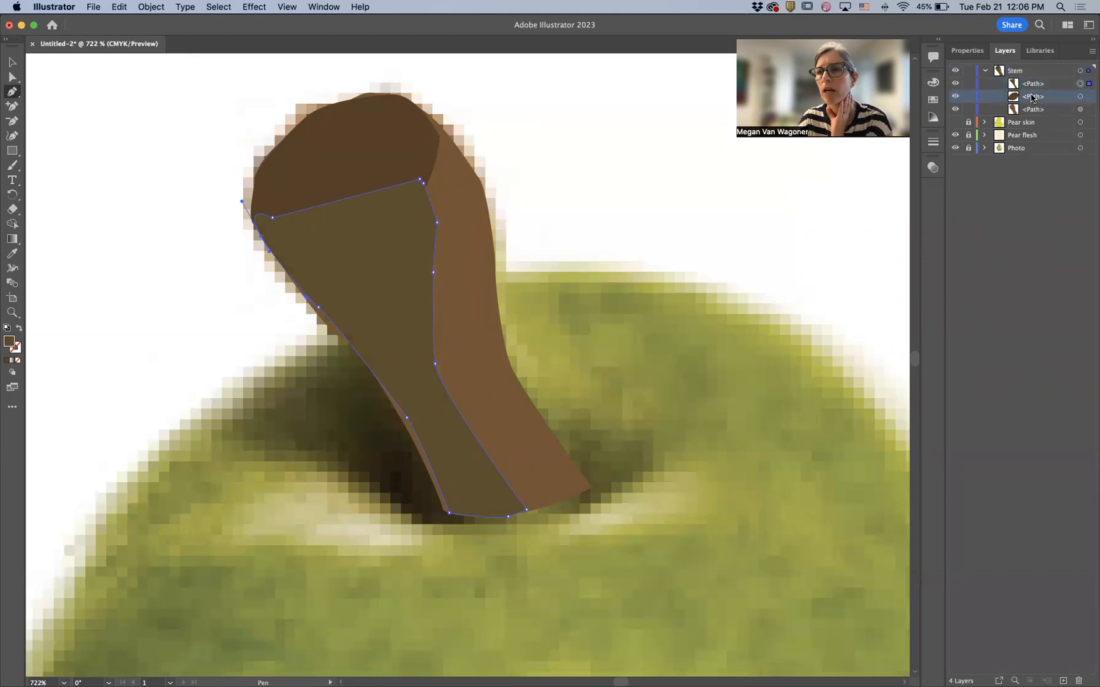
{"action": "left_click_drag", "start_coordinate": [1032, 96], "coordinate": [1014, 78]}
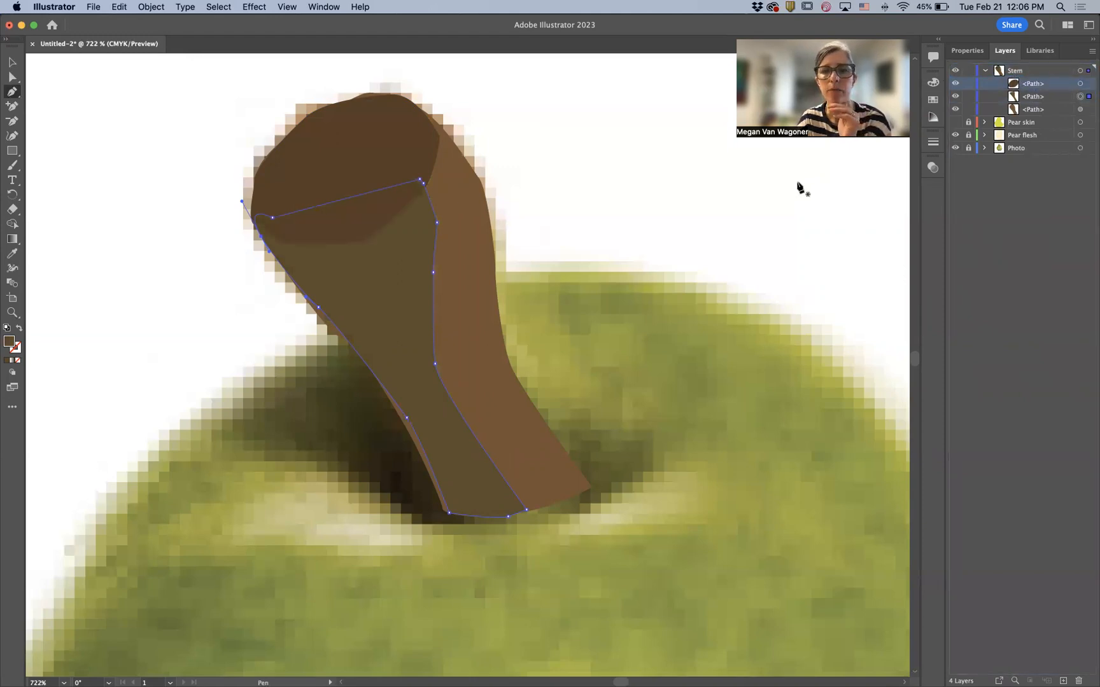
{"action": "left_click", "coordinate": [12, 66]}
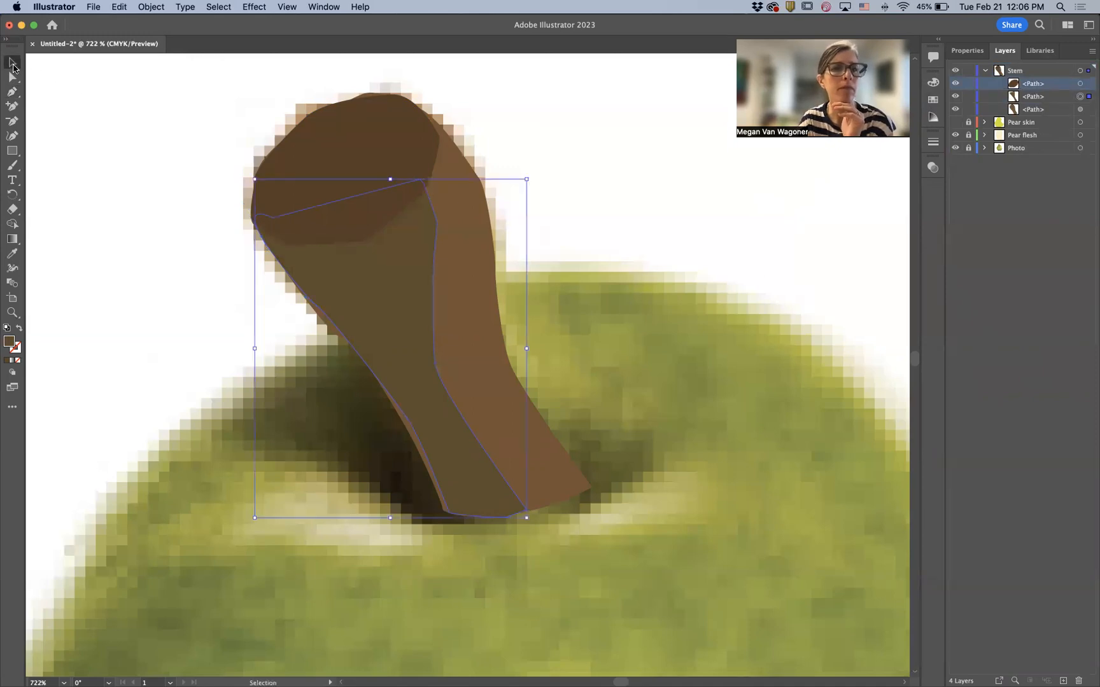
{"action": "left_click", "coordinate": [77, 111]}
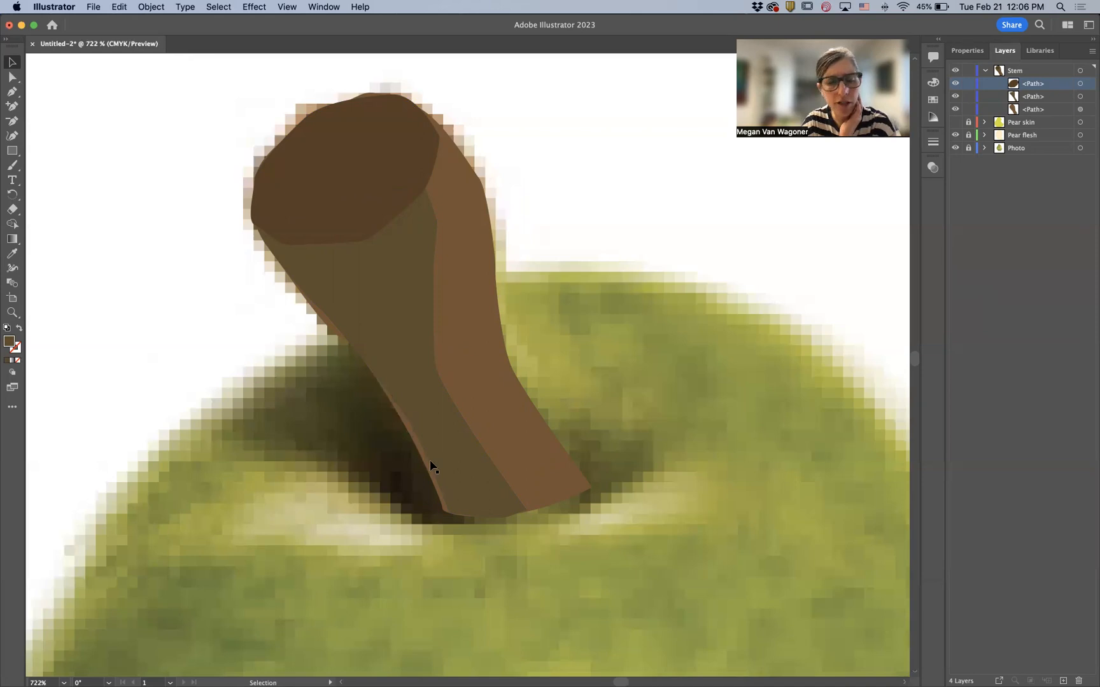
- Zoom in on the stem's lower left edge and select the shaded shape's anchor points with Direct Selection
{"action": "left_click", "coordinate": [17, 313]}
{"action": "left_click_drag", "start_coordinate": [397, 412], "coordinate": [562, 471]}
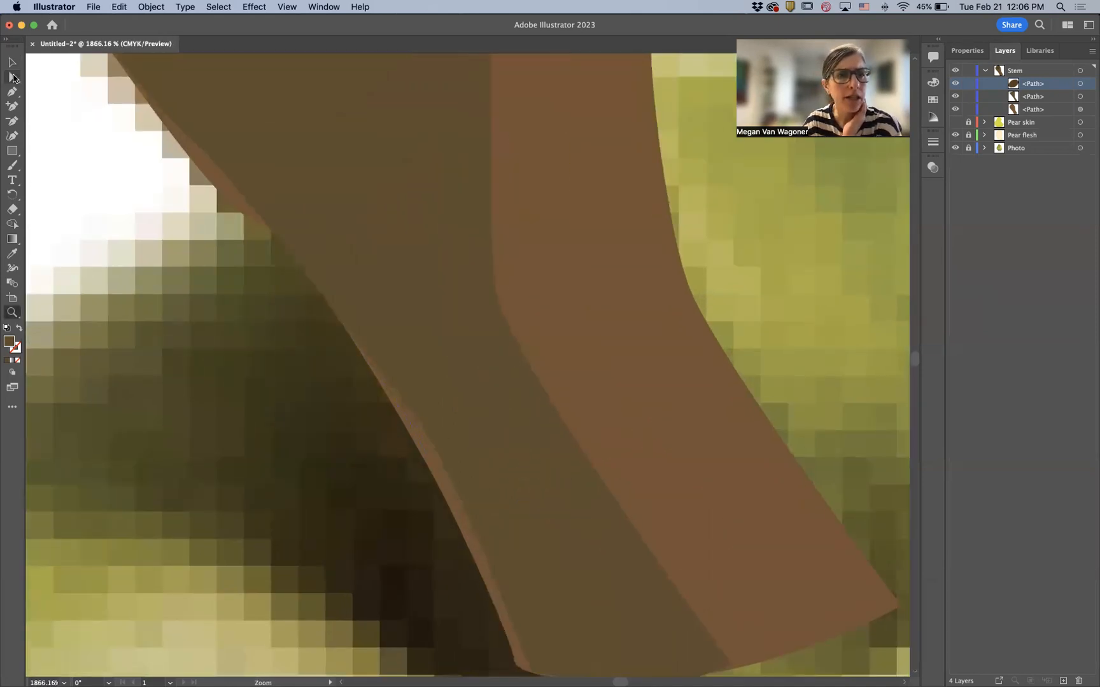
{"action": "left_click", "coordinate": [12, 62]}
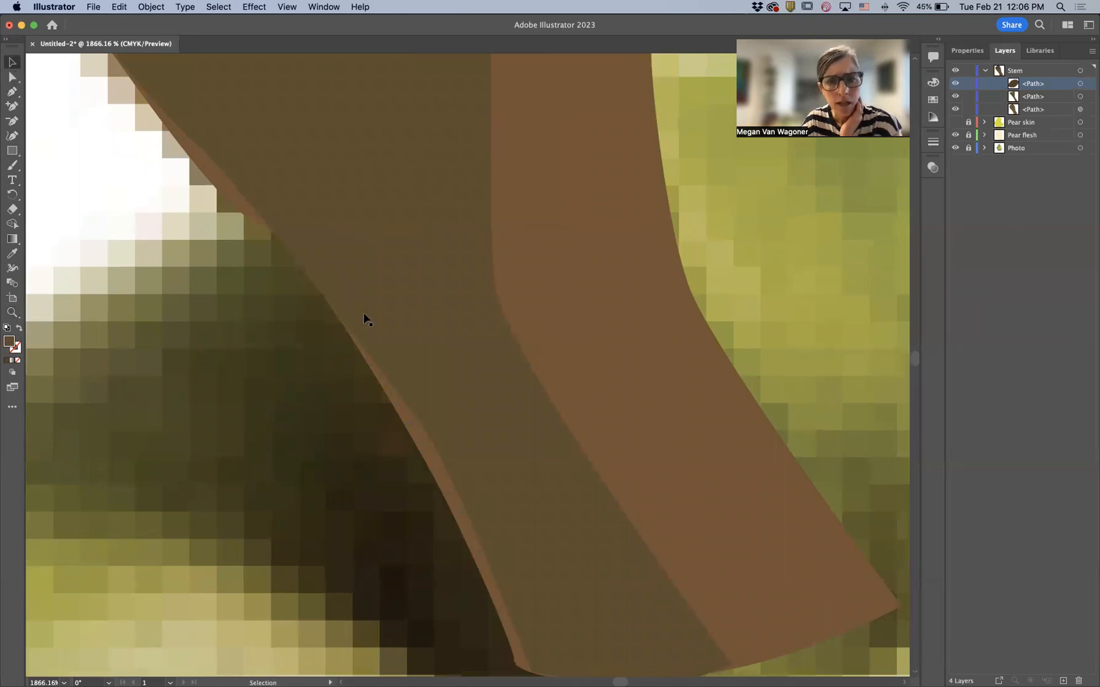
{"action": "left_click", "coordinate": [446, 411]}
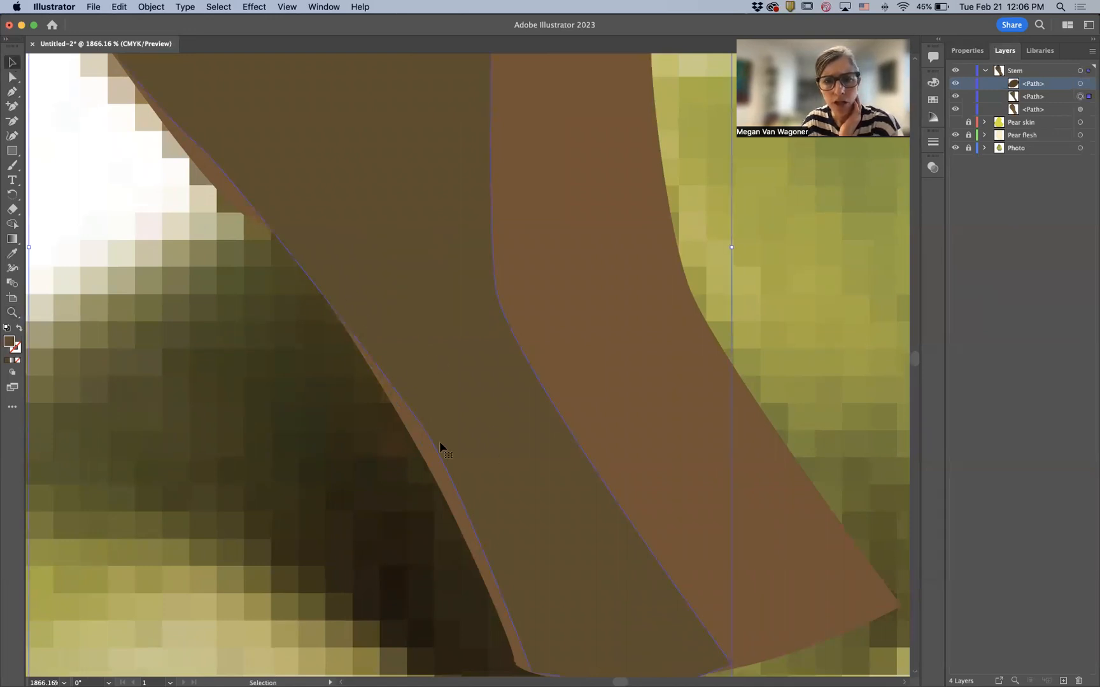
{"action": "left_click", "coordinate": [12, 77]}
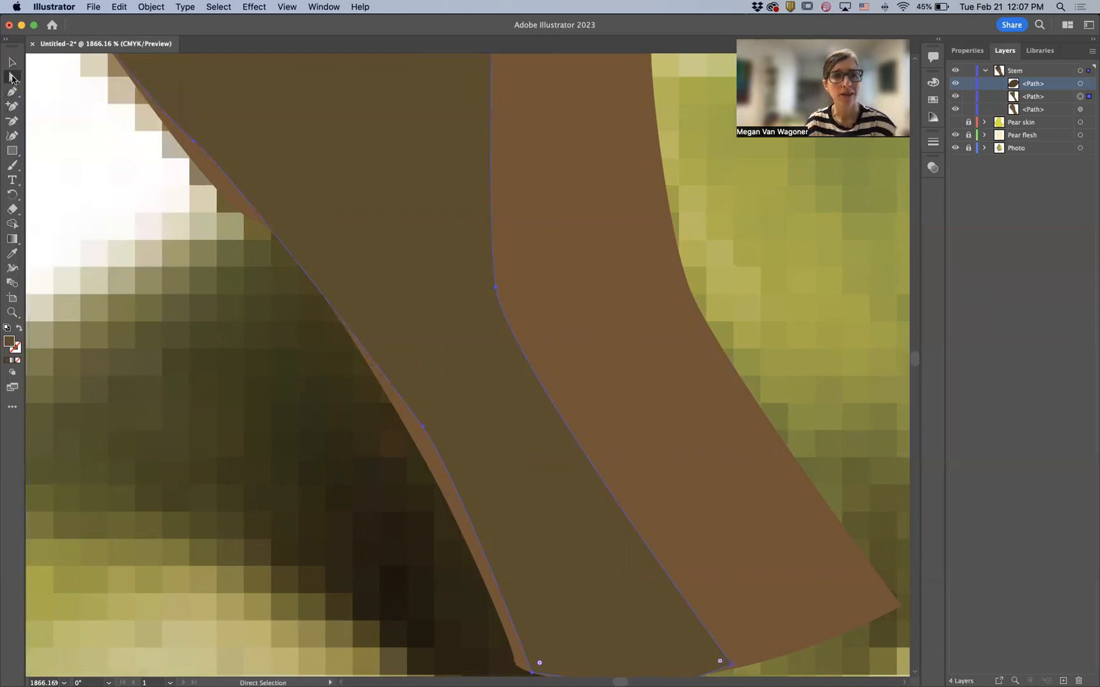
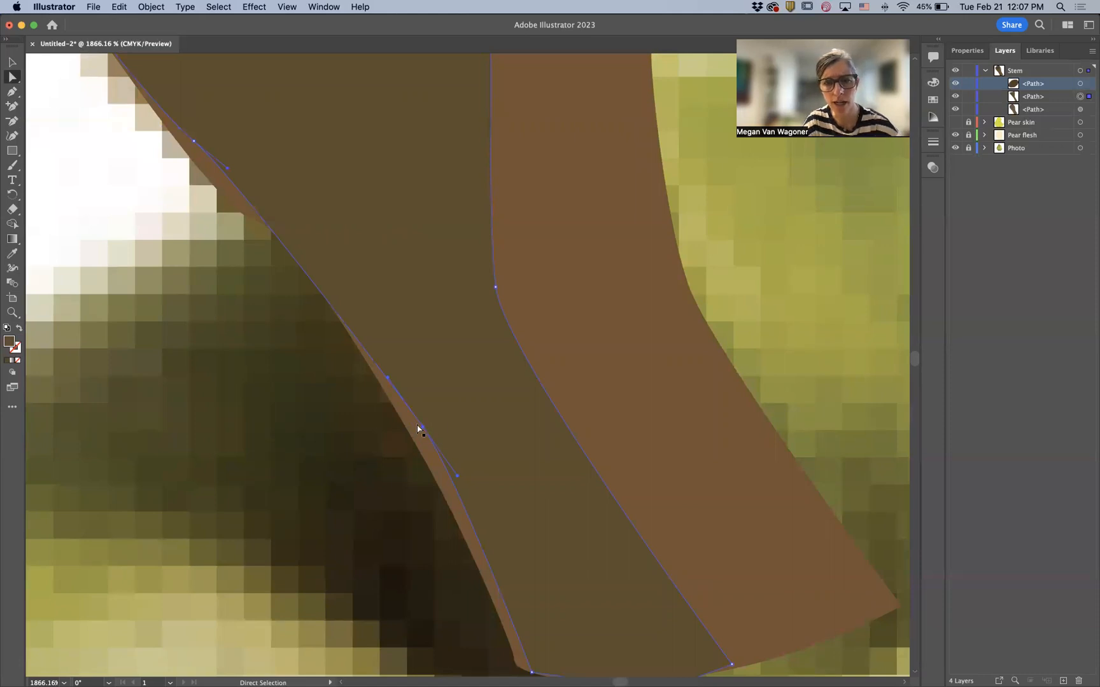
- Adjust the shaded stem shape's anchor points along its lower left edge and across its bottom to follow the stem
{"action": "left_click_drag", "start_coordinate": [424, 430], "coordinate": [410, 437]}
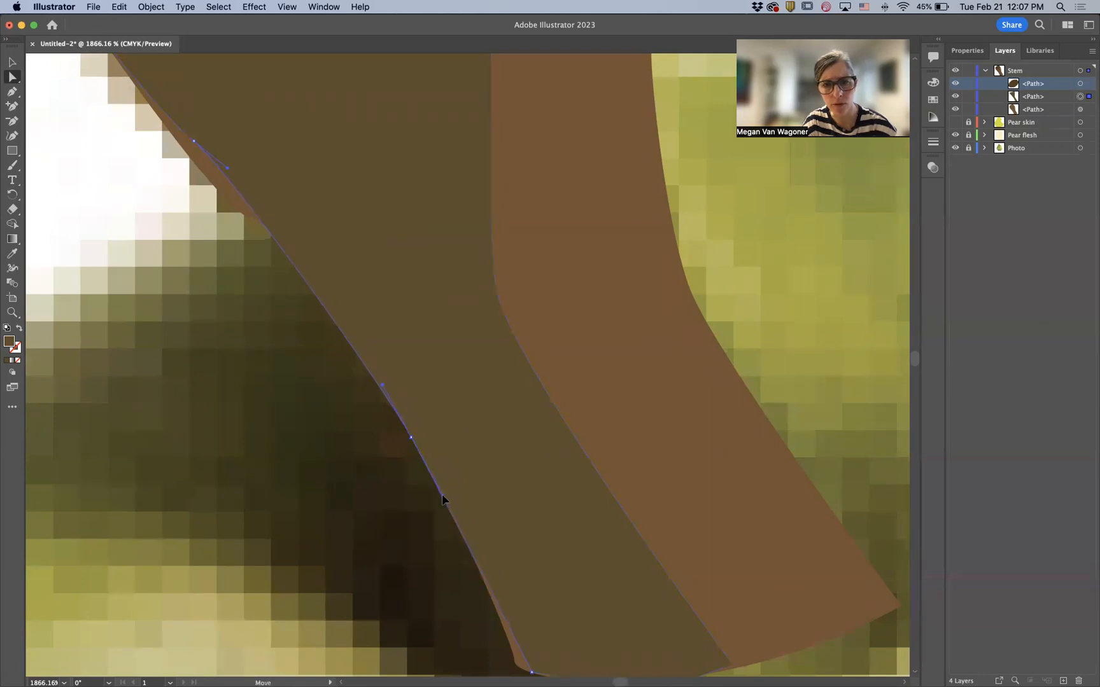
{"action": "left_click", "coordinate": [194, 142]}
{"action": "left_click_drag", "start_coordinate": [195, 145], "coordinate": [187, 158]}
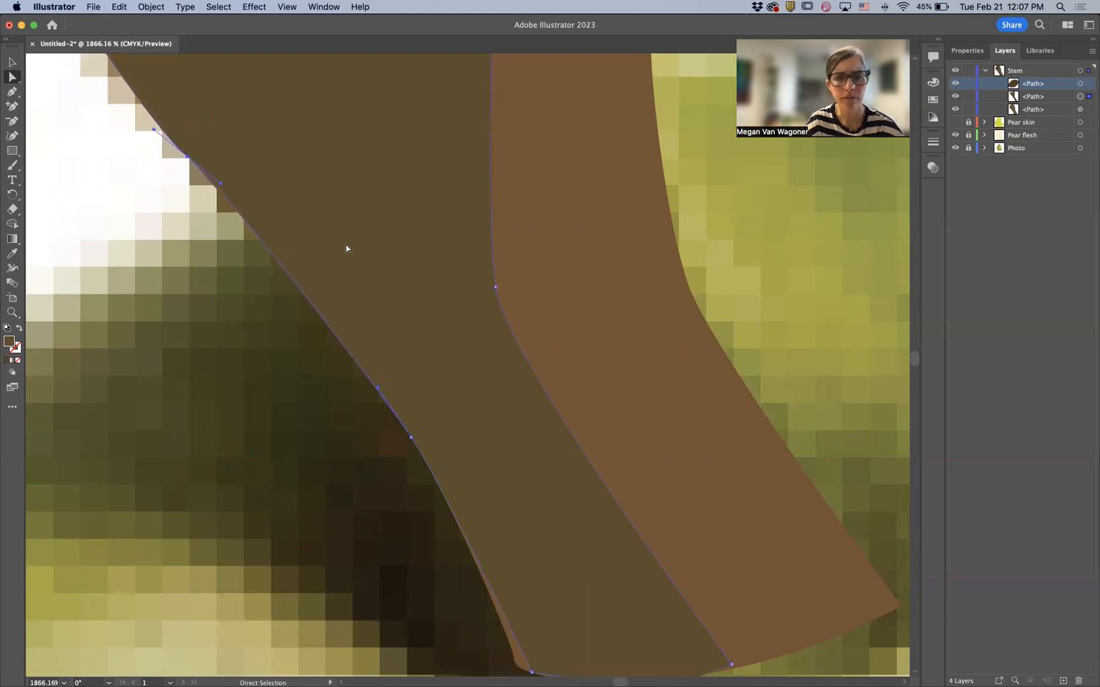
{"action": "scroll", "coordinate": [457, 333], "scroll_direction": "down", "scroll_amount": 5}
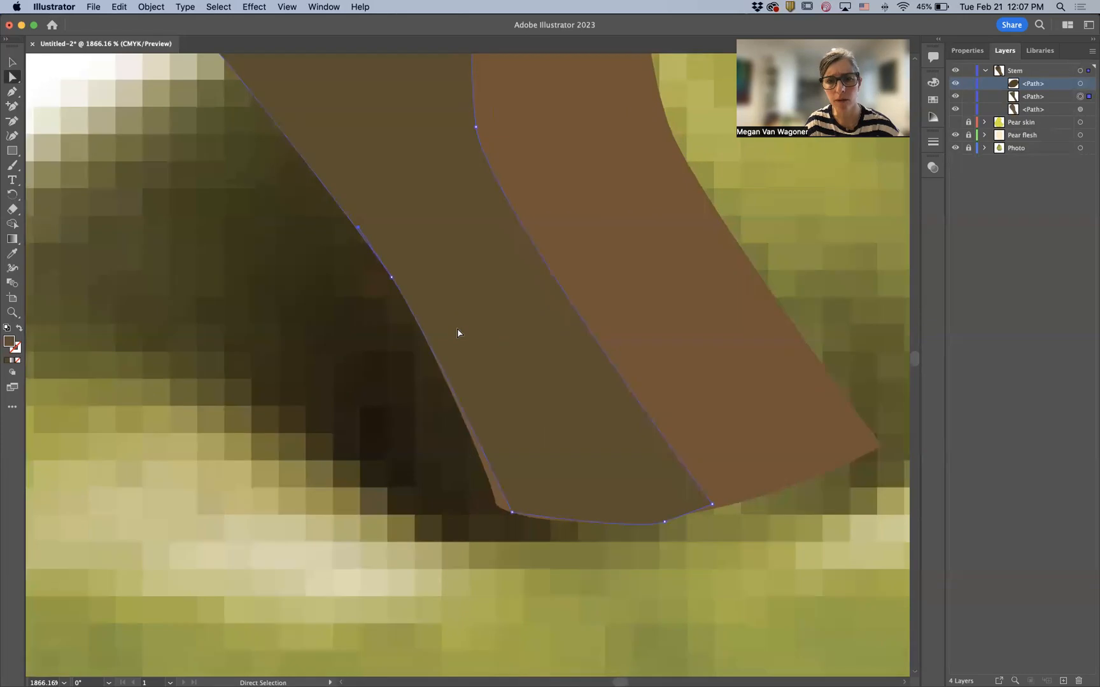
{"action": "left_click", "coordinate": [512, 513]}
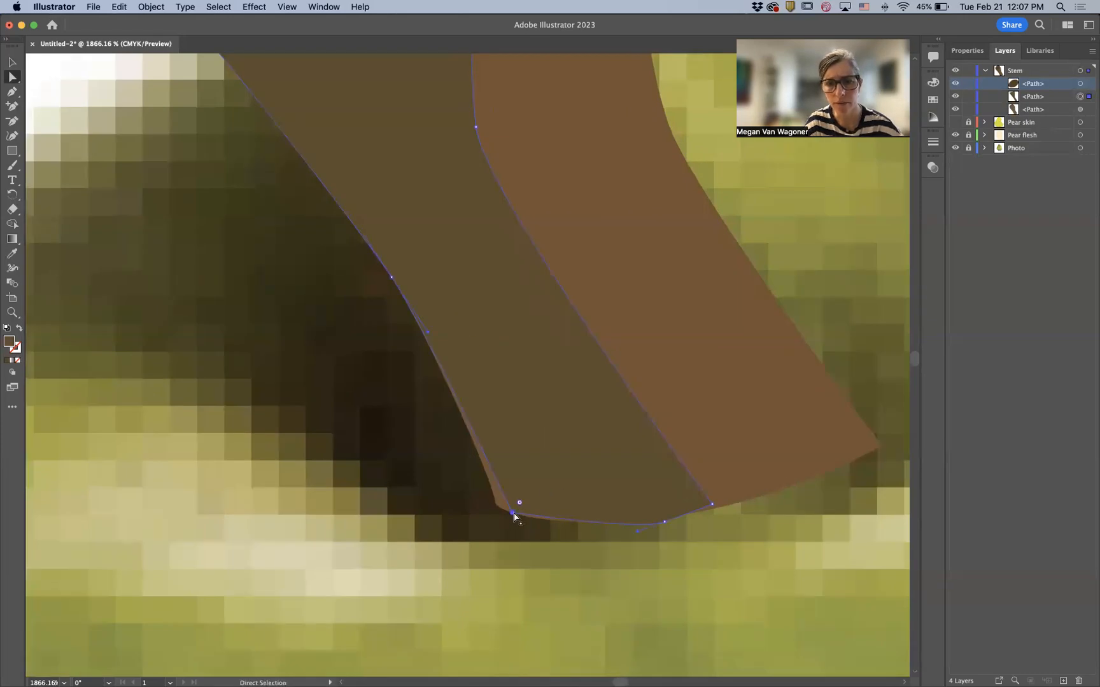
{"action": "left_click_drag", "start_coordinate": [514, 518], "coordinate": [497, 511]}
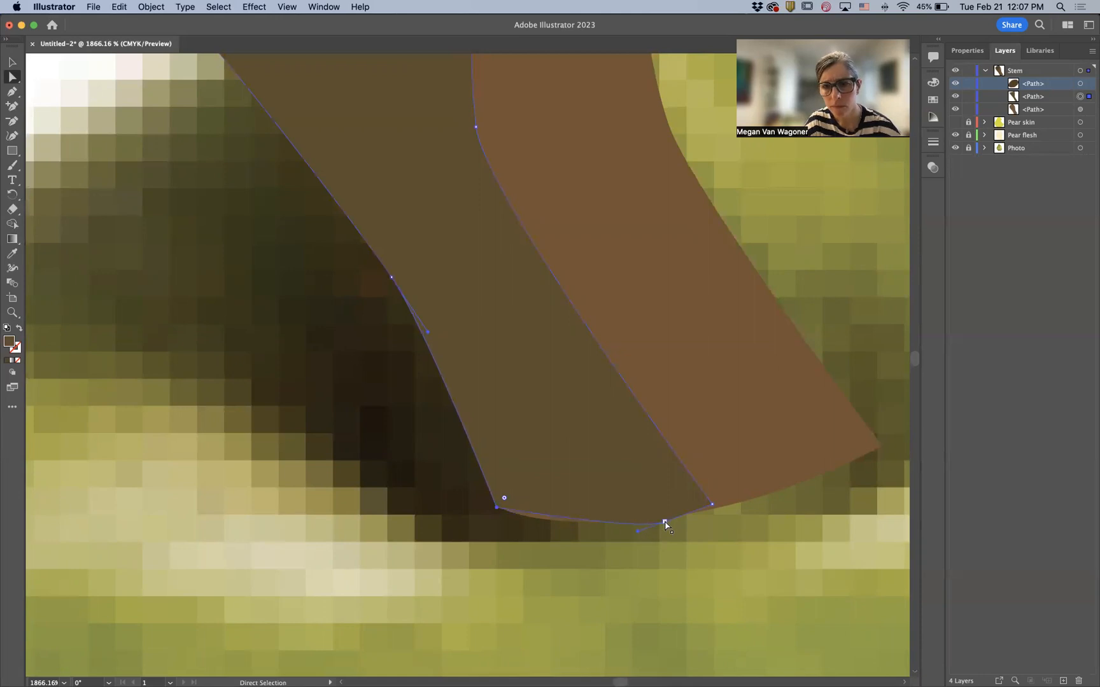
{"action": "left_click_drag", "start_coordinate": [666, 524], "coordinate": [570, 531]}
{"action": "left_click", "coordinate": [712, 504]}
{"action": "left_click_drag", "start_coordinate": [712, 504], "coordinate": [715, 510]}
- Drag the shaded shape's top left anchor point up to the cap, then deselect
{"action": "scroll", "coordinate": [581, 409], "scroll_direction": "up", "scroll_amount": 5}
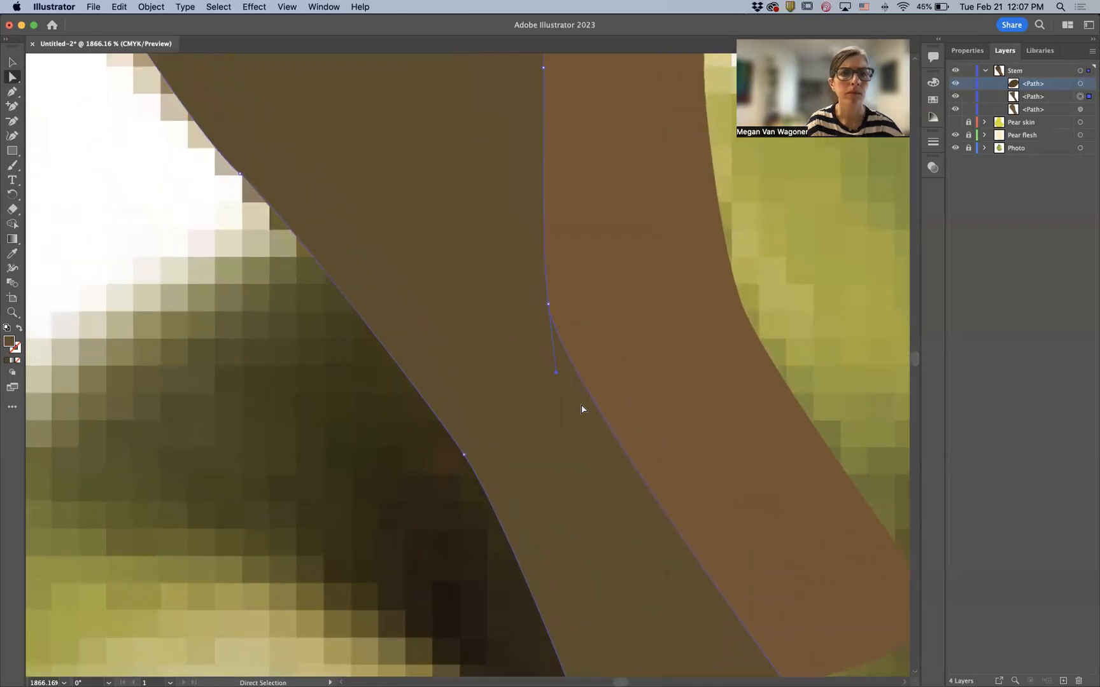
{"action": "scroll", "coordinate": [581, 409], "scroll_direction": "up", "scroll_amount": 5}
{"action": "scroll", "coordinate": [582, 409], "scroll_direction": "left", "scroll_amount": 2}
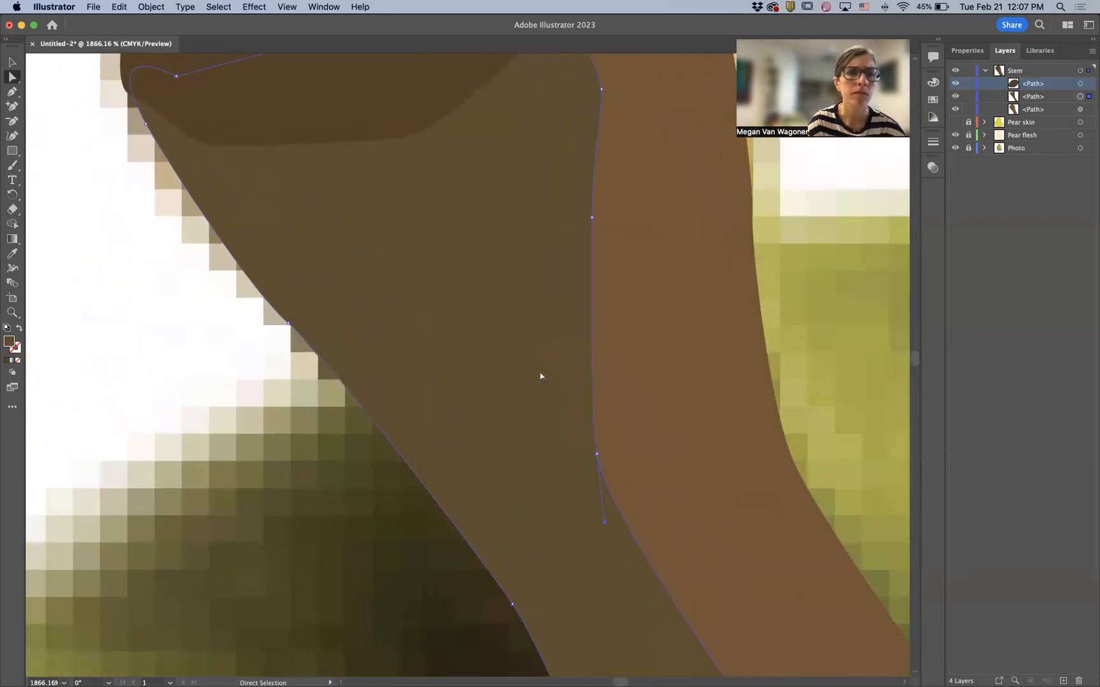
{"action": "scroll", "coordinate": [540, 376], "scroll_direction": "up", "scroll_amount": 2}
{"action": "scroll", "coordinate": [540, 376], "scroll_direction": "left", "scroll_amount": 2}
{"action": "left_click", "coordinate": [198, 179]}
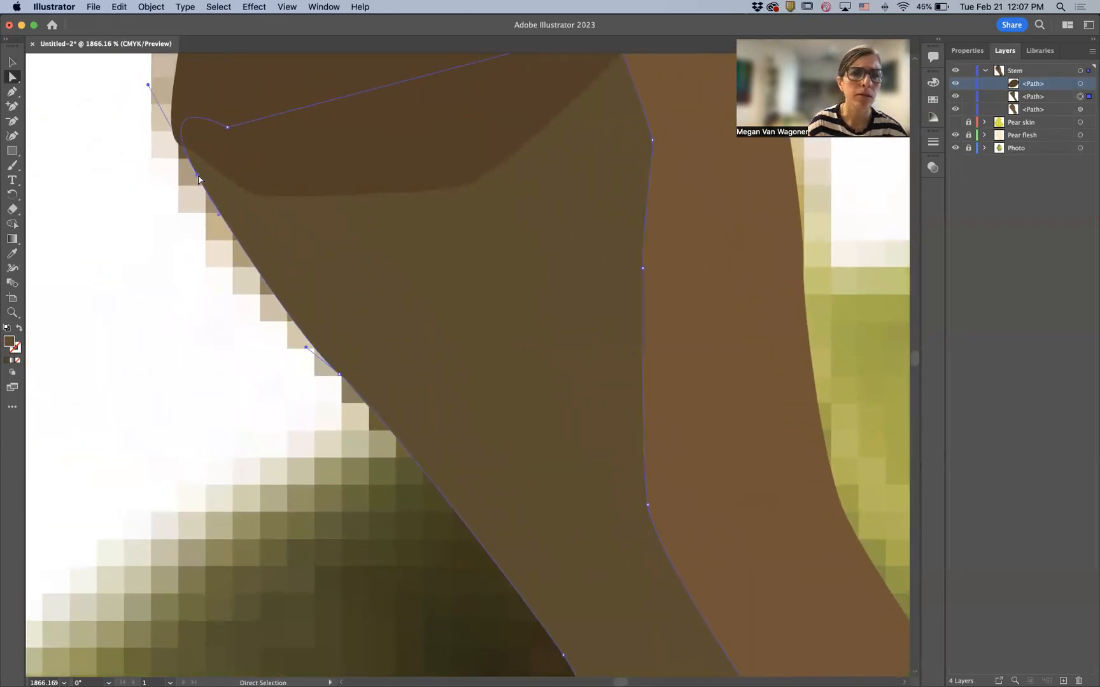
{"action": "left_click_drag", "start_coordinate": [198, 176], "coordinate": [185, 159]}
{"action": "left_click", "coordinate": [193, 243]}
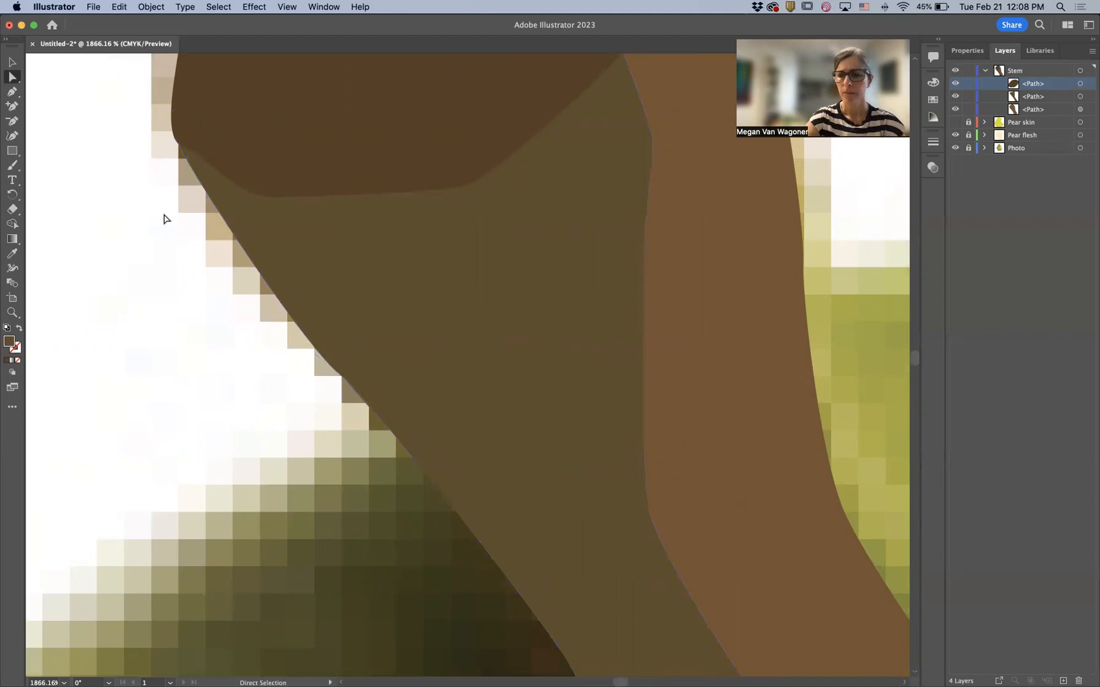
- Fit the artboard in the window and show the Pear skin layer
{"action": "key", "text": "super+0"}
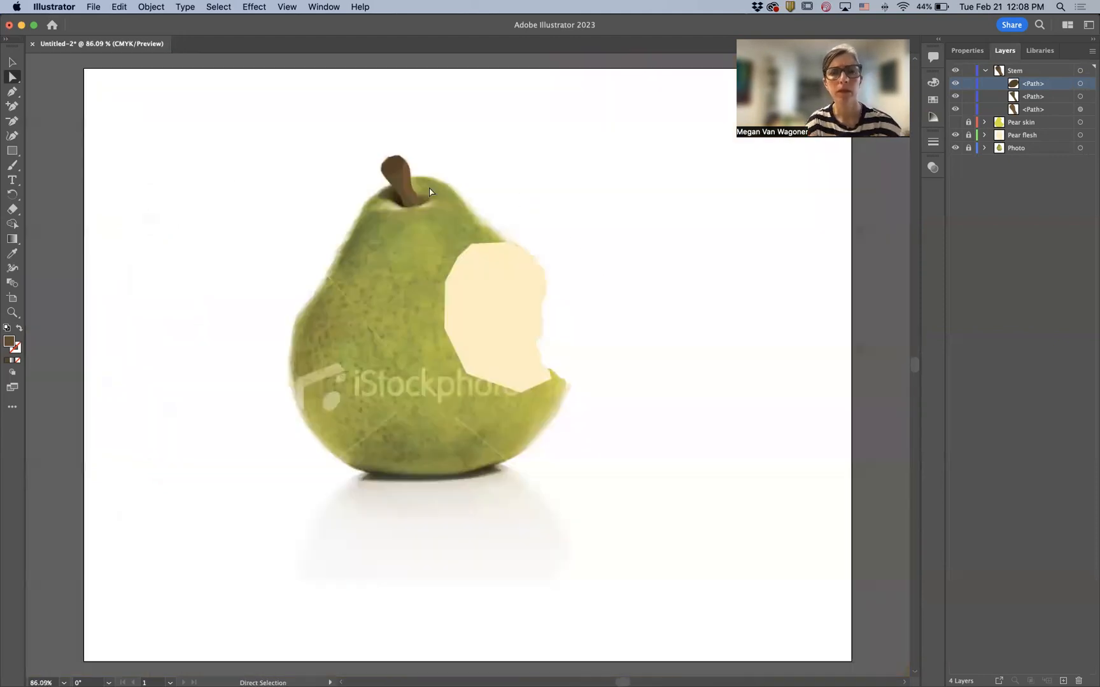
{"action": "left_click", "coordinate": [955, 122]}
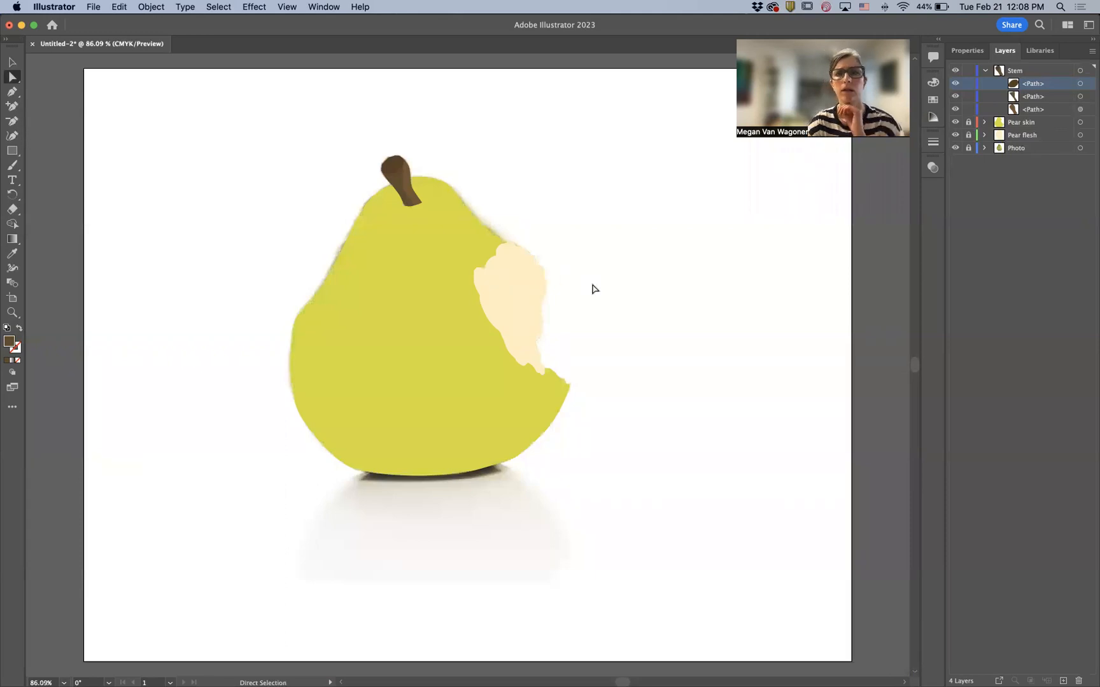
- Zoom in on the upper pear and collapse the Stem layer in the layer list
{"action": "scroll", "coordinate": [435, 215], "scroll_direction": "up", "scroll_amount": 6}
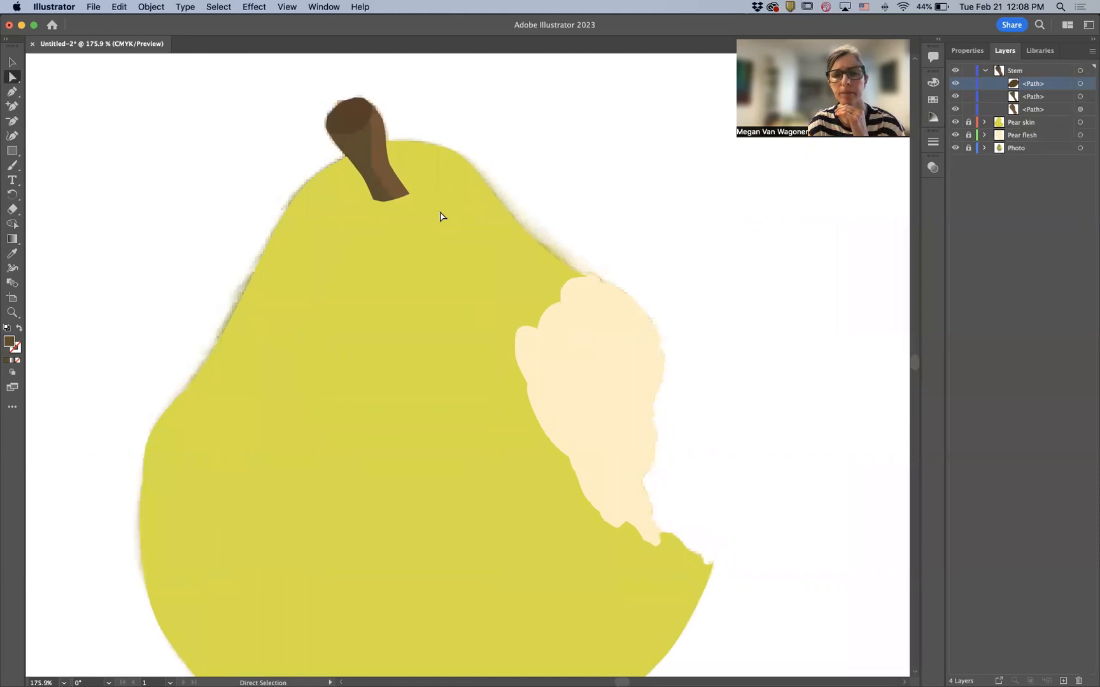
{"action": "scroll", "coordinate": [442, 216], "scroll_direction": "down", "scroll_amount": 1}
{"action": "scroll", "coordinate": [442, 216], "scroll_direction": "right", "scroll_amount": 2}
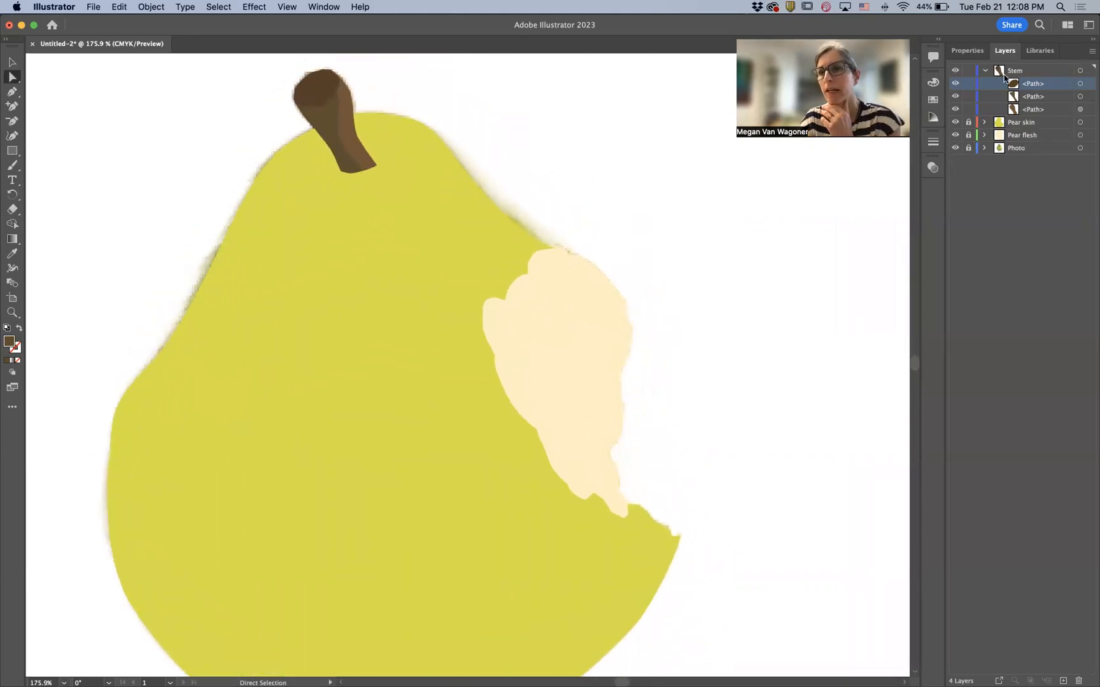
{"action": "left_click", "coordinate": [987, 68]}
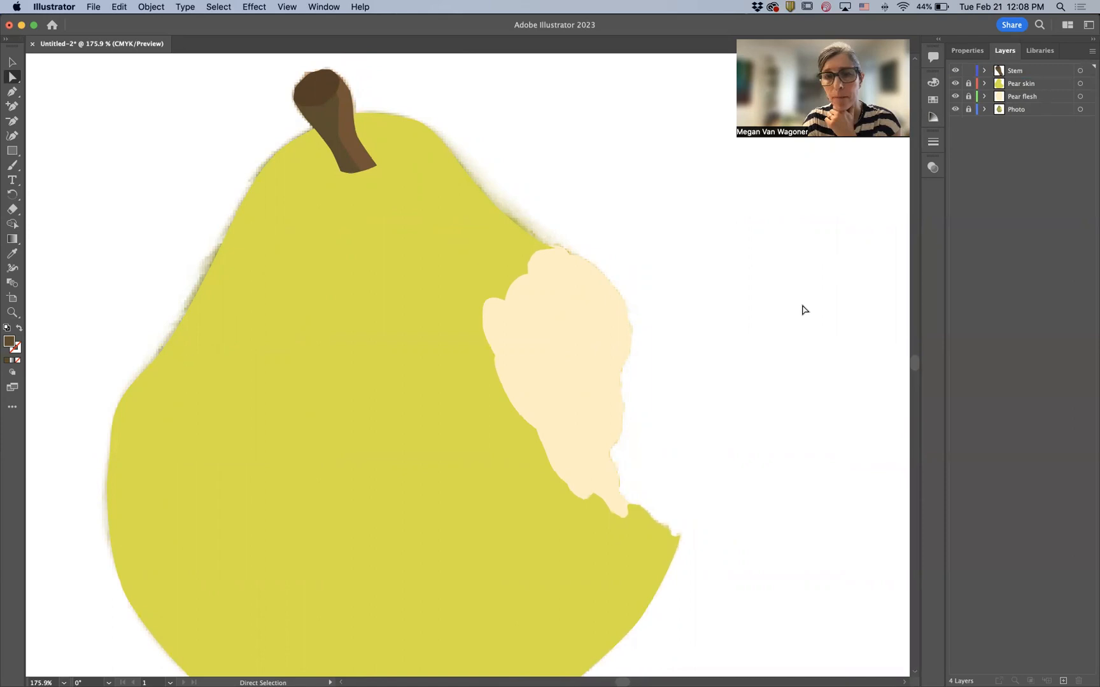
- Unlock and expand the Pear skin layer, then select the pear skin path
{"action": "scroll", "coordinate": [804, 310], "scroll_direction": "down", "scroll_amount": 2}
{"action": "scroll", "coordinate": [804, 310], "scroll_direction": "down", "scroll_amount": 2}
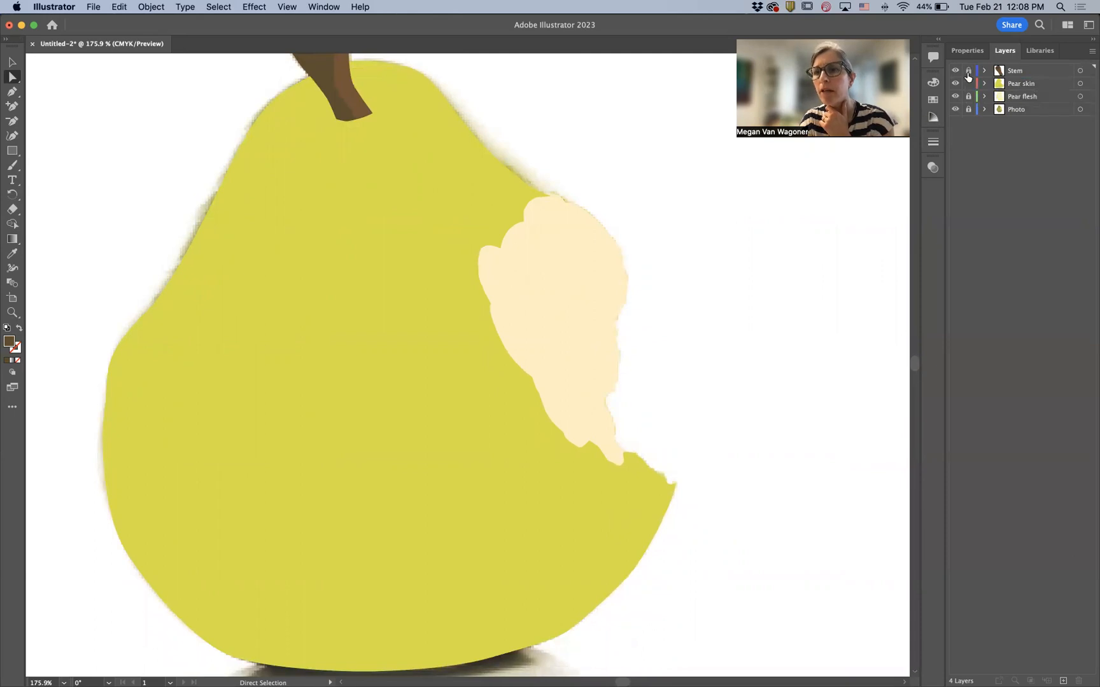
{"action": "left_click", "coordinate": [966, 82]}
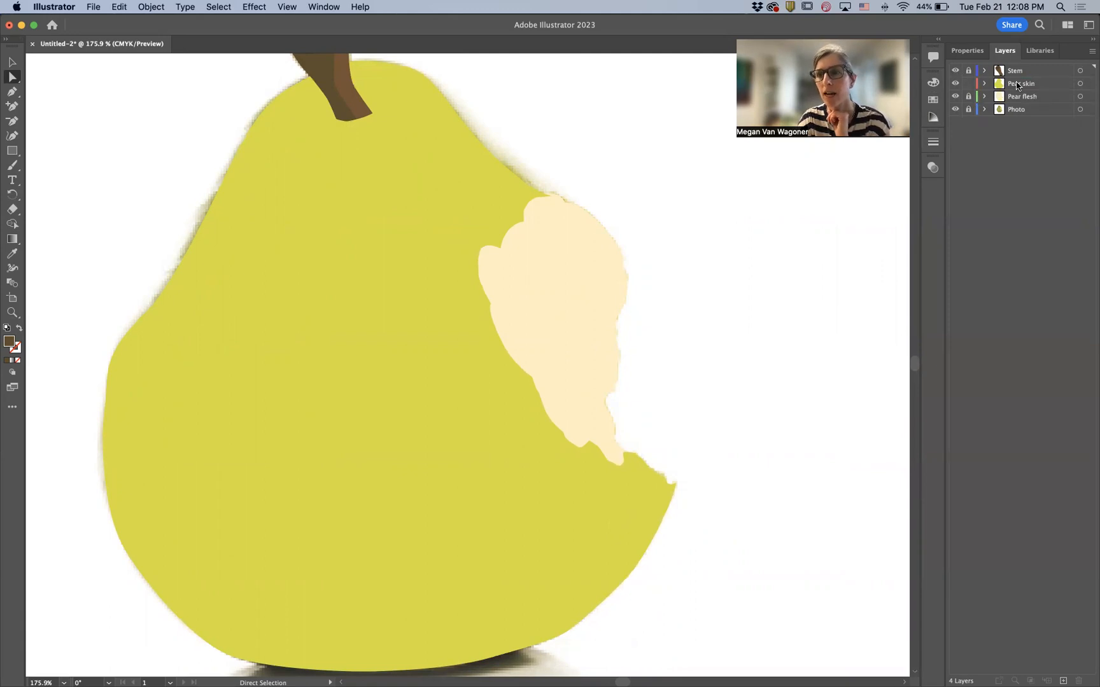
{"action": "left_click", "coordinate": [985, 83]}
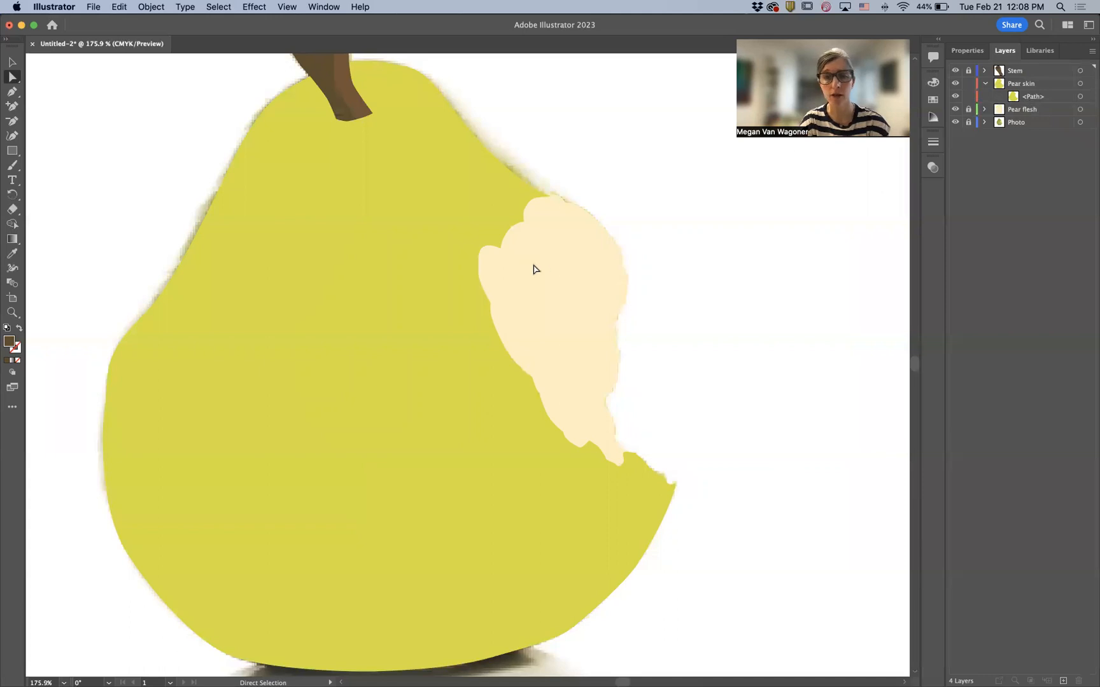
{"action": "left_click", "coordinate": [382, 359]}
{"action": "left_click", "coordinate": [381, 359]}
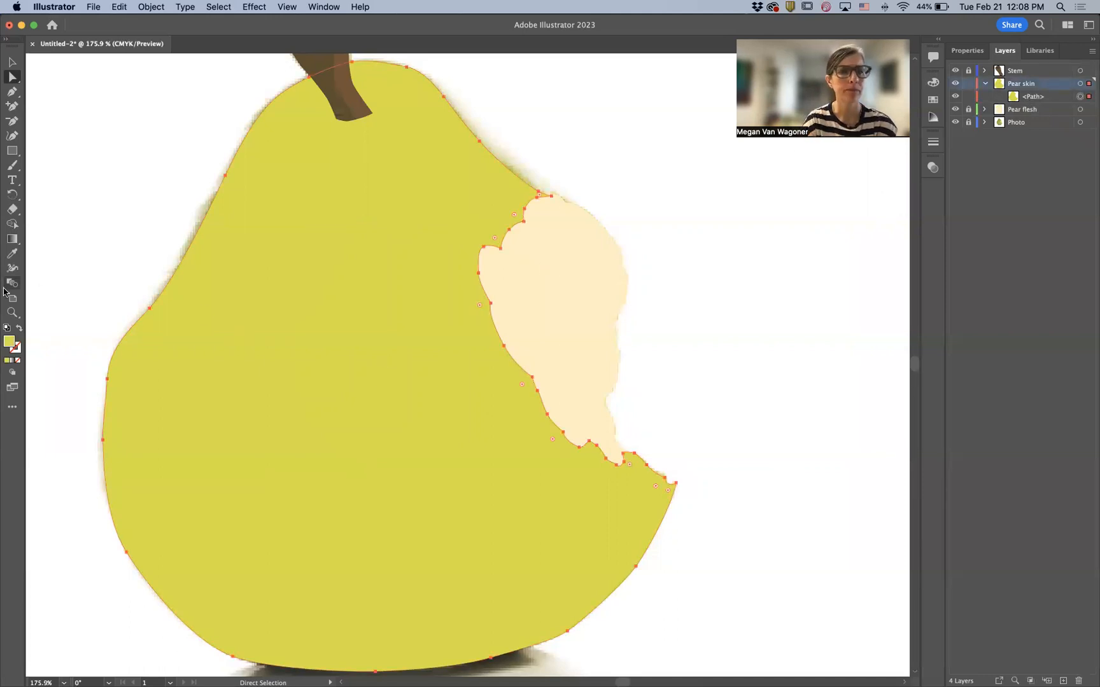
- Apply a gradient fill to the pear skin shape with the Gradient tool and switch it to a radial gradient
{"action": "left_click", "coordinate": [12, 239]}
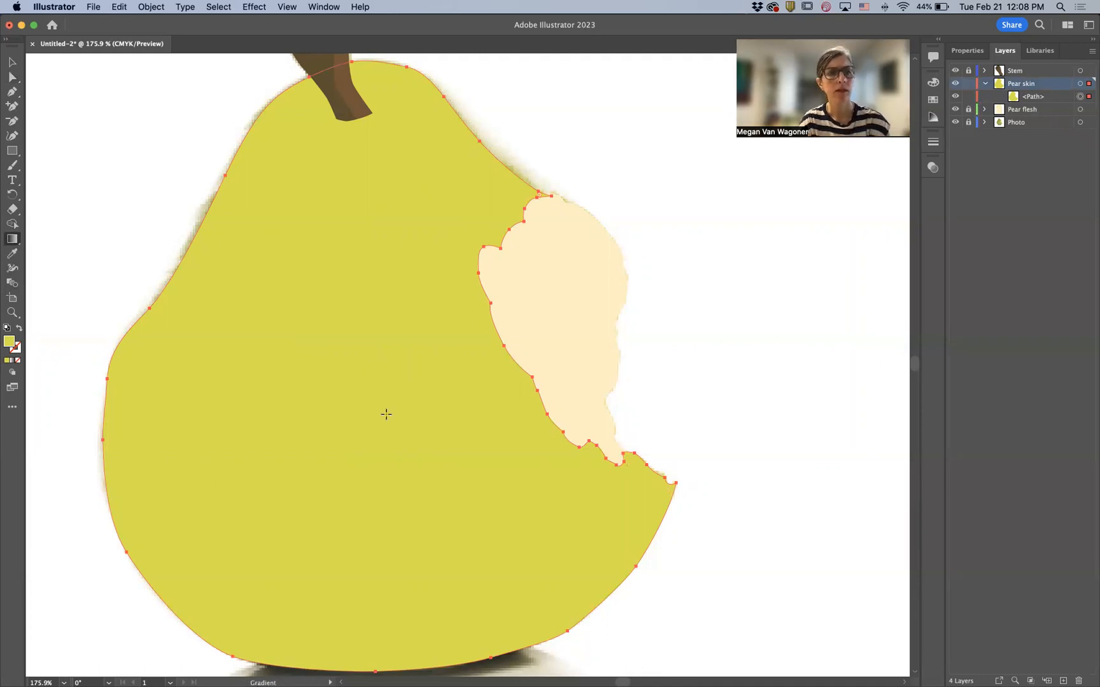
{"action": "left_click", "coordinate": [442, 382]}
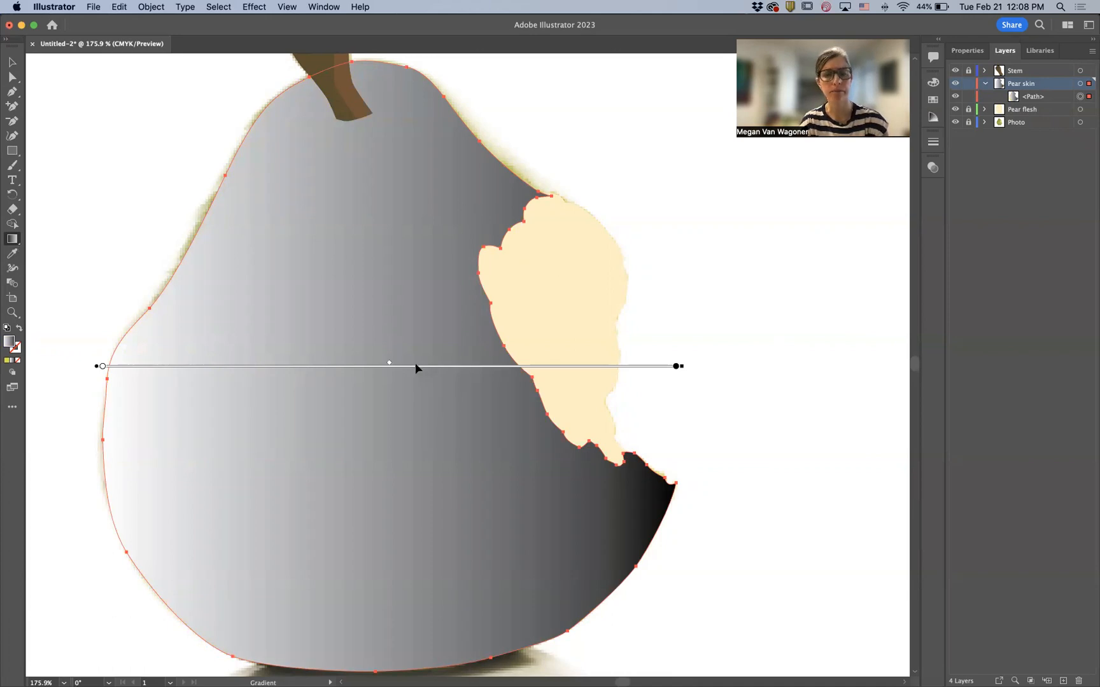
{"action": "left_click", "coordinate": [961, 55]}
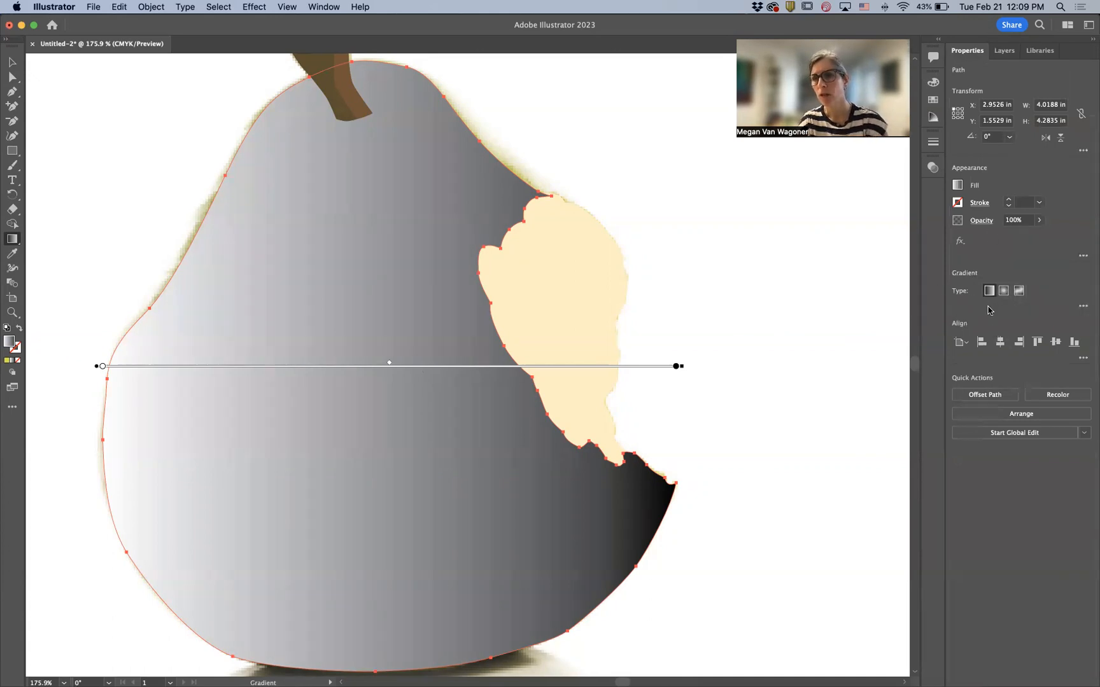
{"action": "left_click", "coordinate": [1082, 306]}
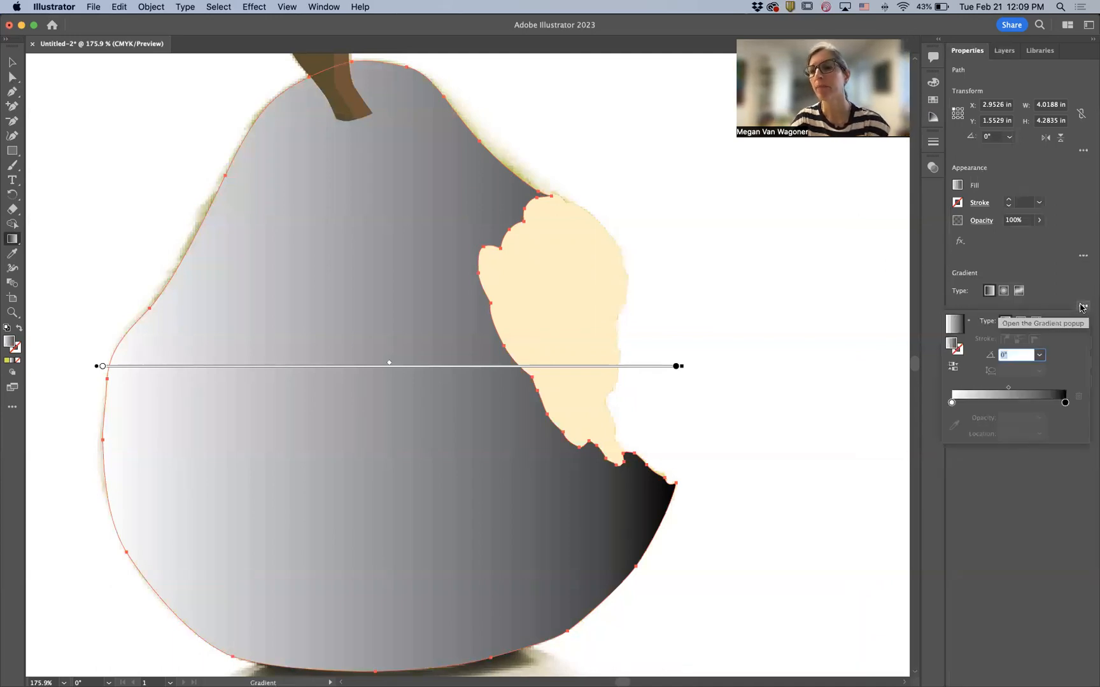
{"action": "left_click", "coordinate": [1005, 294]}
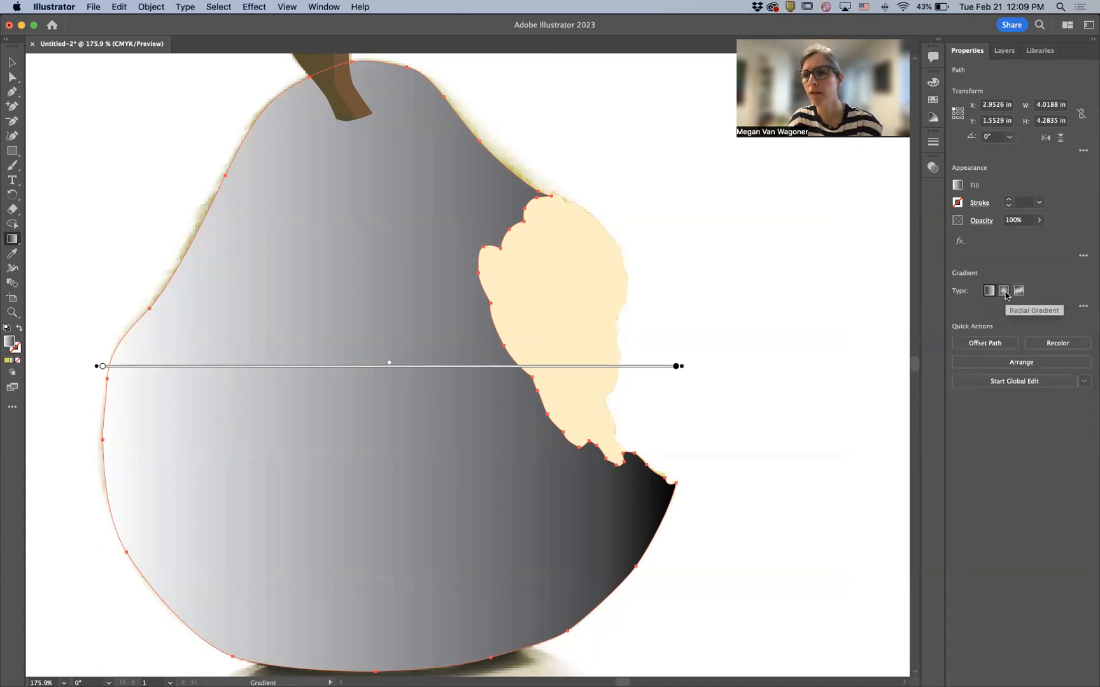
{"action": "left_click", "coordinate": [1004, 292]}
{"action": "left_click", "coordinate": [1083, 306]}
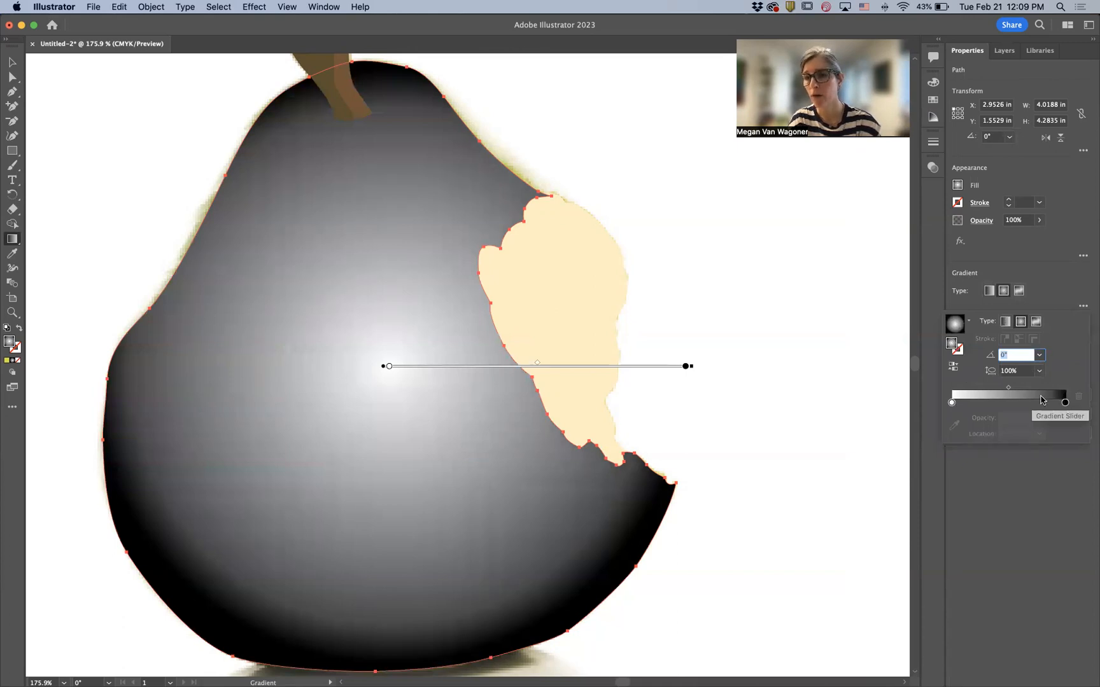
- Set the gradient's end color stop to a green of C 36, M 12, Y 100, K 0
{"action": "left_click", "coordinate": [1065, 403]}
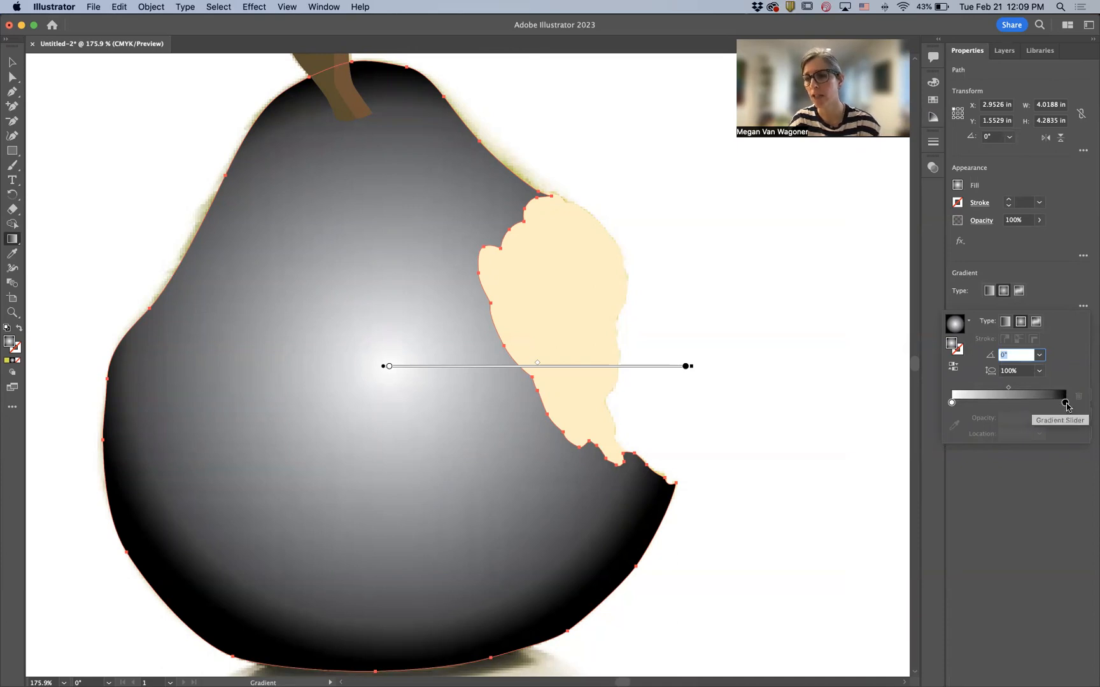
{"action": "double_click", "coordinate": [1066, 403]}
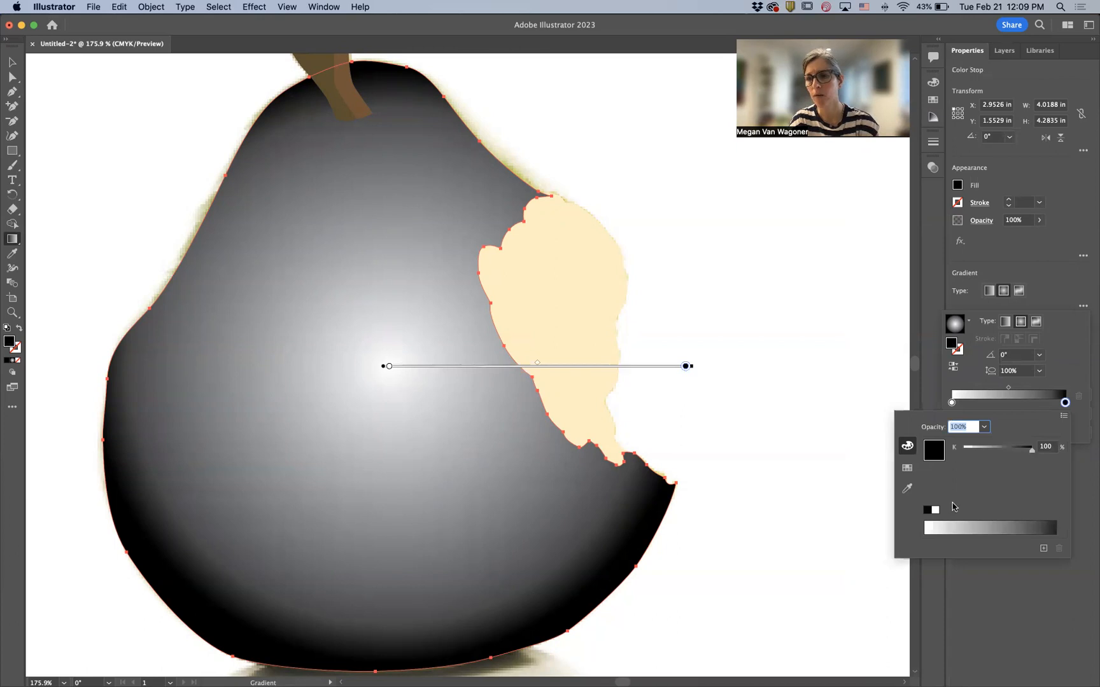
{"action": "left_click", "coordinate": [909, 471]}
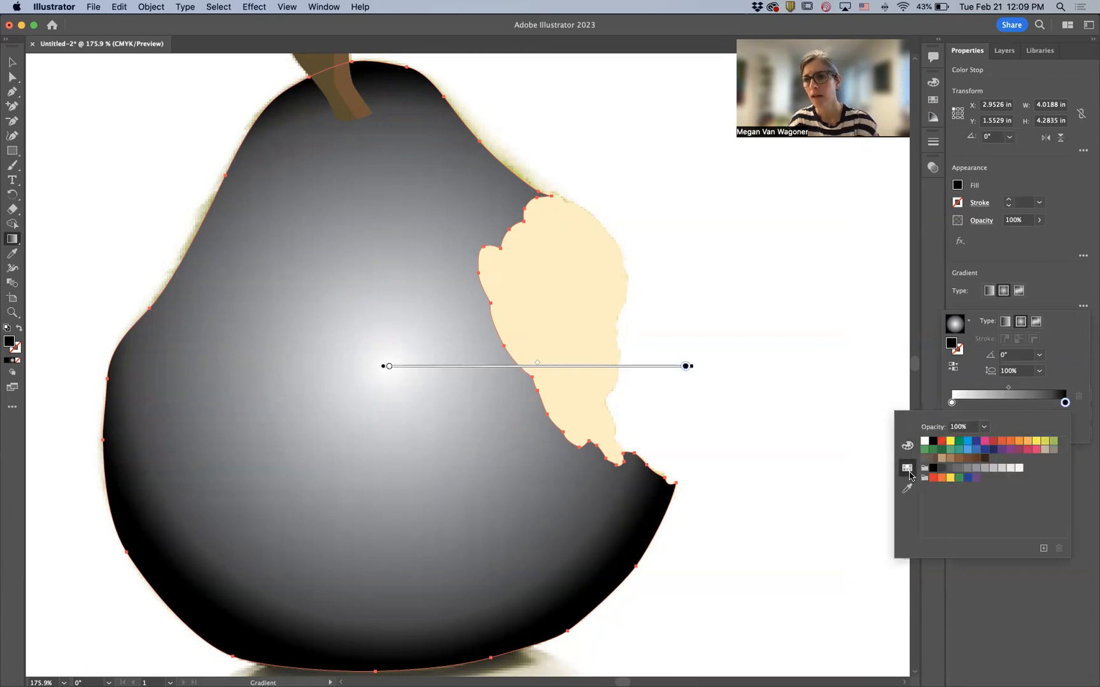
{"action": "left_click", "coordinate": [1053, 441]}
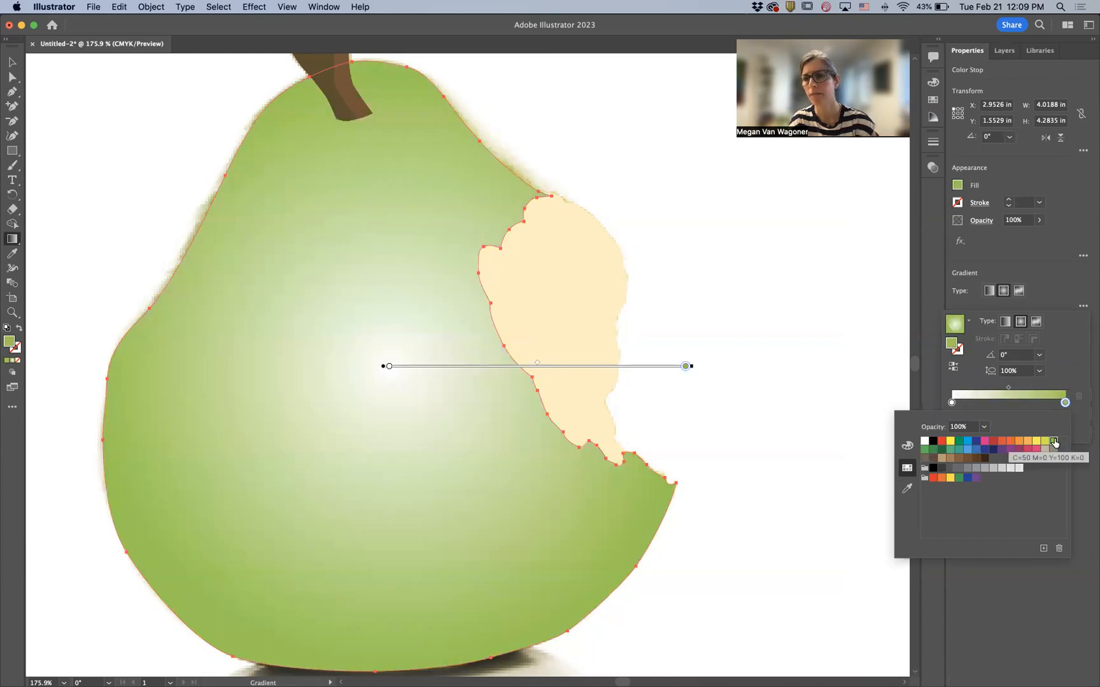
{"action": "left_click", "coordinate": [907, 445]}
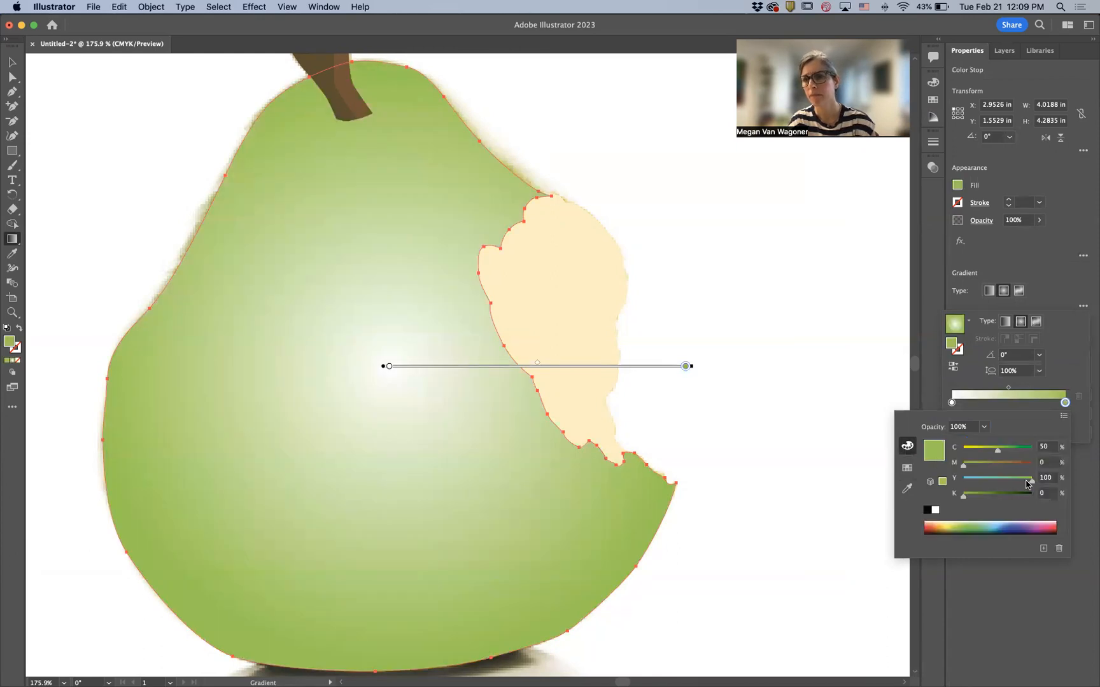
{"action": "left_click_drag", "start_coordinate": [997, 453], "coordinate": [972, 471]}
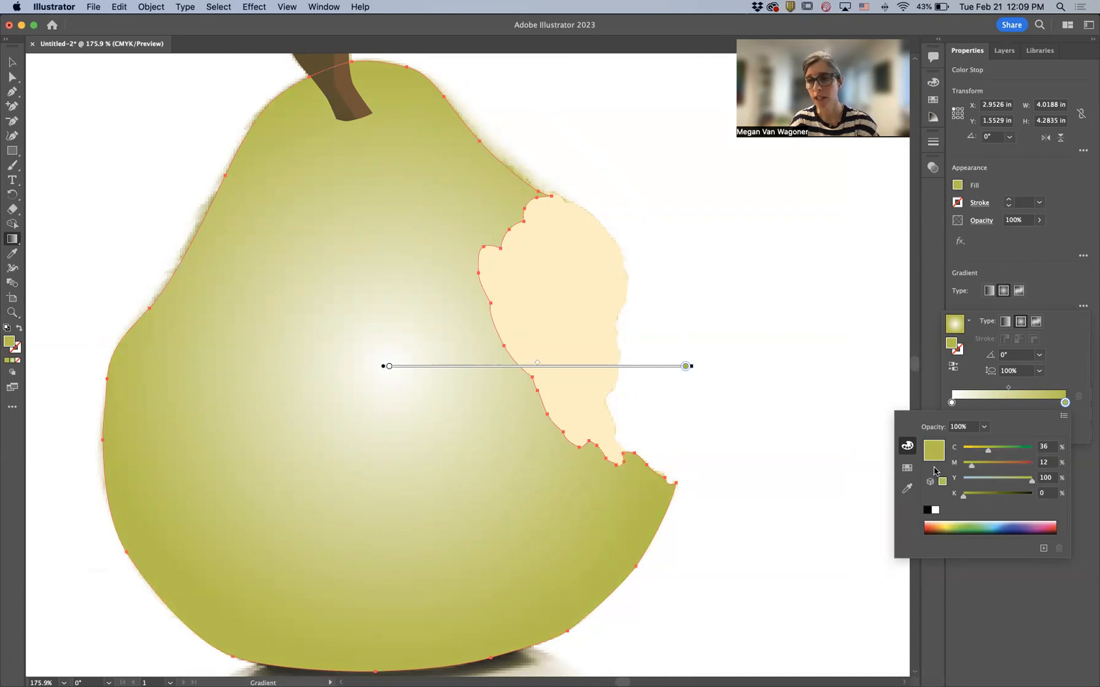
- Set the gradient's start color stop to a yellow swatch of C 5, M 0, Y 90, K 0
{"action": "left_click", "coordinate": [1009, 406]}
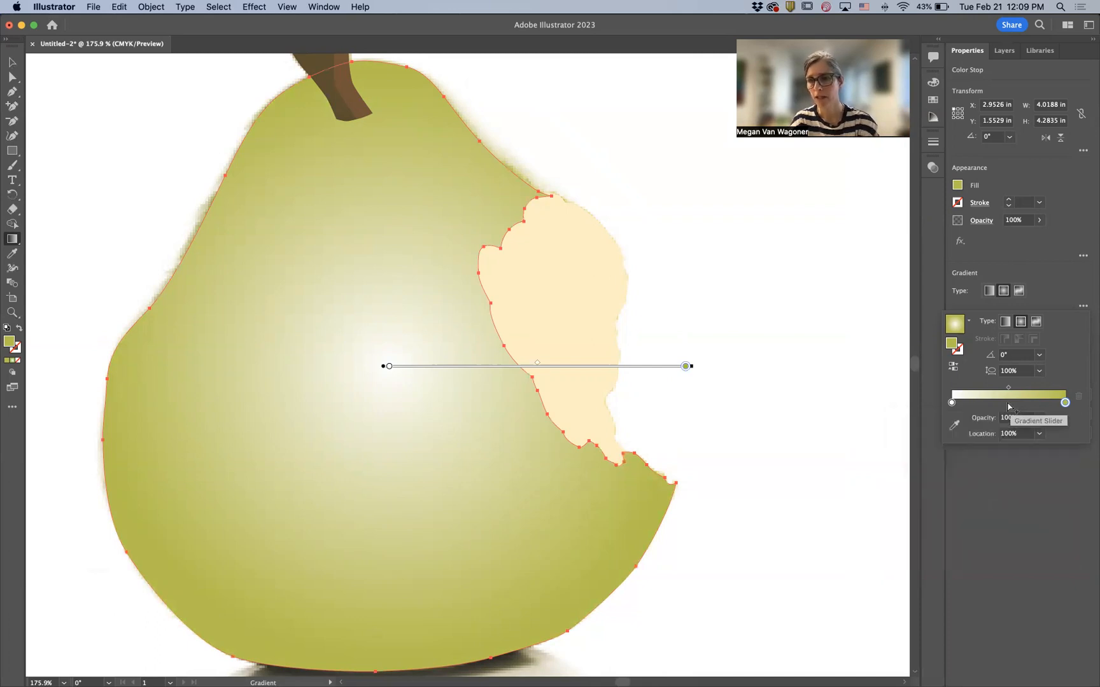
{"action": "double_click", "coordinate": [952, 403]}
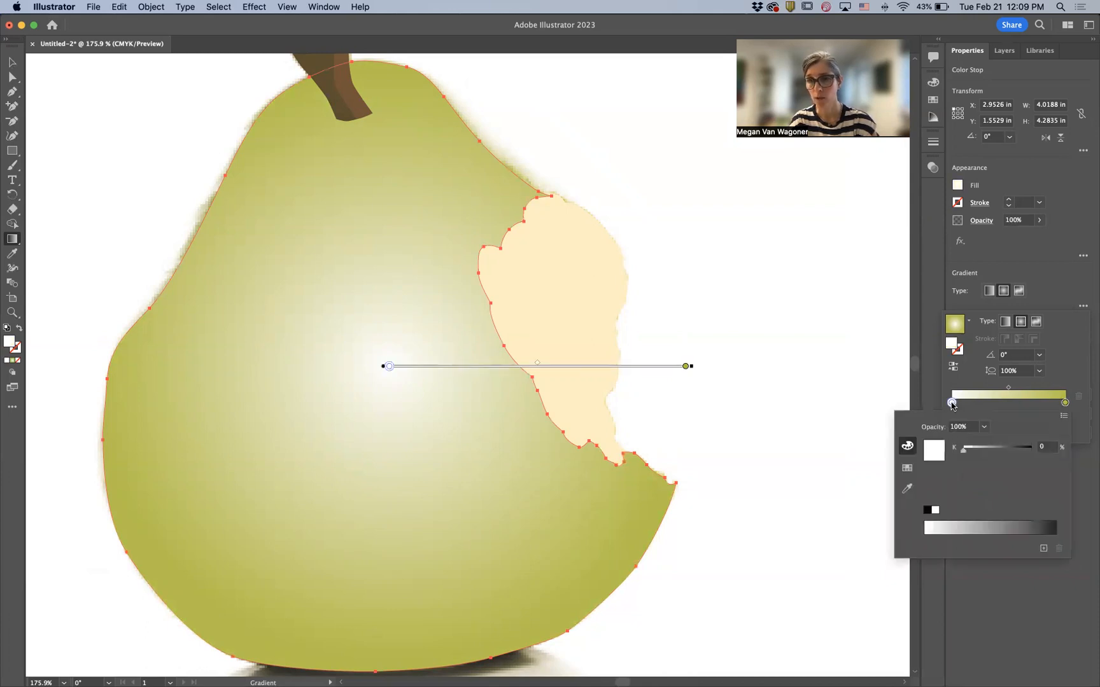
{"action": "left_click", "coordinate": [907, 468]}
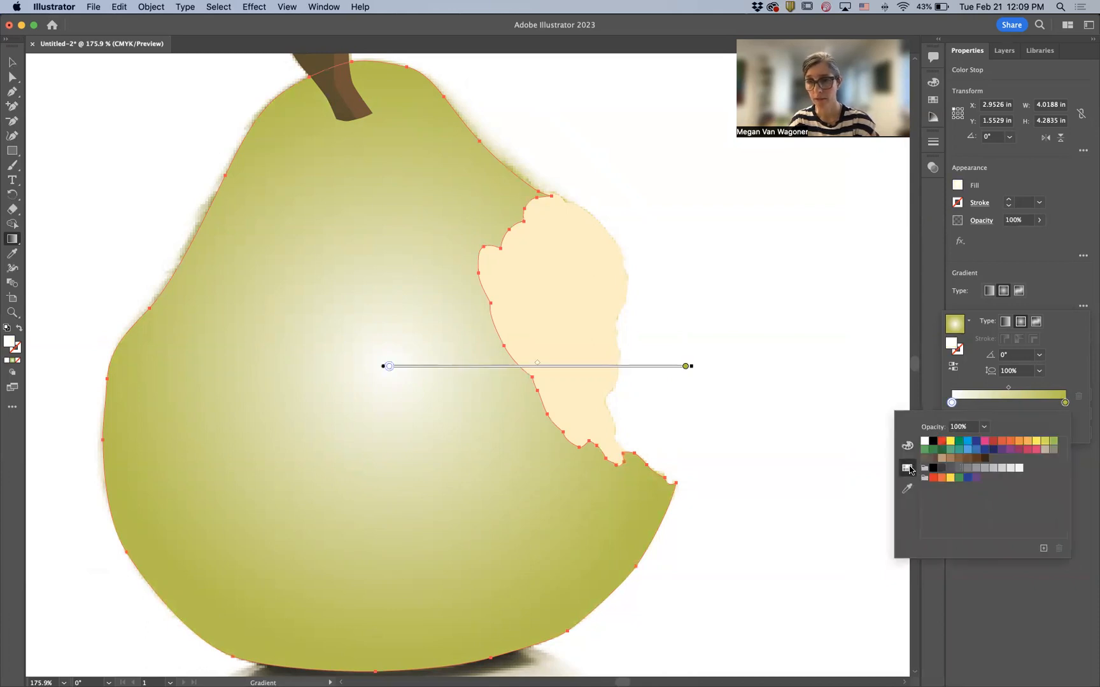
{"action": "left_click", "coordinate": [1036, 442]}
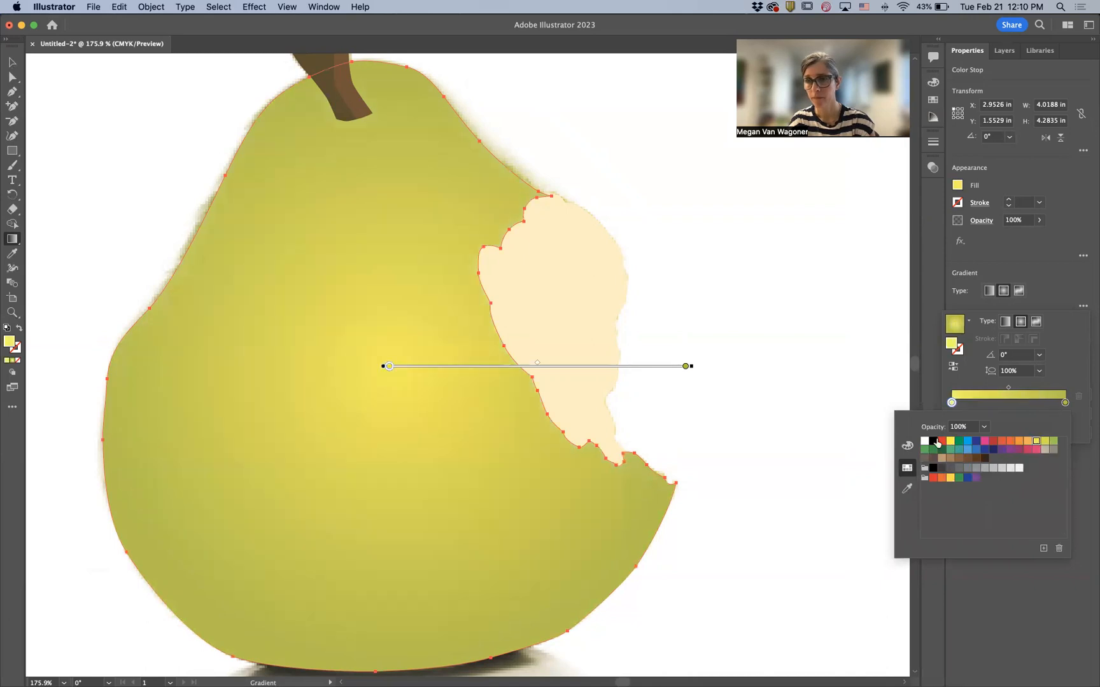
{"action": "left_click", "coordinate": [906, 445]}
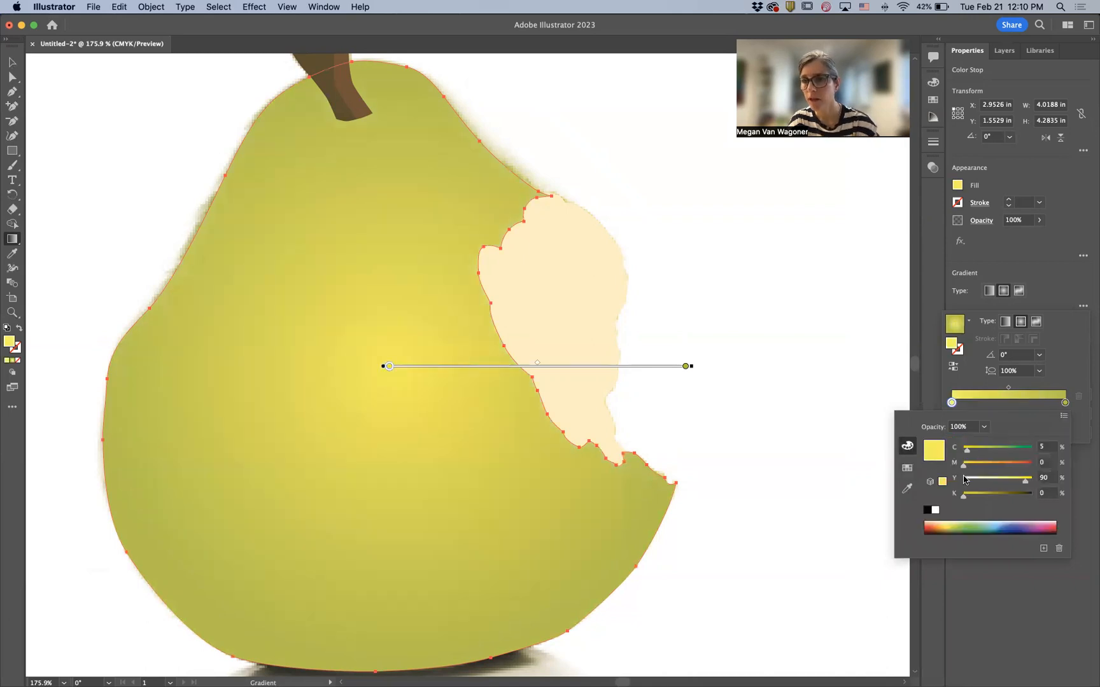
- Lighten the gradient's start color stop to C 11, M 0, Y 36, K 0
{"action": "left_click_drag", "start_coordinate": [1026, 482], "coordinate": [971, 454]}
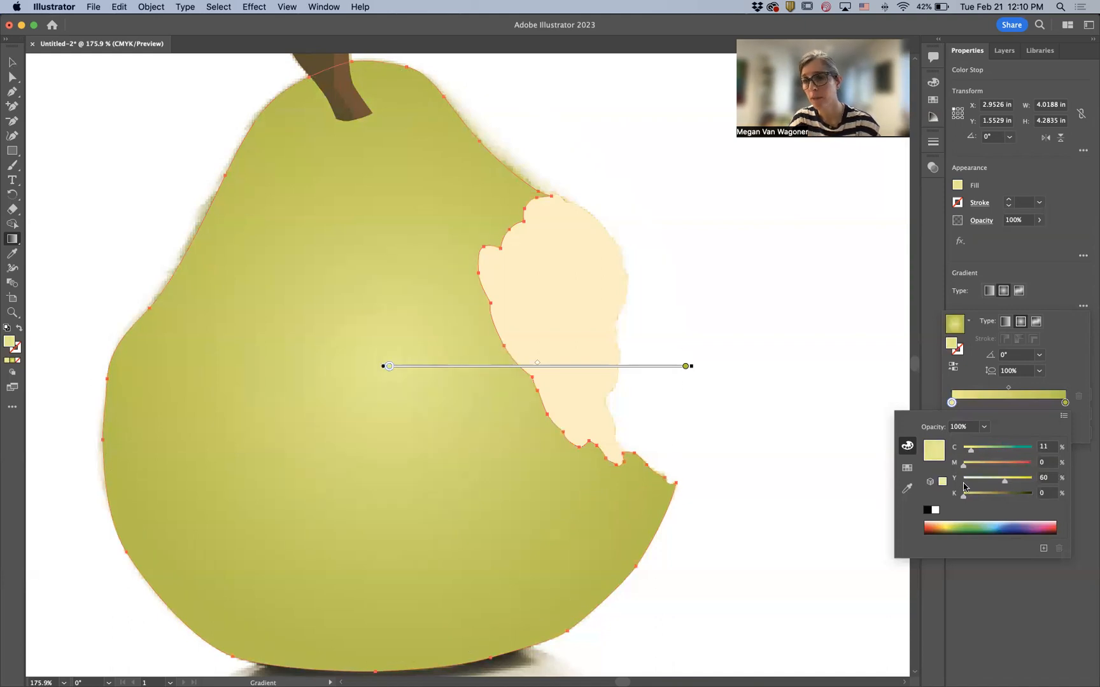
{"action": "left_click_drag", "start_coordinate": [1005, 483], "coordinate": [996, 482]}
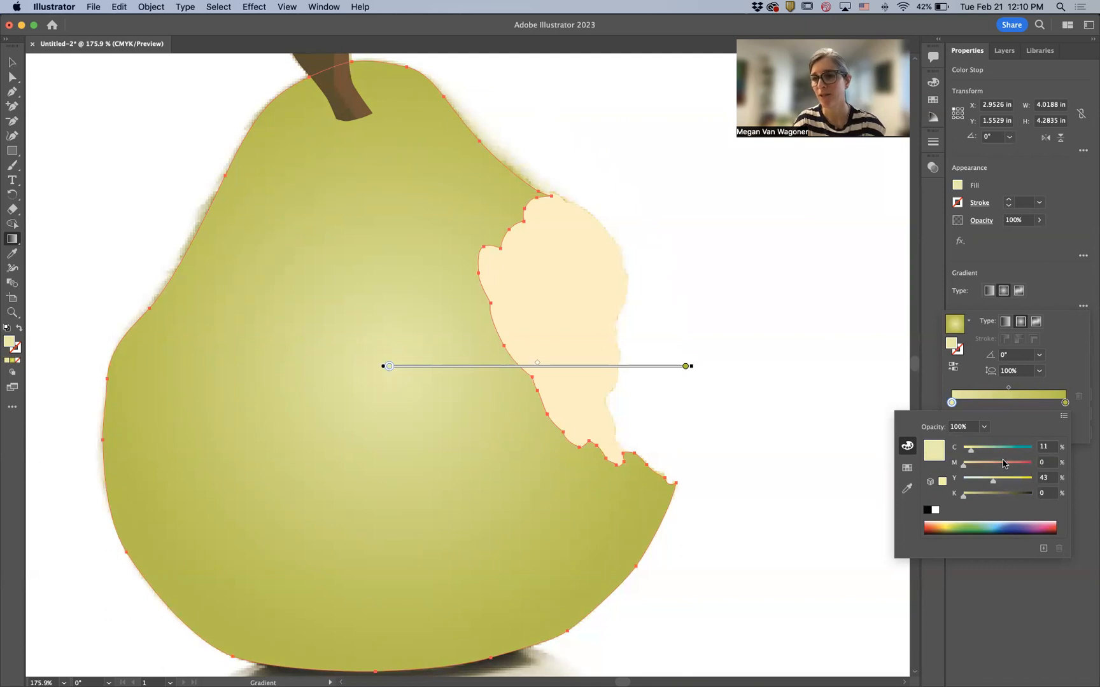
{"action": "left_click_drag", "start_coordinate": [993, 480], "coordinate": [985, 482]}
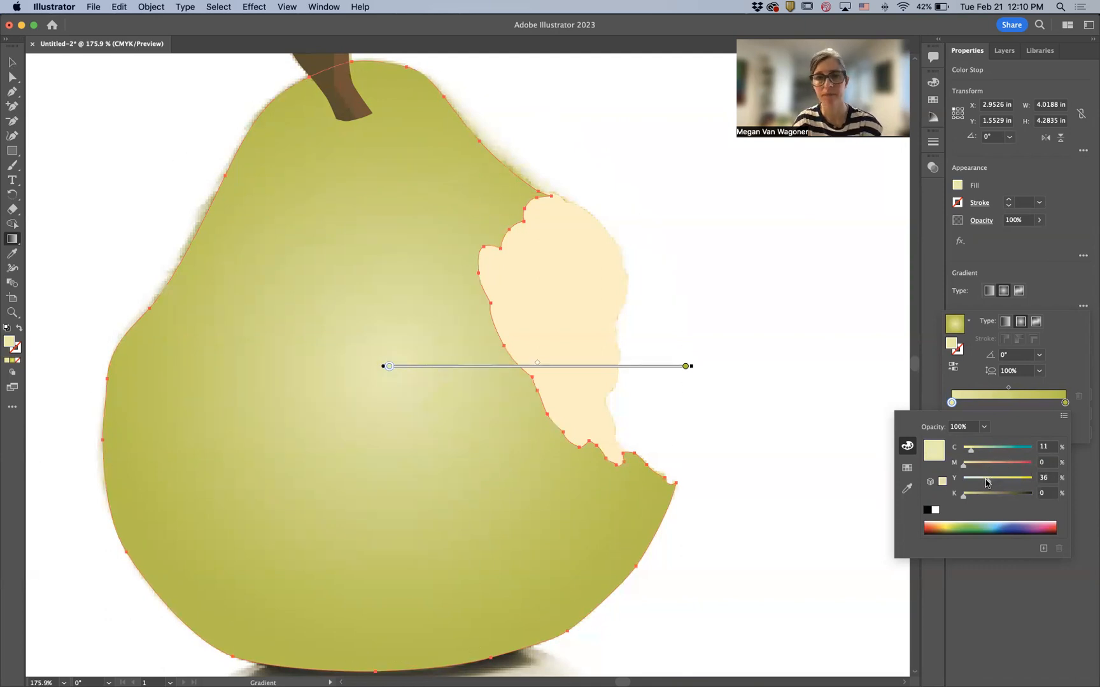
{"action": "left_click", "coordinate": [1067, 355]}
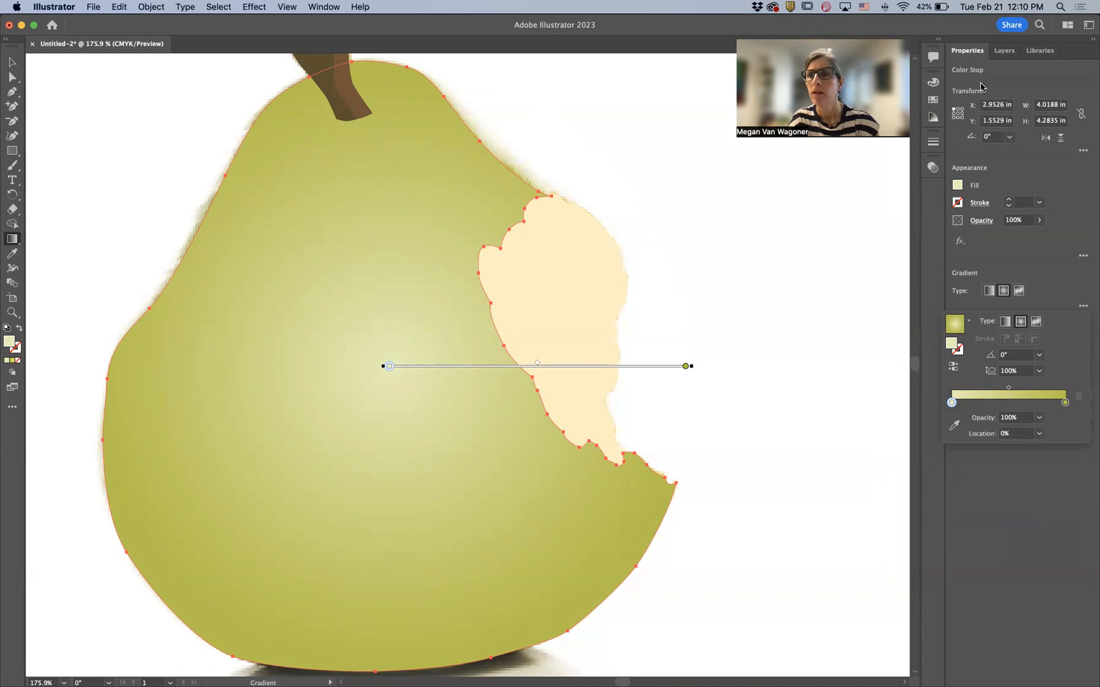
- Toggle the Pear skin and Pear flesh layers' visibility to compare the drawing against the photo
{"action": "left_click", "coordinate": [1010, 49]}
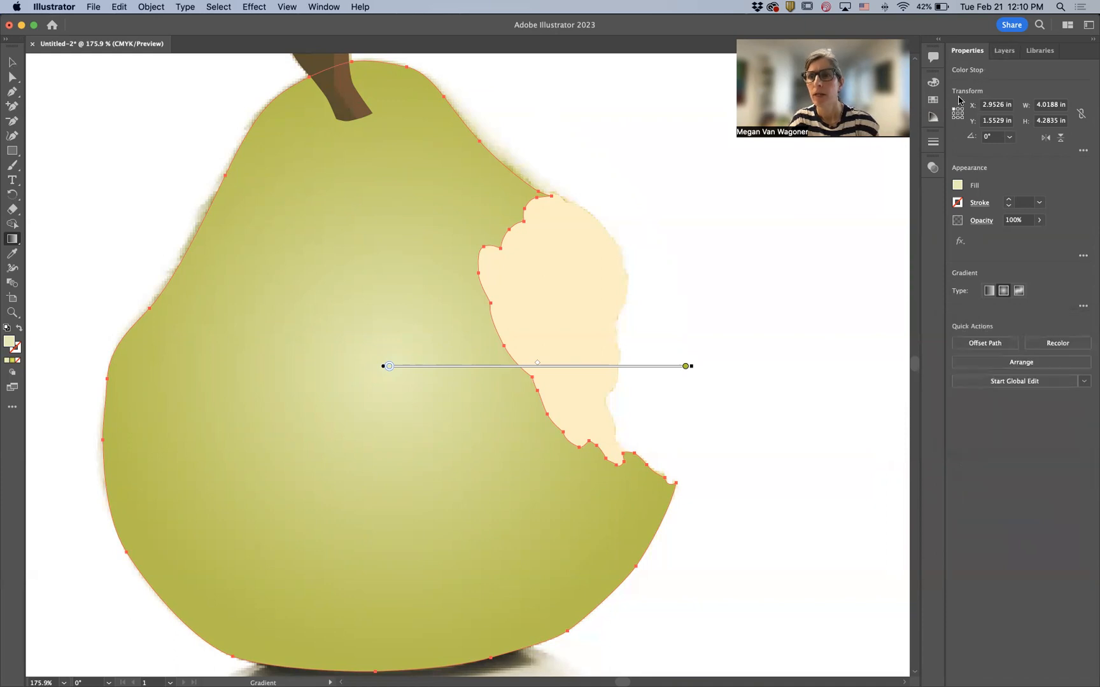
{"action": "left_click", "coordinate": [1005, 51]}
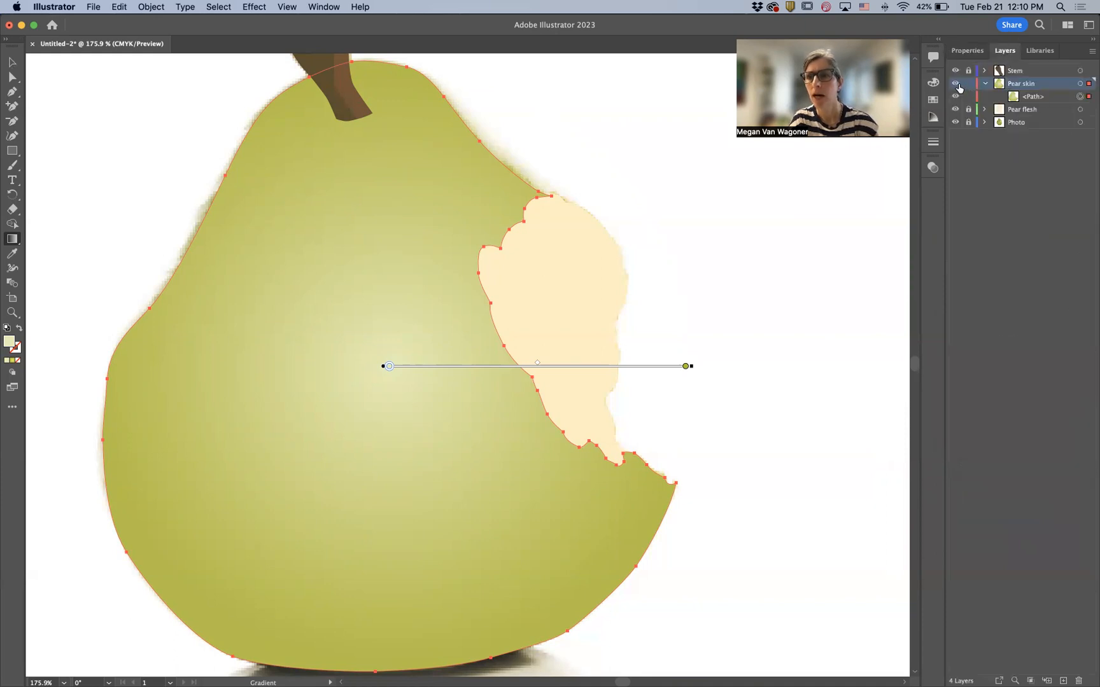
{"action": "left_click", "coordinate": [954, 86]}
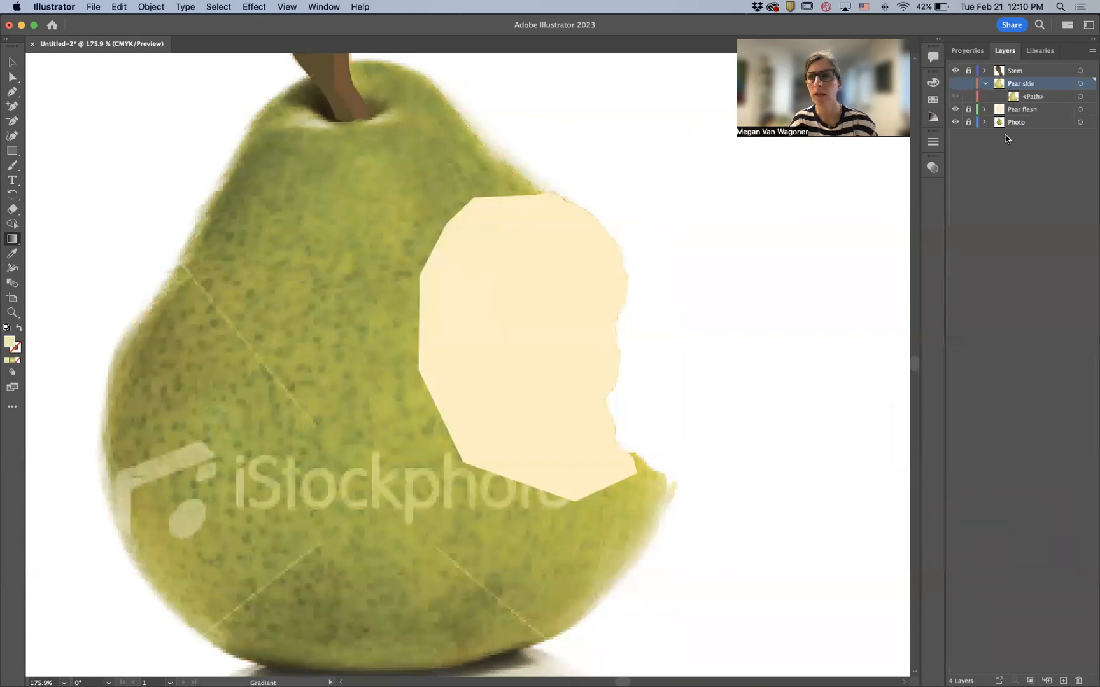
{"action": "left_click", "coordinate": [954, 110]}
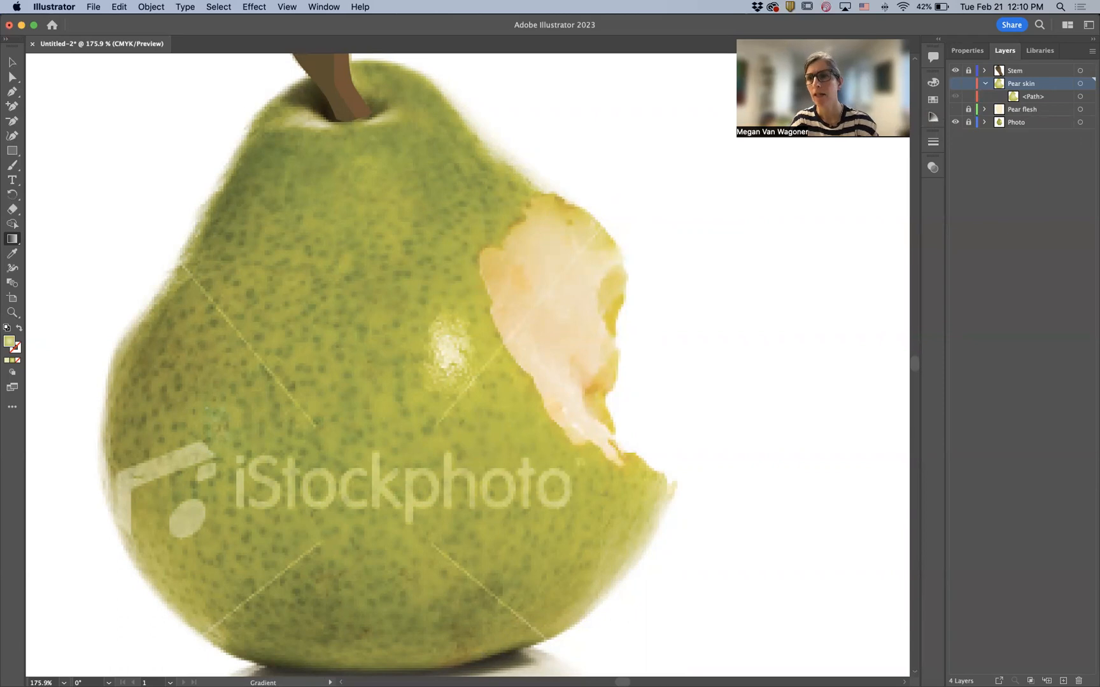
{"action": "left_click", "coordinate": [955, 83]}
{"action": "left_click", "coordinate": [955, 109]}
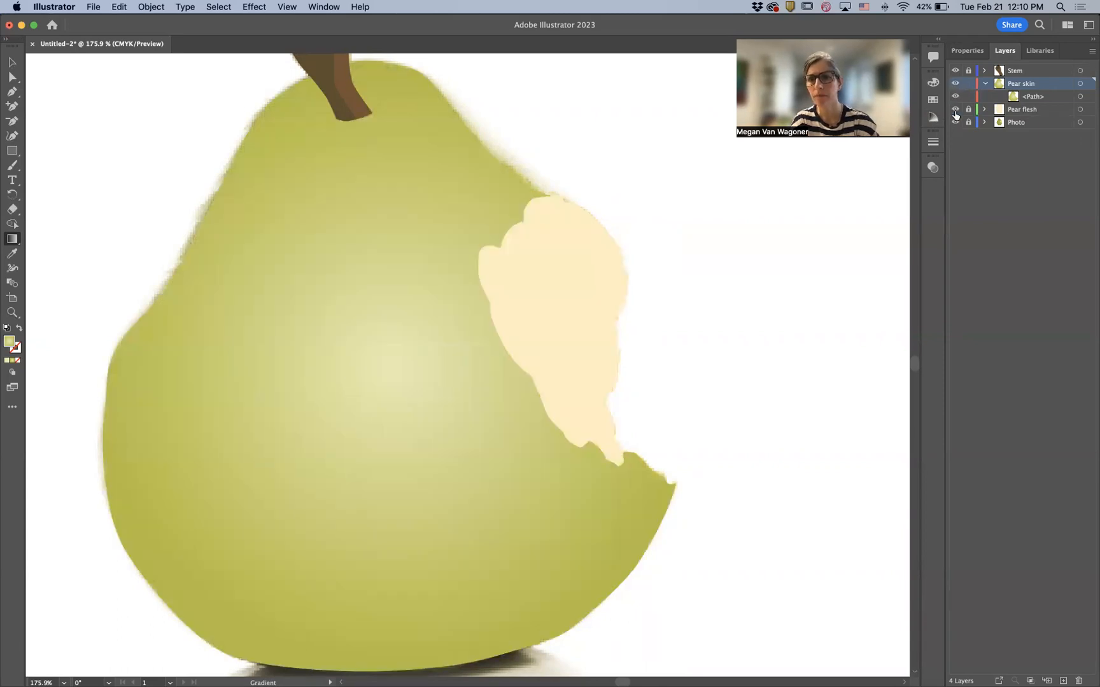
- Move the radial gradient's center up and to the right on the pear skin and shrink its radius
{"action": "left_click", "coordinate": [967, 53]}
{"action": "left_click", "coordinate": [957, 185]}
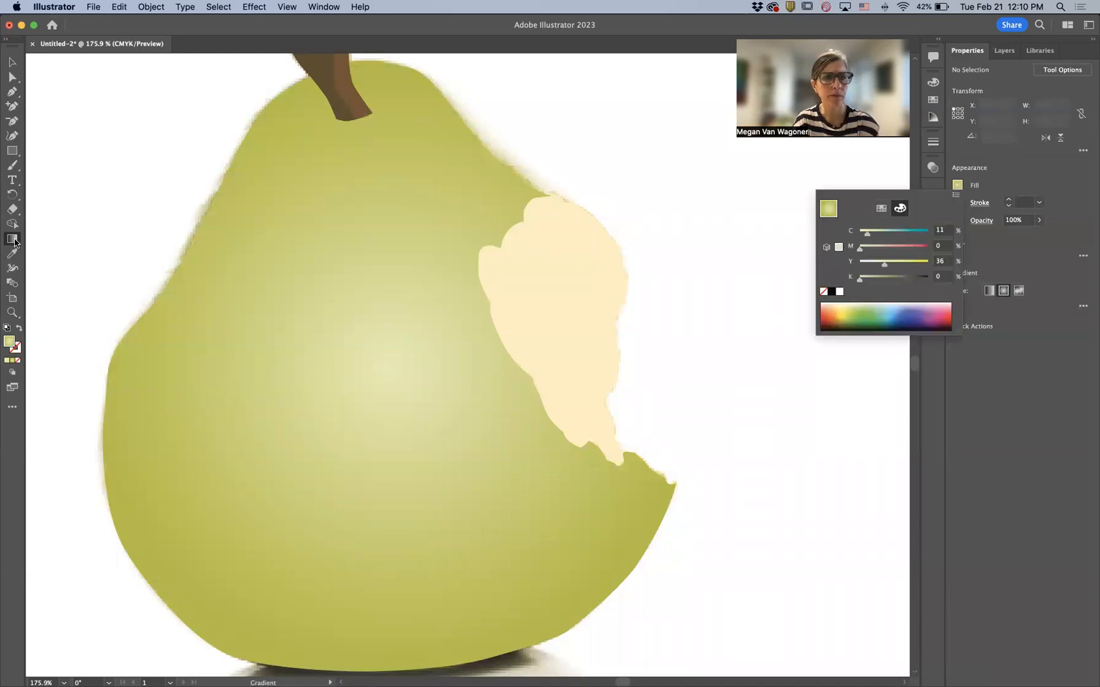
{"action": "left_click", "coordinate": [513, 438]}
{"action": "left_click", "coordinate": [513, 438]}
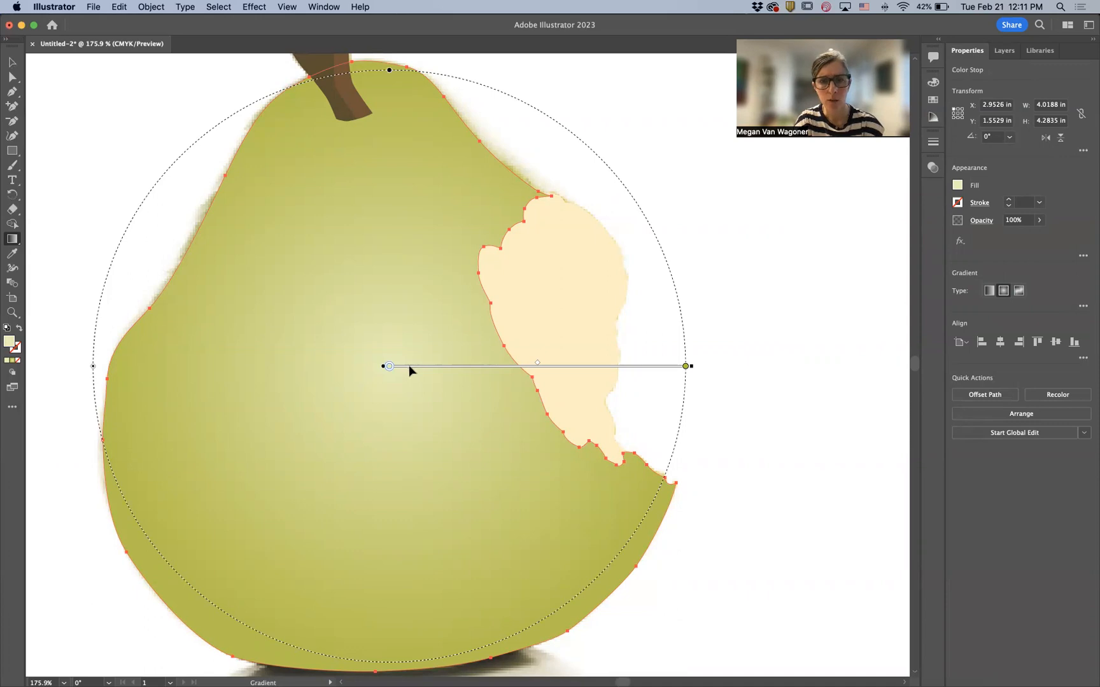
{"action": "mouse_move", "coordinate": [409, 365]}
{"action": "left_mouse_down"}
{"action": "mouse_move", "coordinate": [483, 321]}
{"action": "mouse_move", "coordinate": [392, 249]}
{"action": "mouse_move", "coordinate": [456, 229]}
{"action": "mouse_move", "coordinate": [475, 326]}
{"action": "left_mouse_up"}
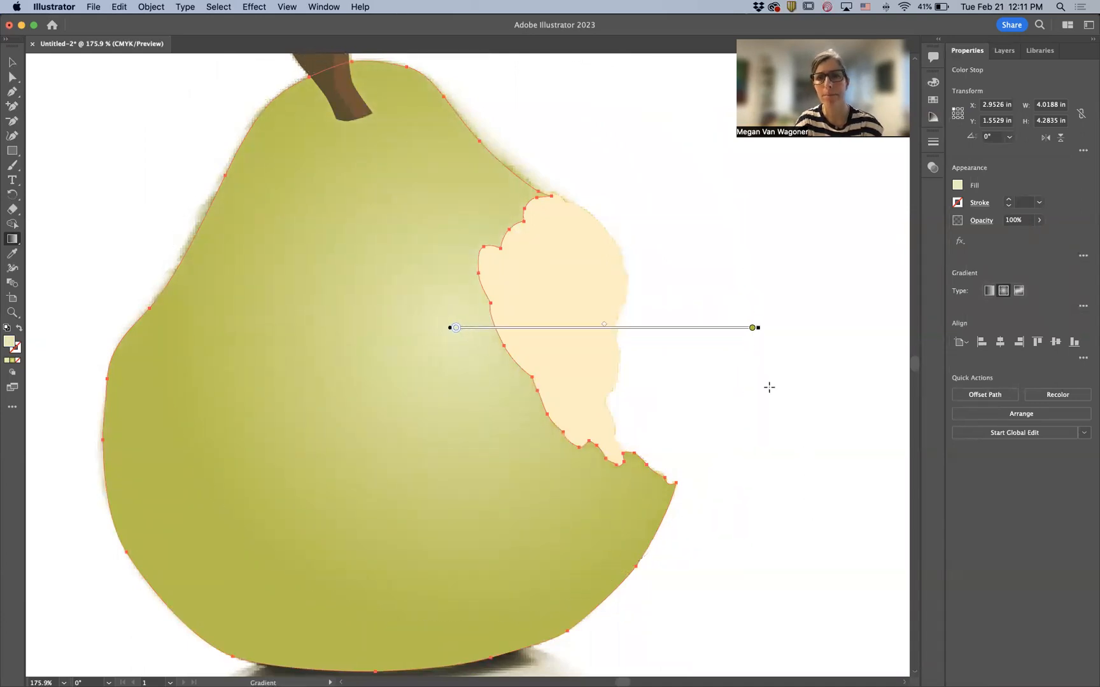
{"action": "scroll", "coordinate": [487, 223], "scroll_direction": "up", "scroll_amount": 1}
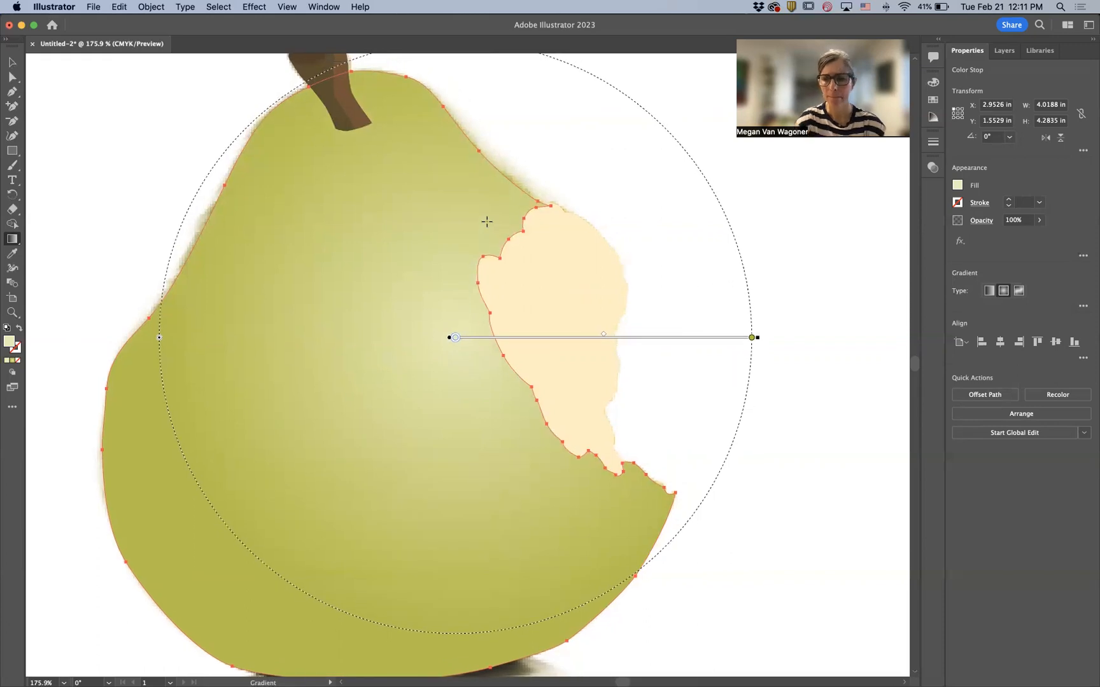
{"action": "key", "text": "super+minus"}
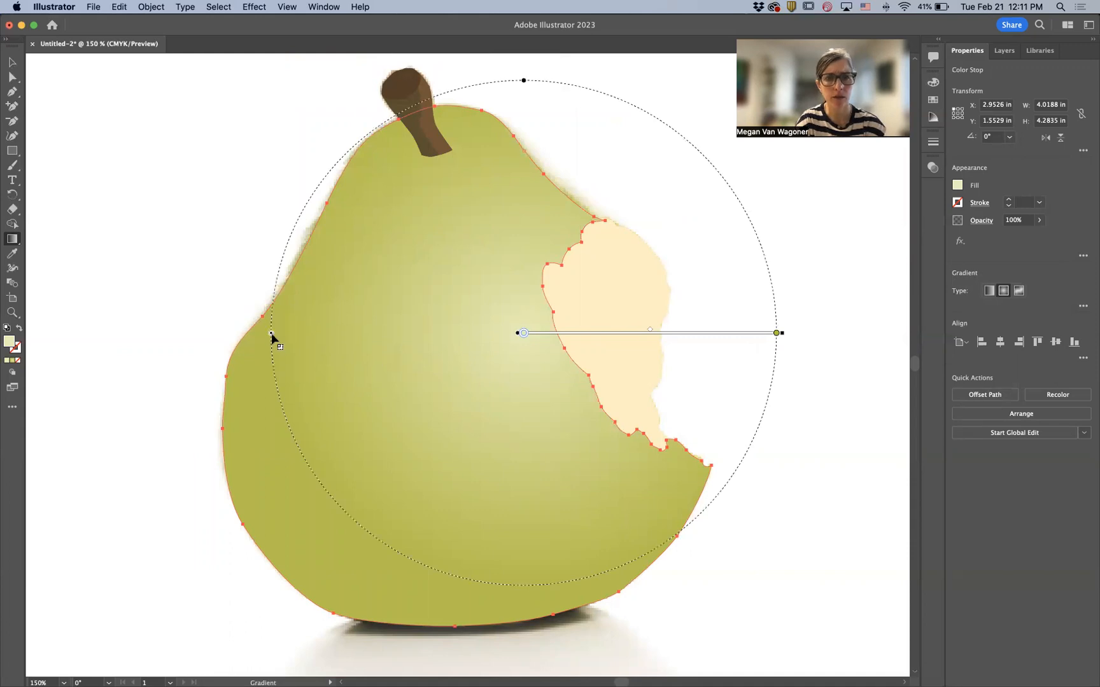
{"action": "left_click_drag", "start_coordinate": [271, 335], "coordinate": [382, 357]}
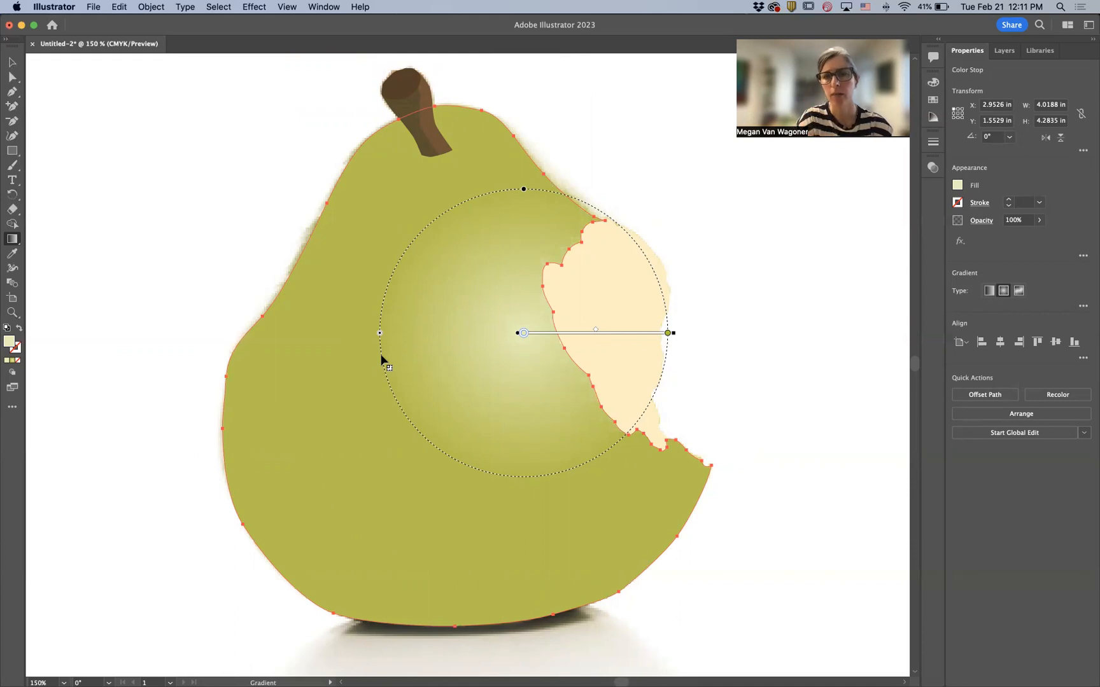
- Deselect everything and hide the pear skin path to reveal the photo underneath
{"action": "left_click", "coordinate": [12, 62]}
{"action": "left_click", "coordinate": [142, 215]}
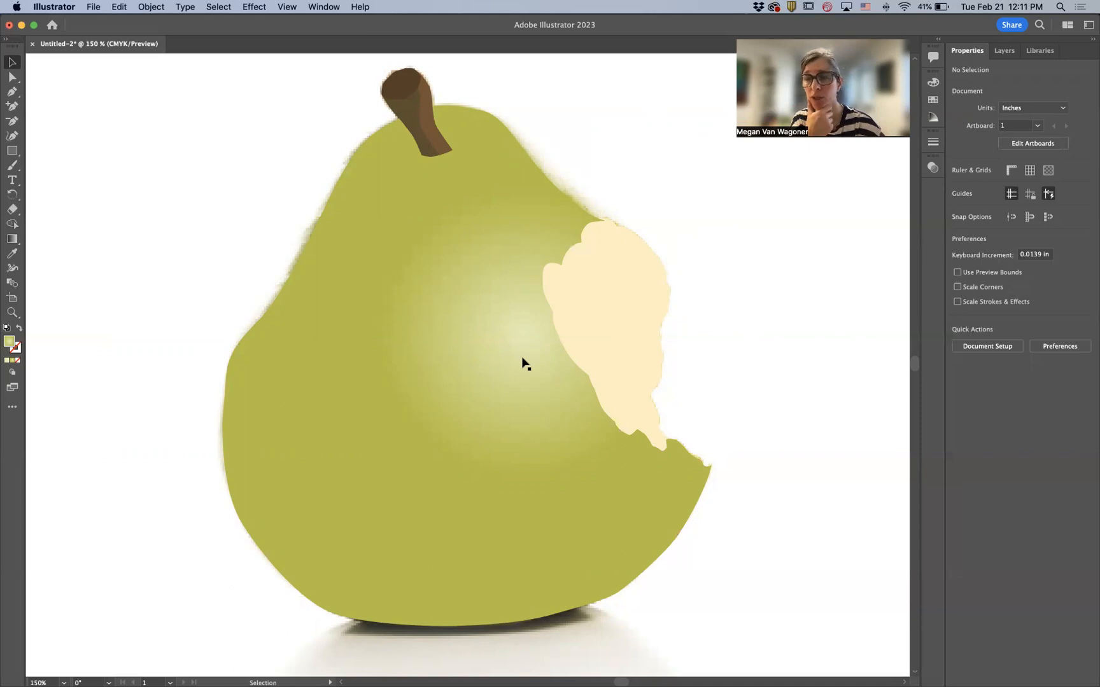
{"action": "left_click", "coordinate": [1004, 51]}
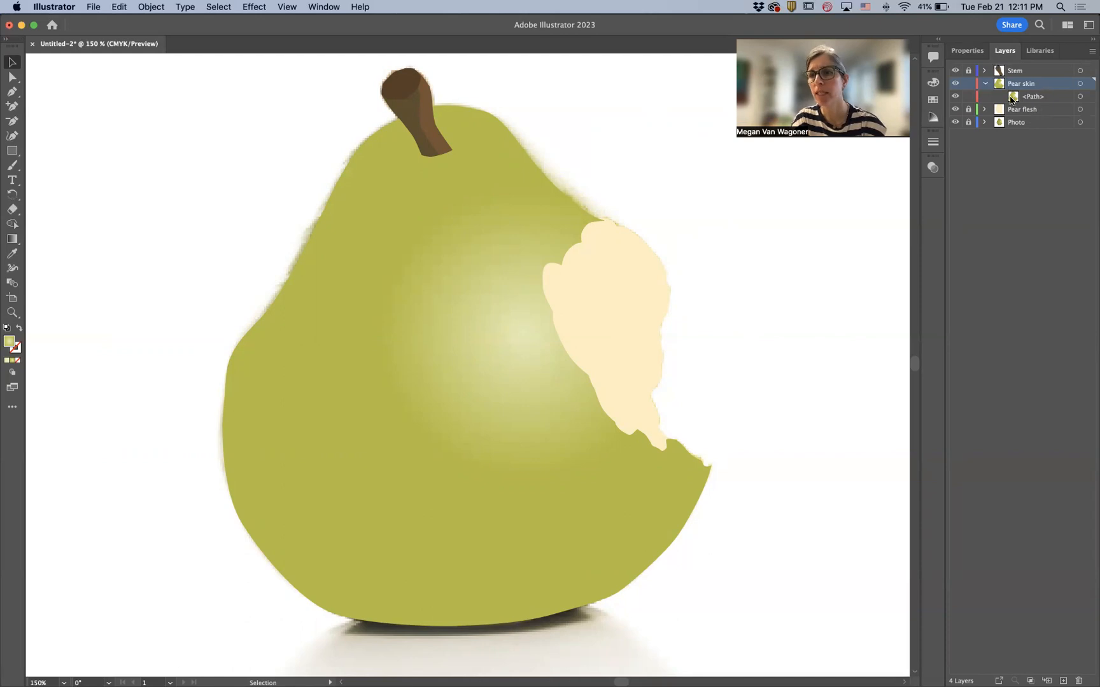
{"action": "left_click", "coordinate": [955, 96]}
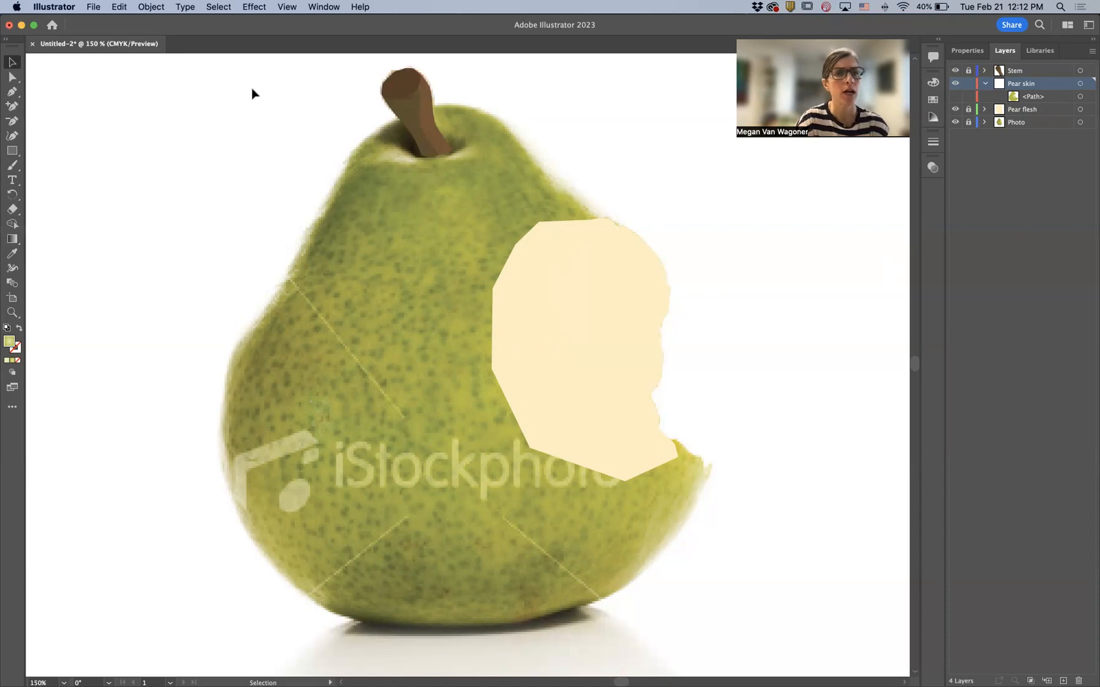
- With the Pen tool, begin tracing a darker shading shape along the pear's lower section on the Pear skin layer
{"action": "left_click", "coordinate": [12, 93]}
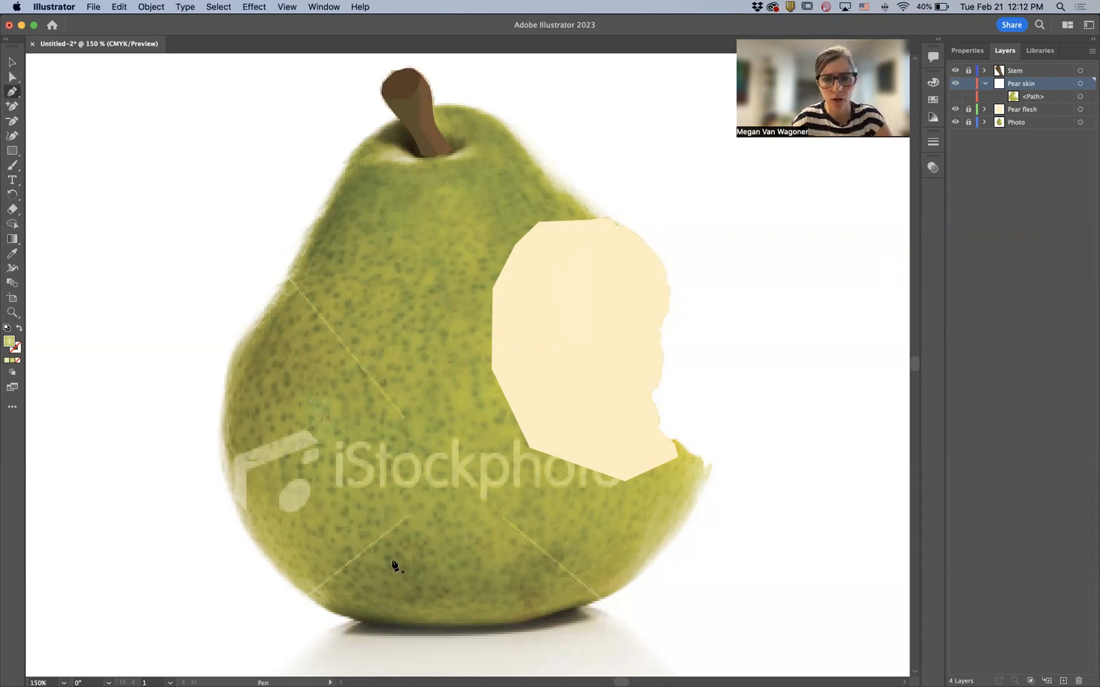
{"action": "scroll", "coordinate": [393, 565], "scroll_direction": "up", "scroll_amount": 5}
{"action": "scroll", "coordinate": [393, 565], "scroll_direction": "down", "scroll_amount": 6}
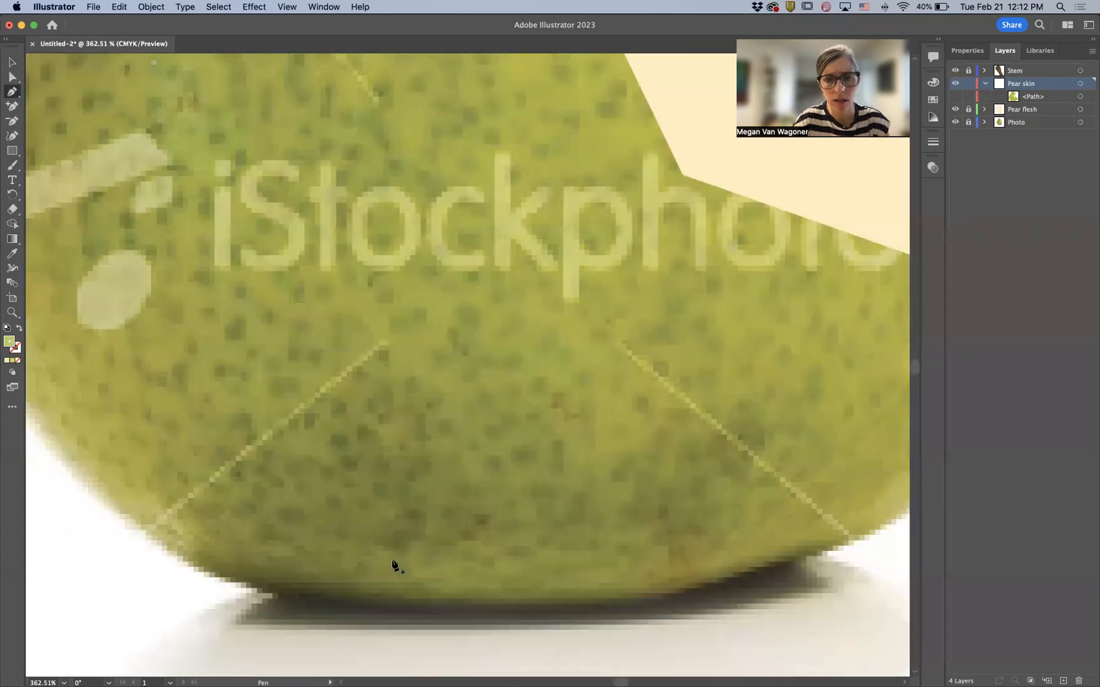
{"action": "scroll", "coordinate": [166, 516], "scroll_direction": "up", "scroll_amount": 2}
{"action": "scroll", "coordinate": [274, 388], "scroll_direction": "down", "scroll_amount": 1}
{"action": "scroll", "coordinate": [274, 388], "scroll_direction": "right", "scroll_amount": 1}
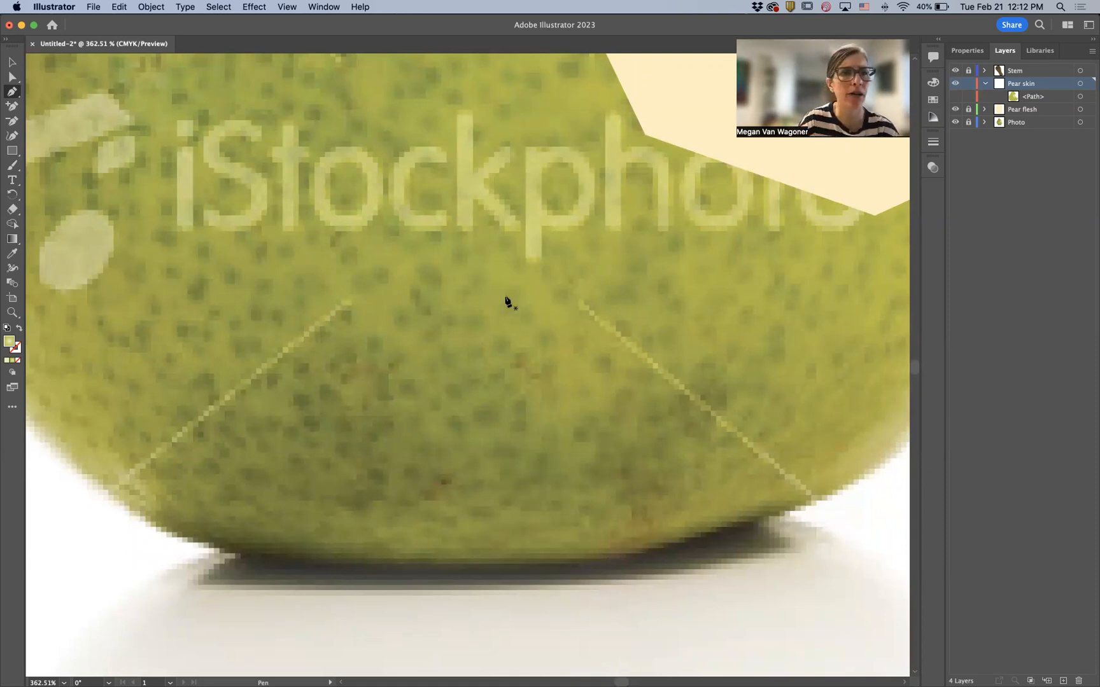
{"action": "left_click", "coordinate": [152, 520]}
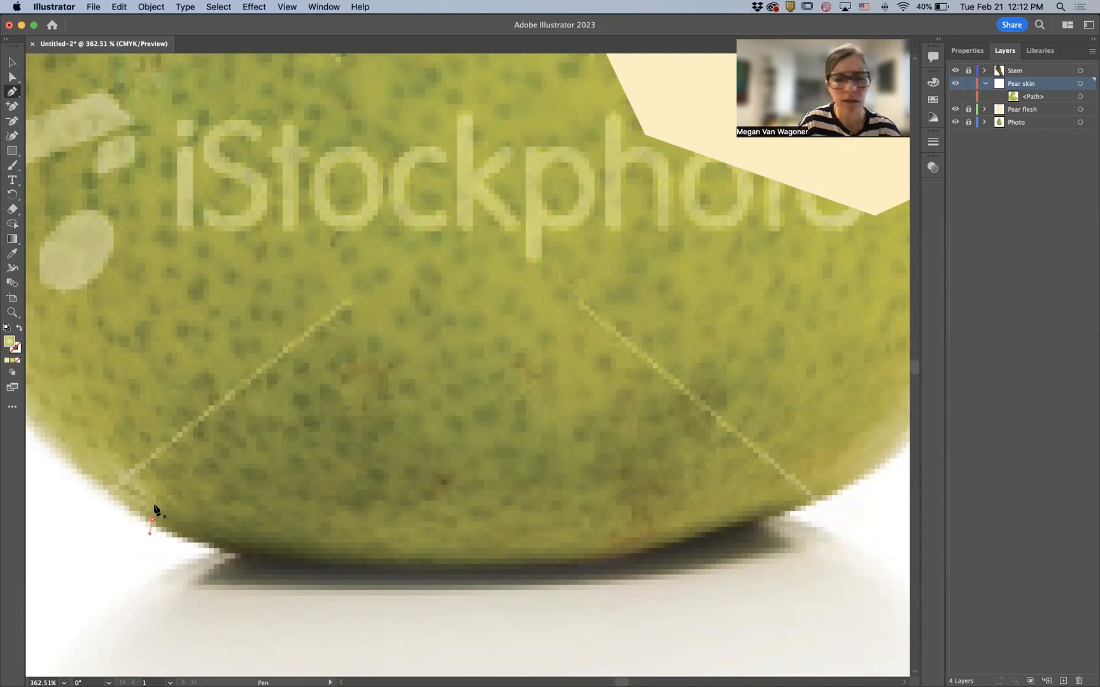
{"action": "left_click", "coordinate": [154, 506]}
{"action": "left_click_drag", "start_coordinate": [168, 455], "coordinate": [203, 466]}
{"action": "left_click", "coordinate": [190, 451]}
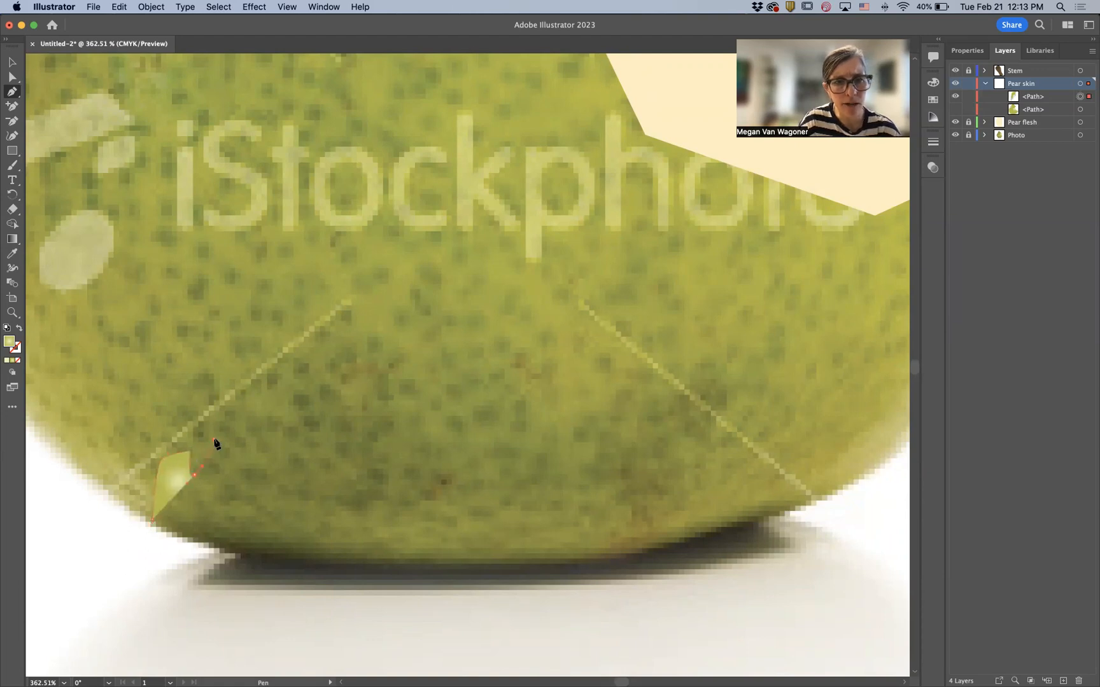
{"action": "left_click", "coordinate": [214, 440]}
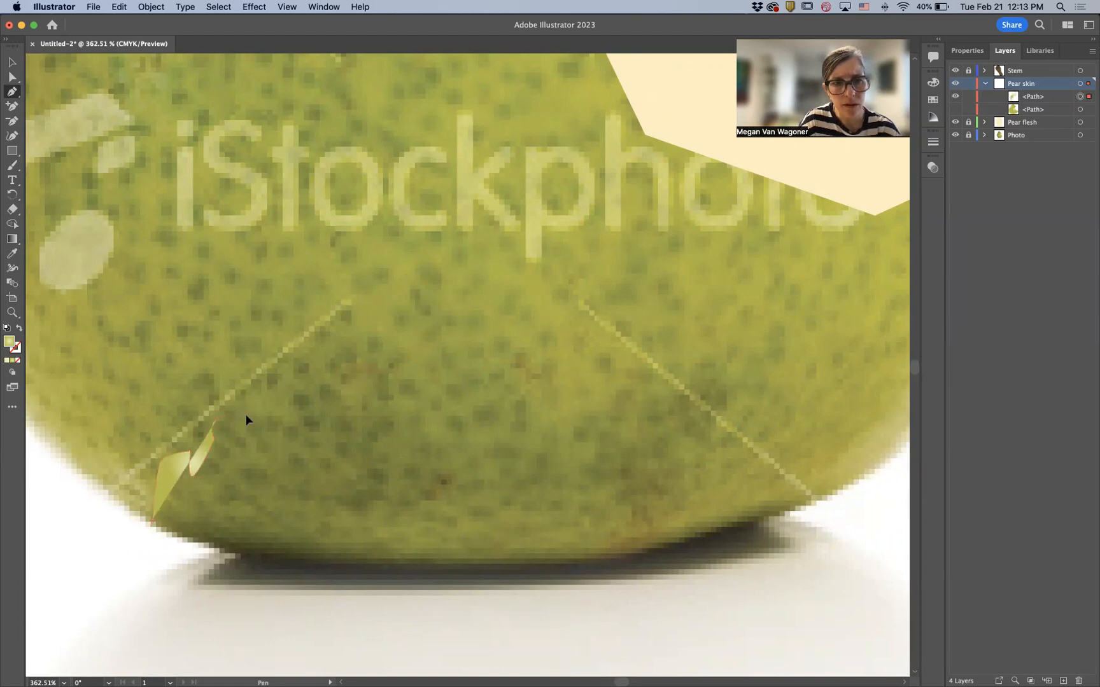
{"action": "left_click", "coordinate": [244, 413]}
{"action": "left_click_drag", "start_coordinate": [295, 382], "coordinate": [395, 374]}
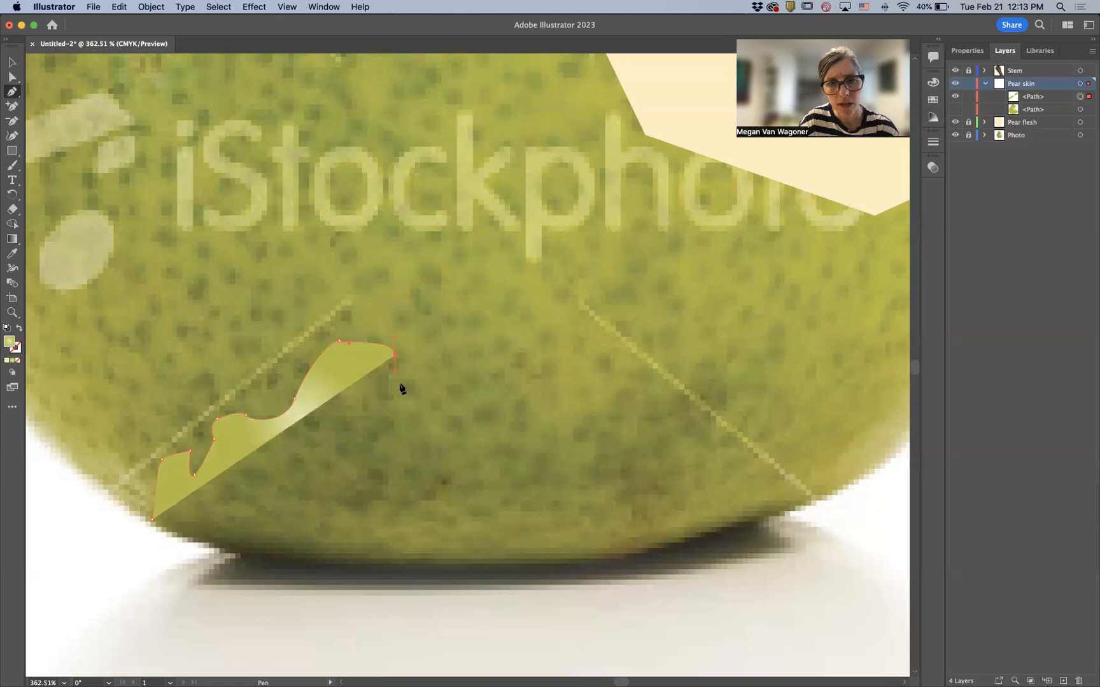
{"action": "left_click_drag", "start_coordinate": [407, 417], "coordinate": [469, 430]}
{"action": "left_click", "coordinate": [515, 405]}
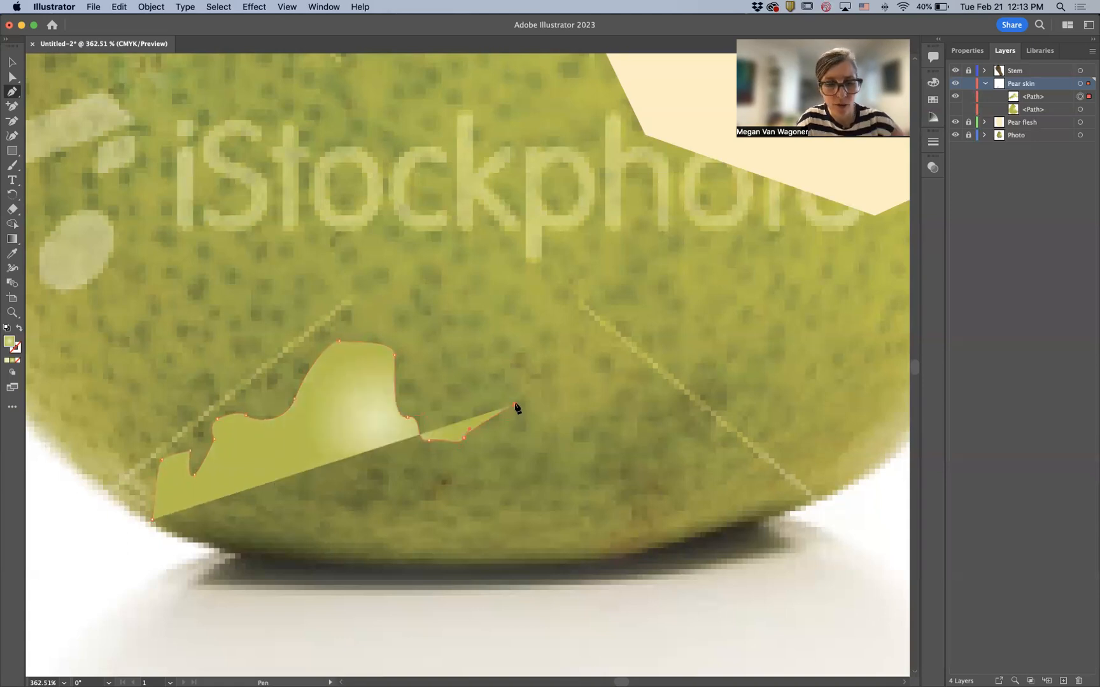
- Undo the last two anchor points of the shading path and place a replacement point
{"action": "key", "text": "super+z"}
{"action": "key", "text": "super+z"}
{"action": "left_click", "coordinate": [491, 441]}
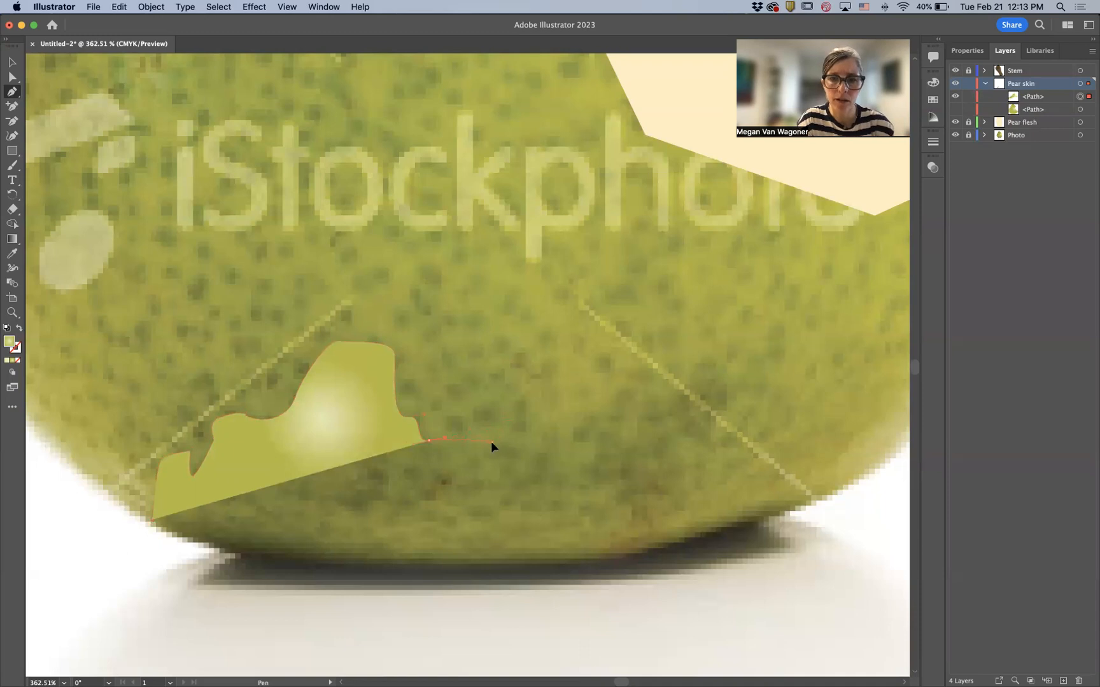
- Continue the shading path's upper edge rightward along the pear's contours to its right side
{"action": "left_click", "coordinate": [535, 403]}
{"action": "left_click_drag", "start_coordinate": [559, 432], "coordinate": [633, 390]}
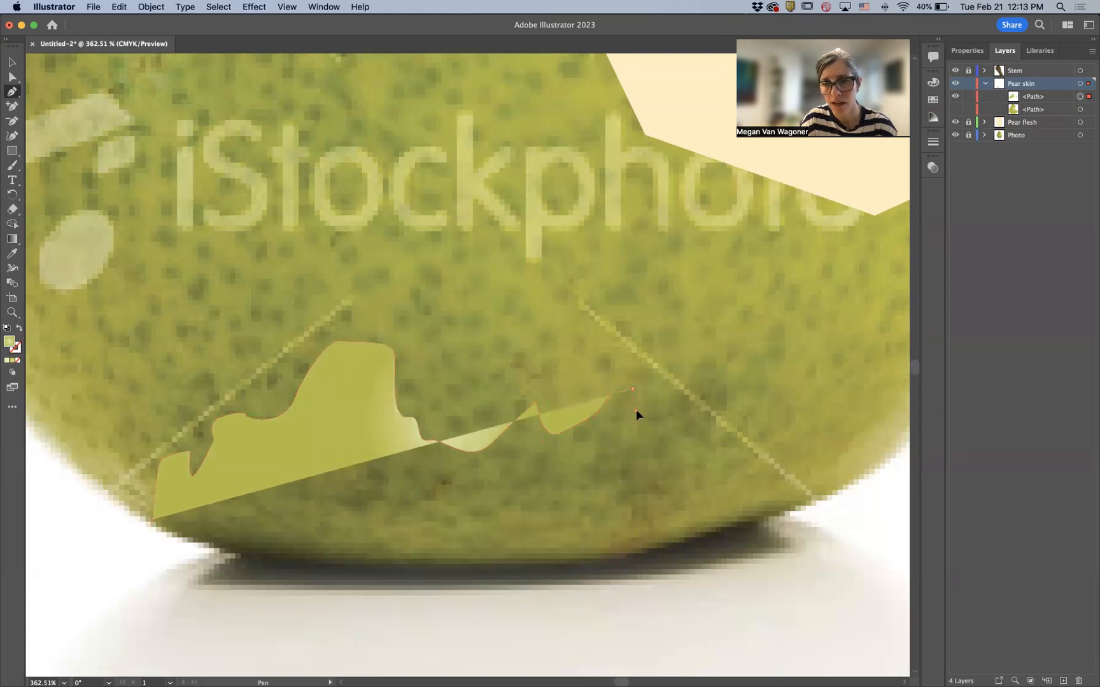
{"action": "left_click", "coordinate": [635, 410]}
{"action": "left_click", "coordinate": [676, 398]}
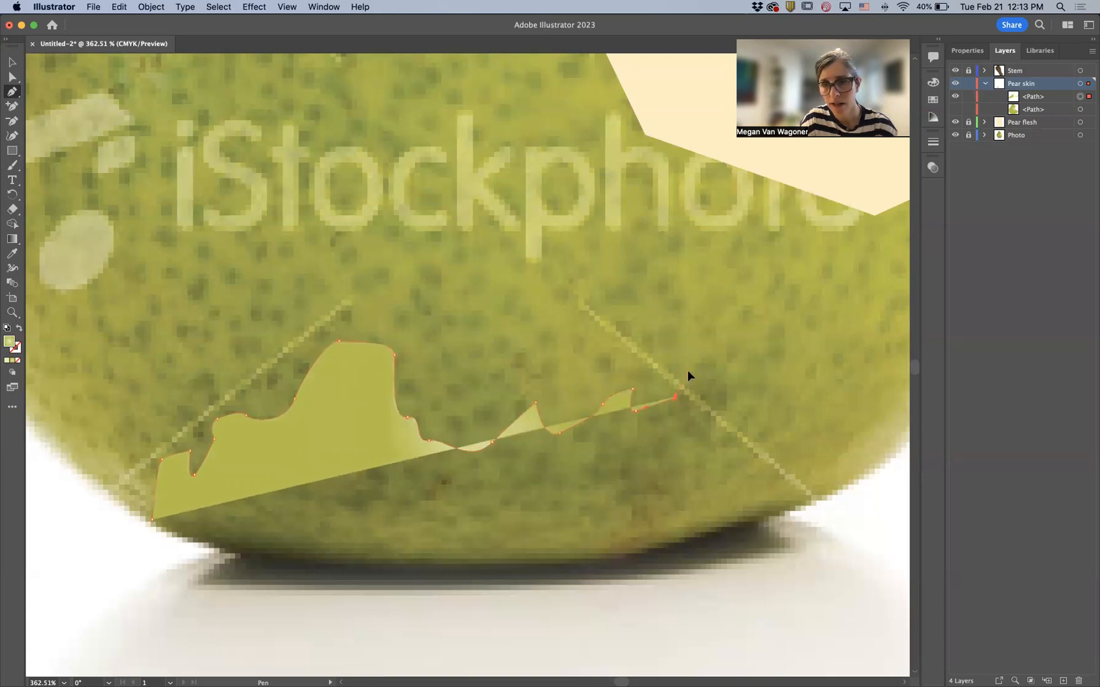
{"action": "left_click_drag", "start_coordinate": [688, 371], "coordinate": [726, 399]}
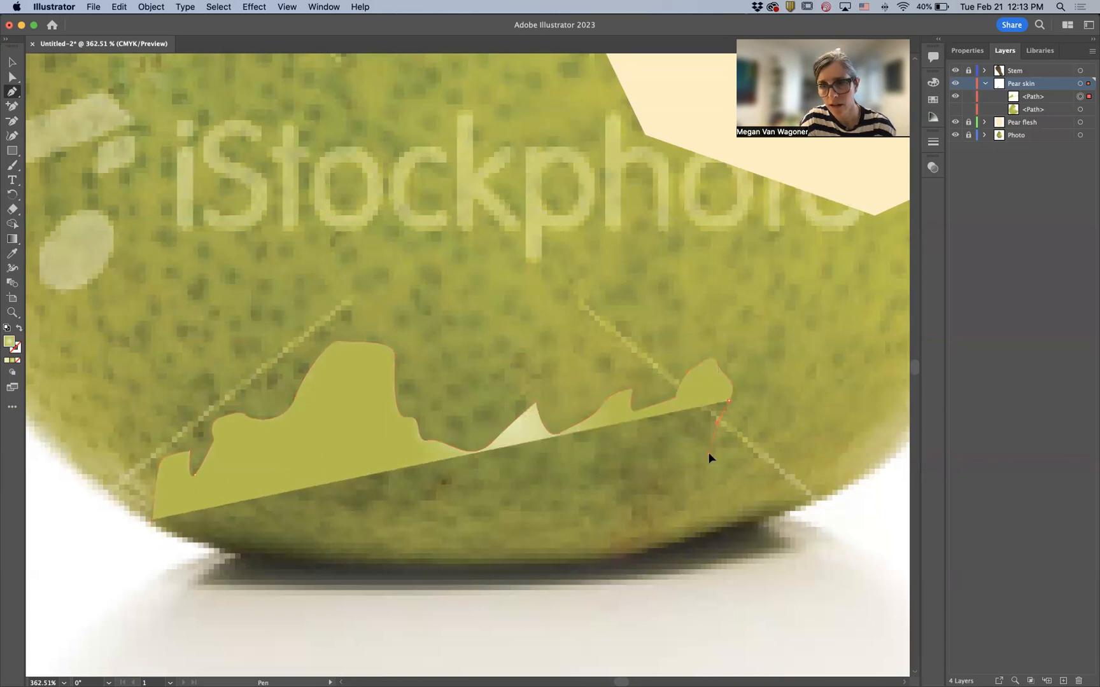
{"action": "left_click_drag", "start_coordinate": [708, 454], "coordinate": [713, 481]}
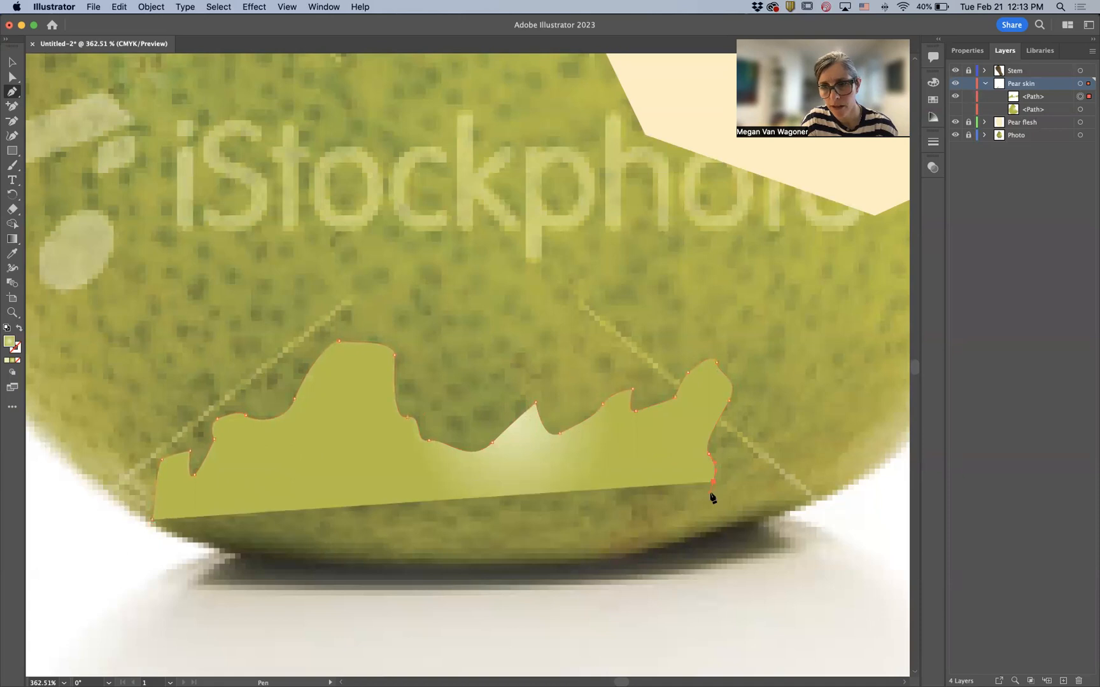
- Trace the shading path along the pear's bottom edge and close it at the starting point
{"action": "left_click", "coordinate": [693, 511]}
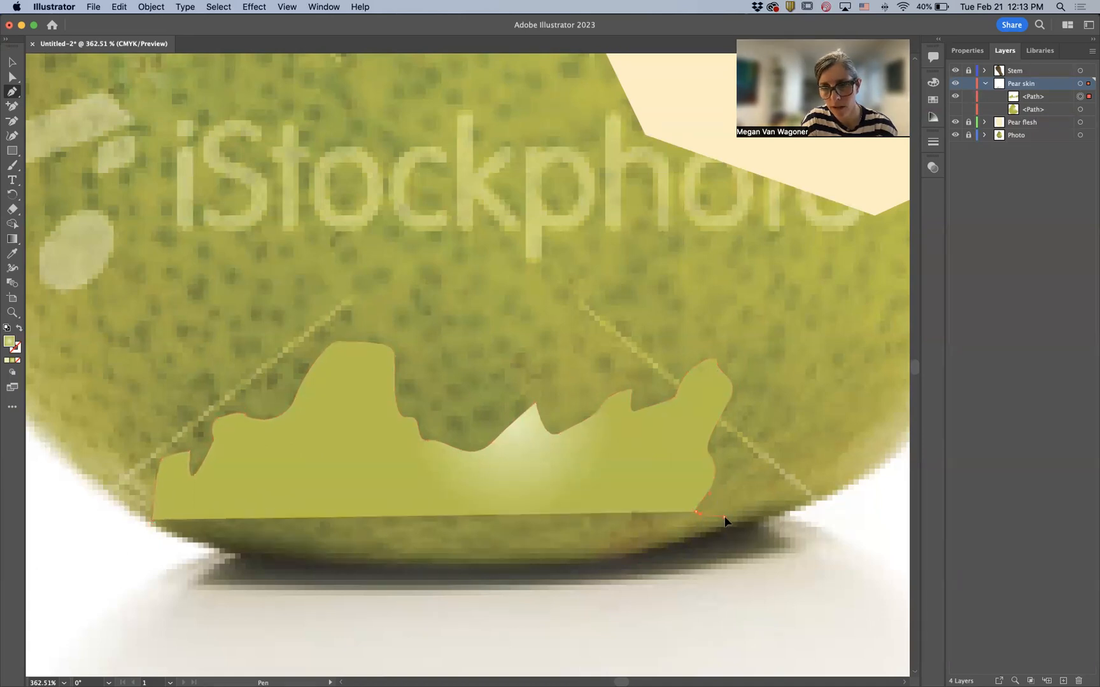
{"action": "left_click", "coordinate": [724, 517]}
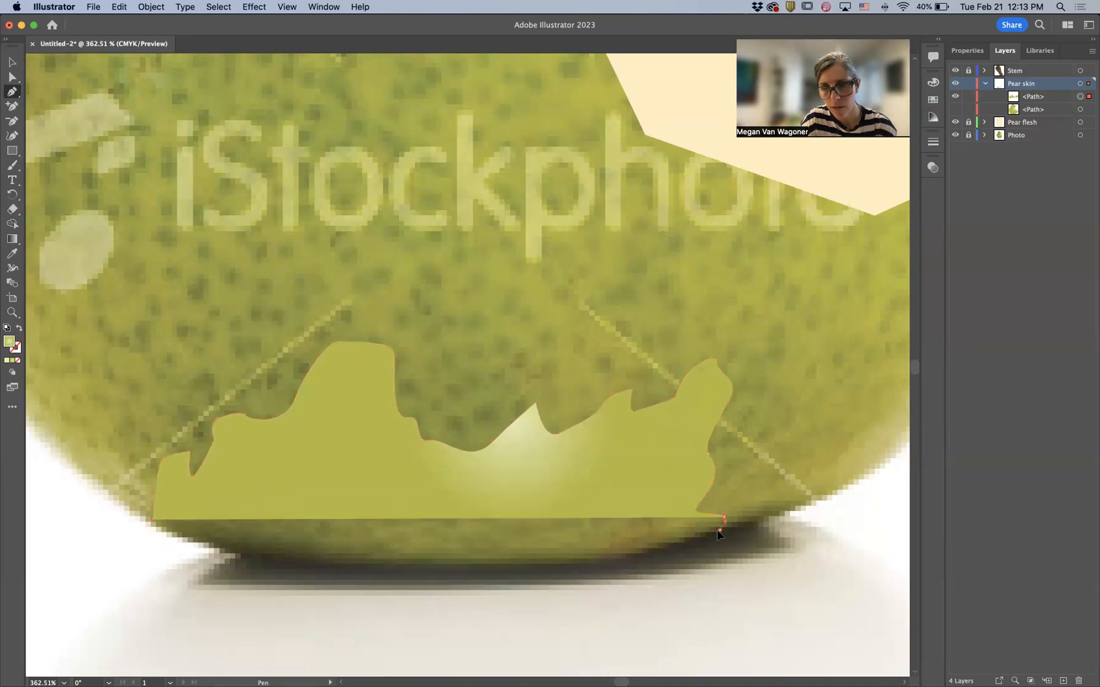
{"action": "left_click", "coordinate": [720, 530]}
{"action": "left_click_drag", "start_coordinate": [457, 570], "coordinate": [393, 568]}
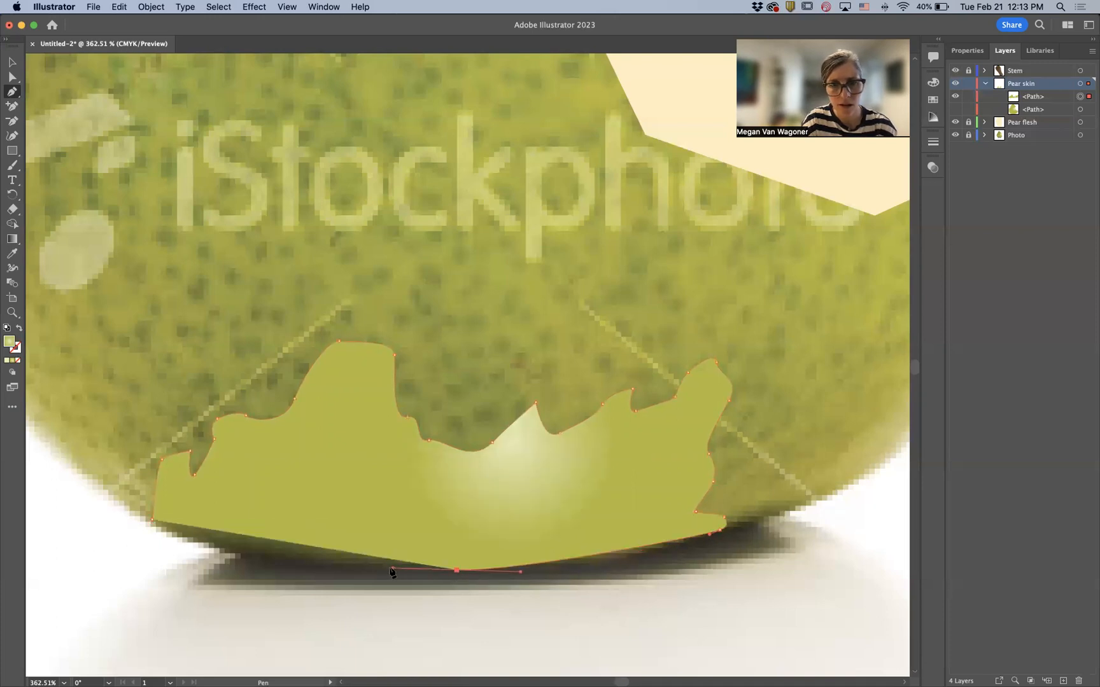
{"action": "left_click_drag", "start_coordinate": [236, 557], "coordinate": [201, 551]}
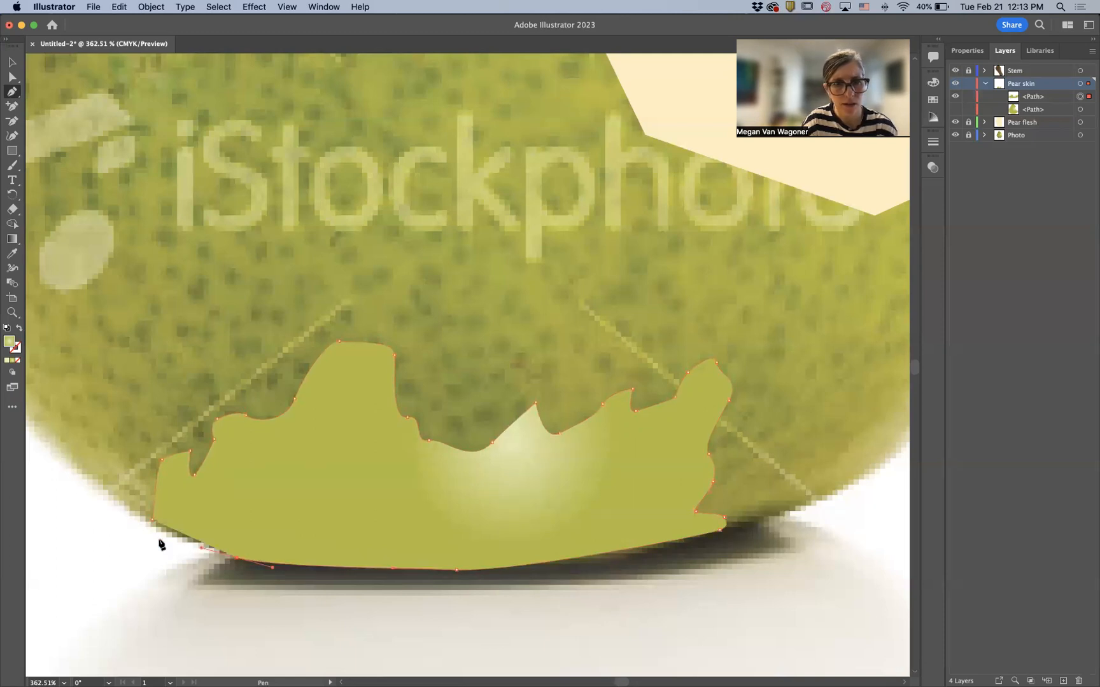
{"action": "left_click_drag", "start_coordinate": [153, 520], "coordinate": [144, 519]}
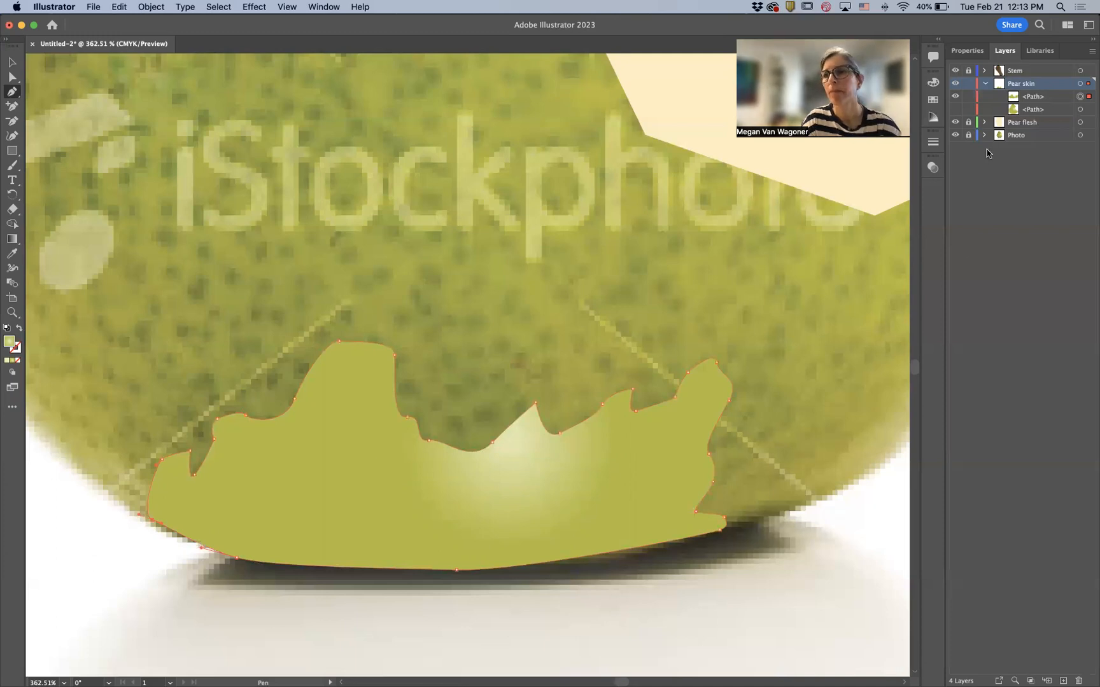
- Make the hidden pear skin path visible again on the Pear skin layer
{"action": "left_click", "coordinate": [966, 50]}
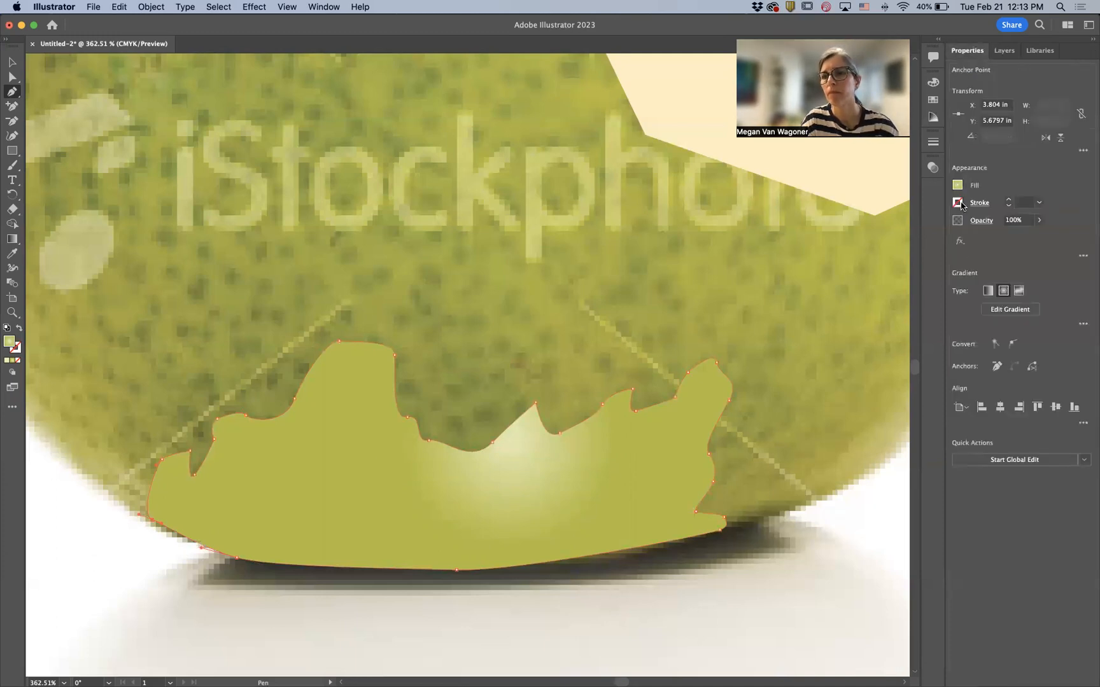
{"action": "left_click", "coordinate": [1004, 50]}
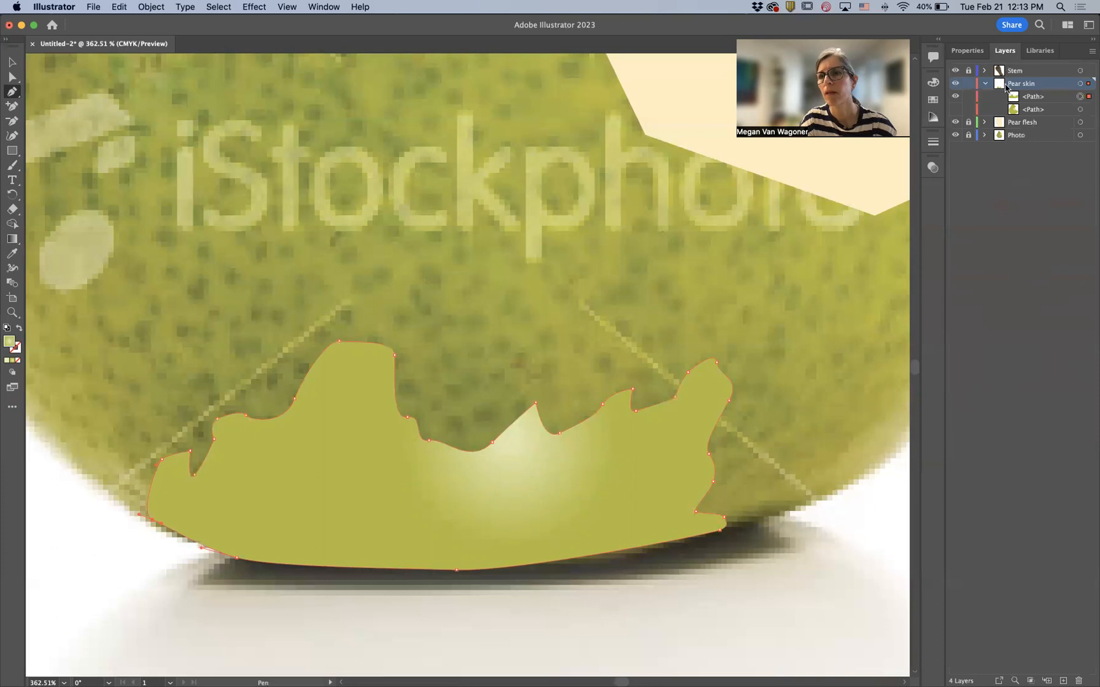
{"action": "left_click", "coordinate": [955, 110]}
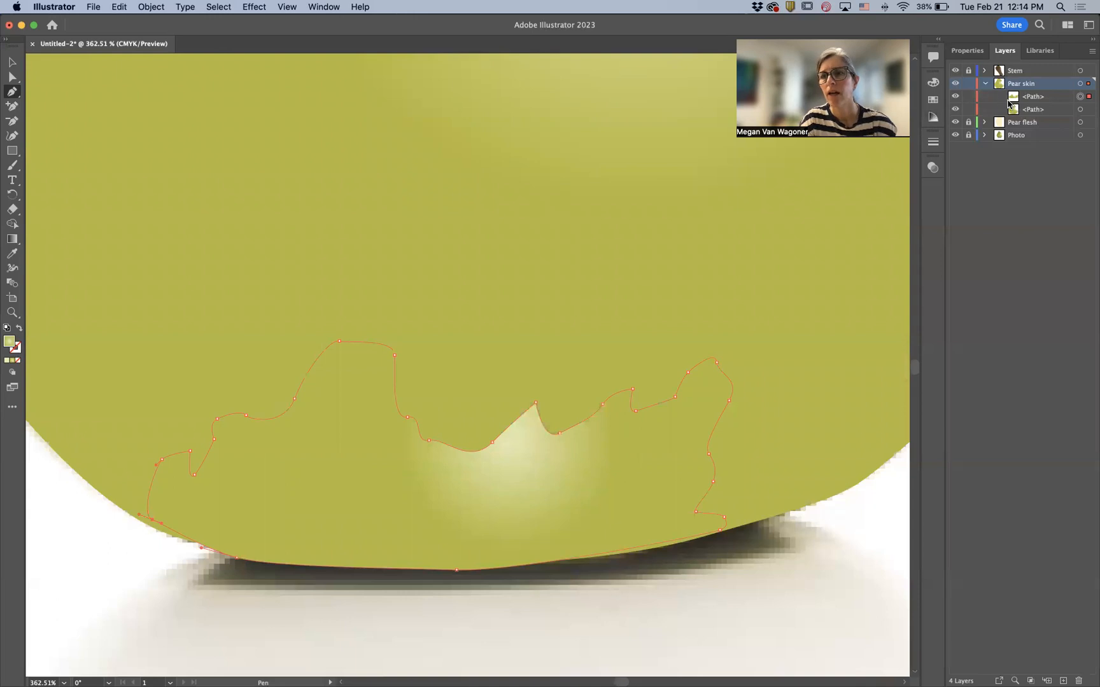
- Inspect the shading shape's fill color values with the Eyedropper tool active
{"action": "left_click", "coordinate": [13, 255]}
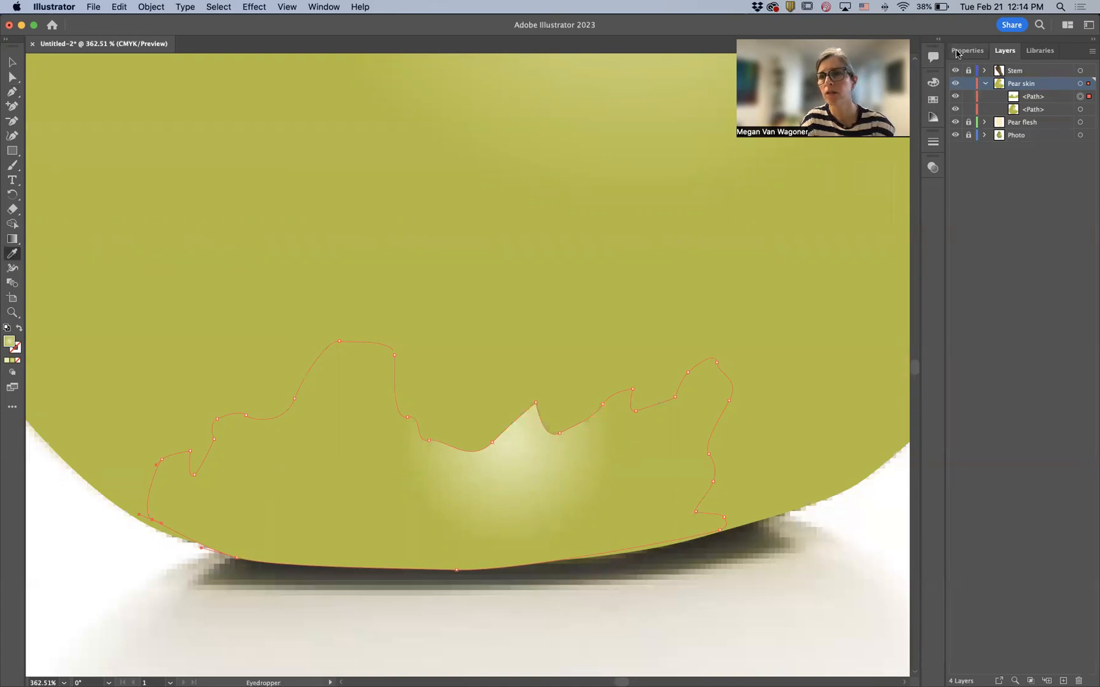
{"action": "left_click", "coordinate": [956, 51]}
{"action": "left_click", "coordinate": [957, 185]}
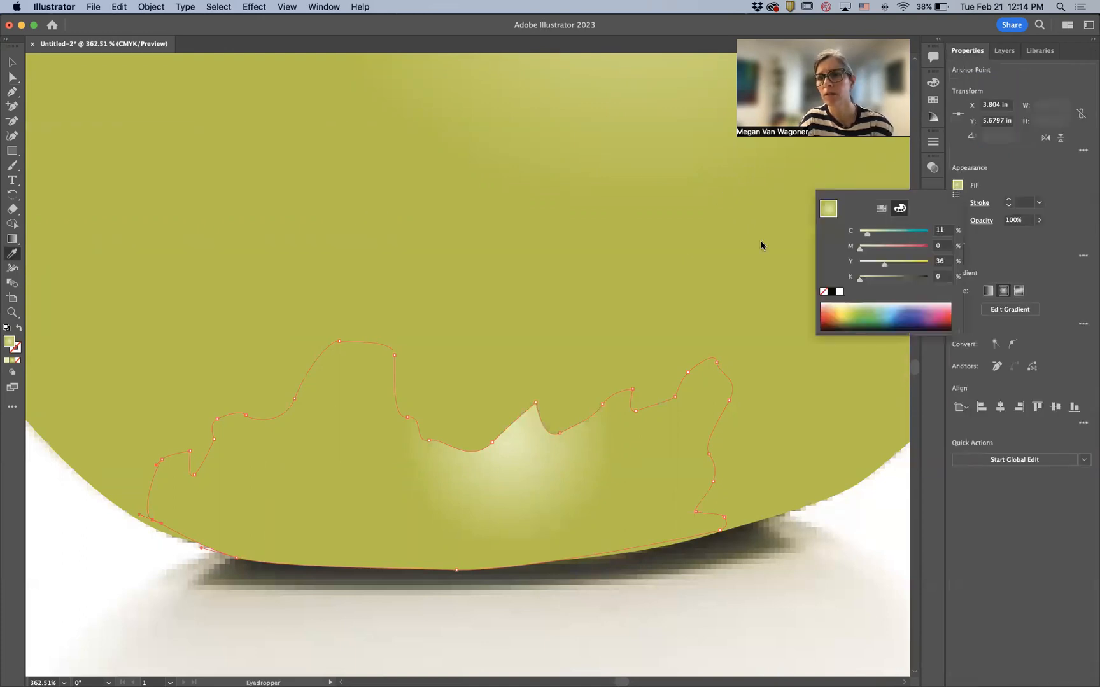
{"action": "left_click", "coordinate": [671, 251]}
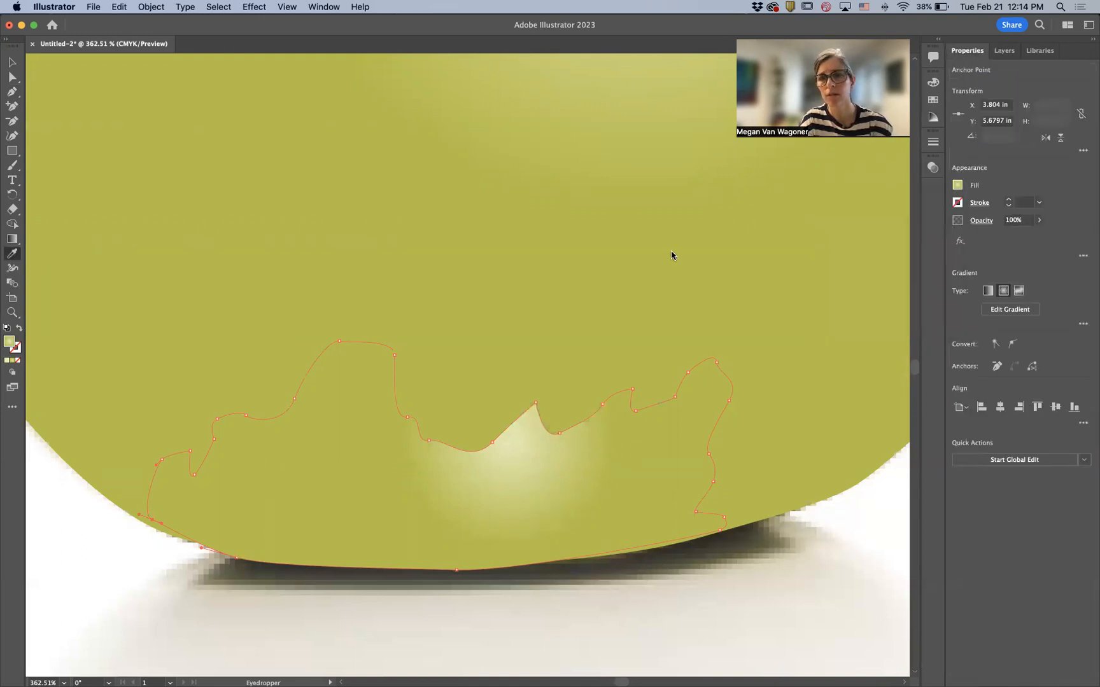
{"action": "left_click", "coordinate": [957, 186]}
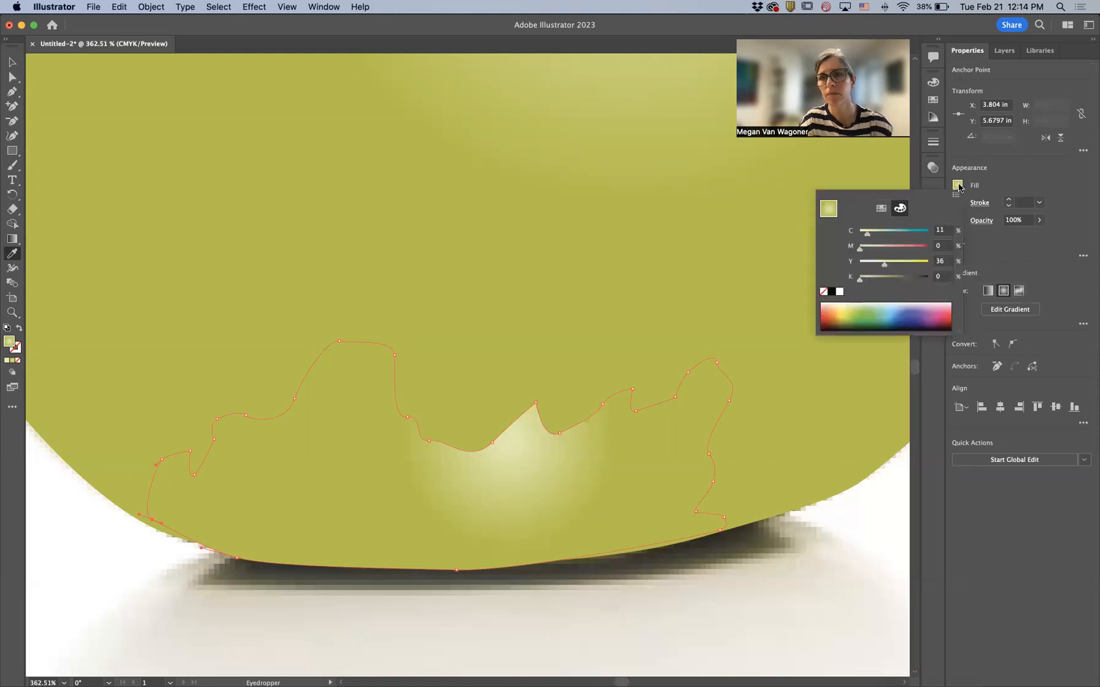
{"action": "left_click", "coordinate": [713, 221]}
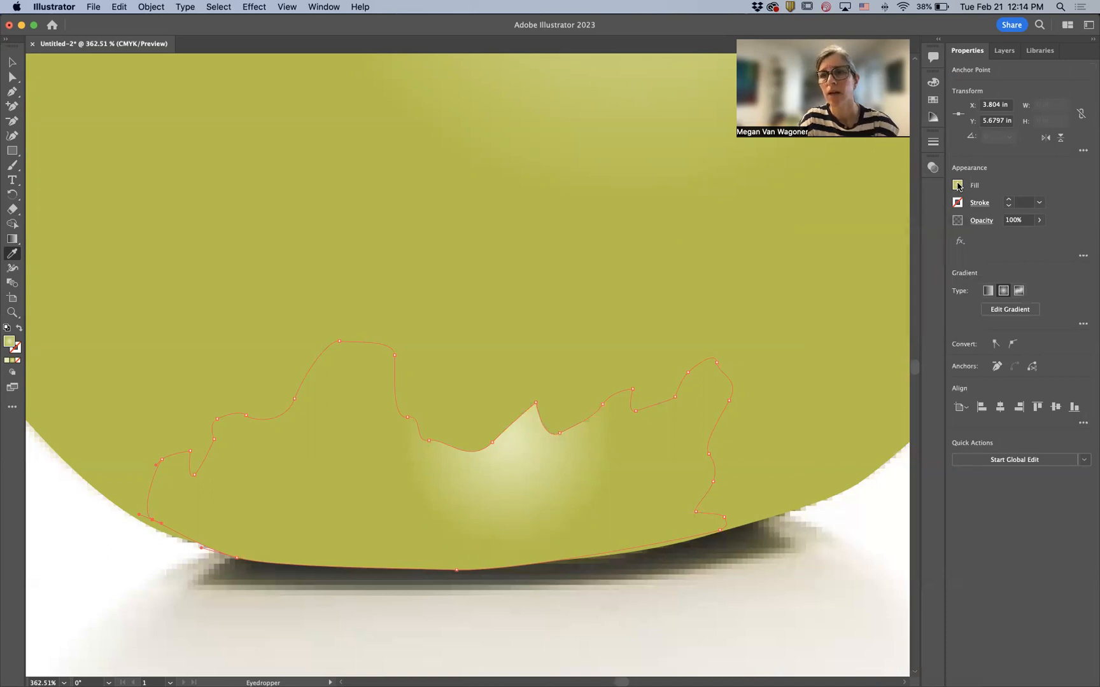
{"action": "left_click", "coordinate": [957, 185]}
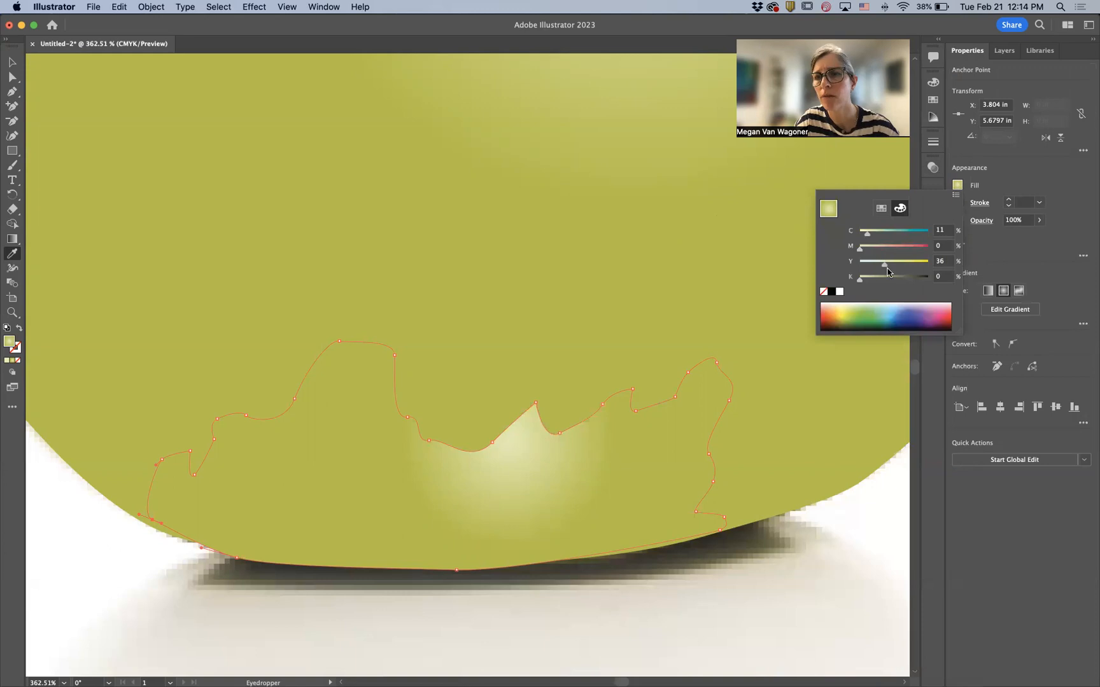
{"action": "mouse_move", "coordinate": [860, 281]}
{"action": "left_mouse_down"}
{"action": "mouse_move", "coordinate": [880, 281]}
{"action": "mouse_move", "coordinate": [848, 286]}
{"action": "left_mouse_up"}
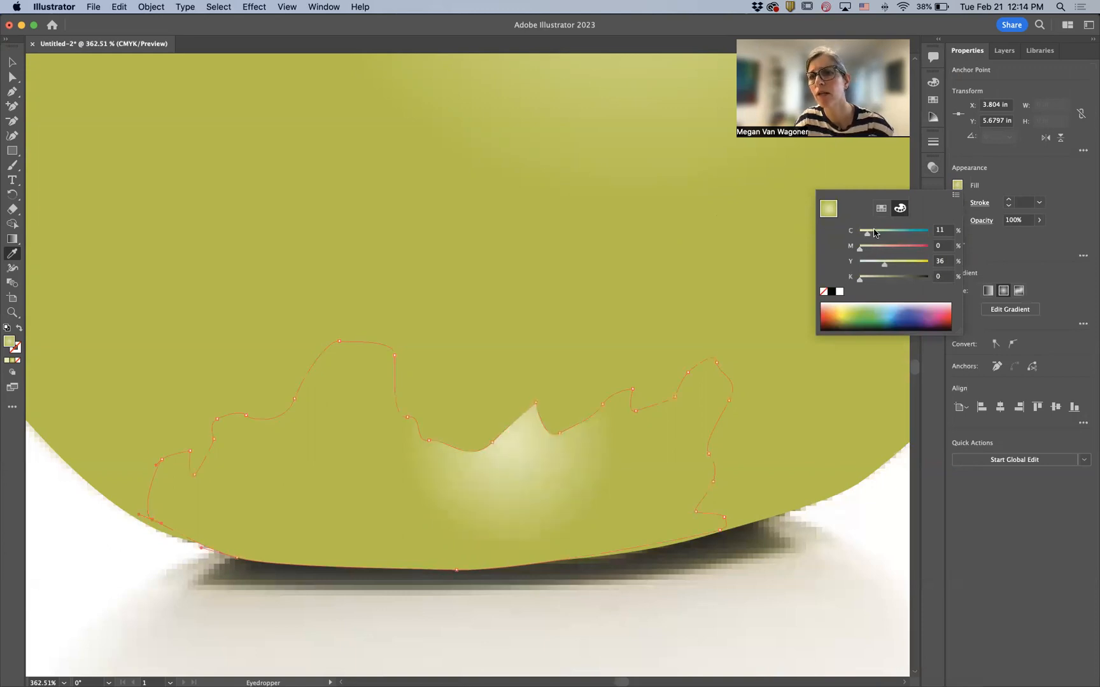
- Try editing the shading shape's radial gradient and deleting its stops, undoing the last deletion
{"action": "left_click", "coordinate": [1003, 292]}
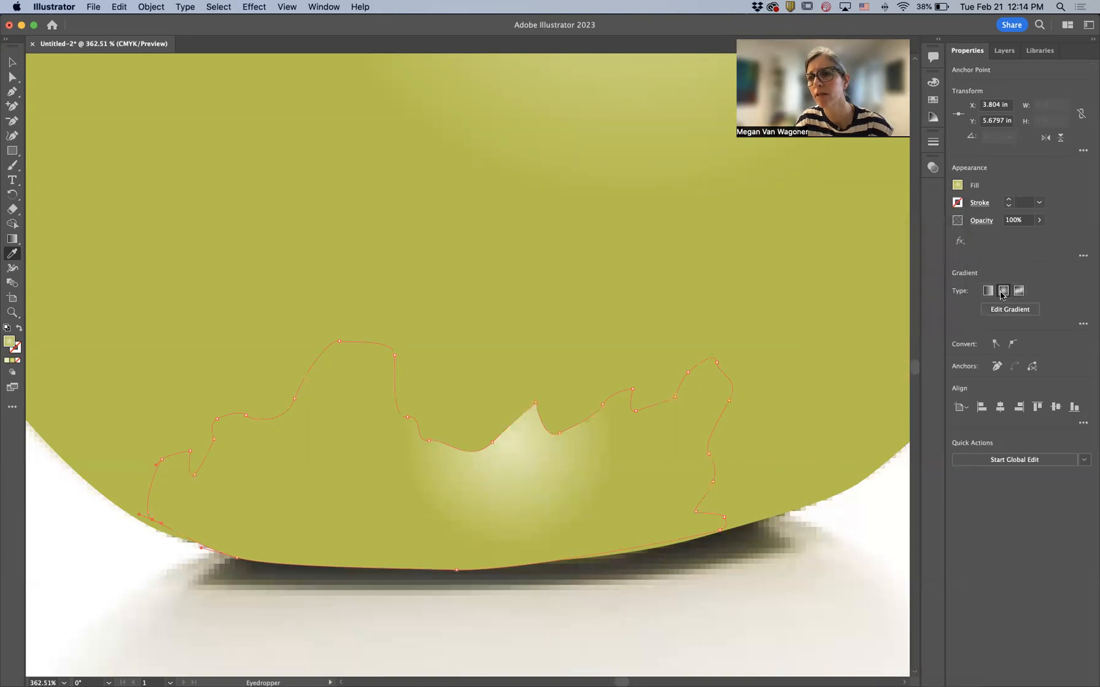
{"action": "left_click", "coordinate": [1010, 309]}
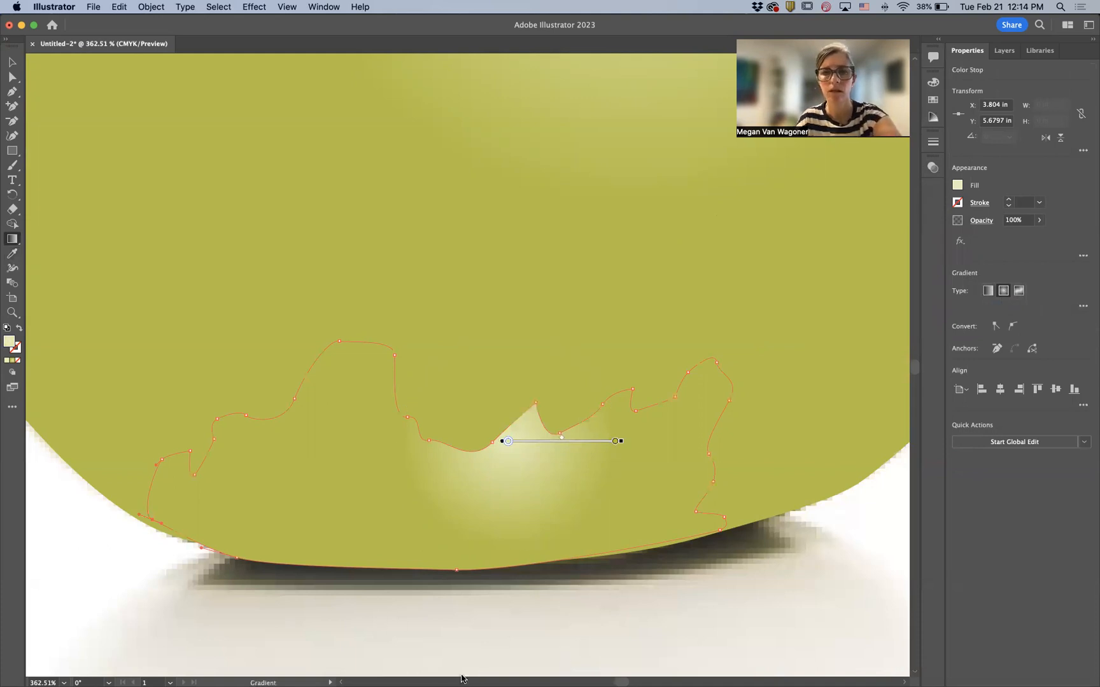
{"action": "left_click_drag", "start_coordinate": [631, 502], "coordinate": [632, 502]}
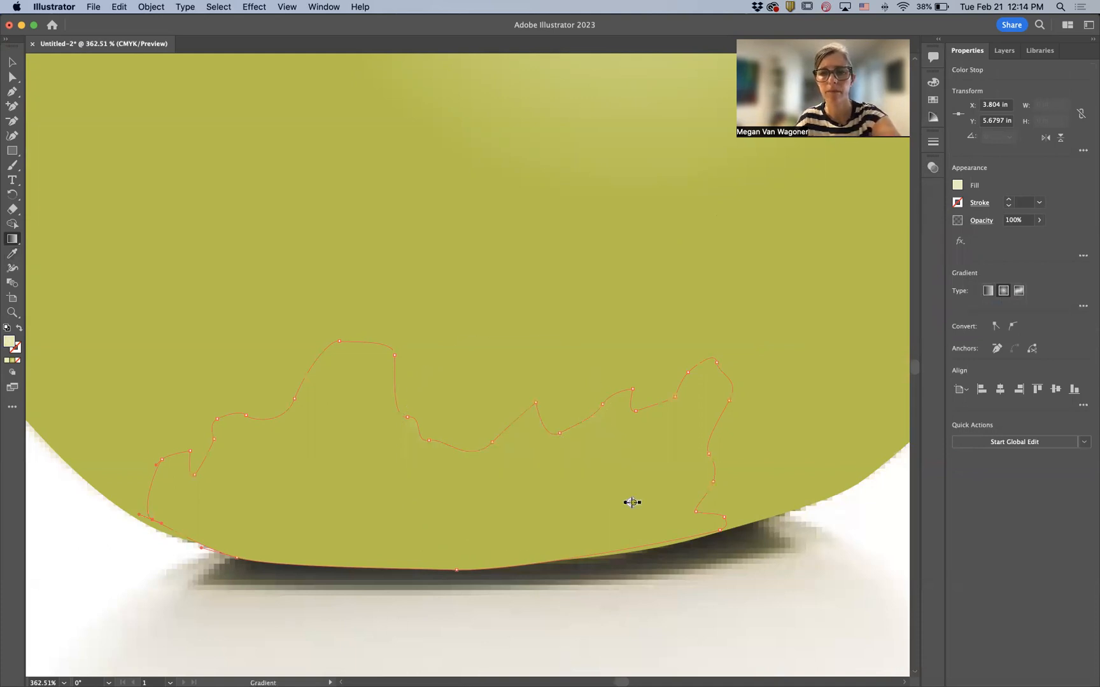
{"action": "key", "text": "Delete"}
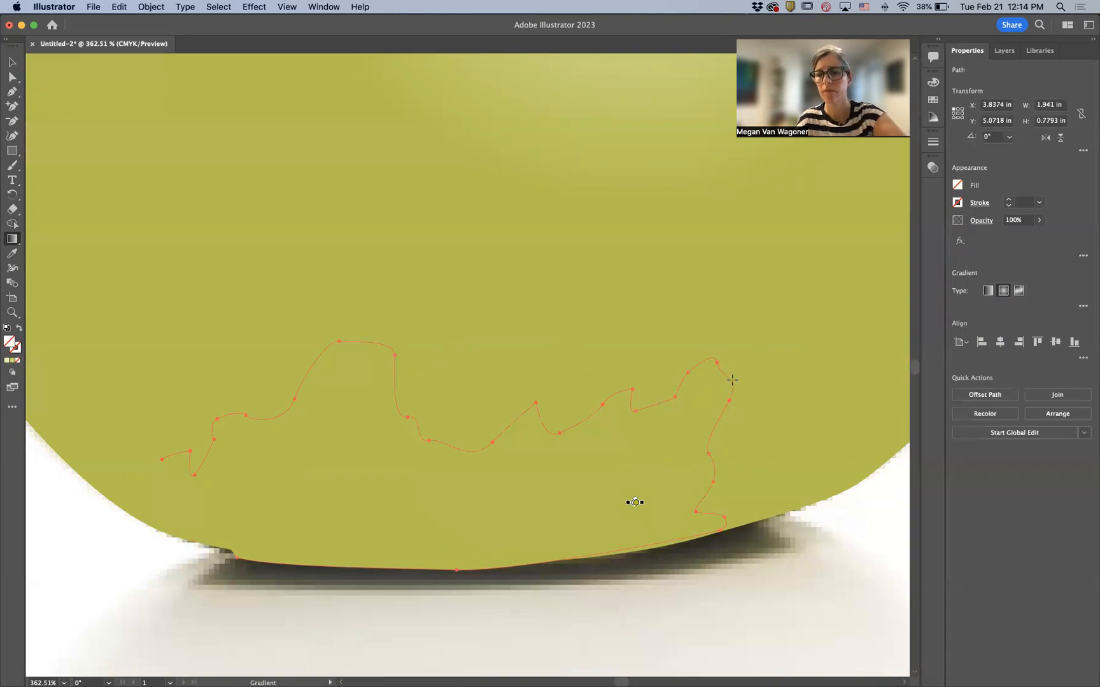
{"action": "key", "text": "Delete"}
{"action": "key", "text": "super+z"}
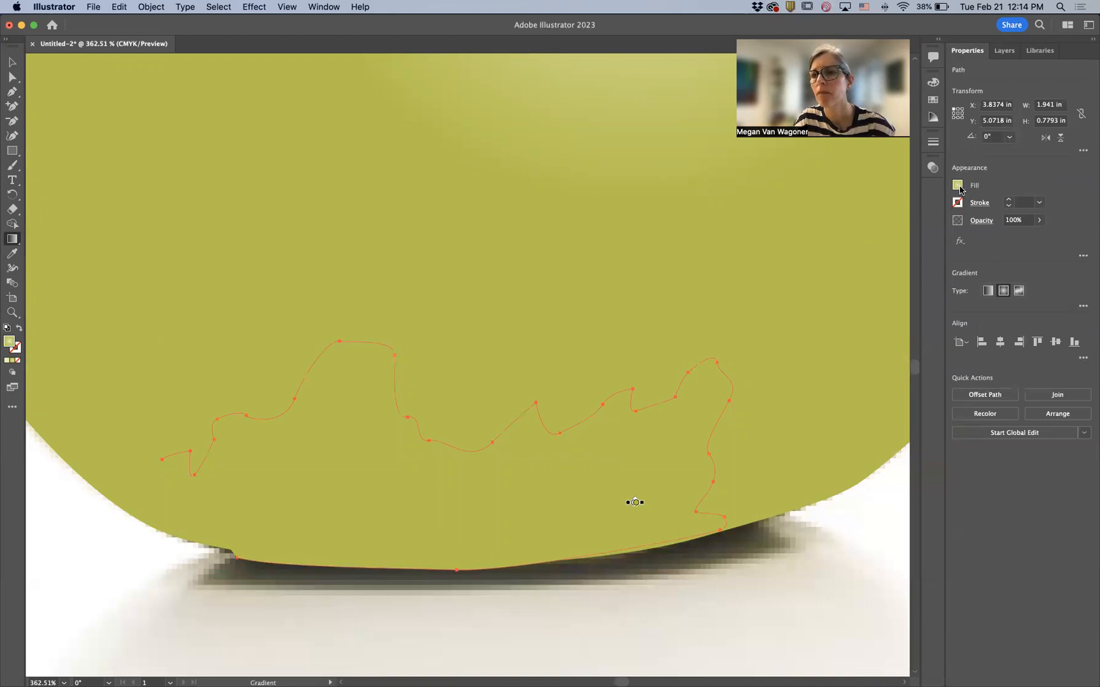
- Fill the shading shape with a yellow swatch and darken it to C 20, M 0, Y 100, K 29
{"action": "left_click", "coordinate": [958, 186]}
{"action": "left_click", "coordinate": [881, 208]}
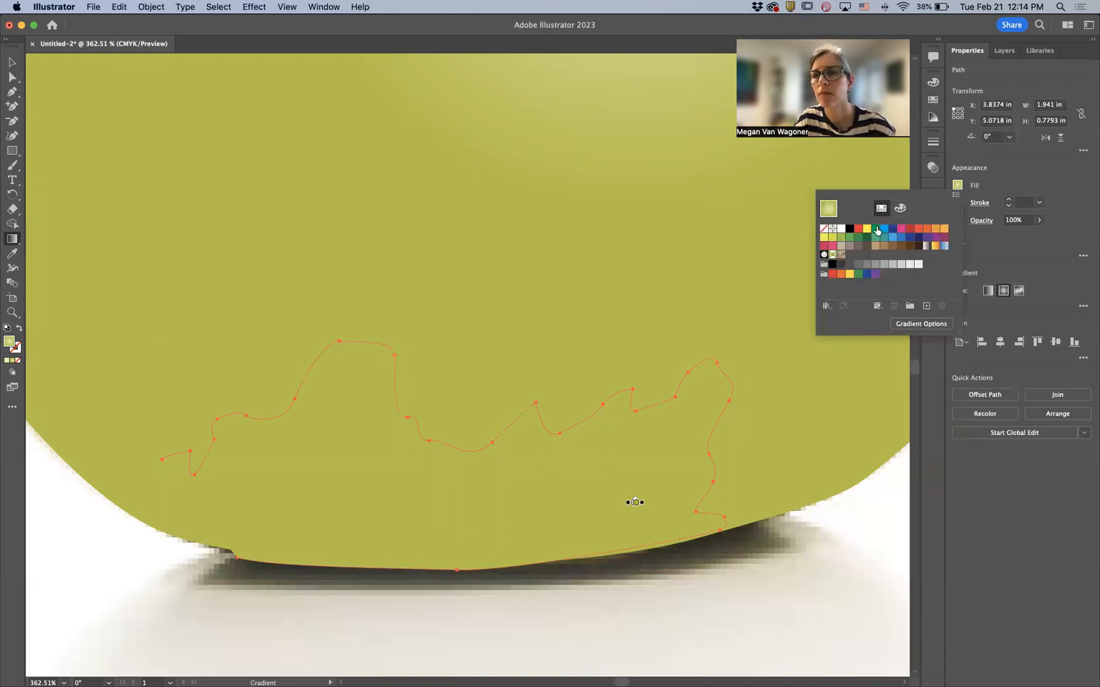
{"action": "left_click", "coordinate": [833, 236]}
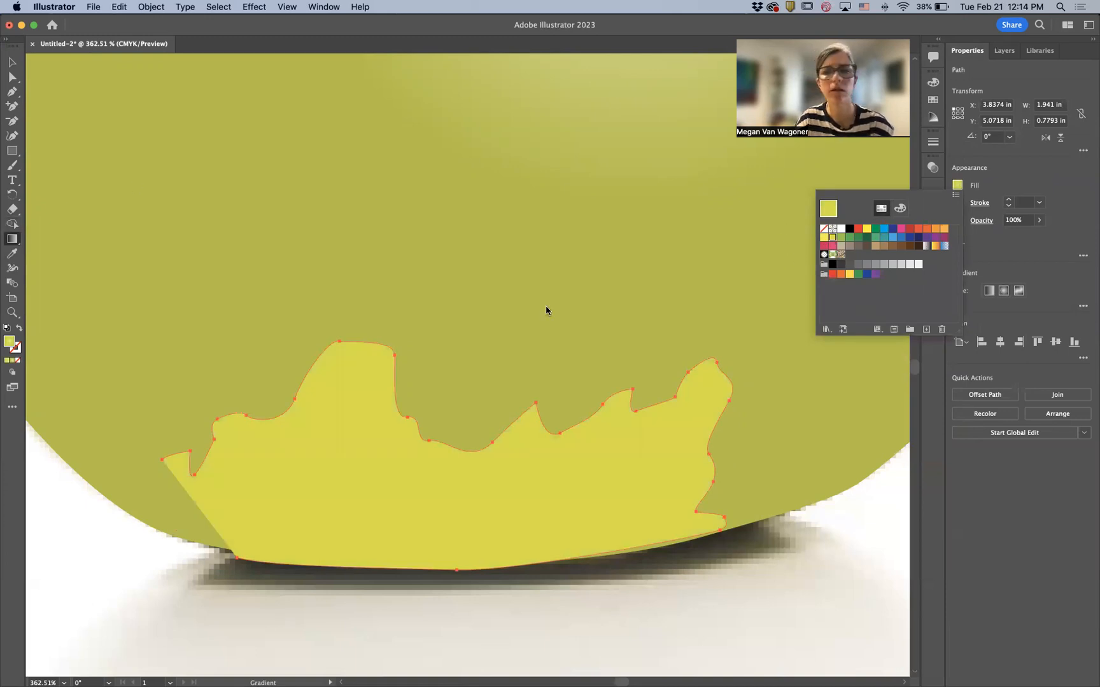
{"action": "left_click", "coordinate": [958, 186]}
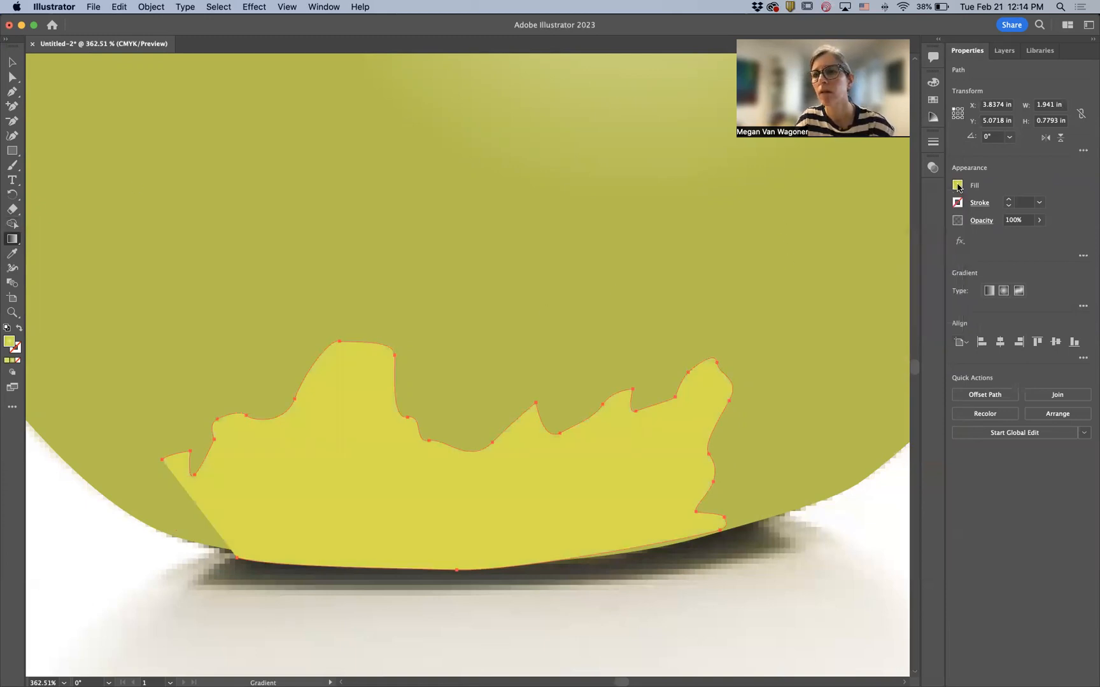
{"action": "left_click", "coordinate": [957, 187]}
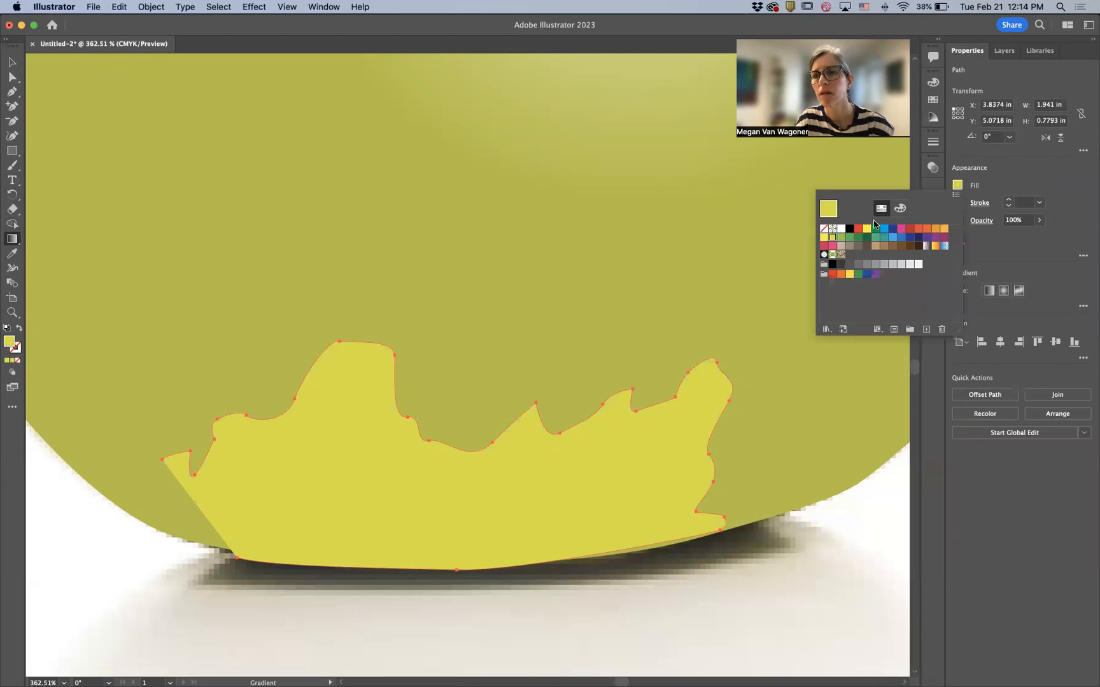
{"action": "left_click", "coordinate": [900, 208]}
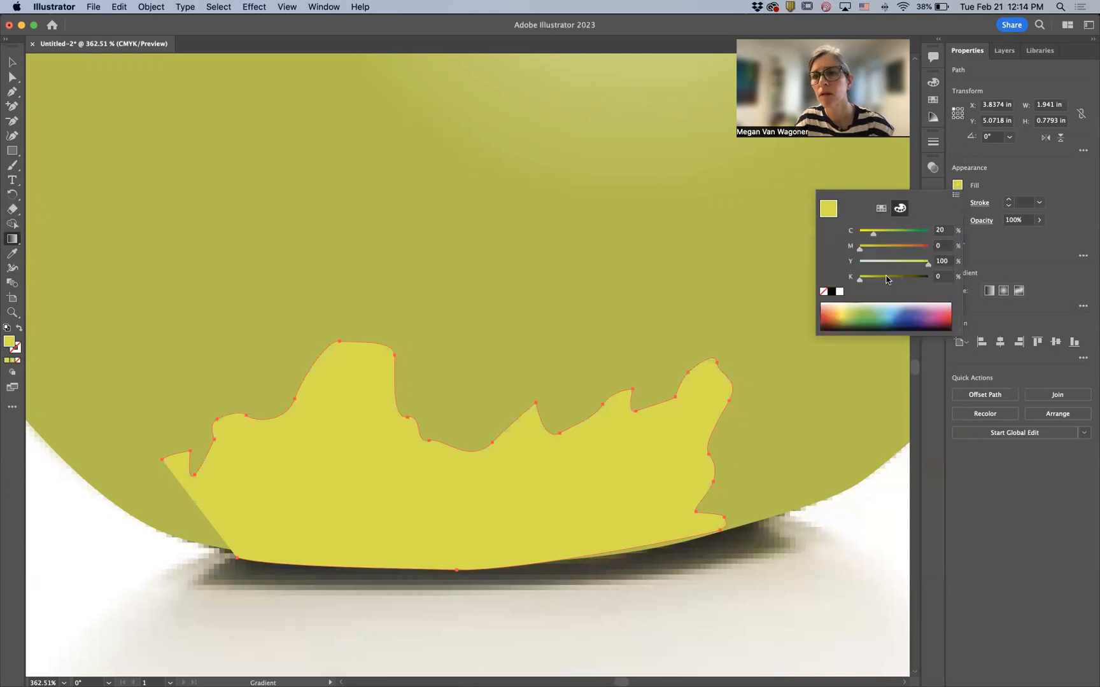
{"action": "left_click", "coordinate": [886, 277]}
{"action": "mouse_move", "coordinate": [886, 279]}
{"action": "left_mouse_down"}
{"action": "mouse_move", "coordinate": [875, 280]}
{"action": "mouse_move", "coordinate": [908, 282]}
{"action": "mouse_move", "coordinate": [881, 281]}
{"action": "left_mouse_up"}
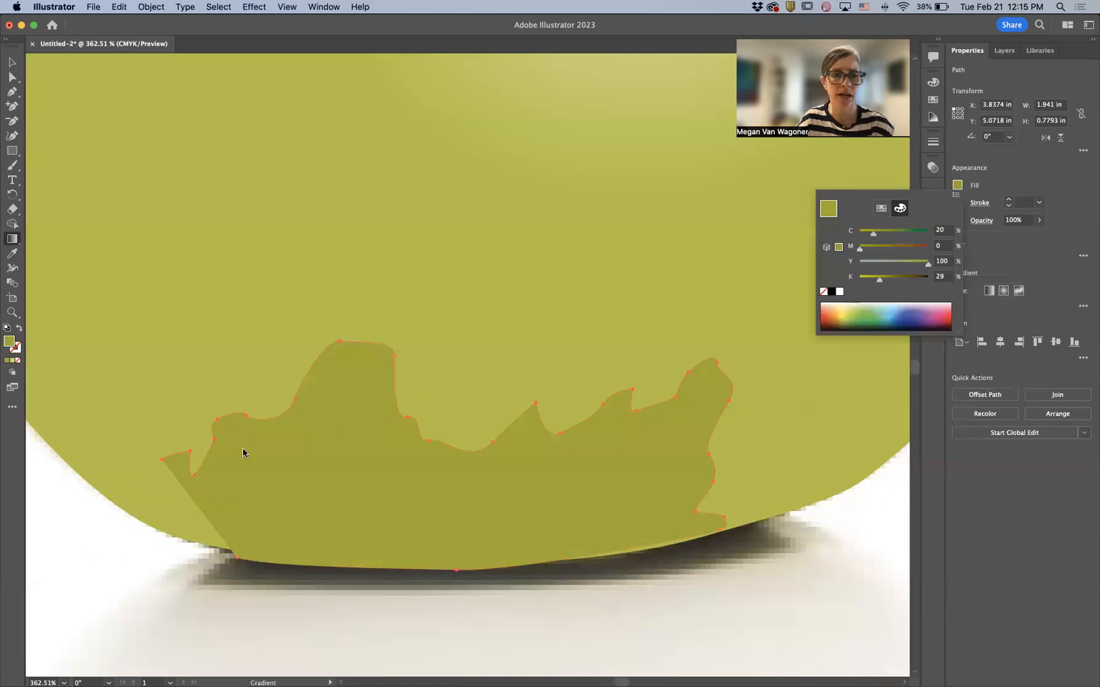
{"action": "left_click", "coordinate": [135, 525]}
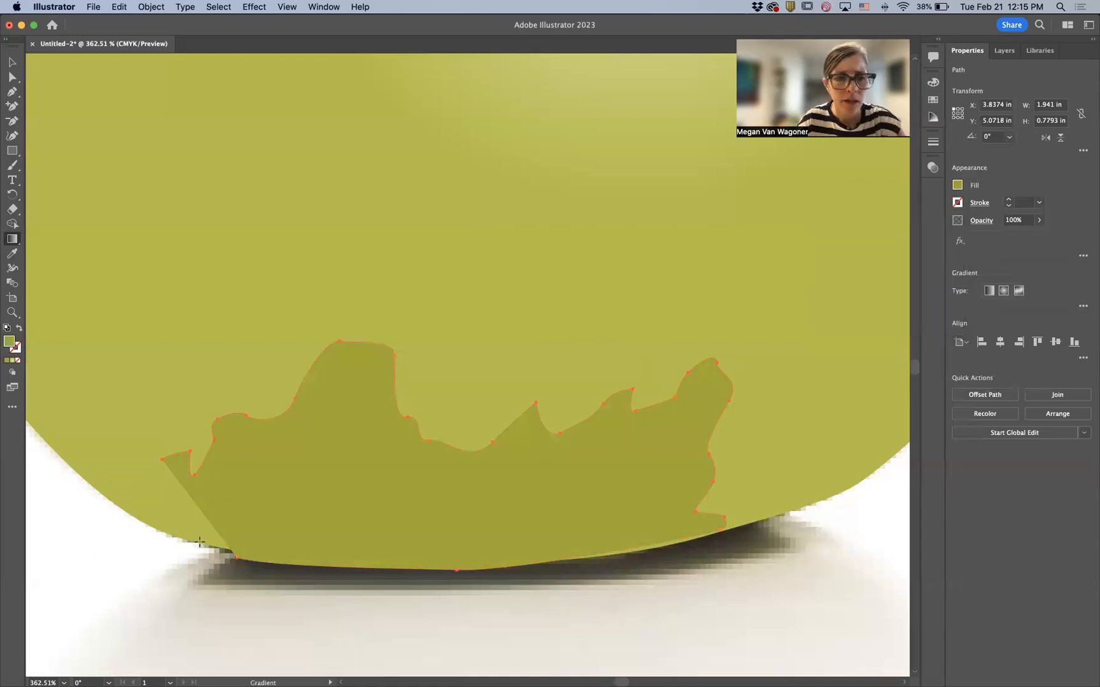
{"action": "left_click", "coordinate": [161, 460]}
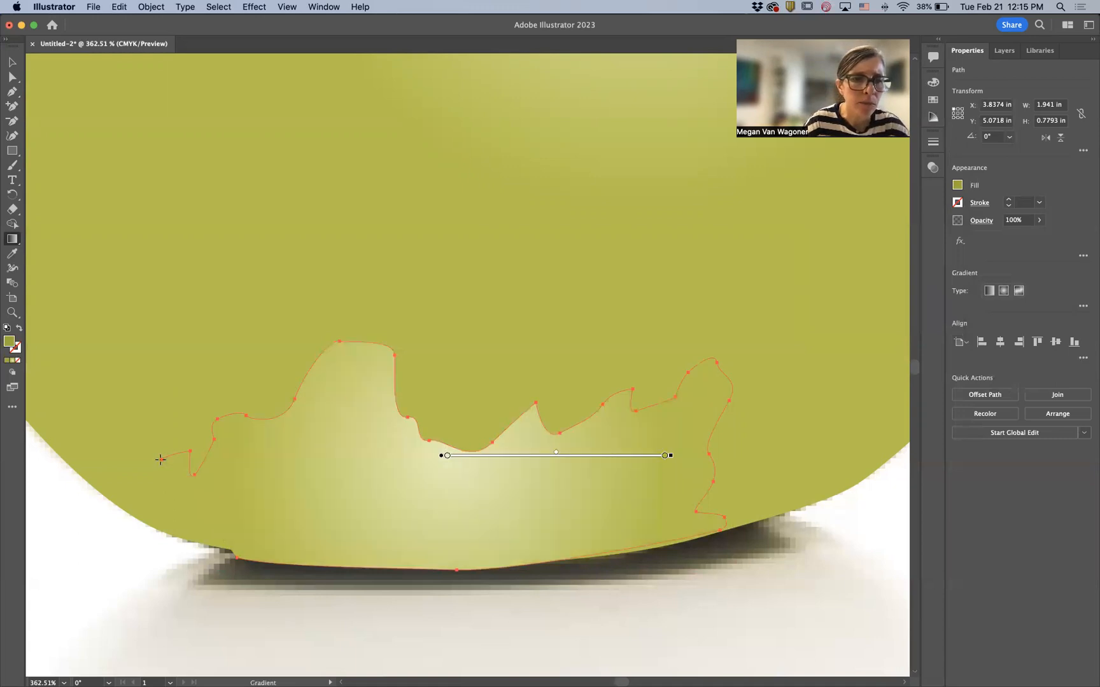
{"action": "key", "text": "cmd+z"}
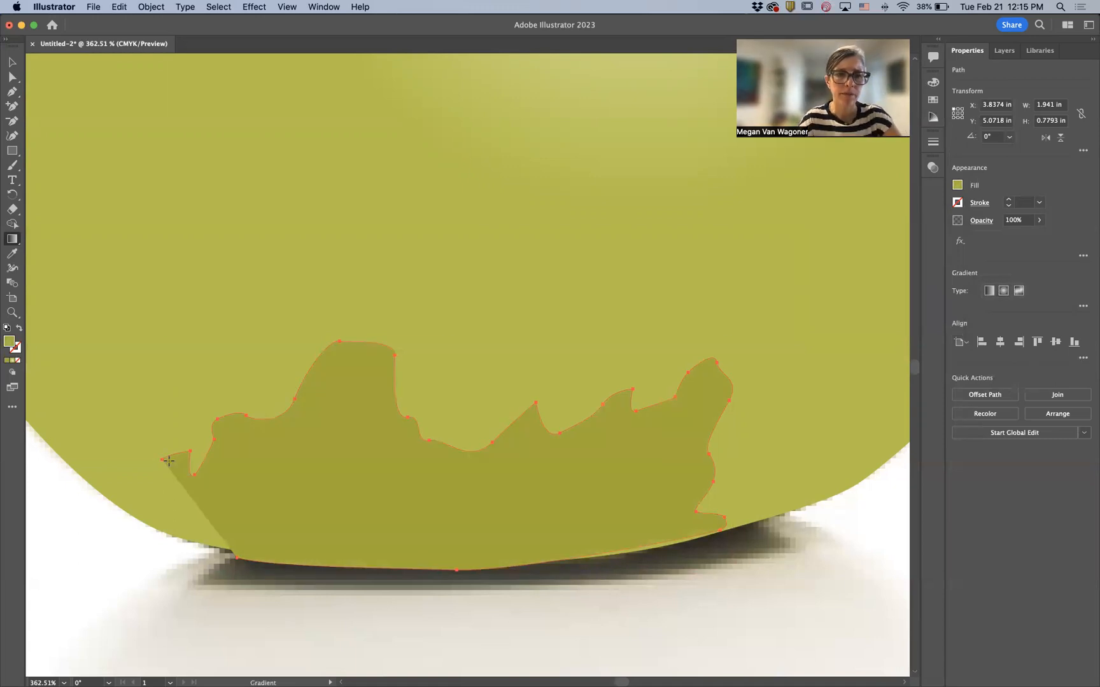
- Reshape the shading shape's lower-left corner by pulling a curve handle from its bottom anchor point
{"action": "key", "text": "a"}
{"action": "left_click", "coordinate": [236, 558]}
{"action": "key", "text": "p"}
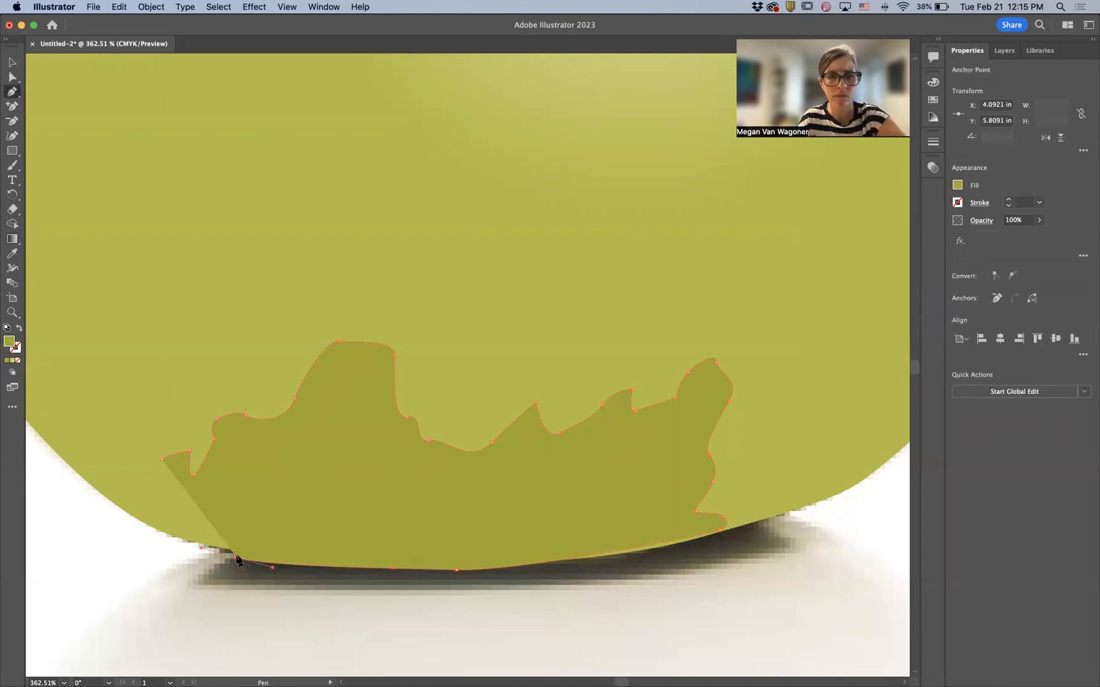
{"action": "left_click_drag", "start_coordinate": [236, 558], "coordinate": [159, 523]}
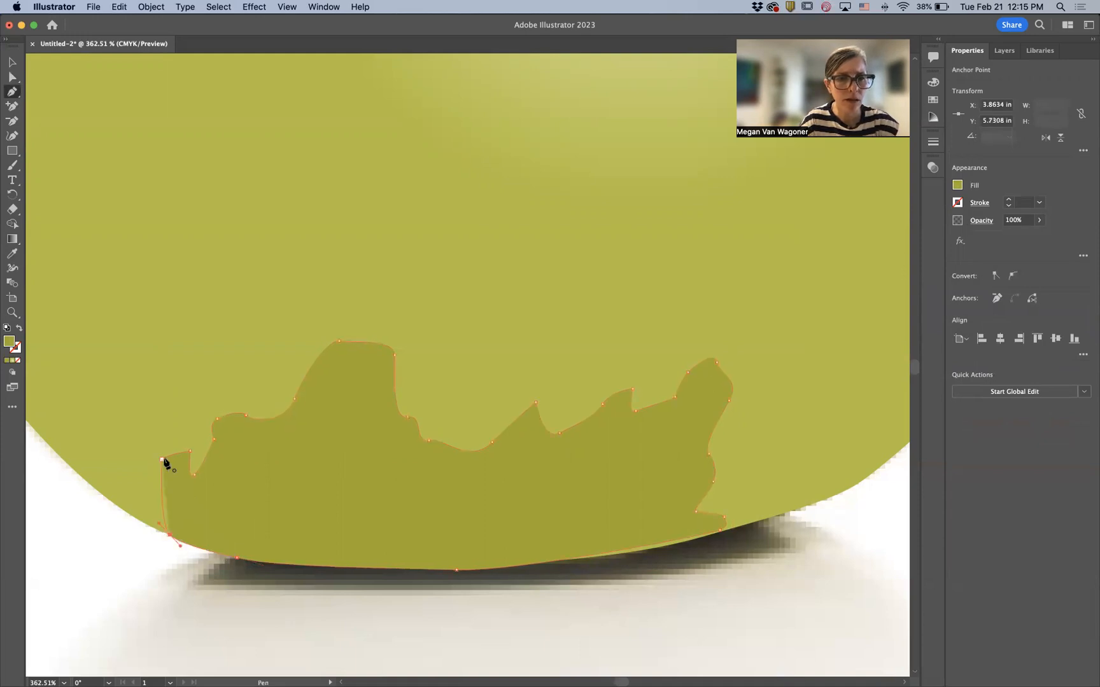
- Smooth the shading shape's lower corners by pulling curve handles out of their anchor points
{"action": "left_click_drag", "start_coordinate": [162, 458], "coordinate": [190, 450]}
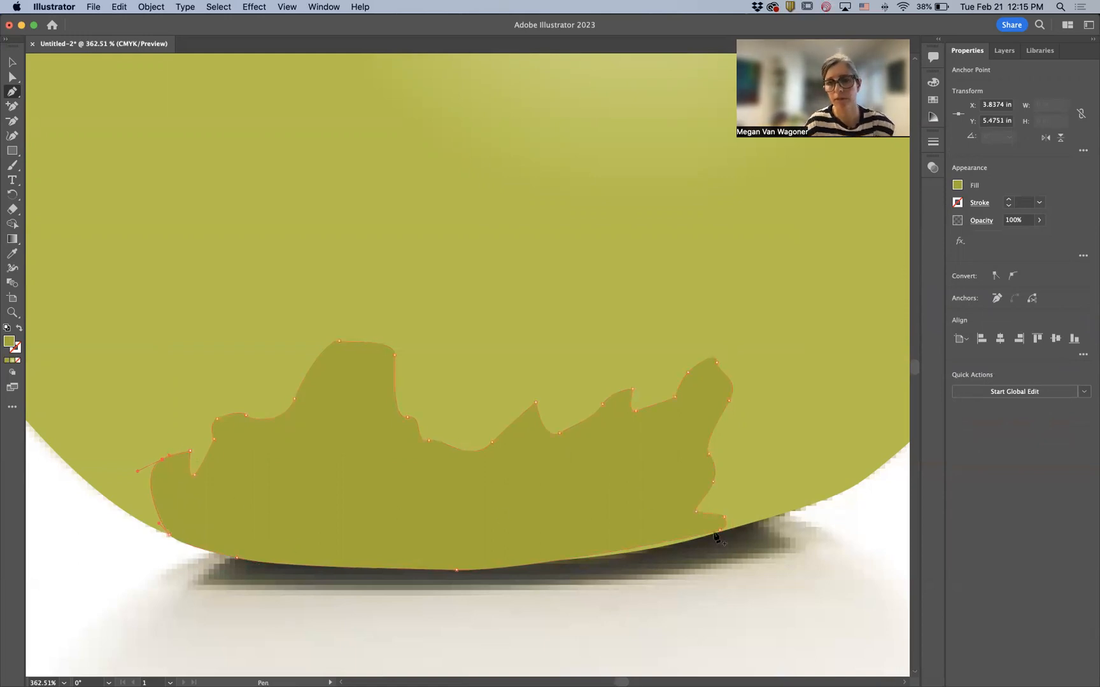
{"action": "scroll", "coordinate": [648, 560], "scroll_direction": "up", "scroll_amount": 5}
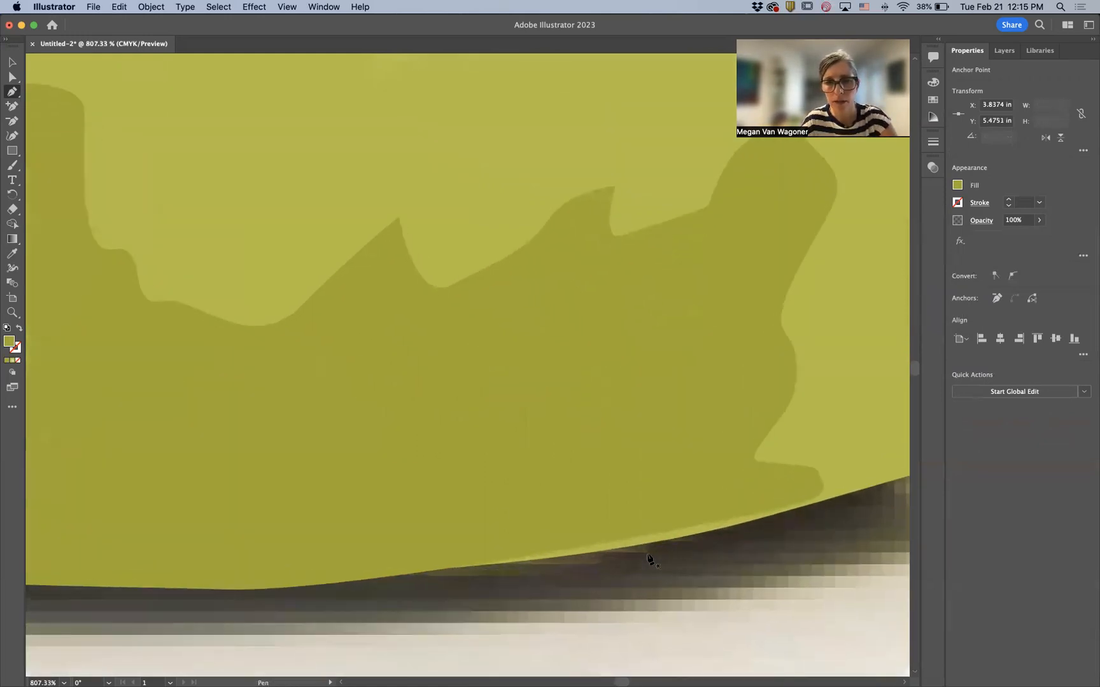
{"action": "scroll", "coordinate": [681, 538], "scroll_direction": "up", "scroll_amount": 5}
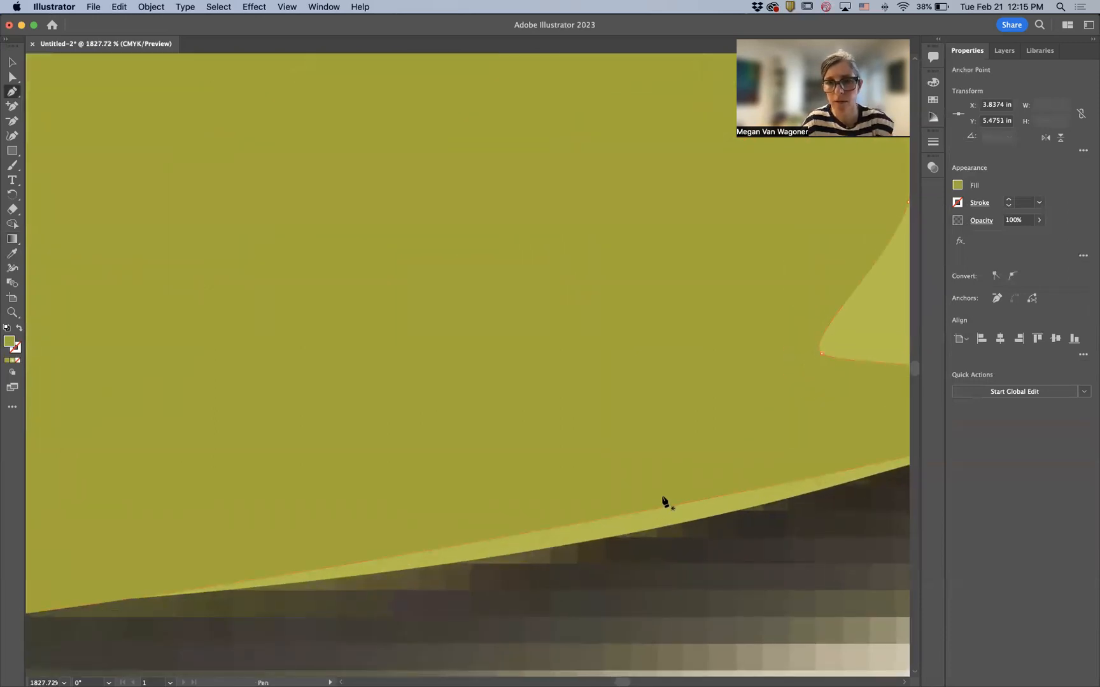
{"action": "scroll", "coordinate": [638, 493], "scroll_direction": "down", "scroll_amount": 3}
{"action": "scroll", "coordinate": [638, 493], "scroll_direction": "right", "scroll_amount": 3}
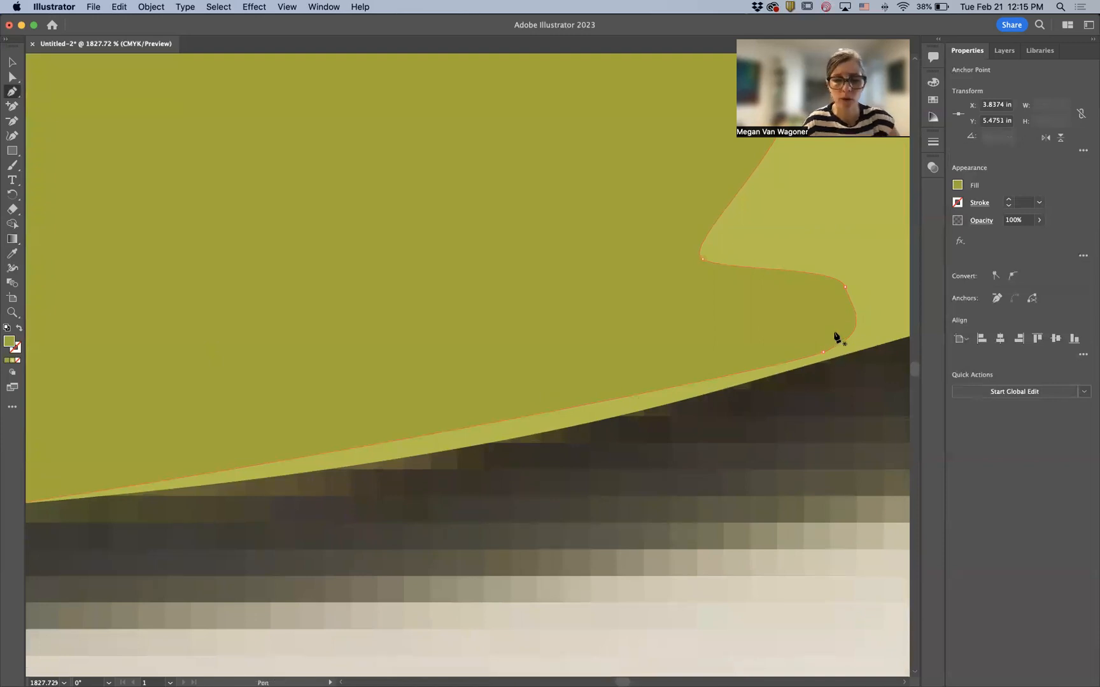
{"action": "left_click", "coordinate": [14, 78]}
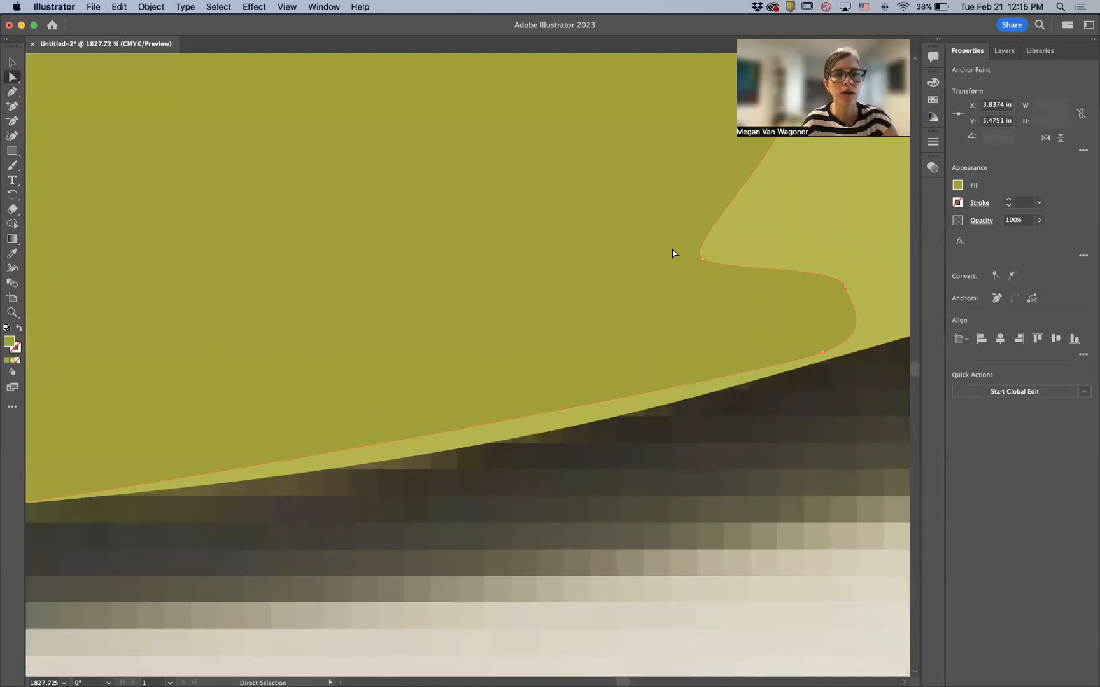
{"action": "left_click", "coordinate": [823, 352]}
{"action": "left_click_drag", "start_coordinate": [823, 351], "coordinate": [671, 439]}
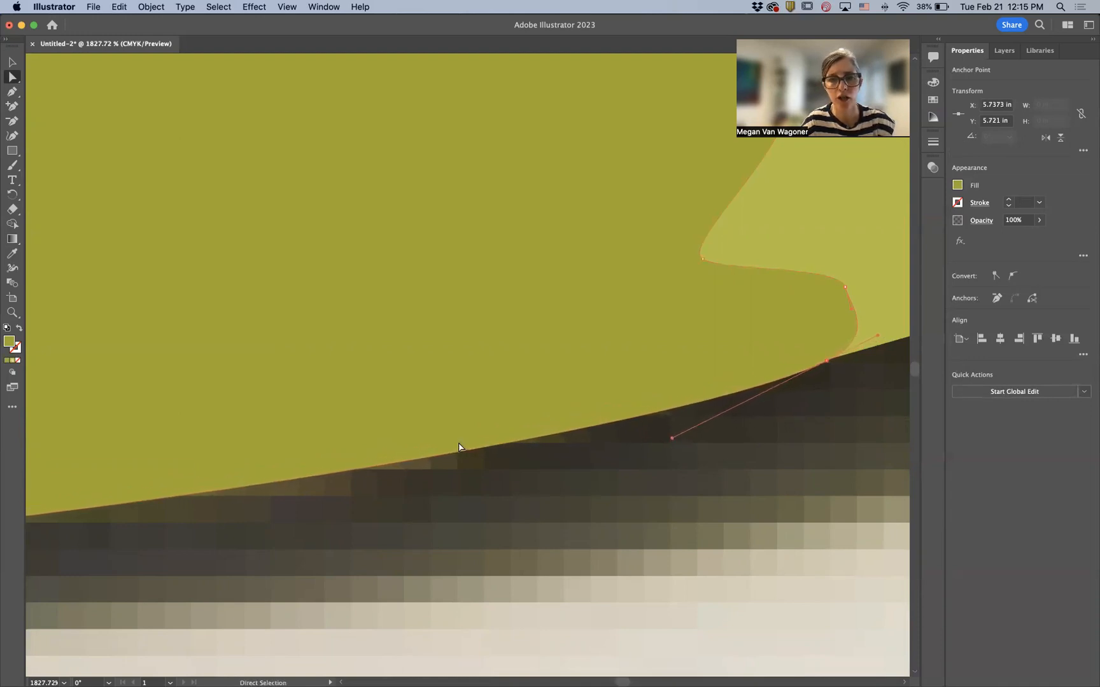
- Adjust the anchor handles along the shading shape's bottom edge to follow the pear's base, and deselect the shape
{"action": "scroll", "coordinate": [459, 447], "scroll_direction": "right", "scroll_amount": 10}
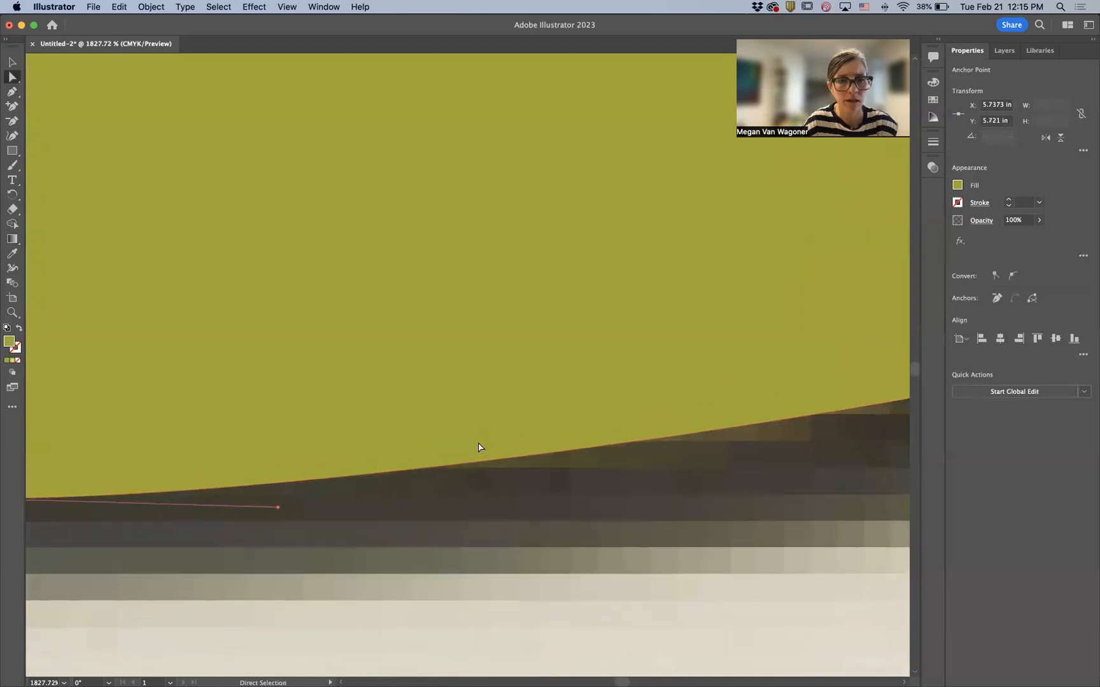
{"action": "scroll", "coordinate": [479, 446], "scroll_direction": "left", "scroll_amount": 12}
{"action": "scroll", "coordinate": [480, 446], "scroll_direction": "down", "scroll_amount": 1}
{"action": "scroll", "coordinate": [479, 446], "scroll_direction": "right", "scroll_amount": 7}
{"action": "scroll", "coordinate": [479, 446], "scroll_direction": "down", "scroll_amount": 1}
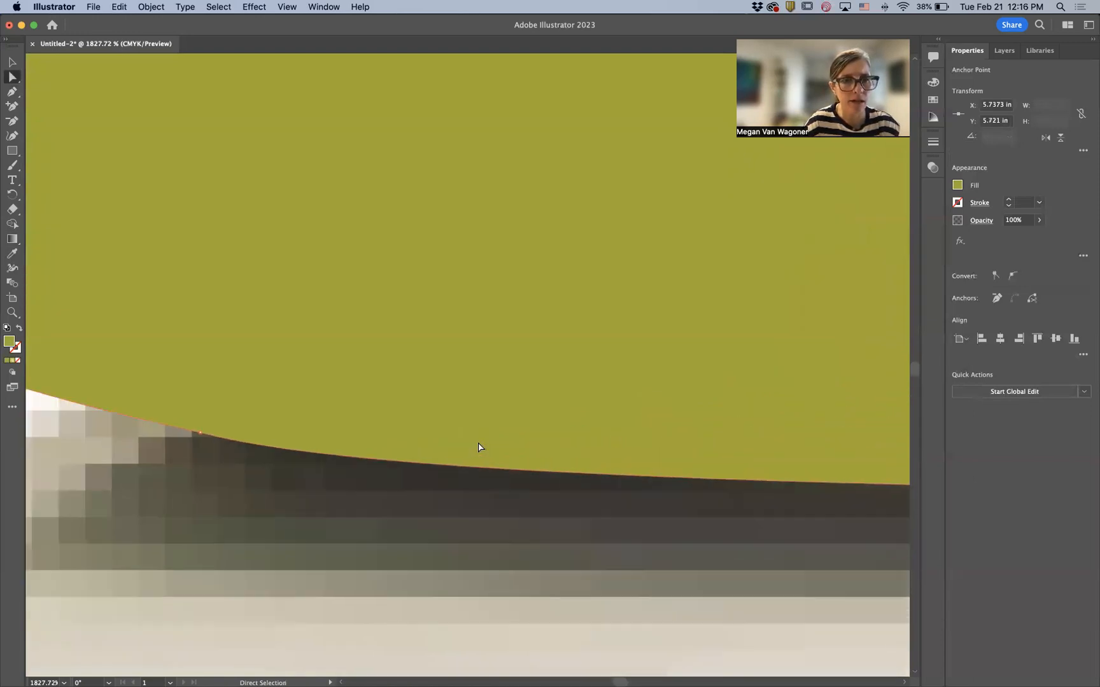
{"action": "scroll", "coordinate": [479, 447], "scroll_direction": "left", "scroll_amount": 6}
{"action": "scroll", "coordinate": [480, 446], "scroll_direction": "up", "scroll_amount": 1}
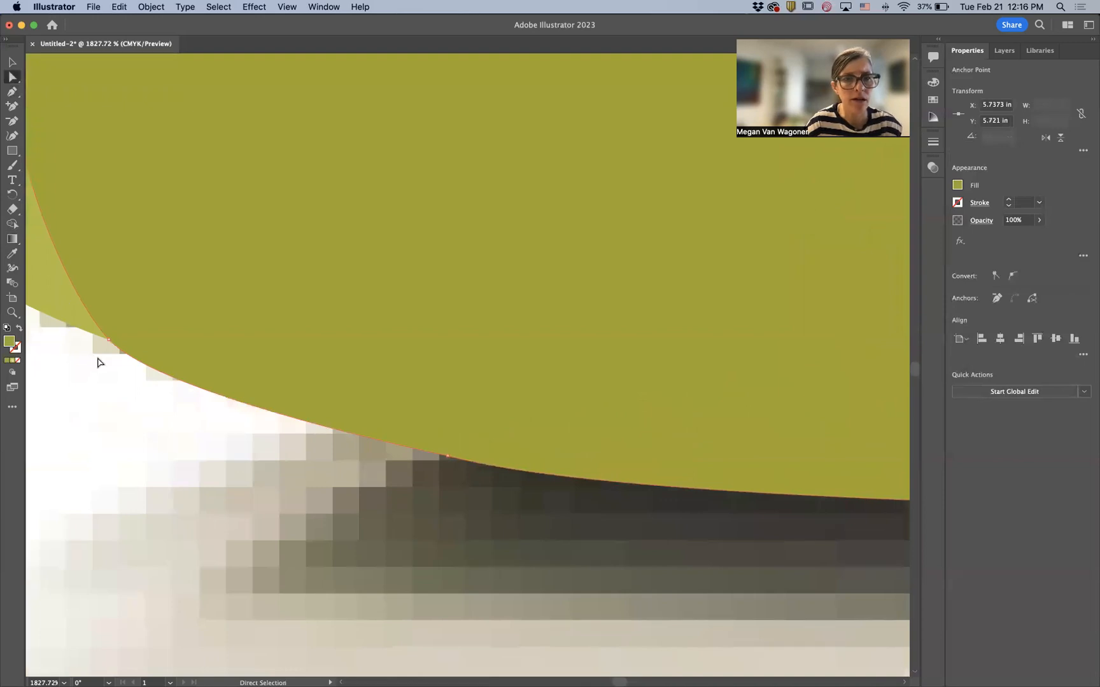
{"action": "left_click_drag", "start_coordinate": [448, 456], "coordinate": [451, 445]}
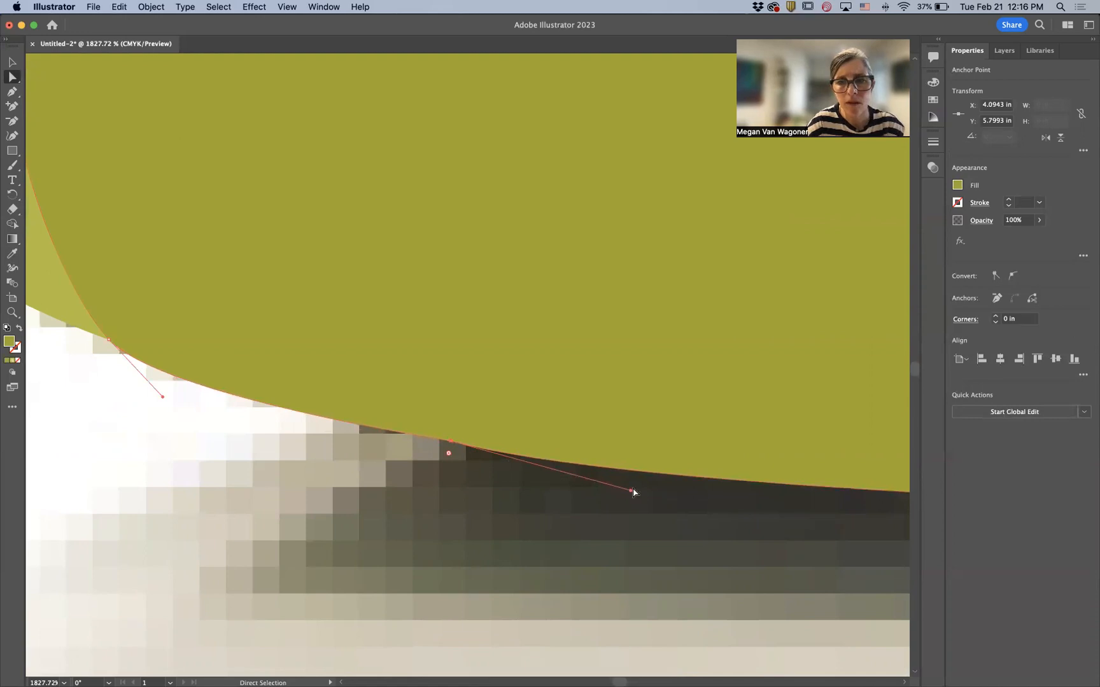
{"action": "left_click_drag", "start_coordinate": [630, 492], "coordinate": [668, 478]}
{"action": "left_click", "coordinate": [108, 340]}
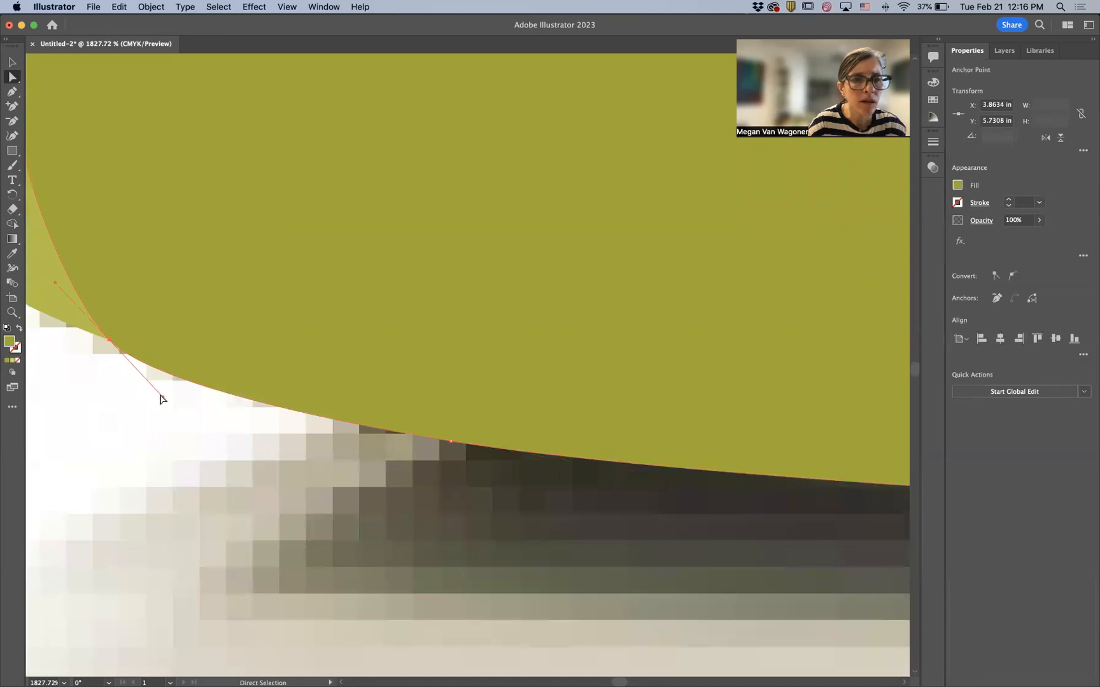
{"action": "left_click_drag", "start_coordinate": [163, 399], "coordinate": [170, 382]}
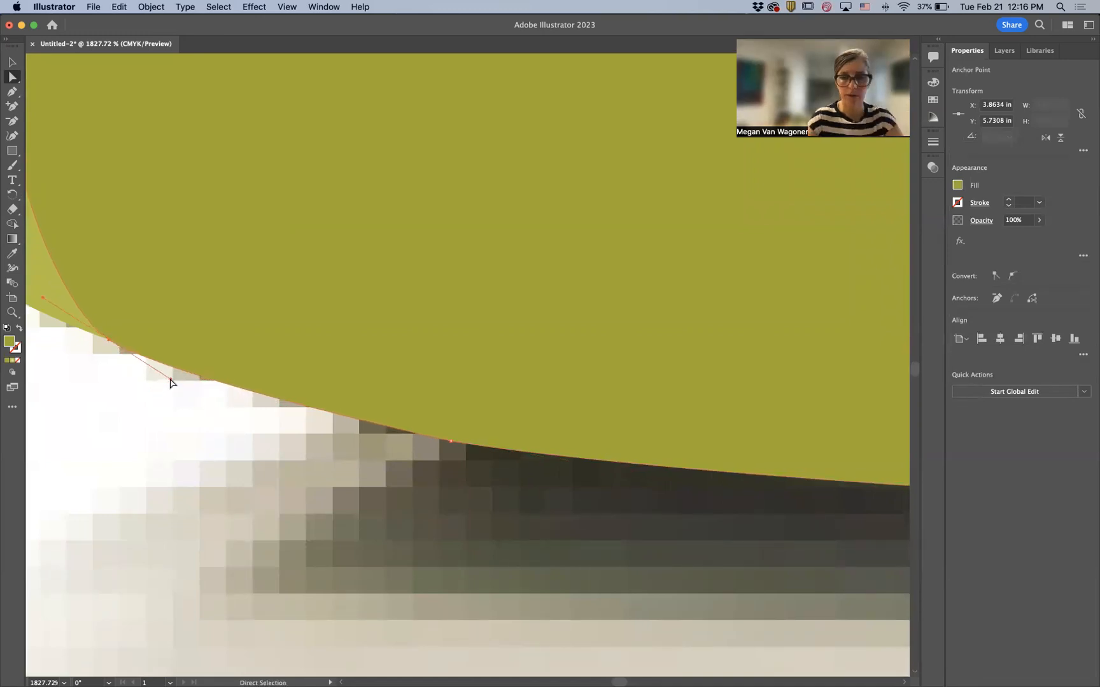
{"action": "key", "text": "super+minus"}
{"action": "key", "text": "super+minus"}
{"action": "key", "text": "super+minus"}
{"action": "key", "text": "super+minus"}
{"action": "key", "text": "super+minus"}
{"action": "key", "text": "super+minus"}
{"action": "key", "text": "super+minus"}
{"action": "key", "text": "super+minus"}
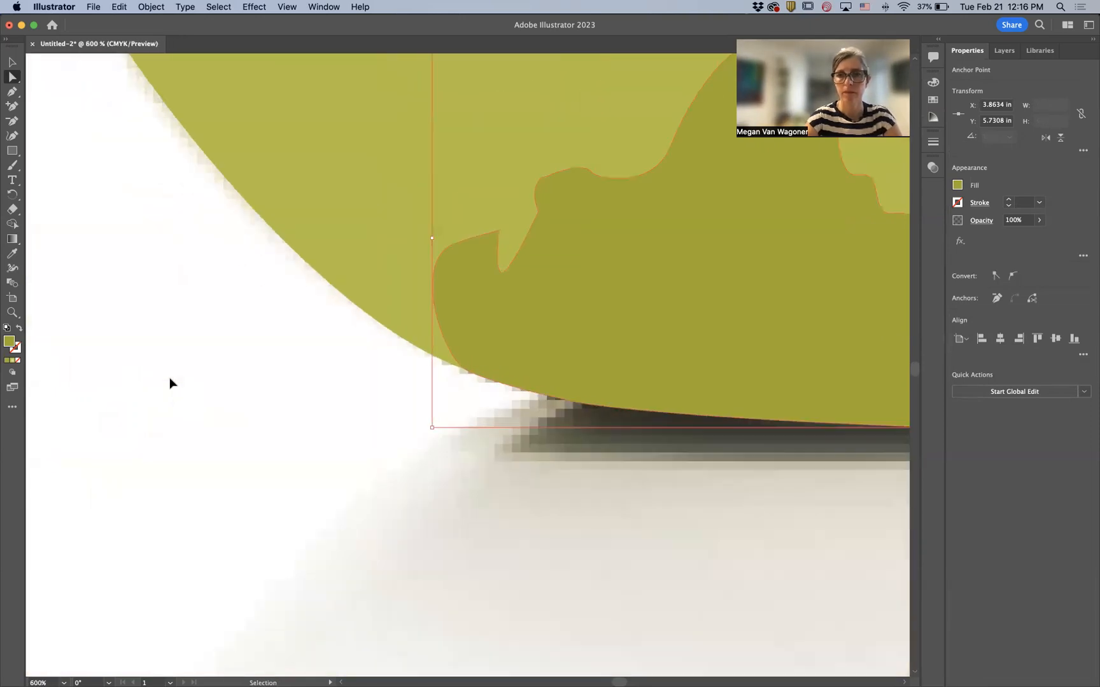
{"action": "key", "text": "super+minus"}
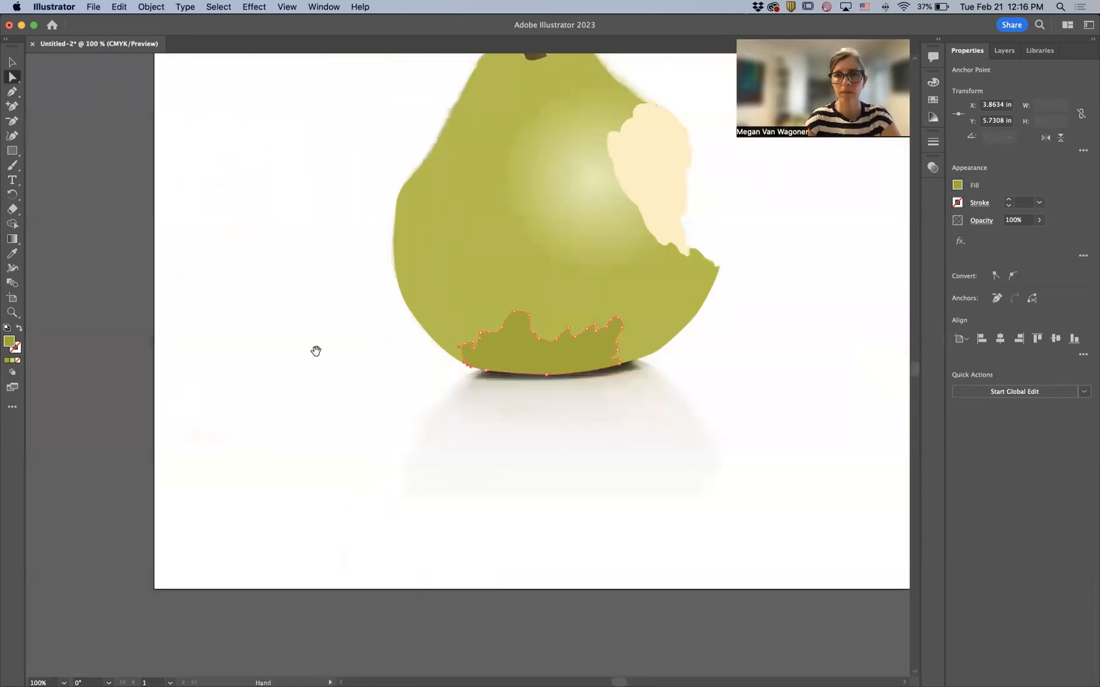
{"action": "left_click_drag", "start_coordinate": [582, 334], "coordinate": [352, 506]}
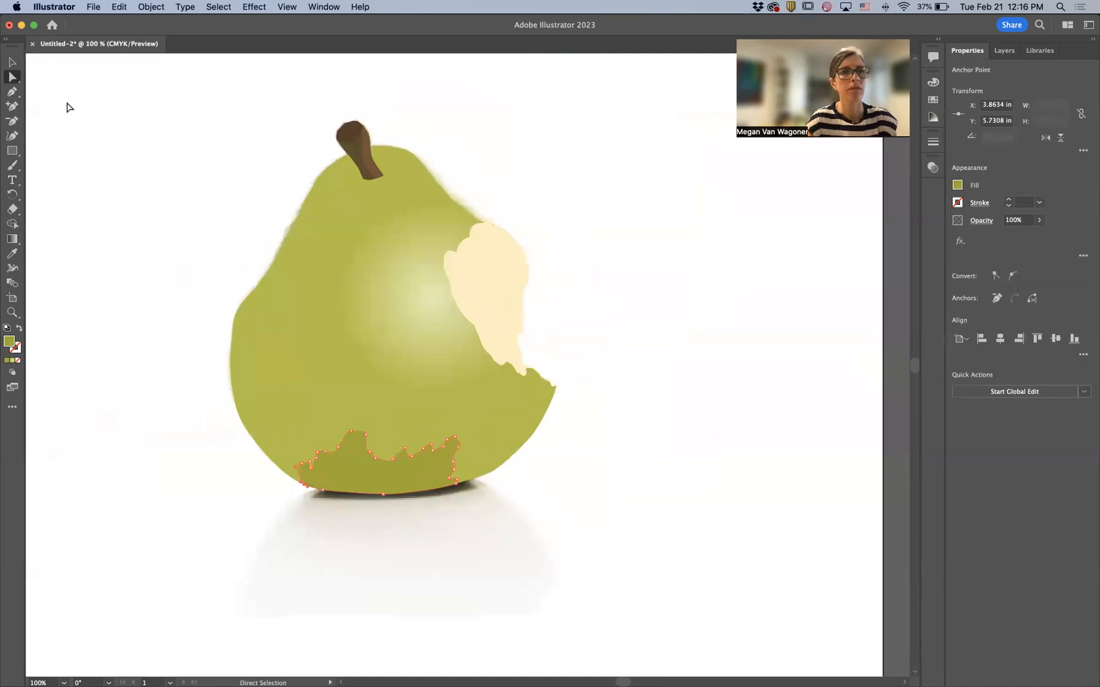
{"action": "left_click", "coordinate": [11, 61]}
{"action": "left_click", "coordinate": [166, 173]}
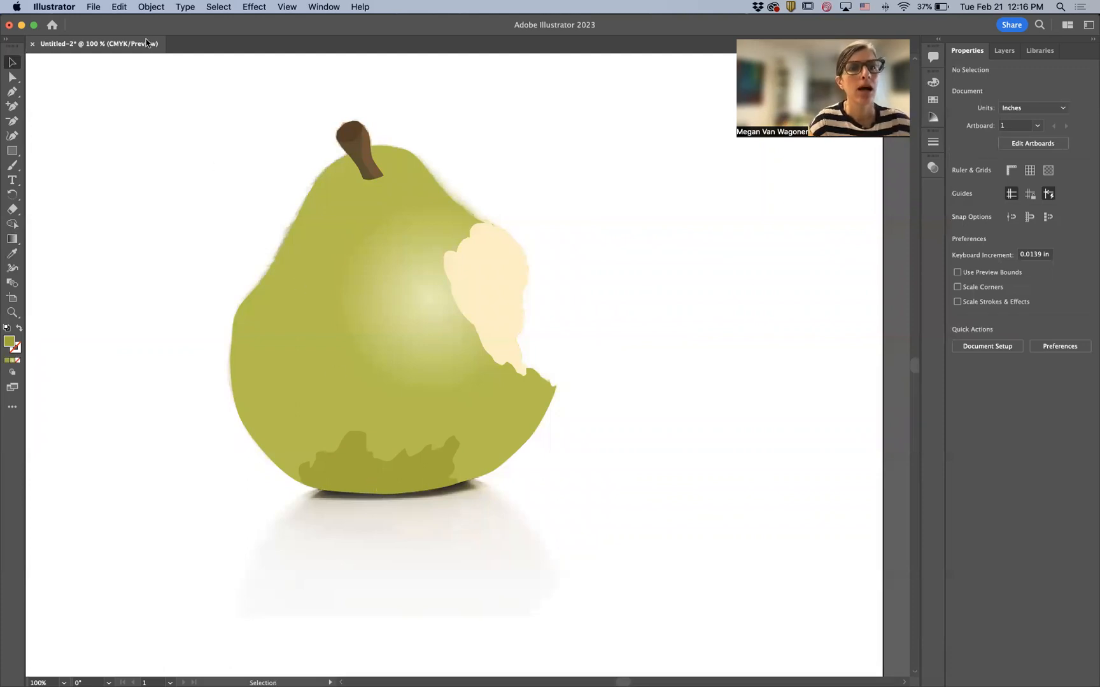
- Open the finished example files pear-demo-2014.eps, pear-demo-2022.ai and Pear-demo-2022b.eps
{"action": "left_click", "coordinate": [94, 8]}
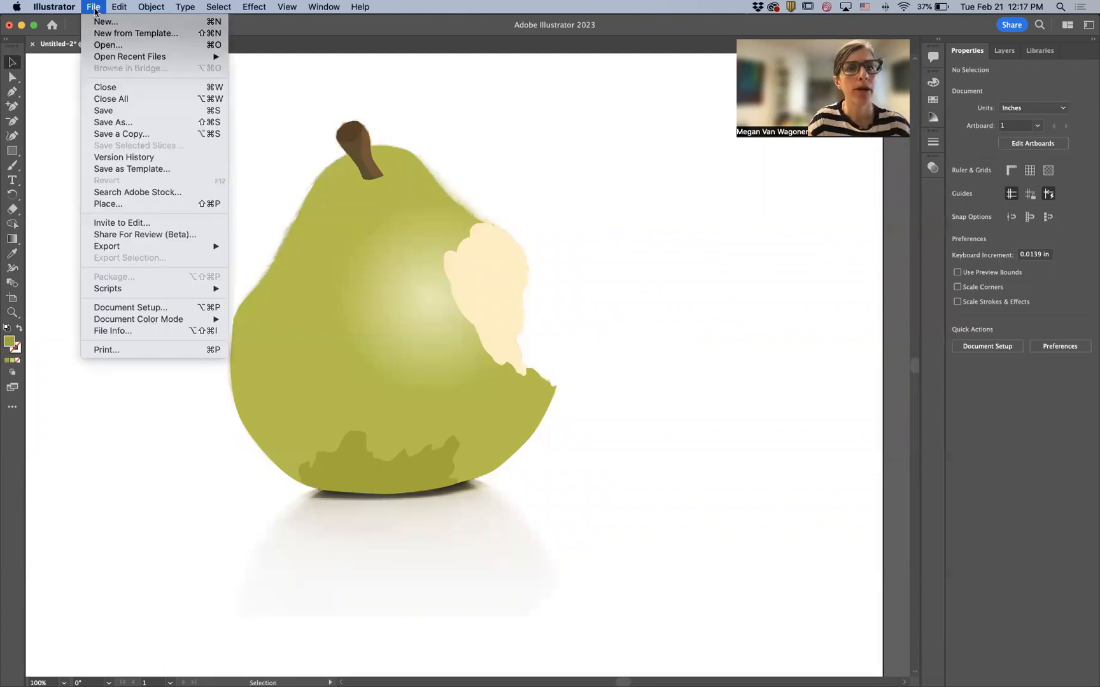
{"action": "left_click", "coordinate": [107, 46]}
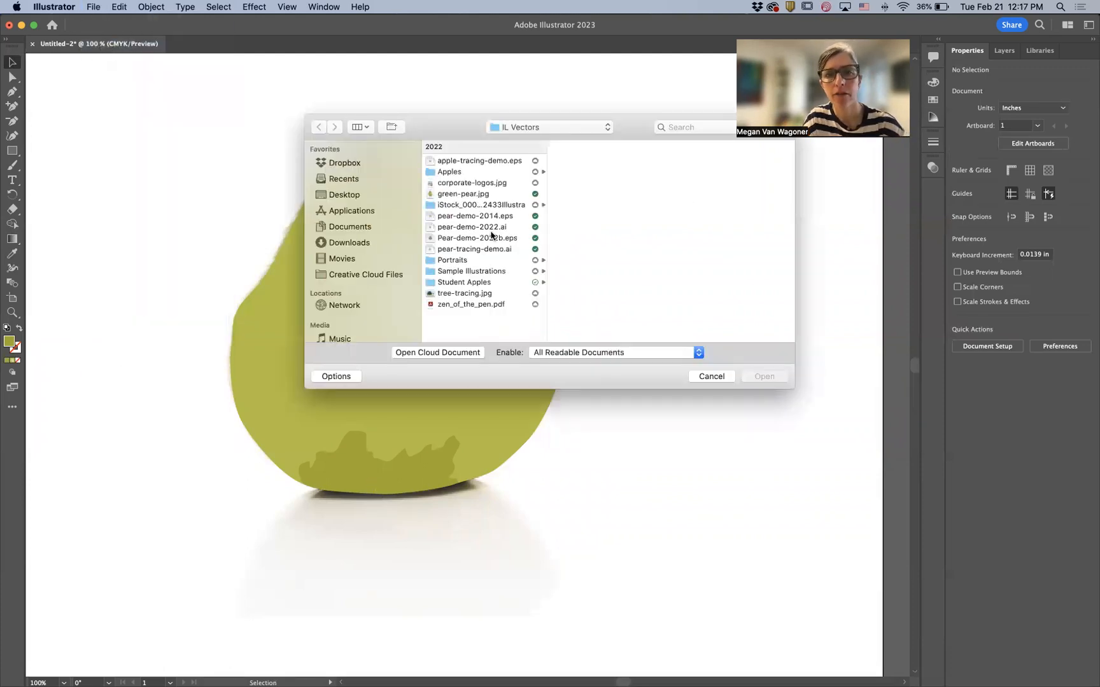
{"action": "left_click", "coordinate": [495, 217]}
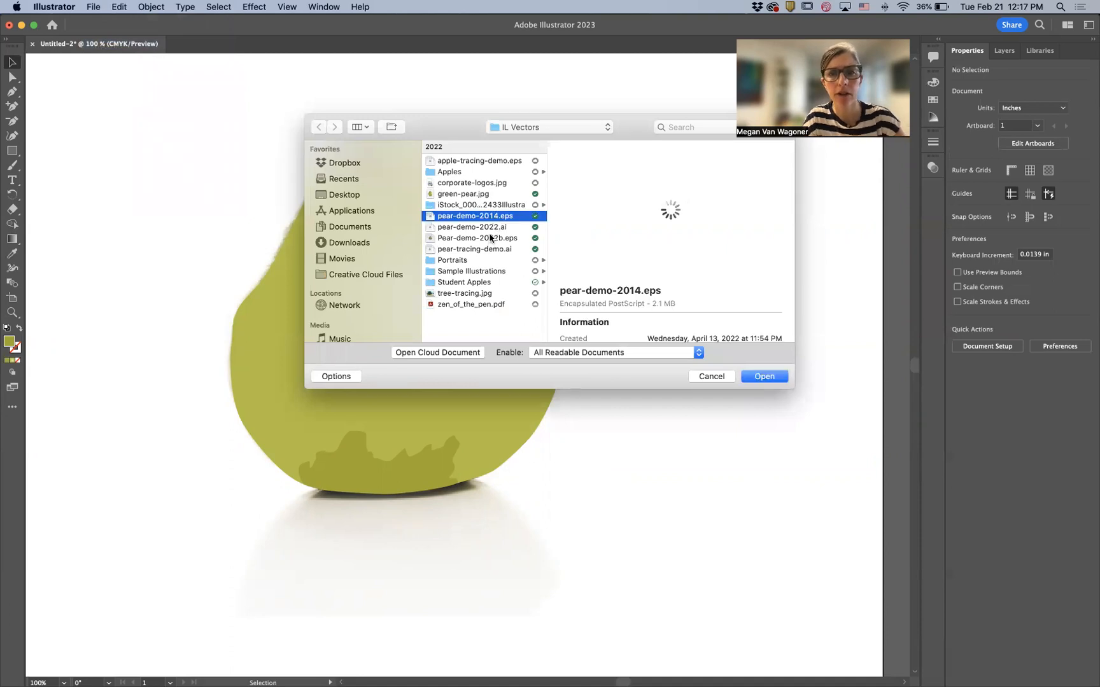
{"action": "left_click", "coordinate": [492, 240], "text": "shift"}
{"action": "left_click", "coordinate": [778, 380]}
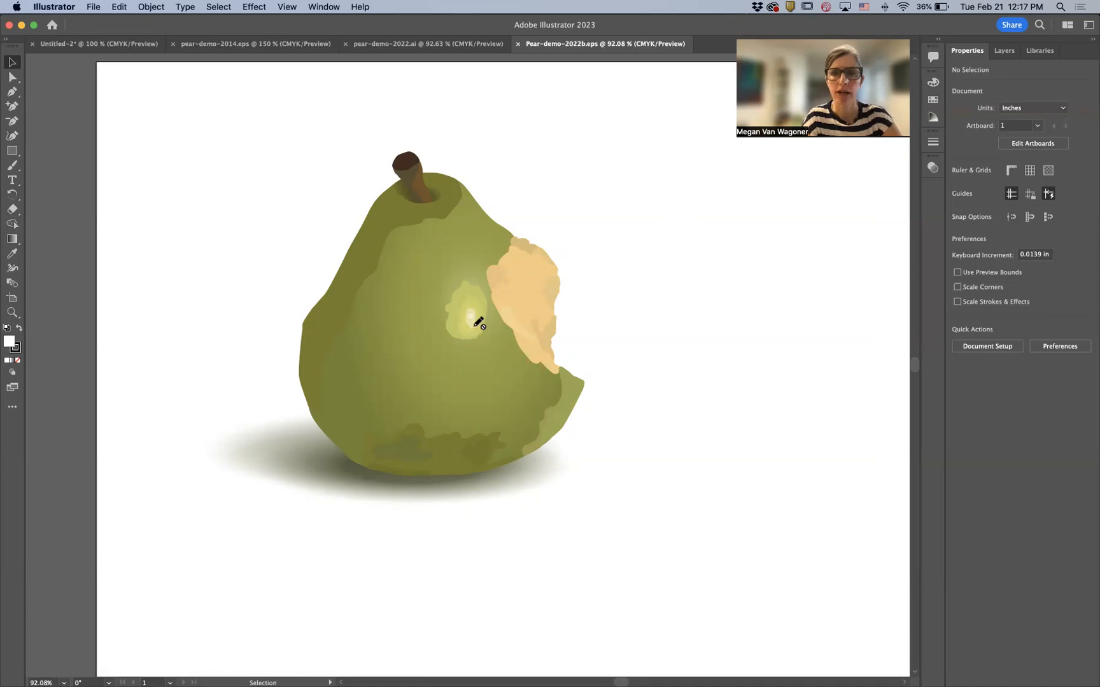
- Toggle the visibility of each layer in Pear-demo-2022b.eps to examine how the layers build the illustration
{"action": "scroll", "coordinate": [478, 321], "scroll_direction": "up", "scroll_amount": 15}
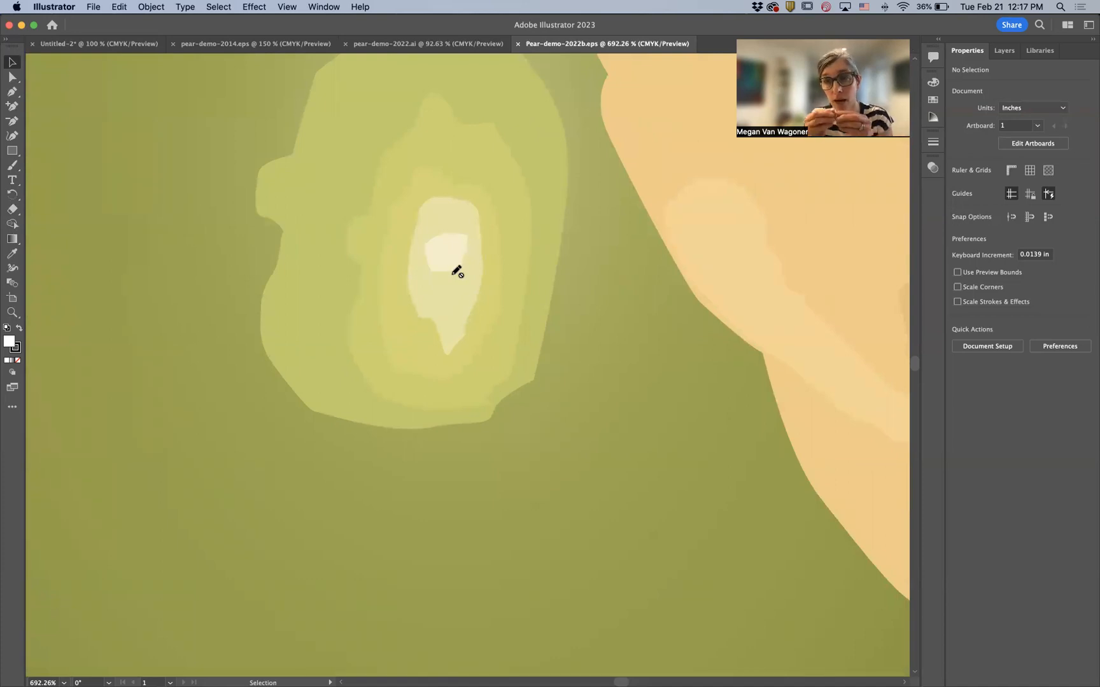
{"action": "left_click", "coordinate": [1001, 55]}
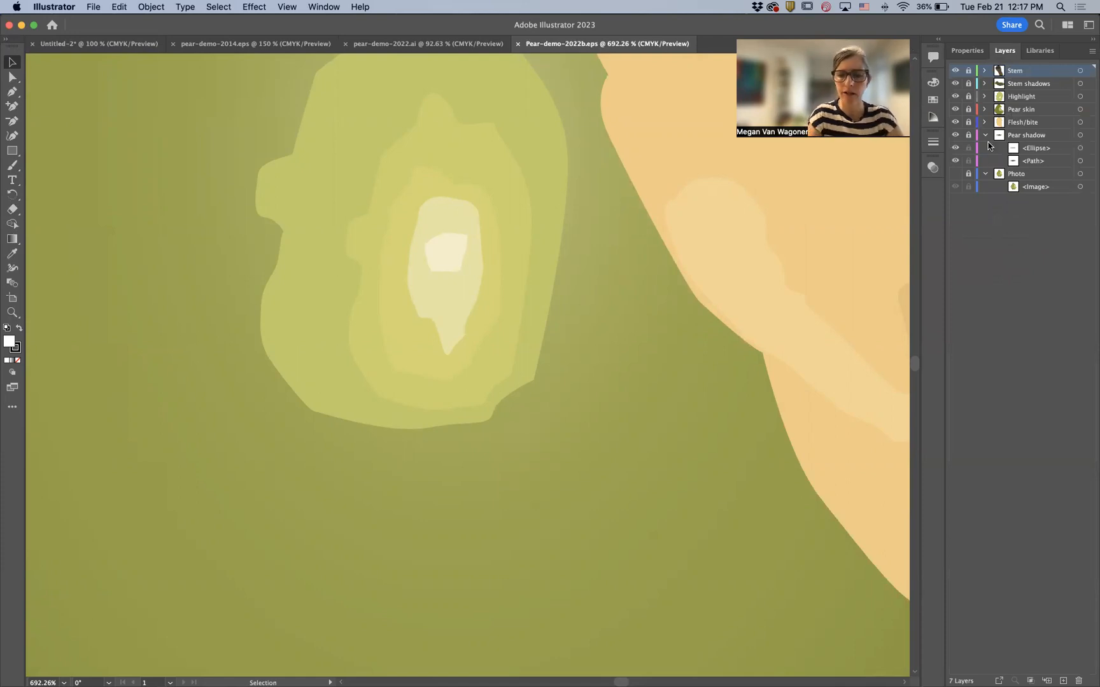
{"action": "key", "text": "super+0"}
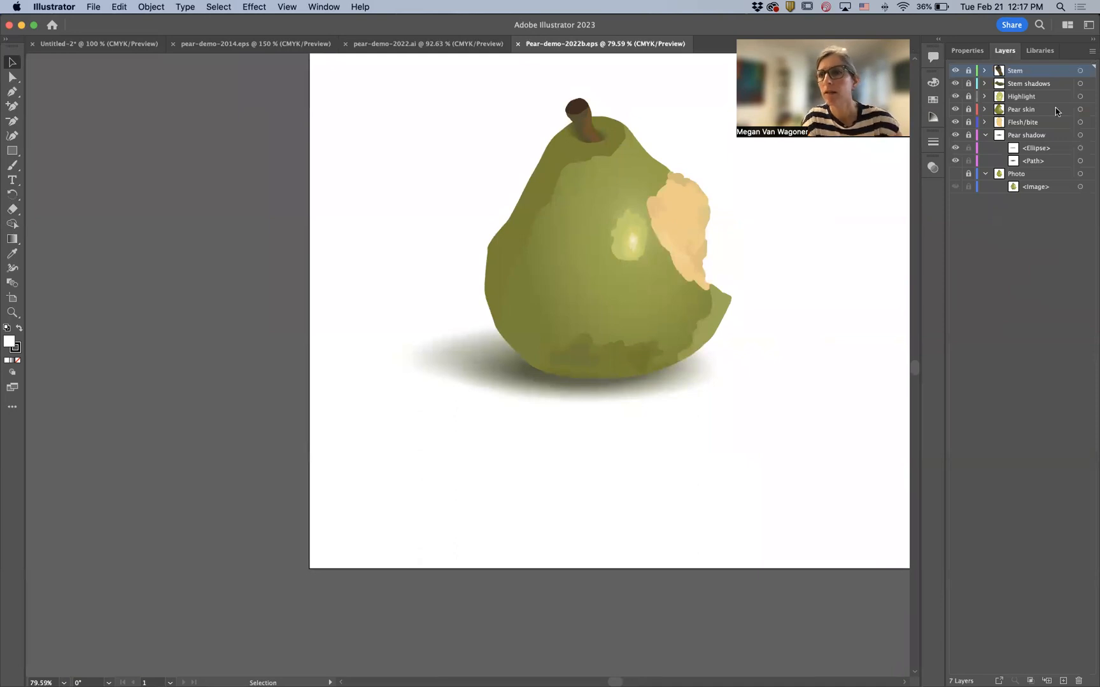
{"action": "left_click", "coordinate": [954, 137]}
{"action": "left_click", "coordinate": [955, 137]}
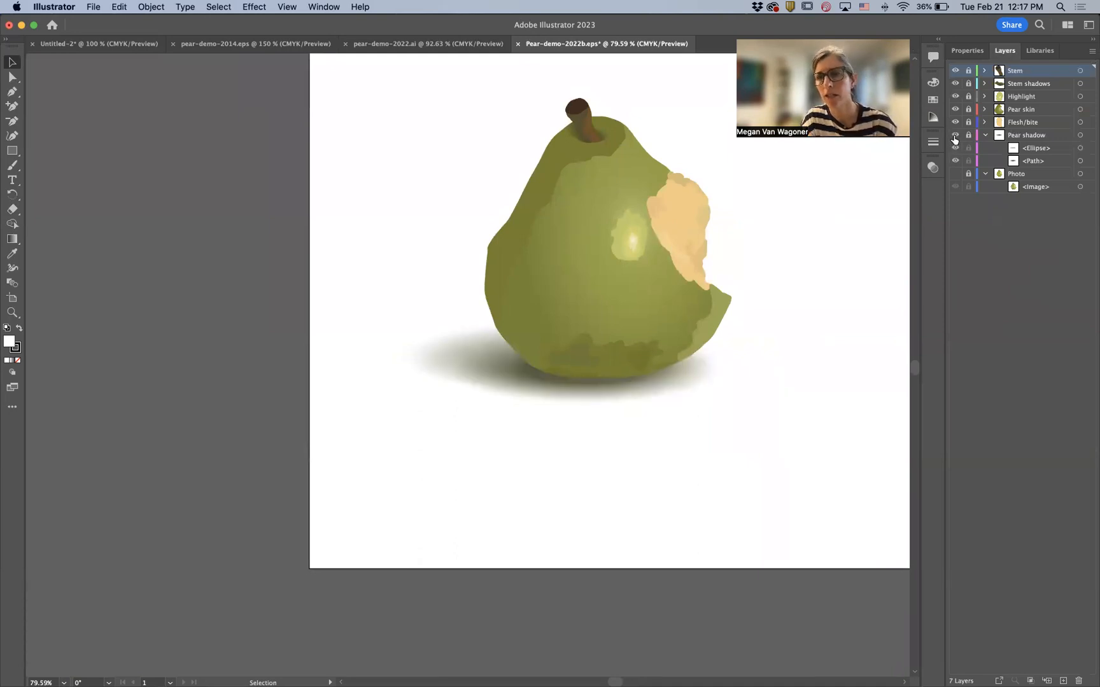
{"action": "left_click", "coordinate": [954, 136]}
{"action": "left_click", "coordinate": [954, 137]}
{"action": "left_click", "coordinate": [955, 122]}
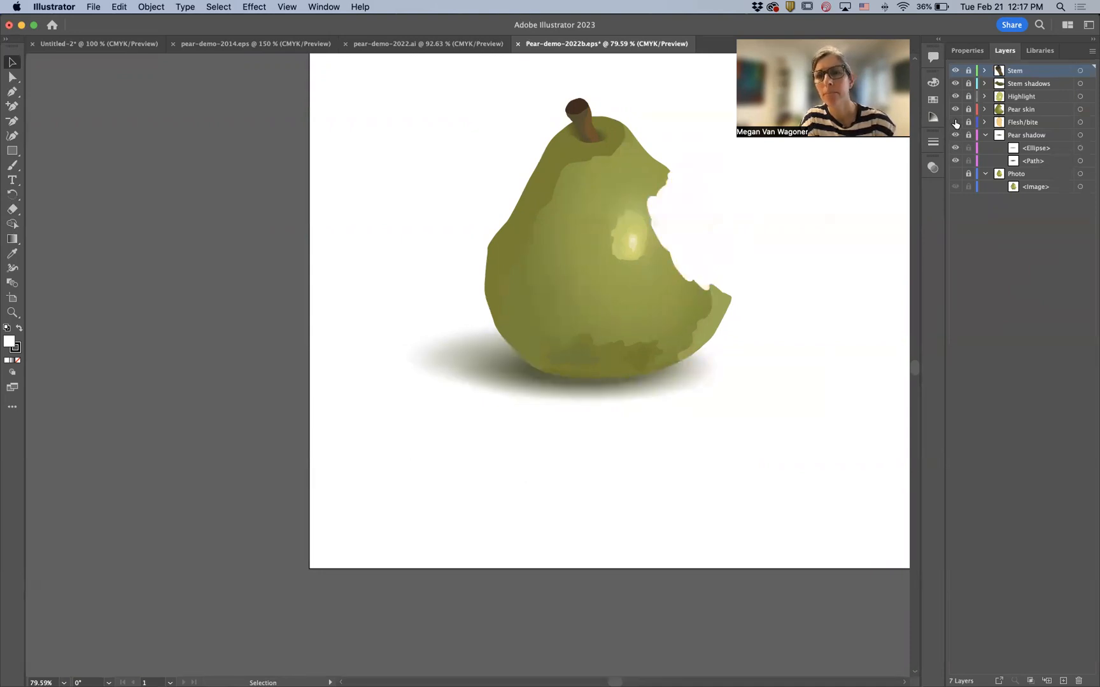
{"action": "left_click", "coordinate": [955, 123]}
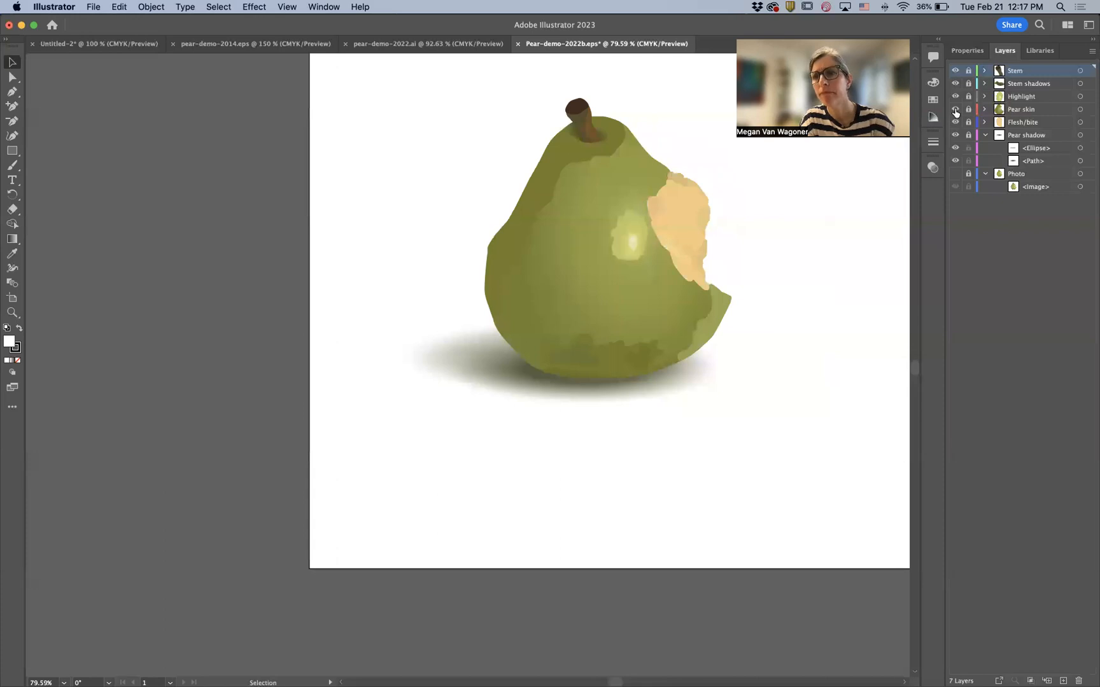
{"action": "left_click", "coordinate": [955, 110]}
{"action": "left_click", "coordinate": [954, 110]}
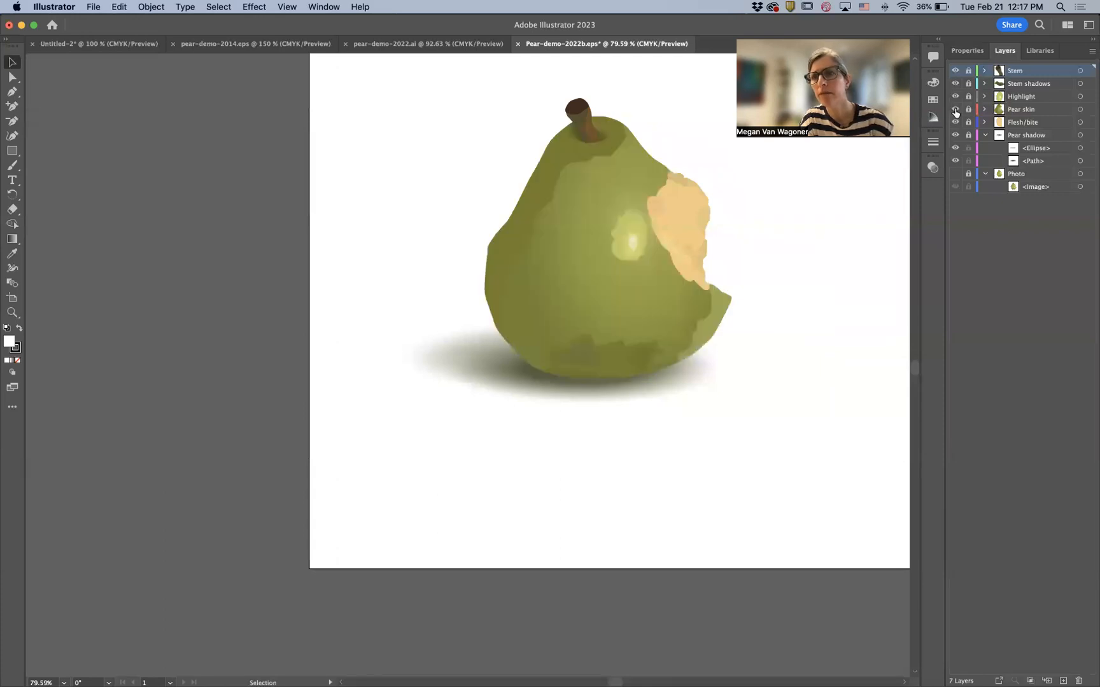
{"action": "left_click", "coordinate": [954, 97]}
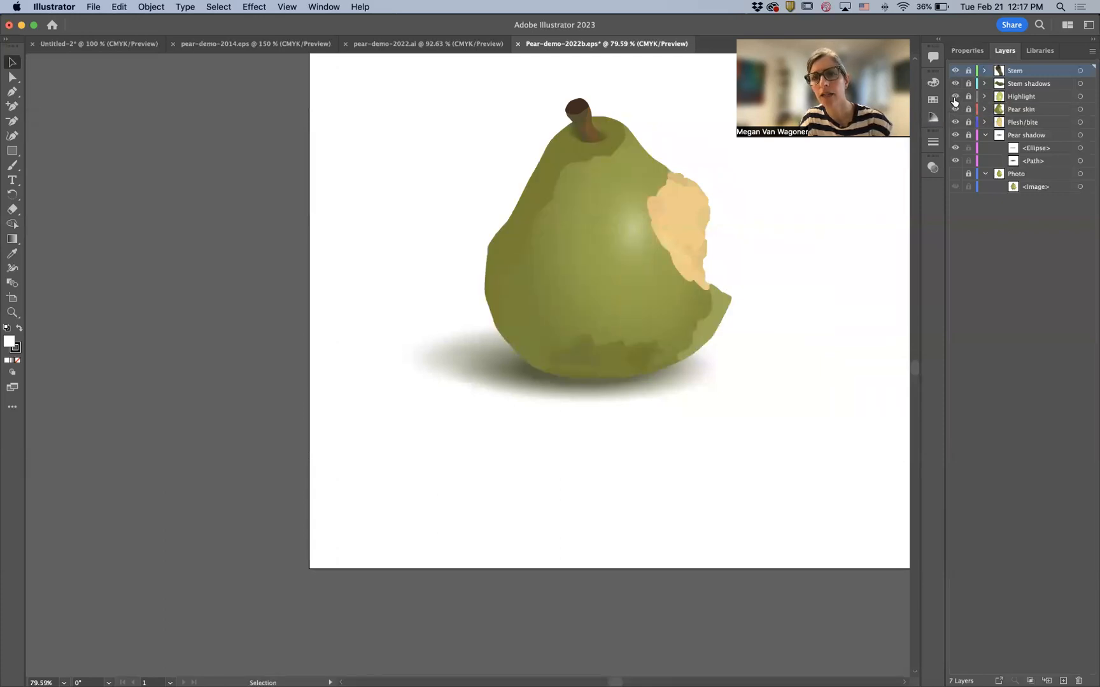
{"action": "left_click", "coordinate": [954, 98]}
{"action": "left_click", "coordinate": [954, 84]}
{"action": "left_click", "coordinate": [954, 84]}
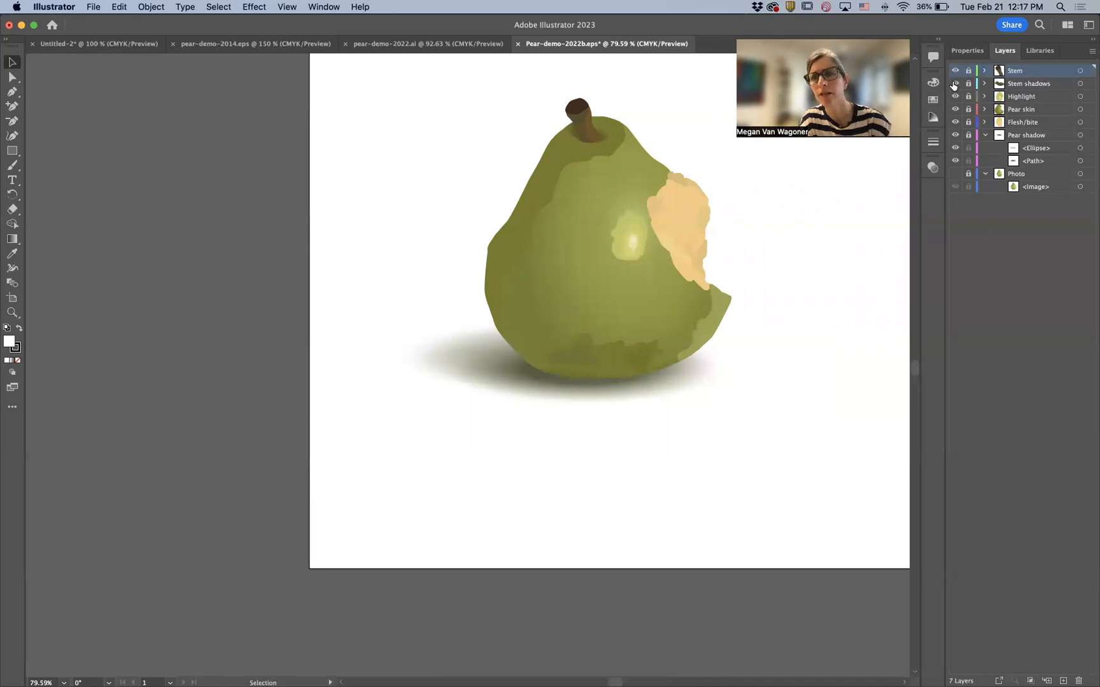
{"action": "left_click", "coordinate": [954, 71]}
{"action": "left_click", "coordinate": [955, 71]}
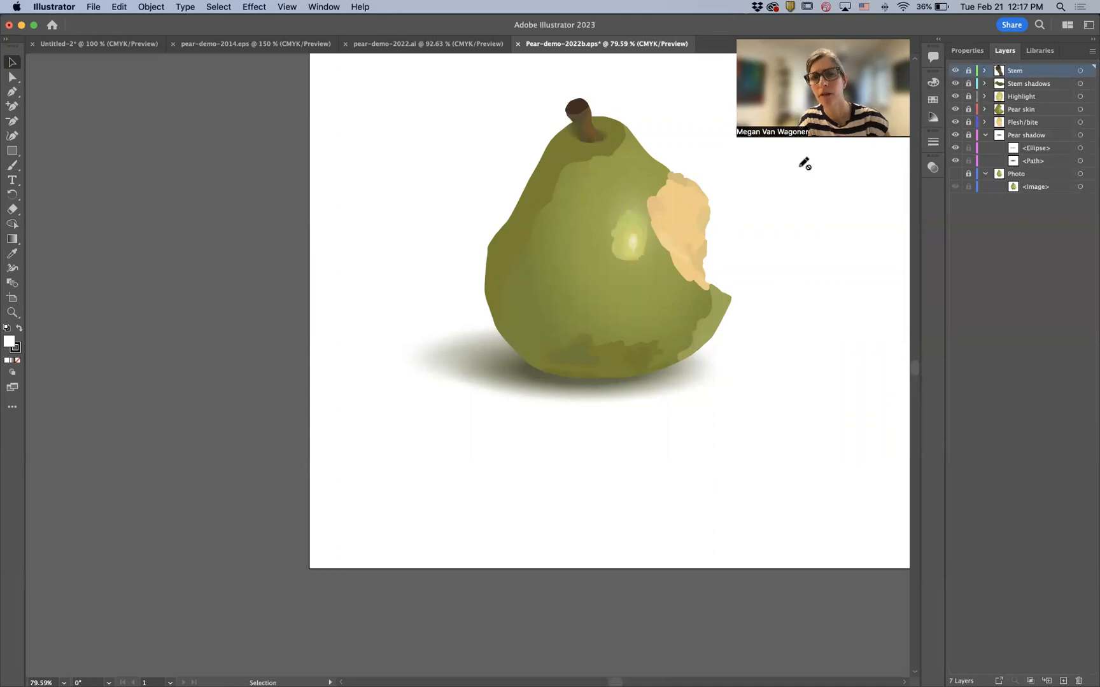
{"action": "scroll", "coordinate": [583, 144], "scroll_direction": "up", "scroll_amount": 2}
{"action": "scroll", "coordinate": [583, 144], "scroll_direction": "up", "scroll_amount": 8}
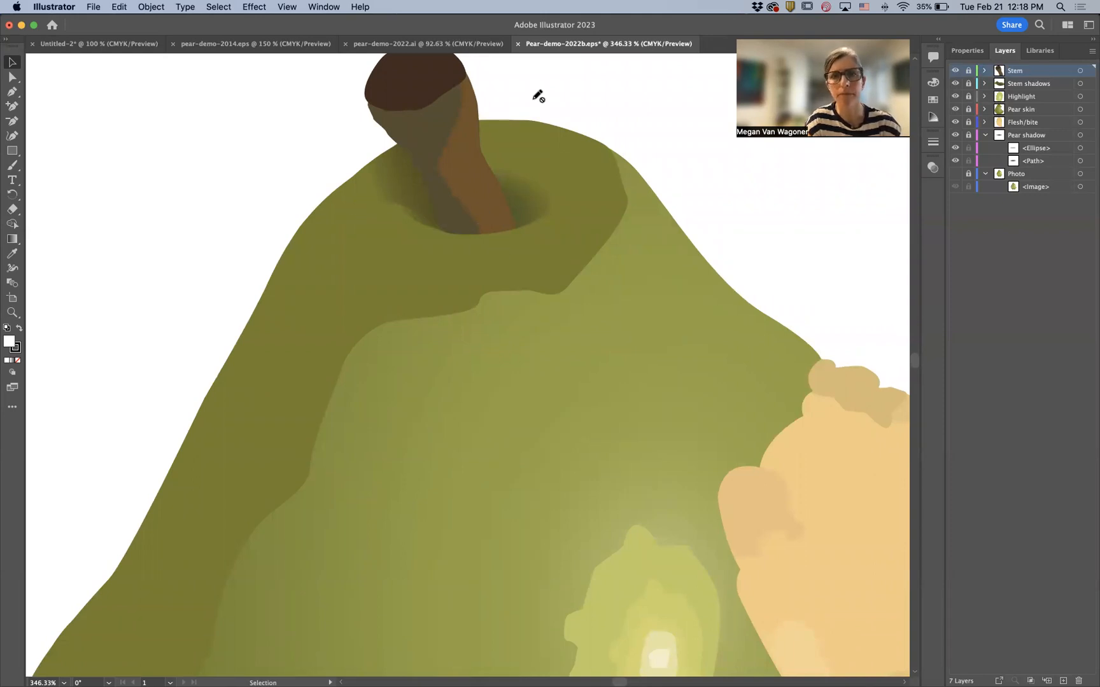
- Browse the other demo files and expand the Spots layer in pear-demo-2014.eps to examine its paths
{"action": "left_click", "coordinate": [443, 45]}
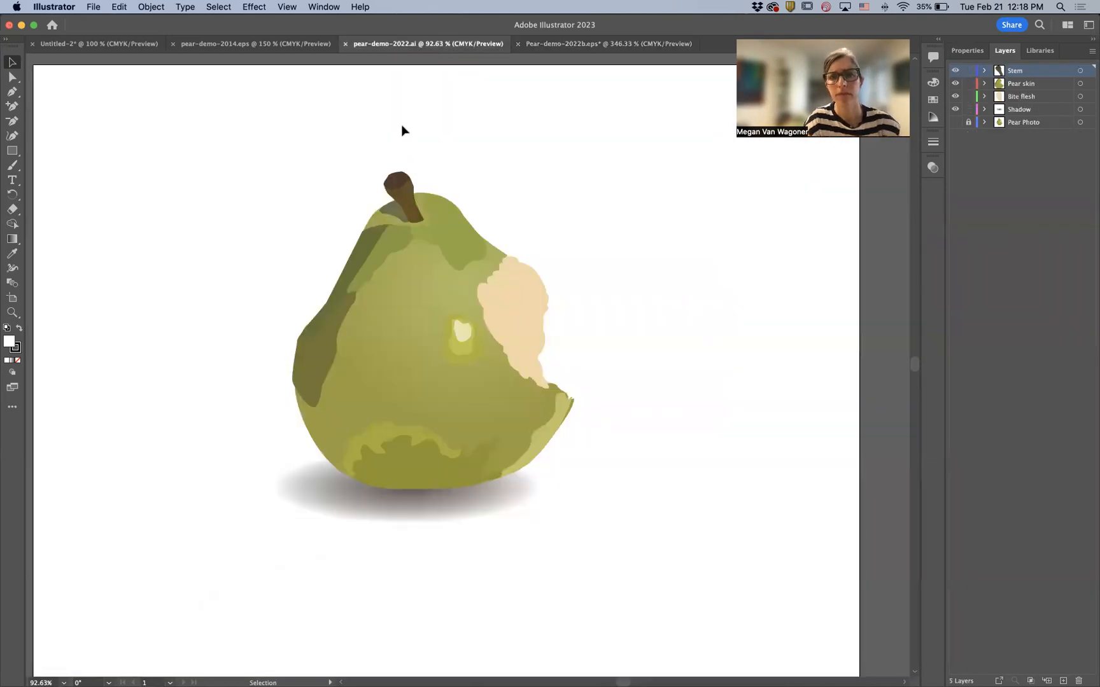
{"action": "left_click", "coordinate": [273, 49]}
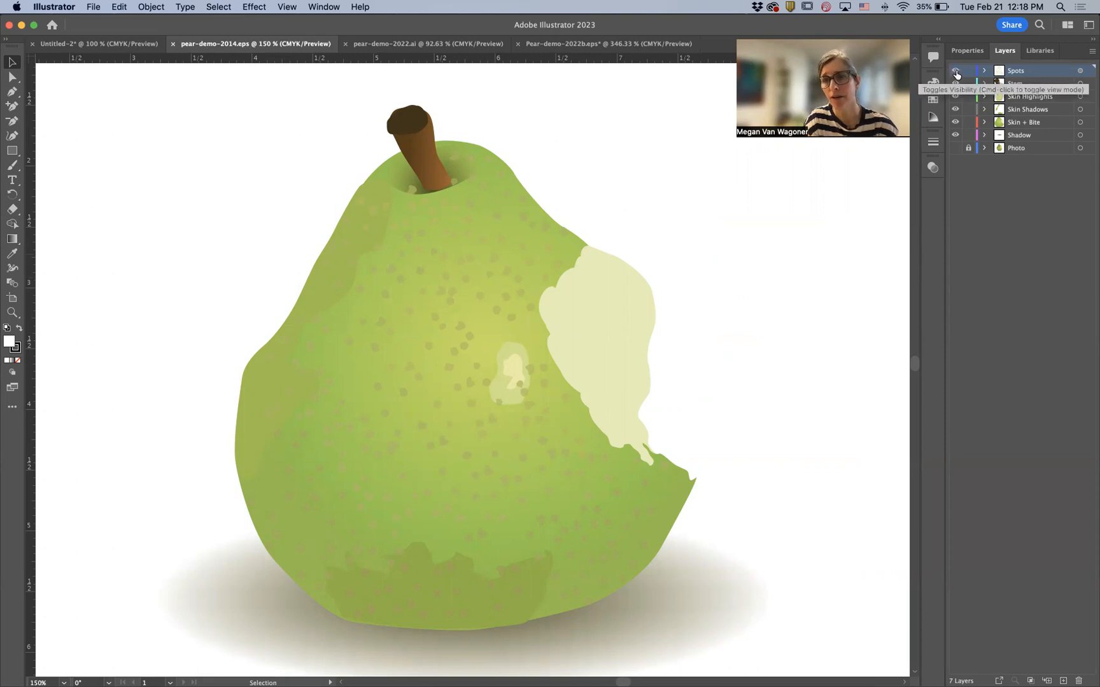
{"action": "left_click", "coordinate": [984, 72]}
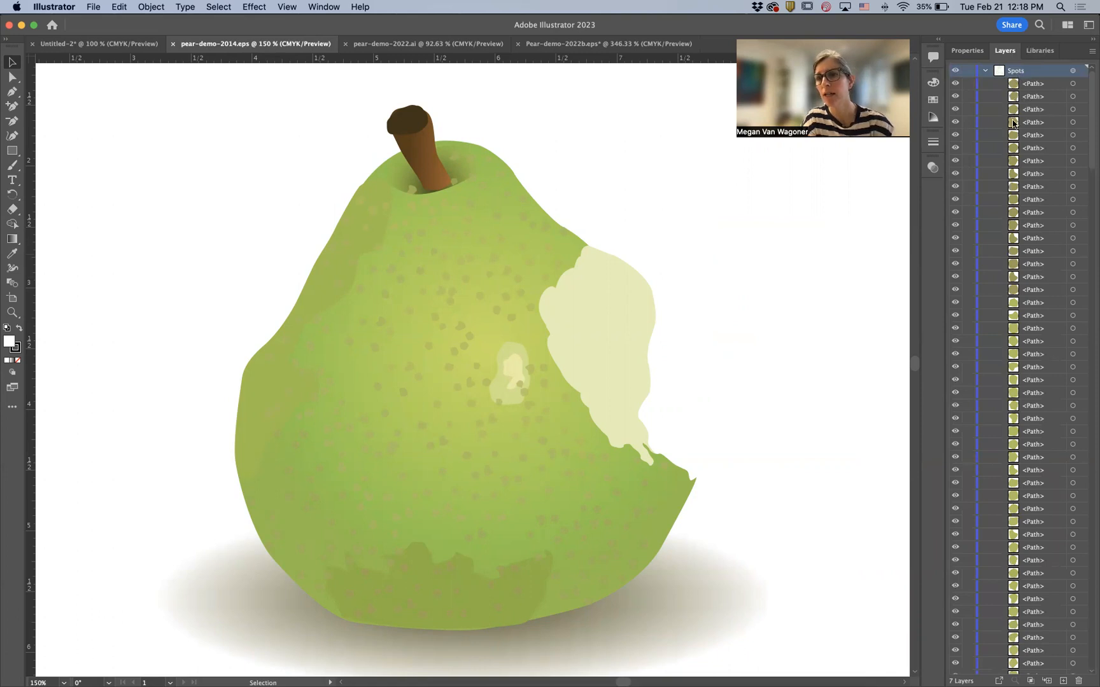
{"action": "scroll", "coordinate": [1011, 508], "scroll_direction": "down", "scroll_amount": 1}
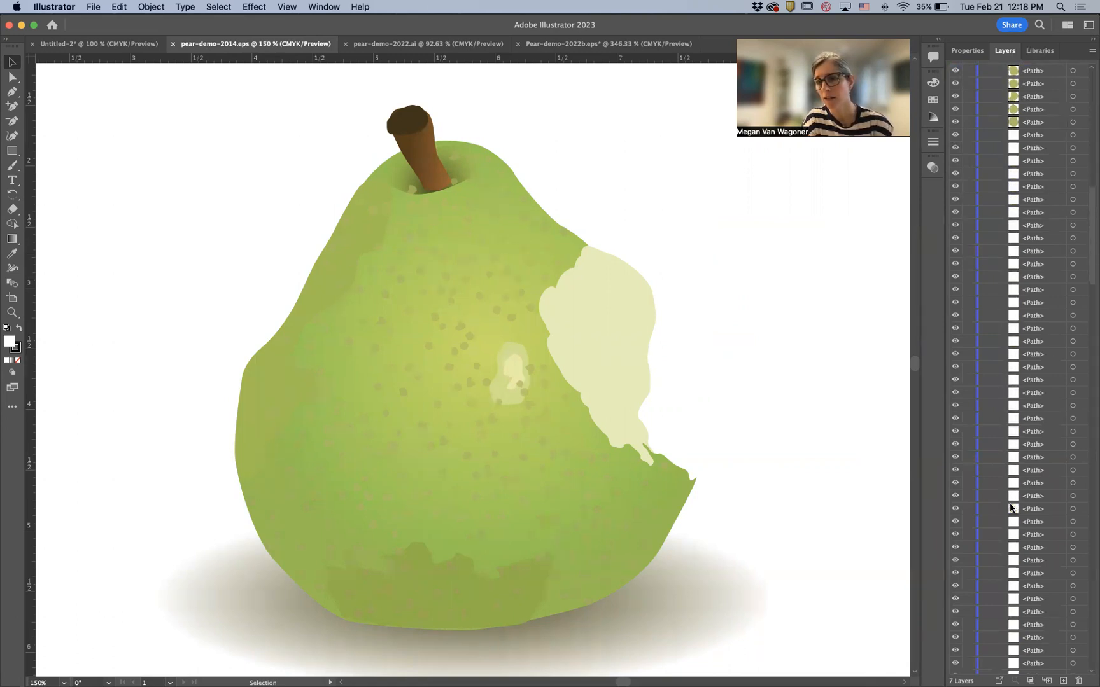
- Collapse the Spots layer, lock it, and toggle its visibility off and on to compare the pear with and without spots
{"action": "scroll", "coordinate": [1017, 191], "scroll_direction": "up", "scroll_amount": 1}
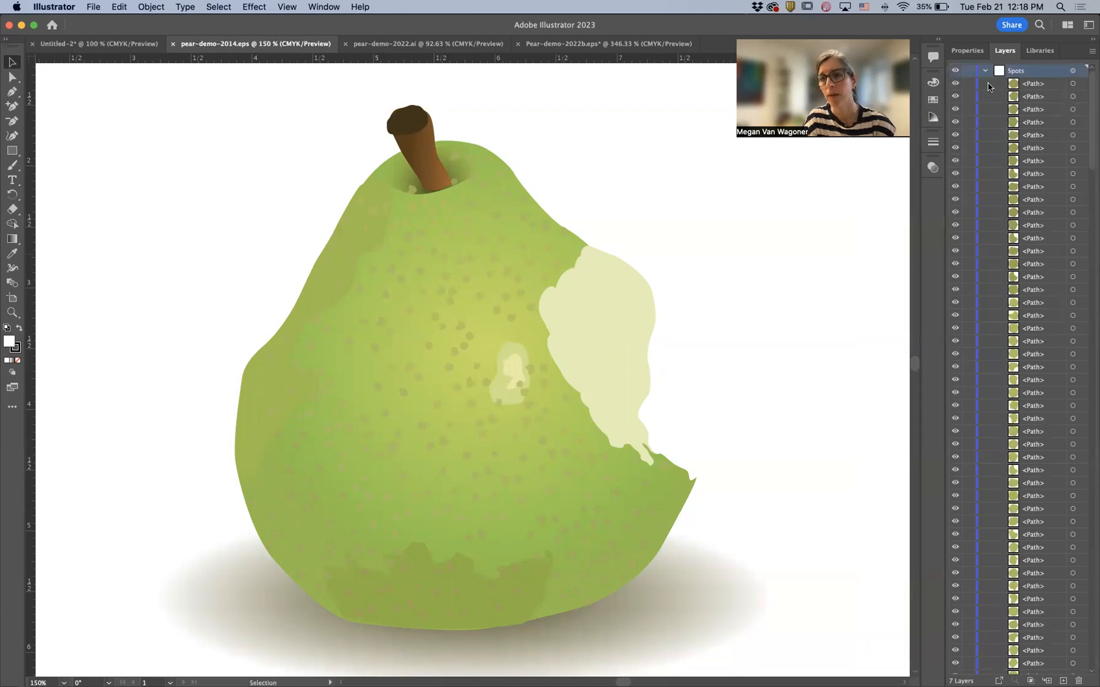
{"action": "left_click", "coordinate": [985, 71]}
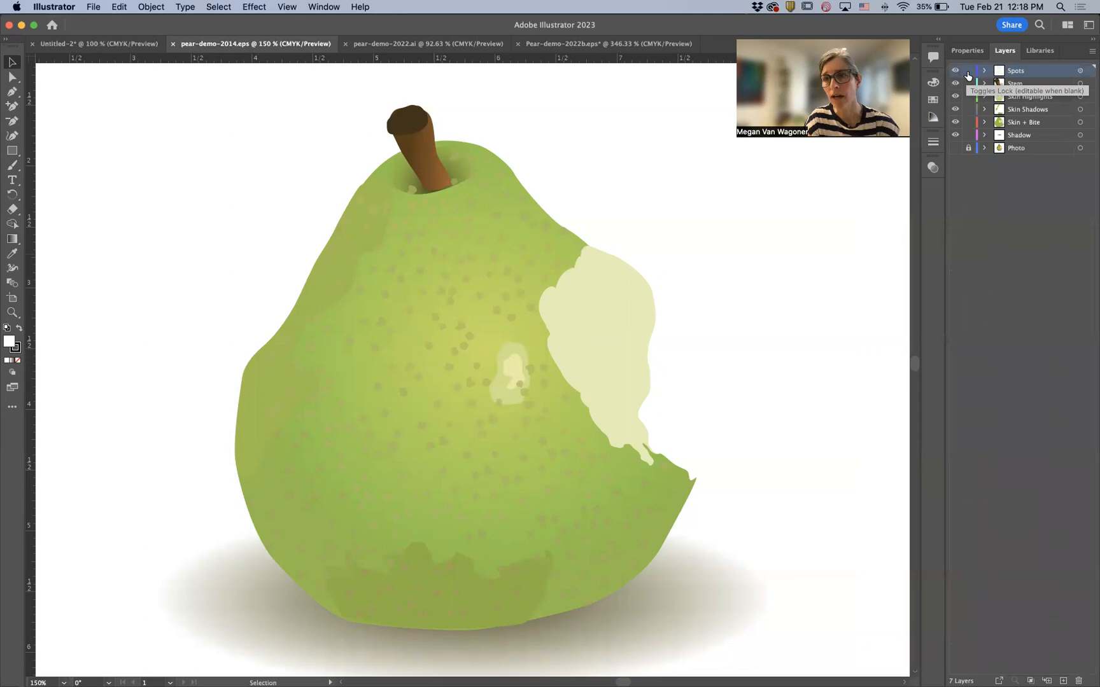
{"action": "left_click", "coordinate": [968, 71]}
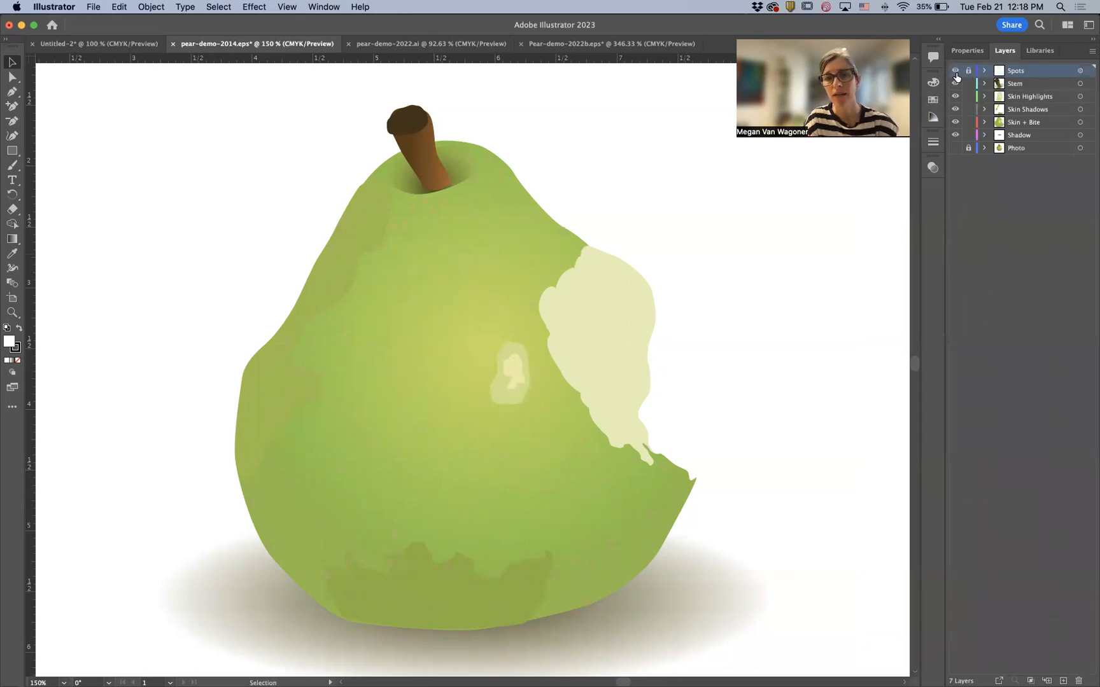
{"action": "left_click", "coordinate": [956, 75]}
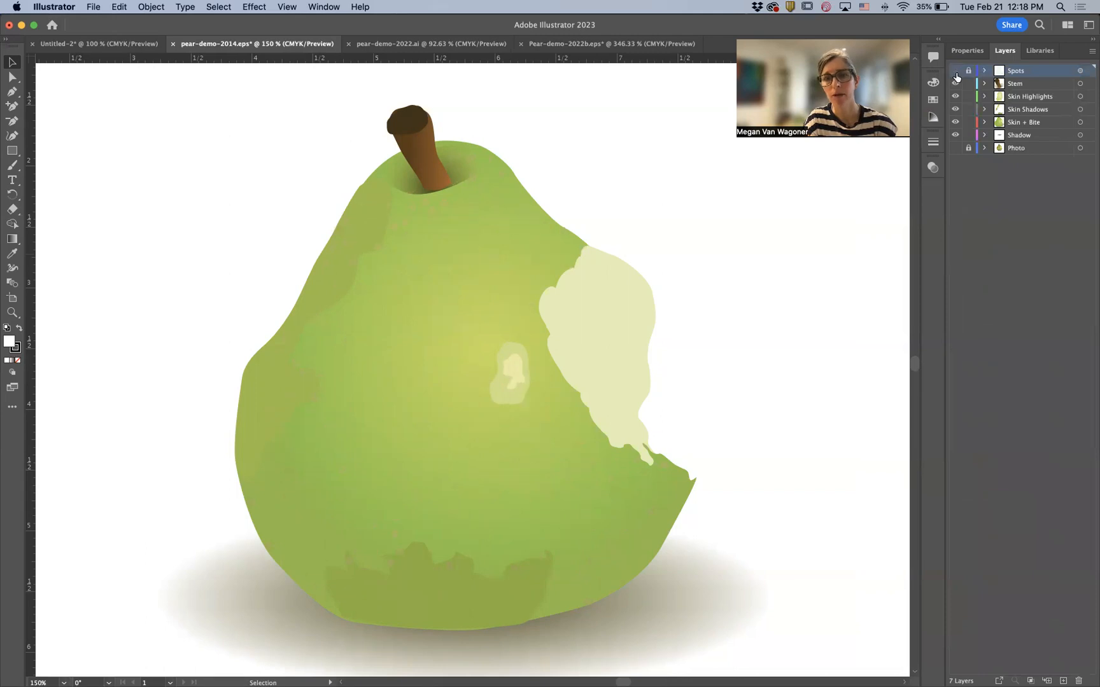
{"action": "left_click", "coordinate": [955, 75]}
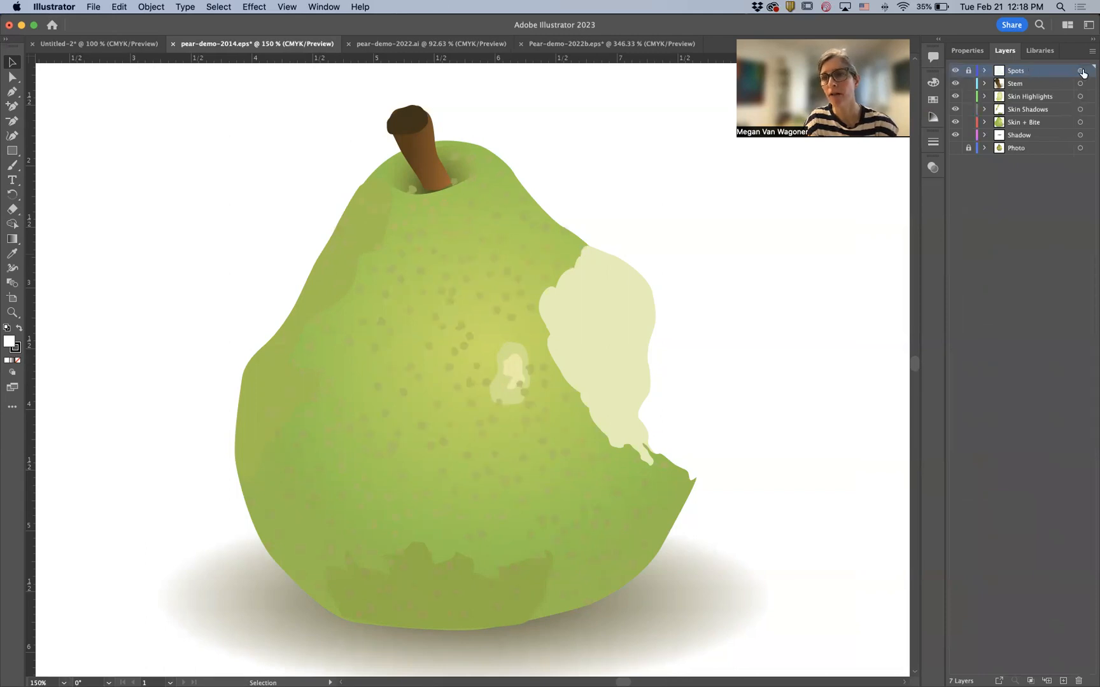
- Unlock the Spots layer and select all its paths to view the spot shapes, and deselect them
{"action": "left_click", "coordinate": [969, 74]}
{"action": "left_click", "coordinate": [1080, 72]}
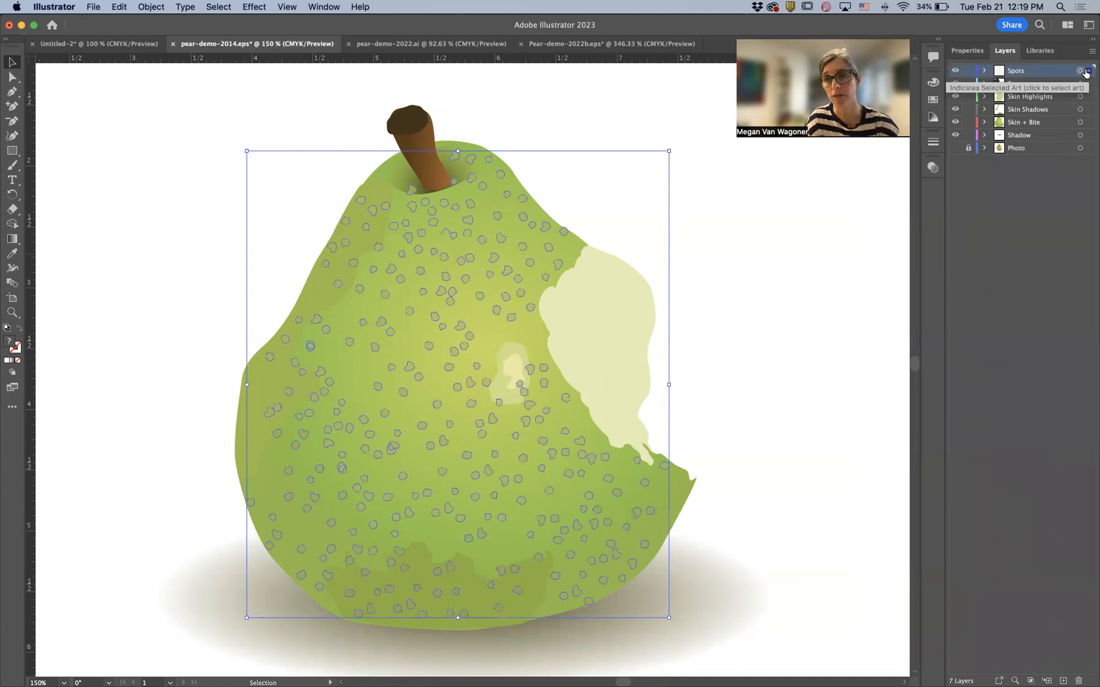
{"action": "left_click", "coordinate": [967, 147]}
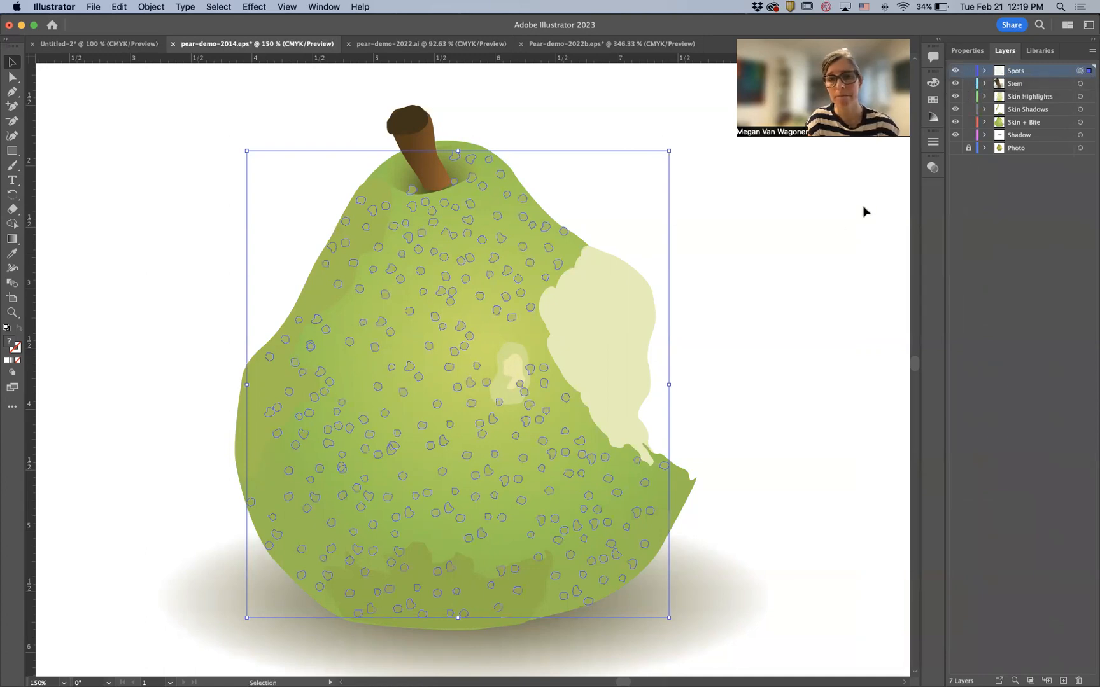
{"action": "left_click", "coordinate": [78, 104]}
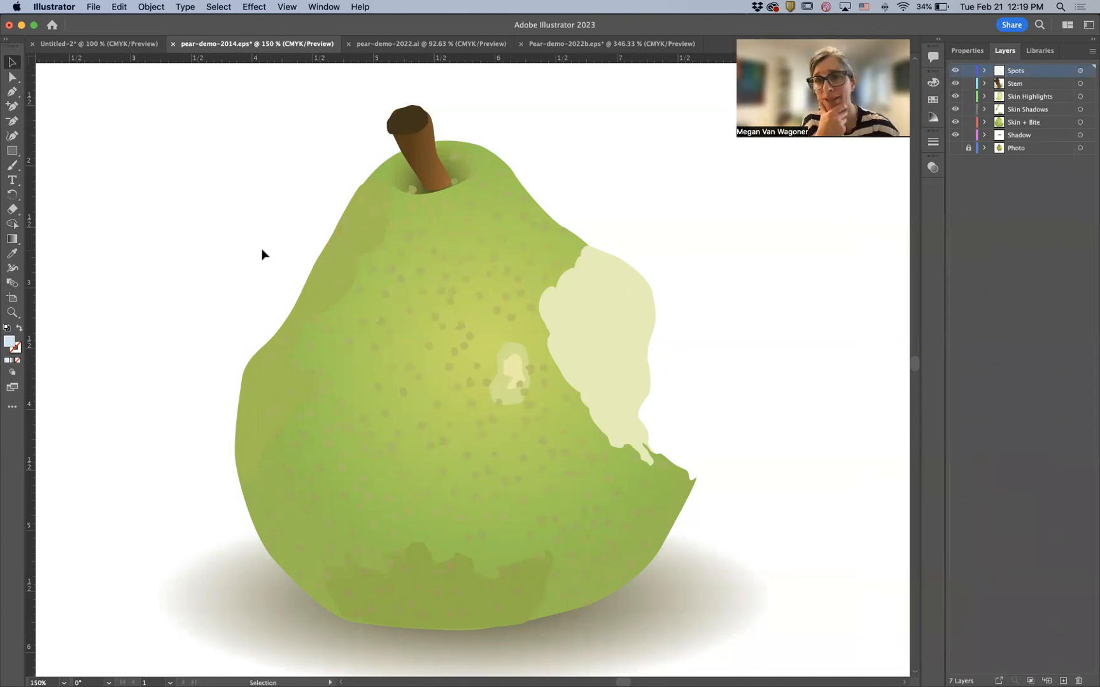